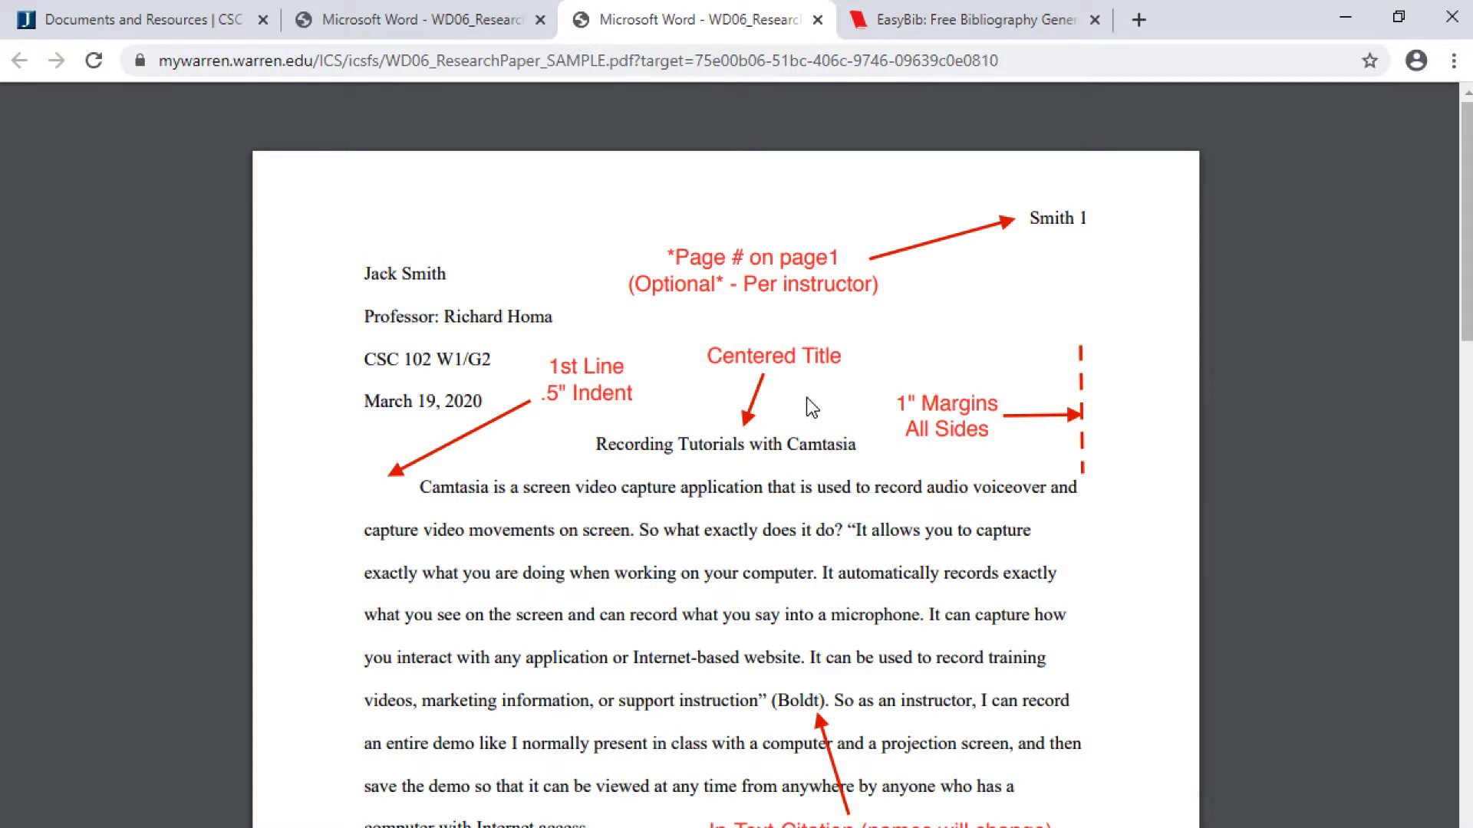
# - Switch from the sample MLA paper PDF to the EasyBib sign-in tab
pyautogui.click(1055, 34)
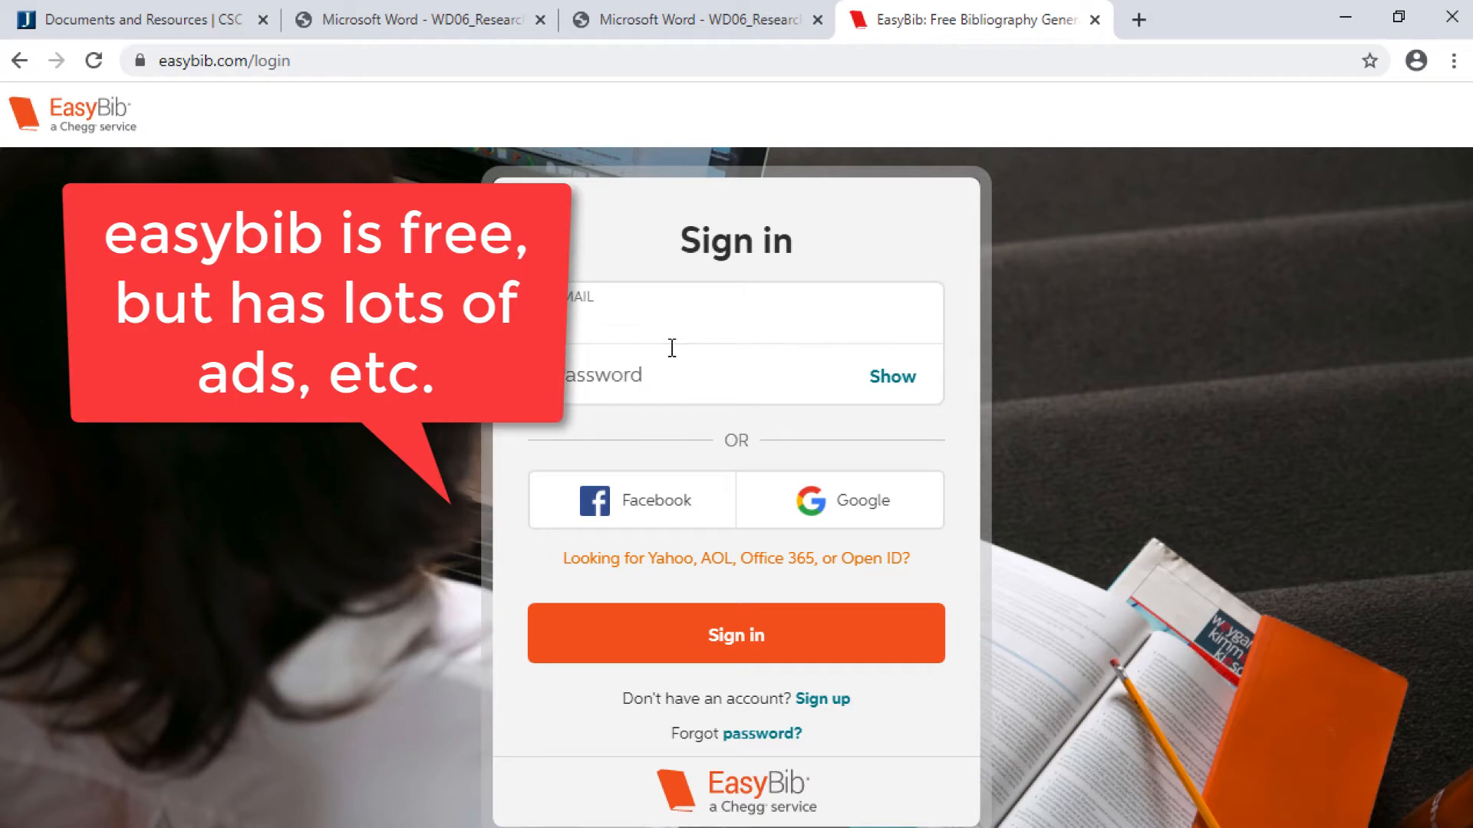
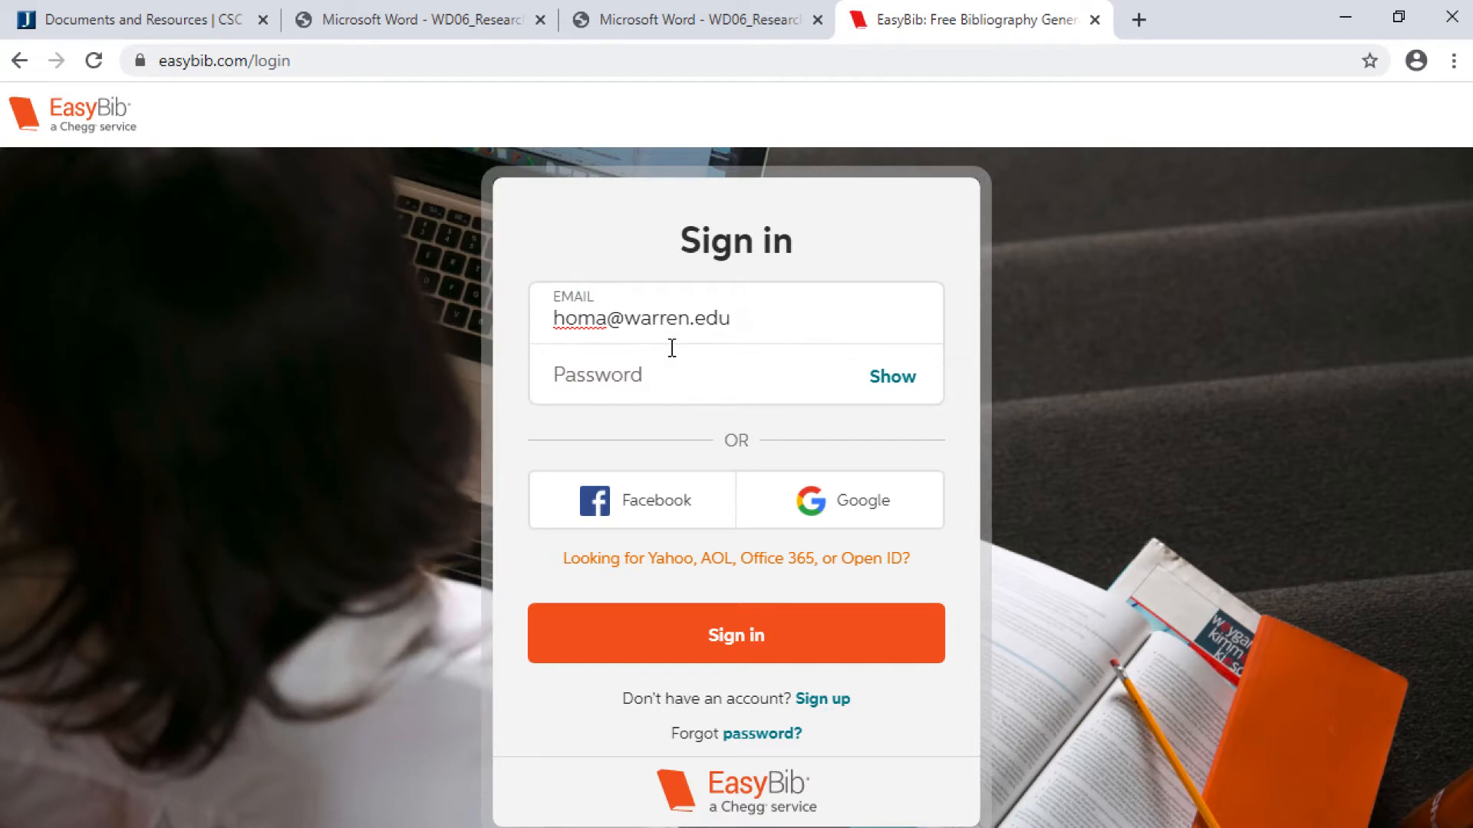
# - Sign in to EasyBib with the account e-mail and password, then return to the course documents page
pyautogui.click(672, 348)
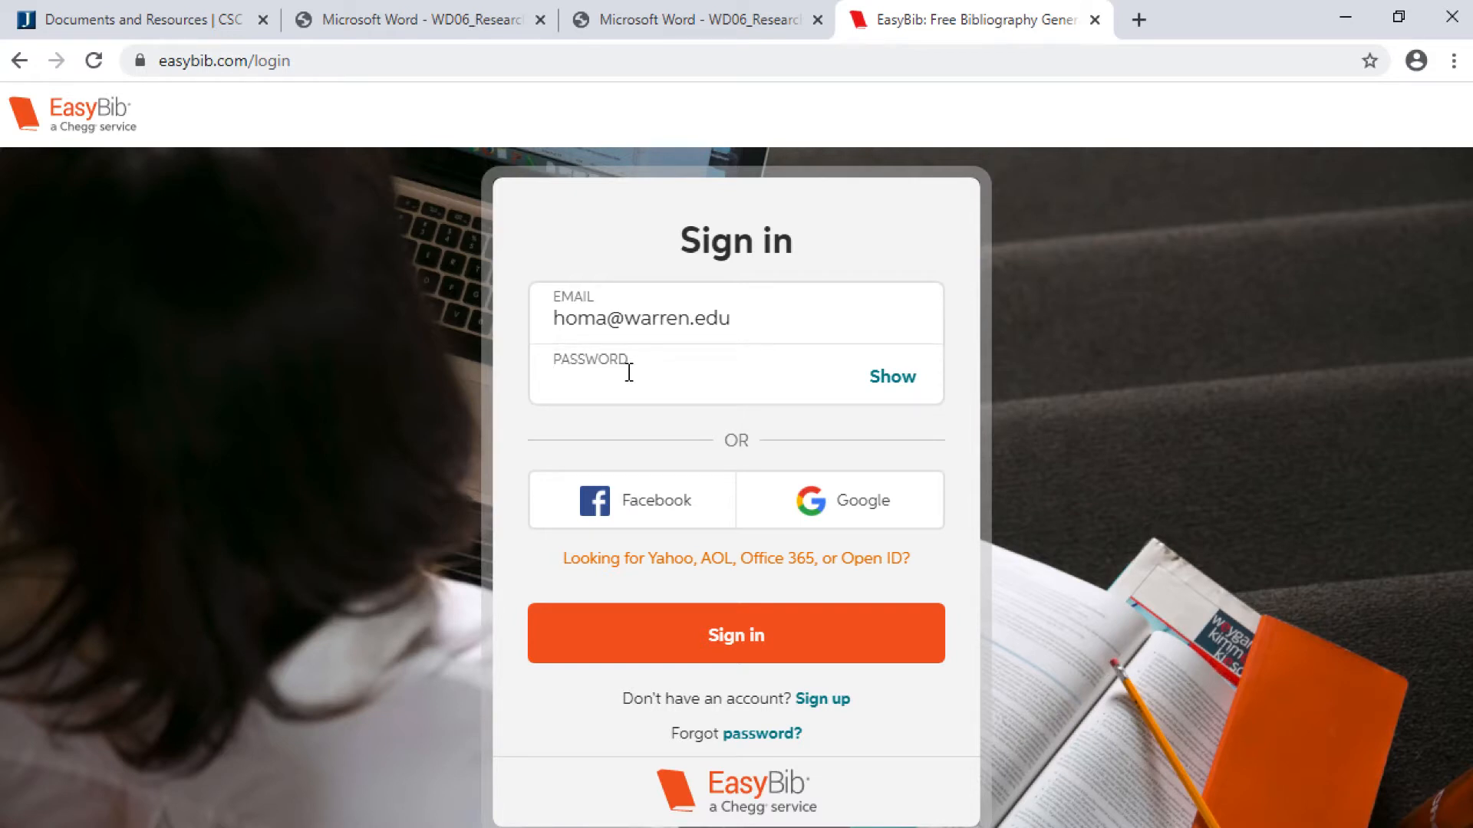
pyautogui.write('*******')
pyautogui.click(724, 636)
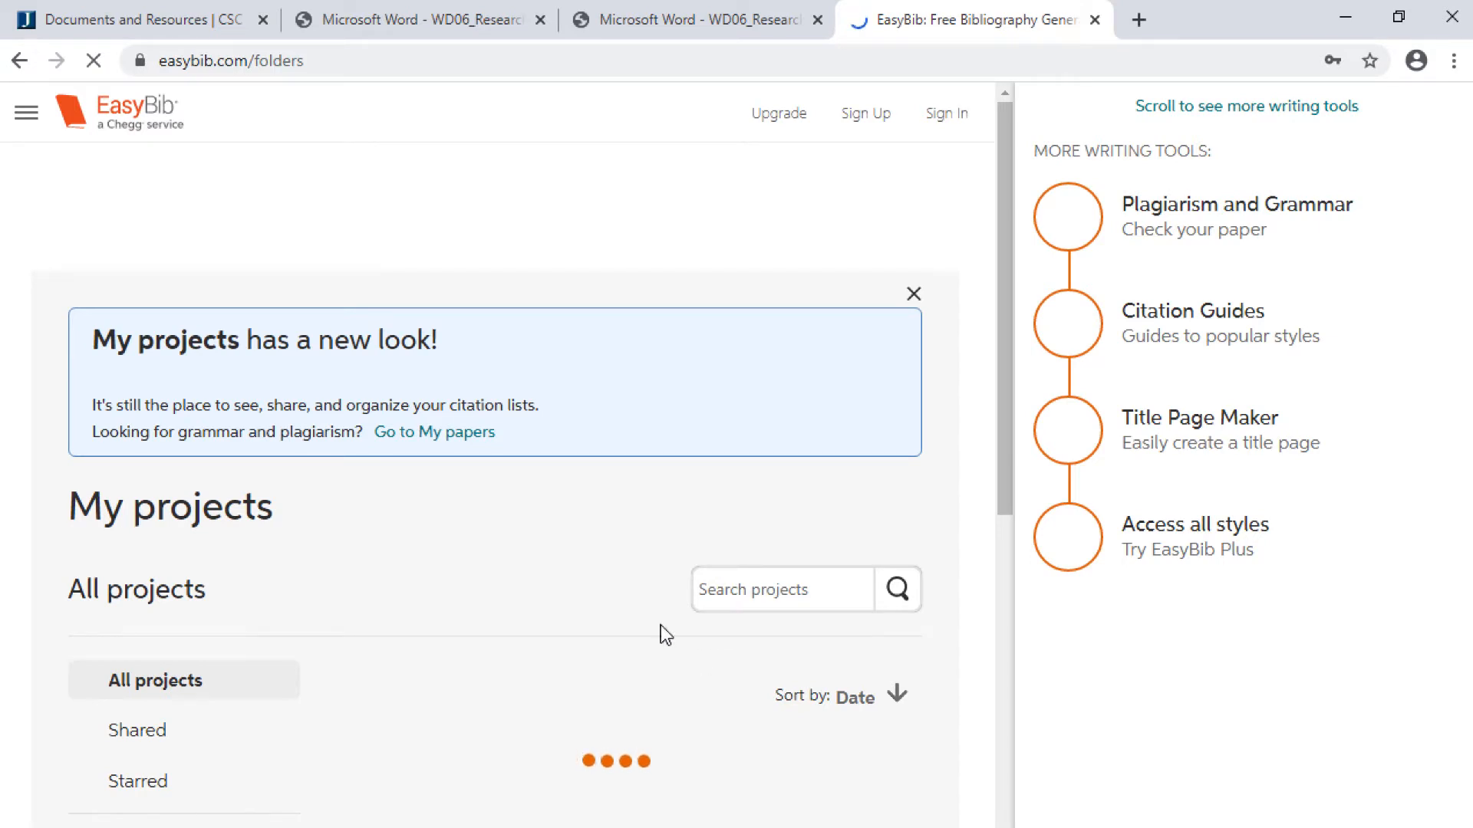
pyautogui.scroll(-5, 660, 624)
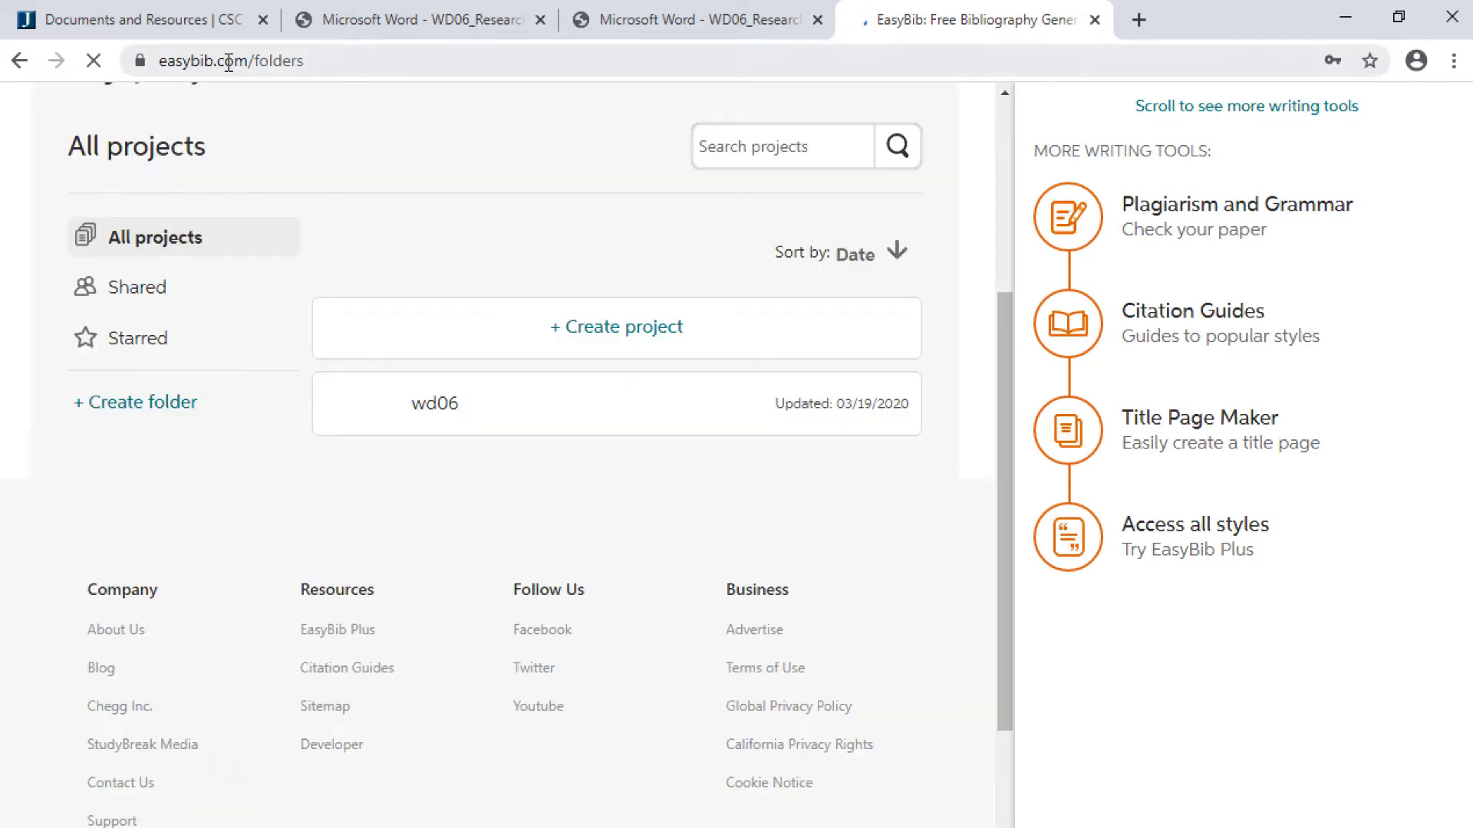
pyautogui.click(228, 32)
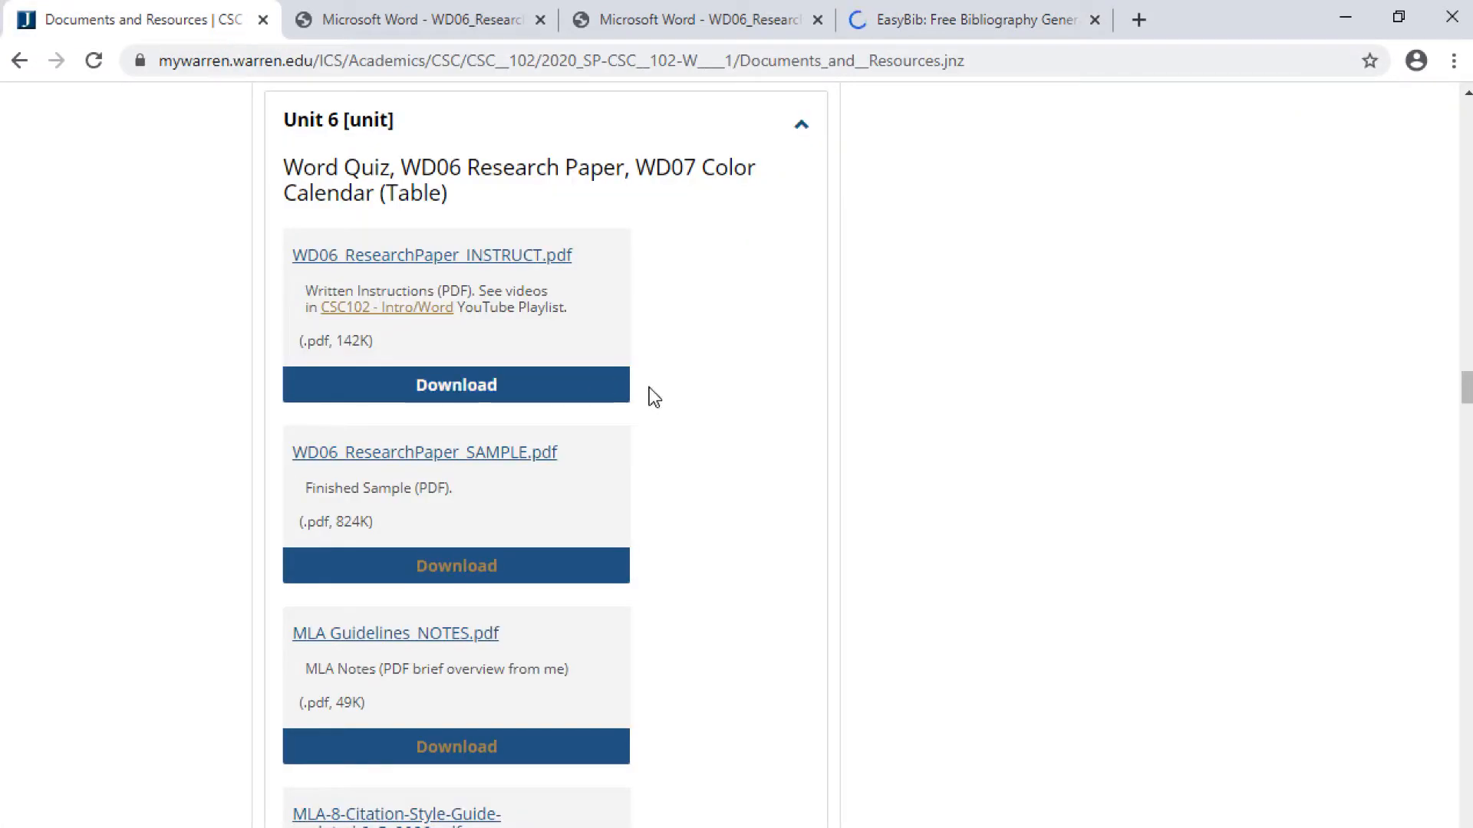
# - Scroll the Unit 6 list down to the WD06_ResearchPaper_LastnameF.docx work file
pyautogui.scroll(-5, 655, 395)
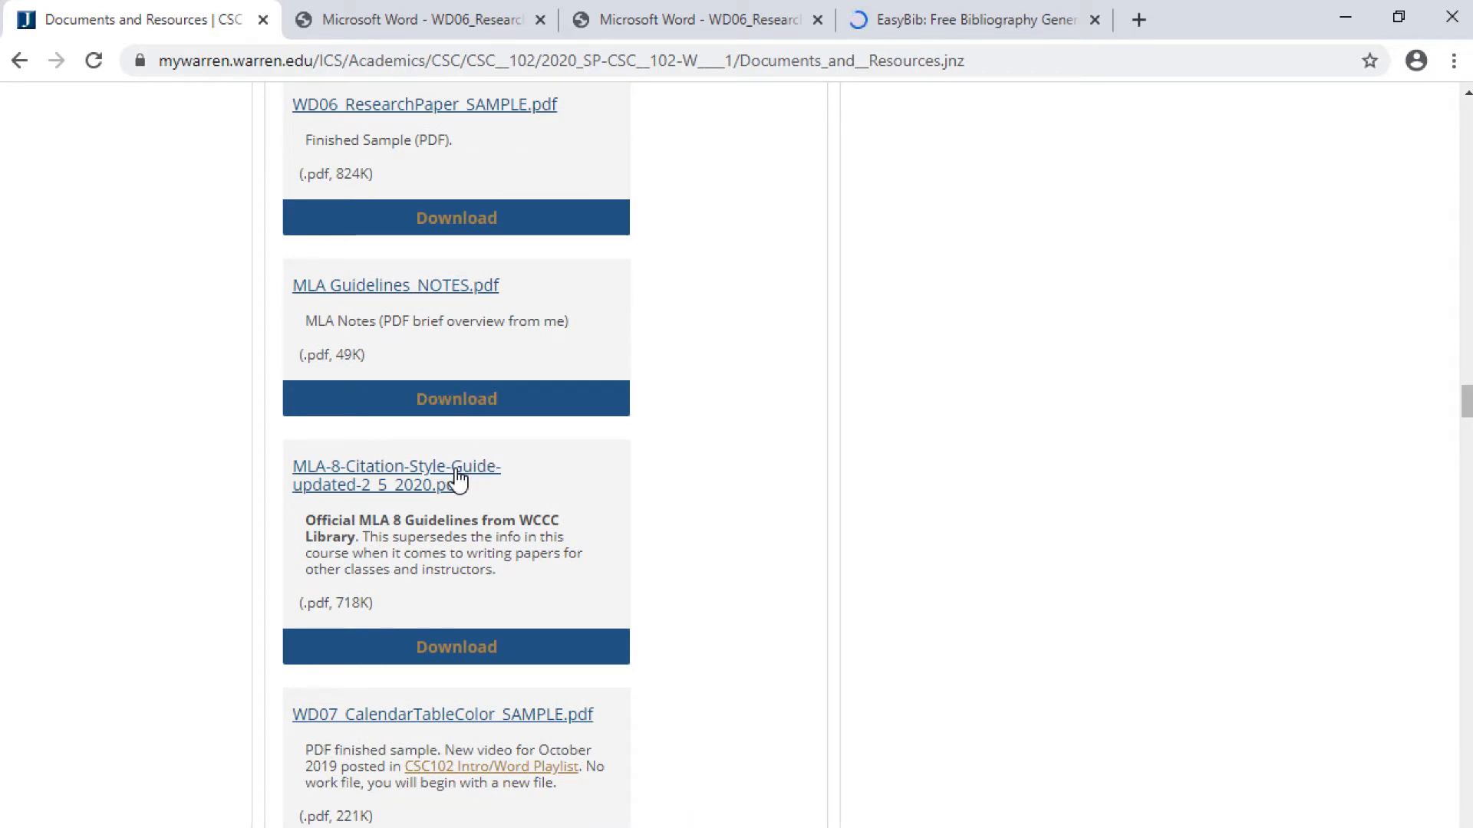
pyautogui.scroll(-4, 458, 480)
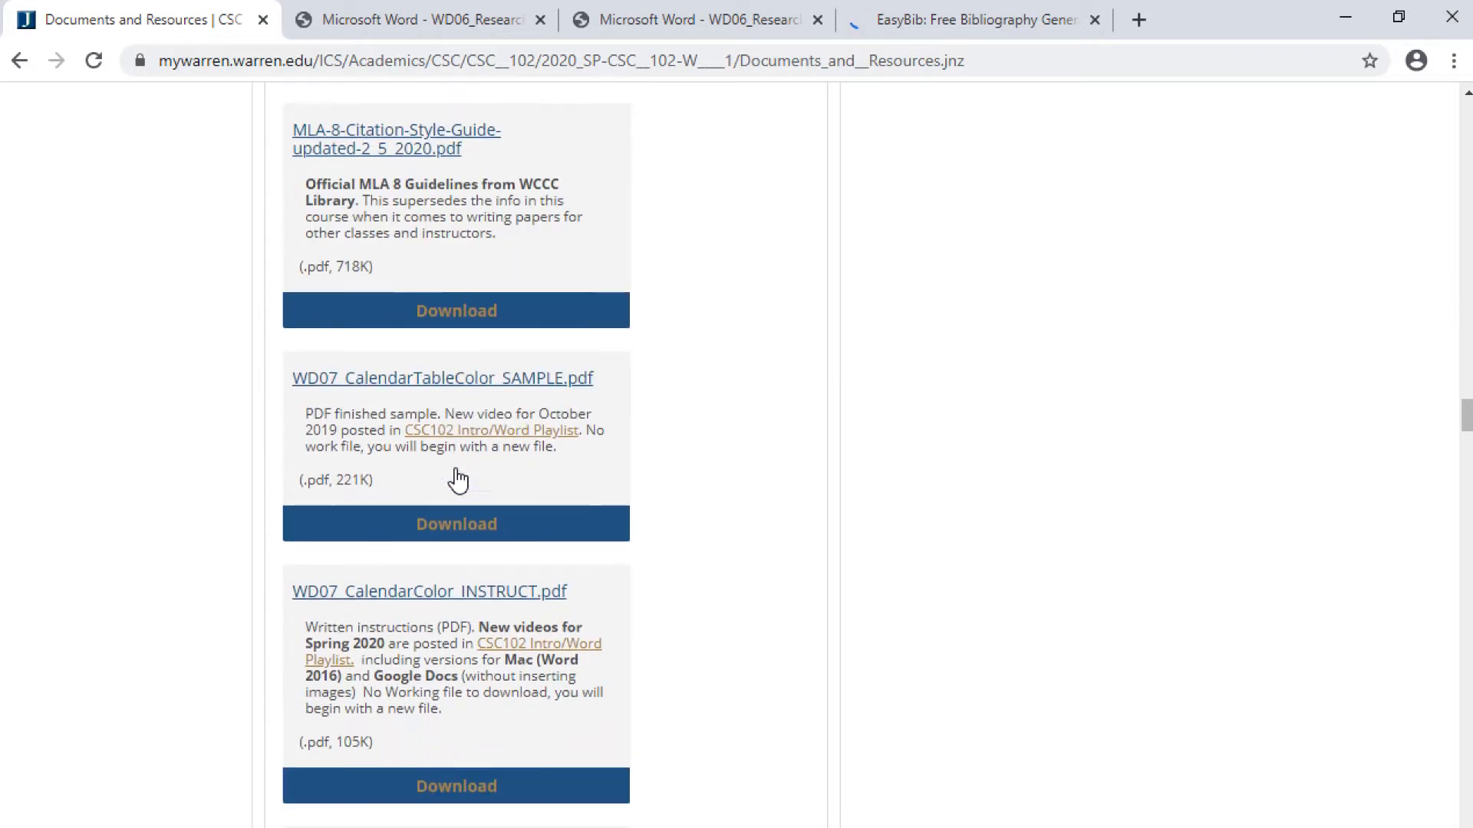
pyautogui.scroll(-4, 458, 479)
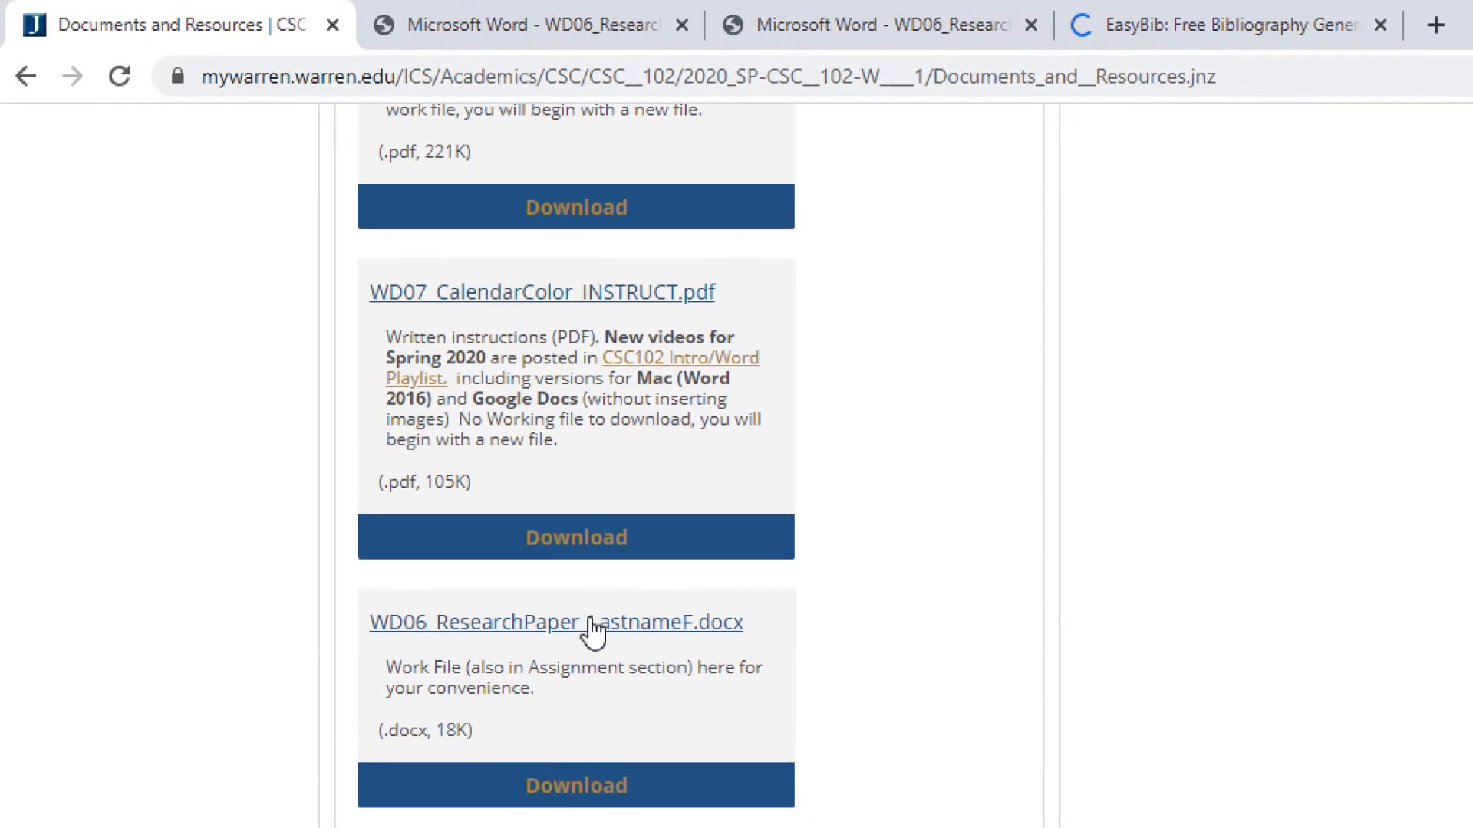
# - Save the WD06 work file link, replacing LastnameF with the student's surname and initial
pyautogui.rightClick(595, 631)
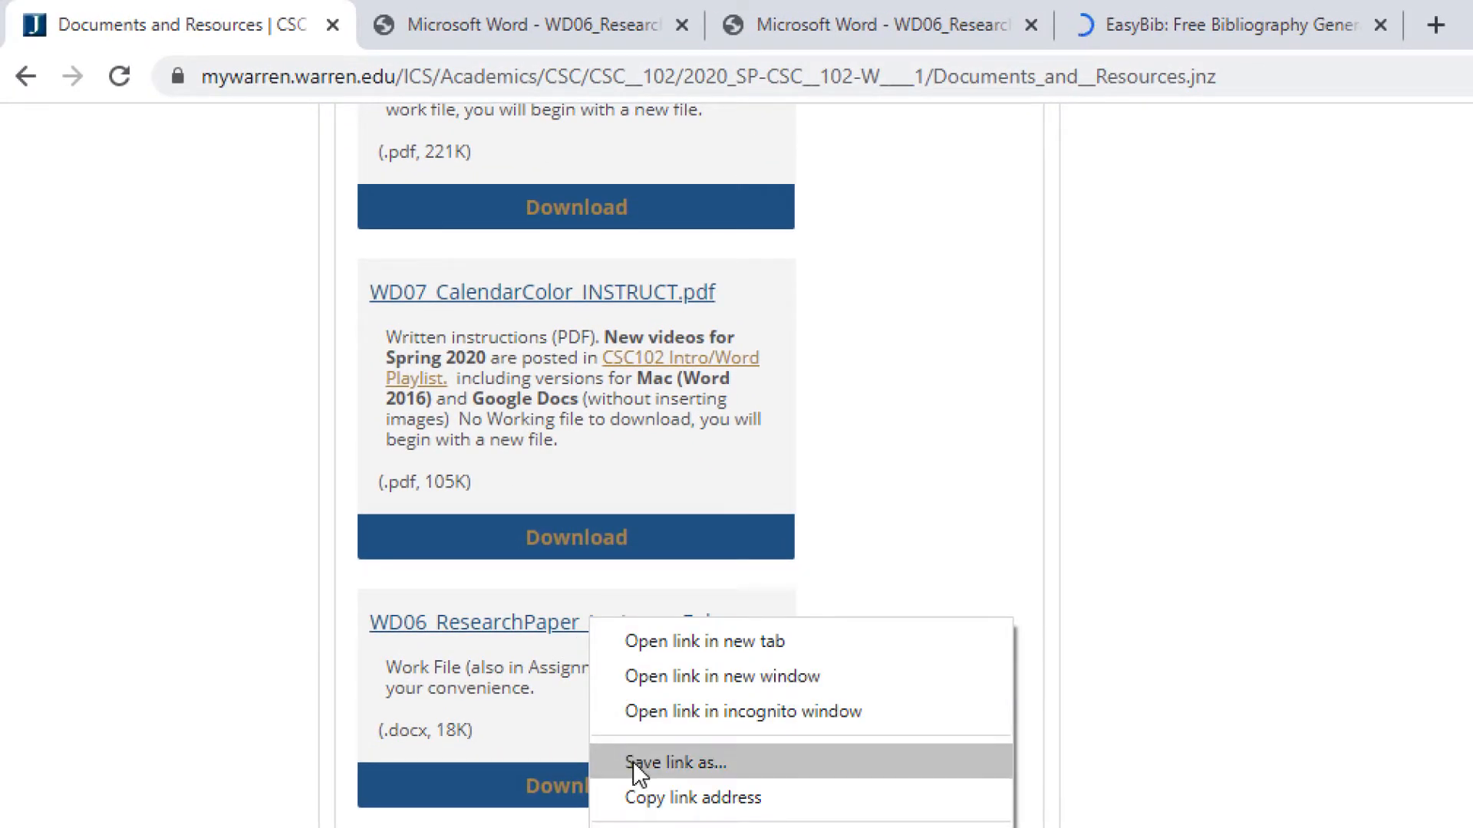
pyautogui.click(633, 761)
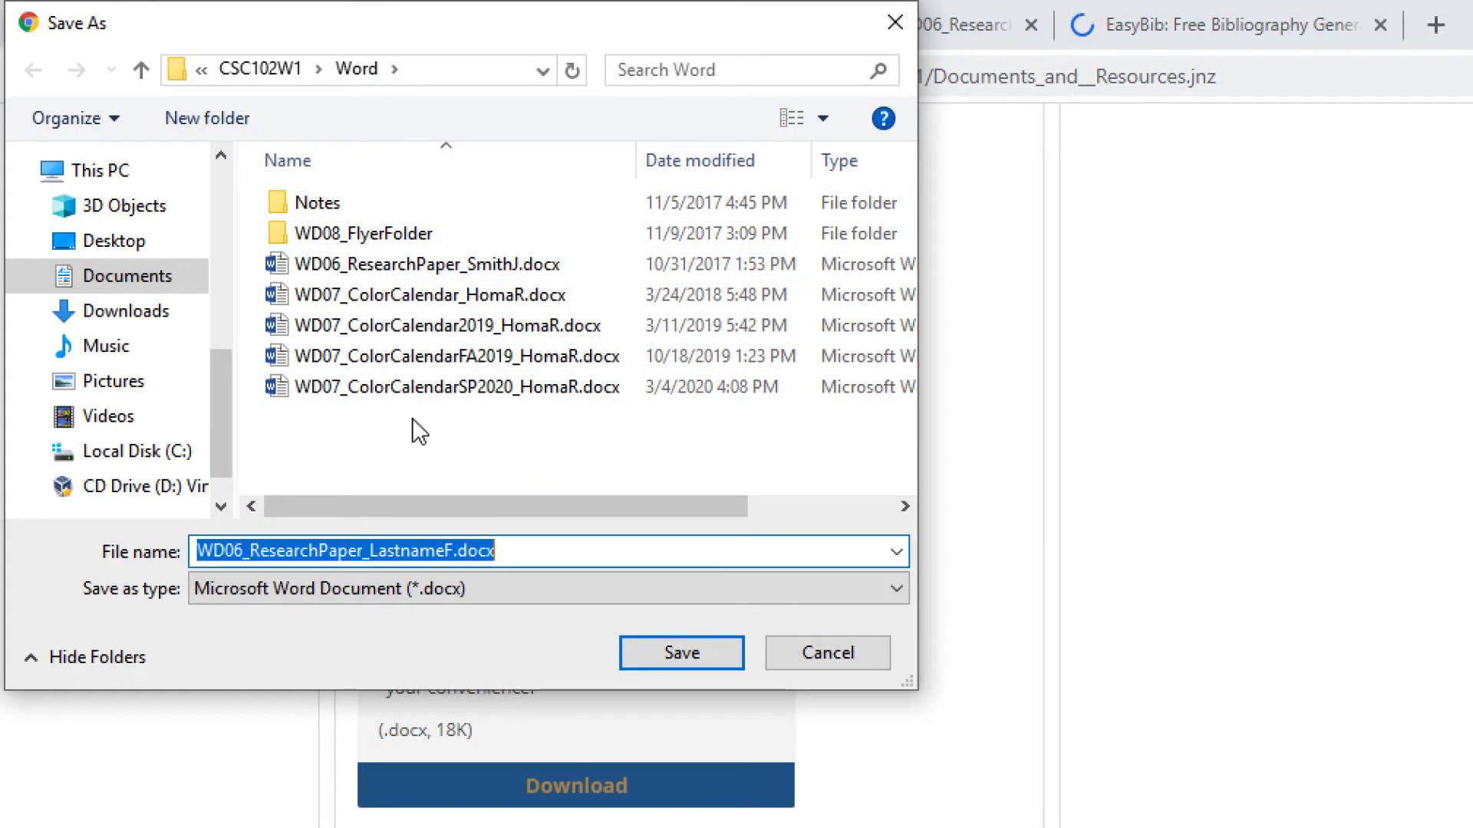
pyautogui.click(409, 549)
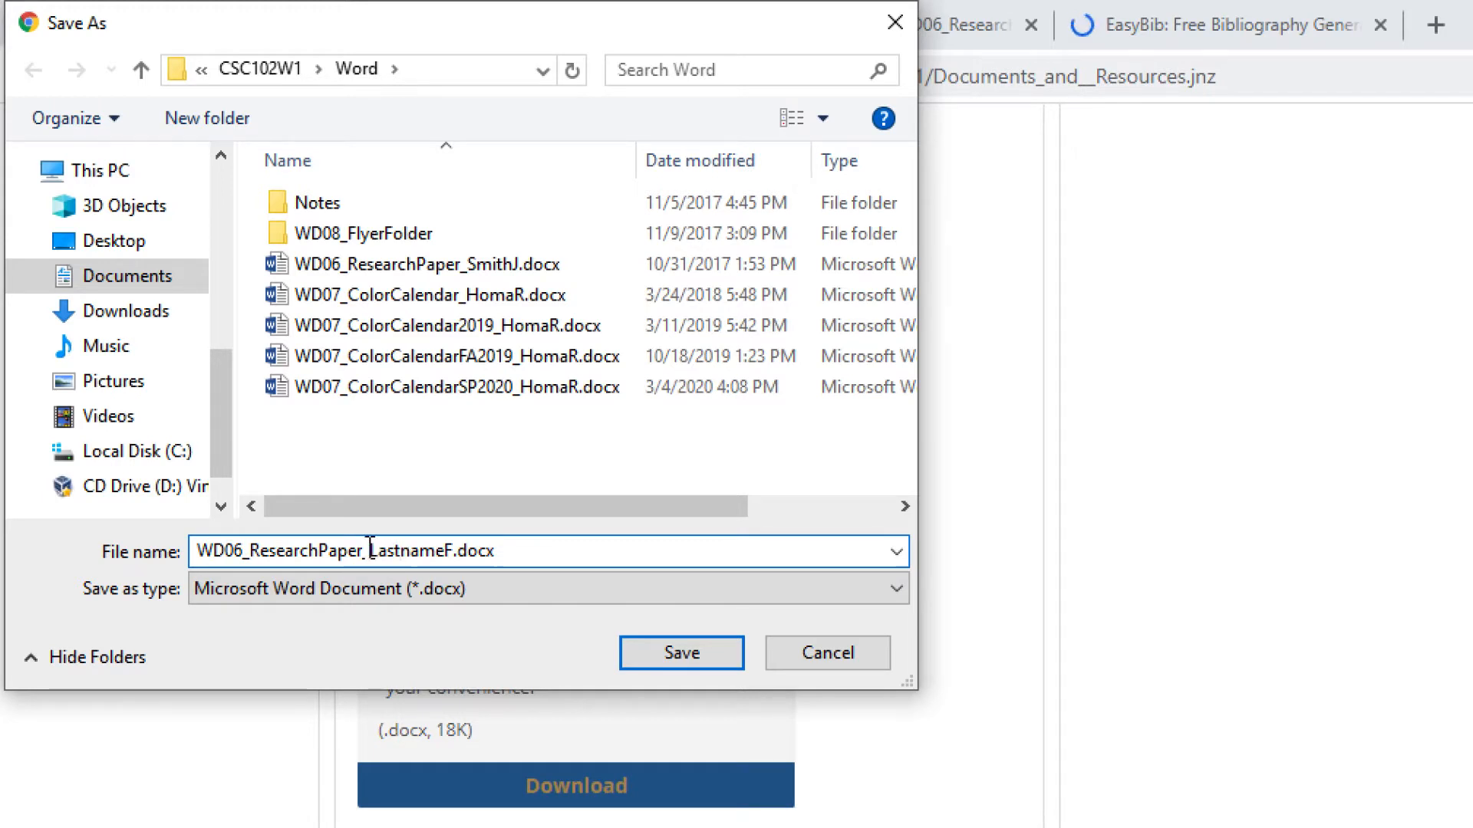
pyautogui.moveTo(370, 550); pyautogui.dragTo(454, 547)
pyautogui.write('HomaR')
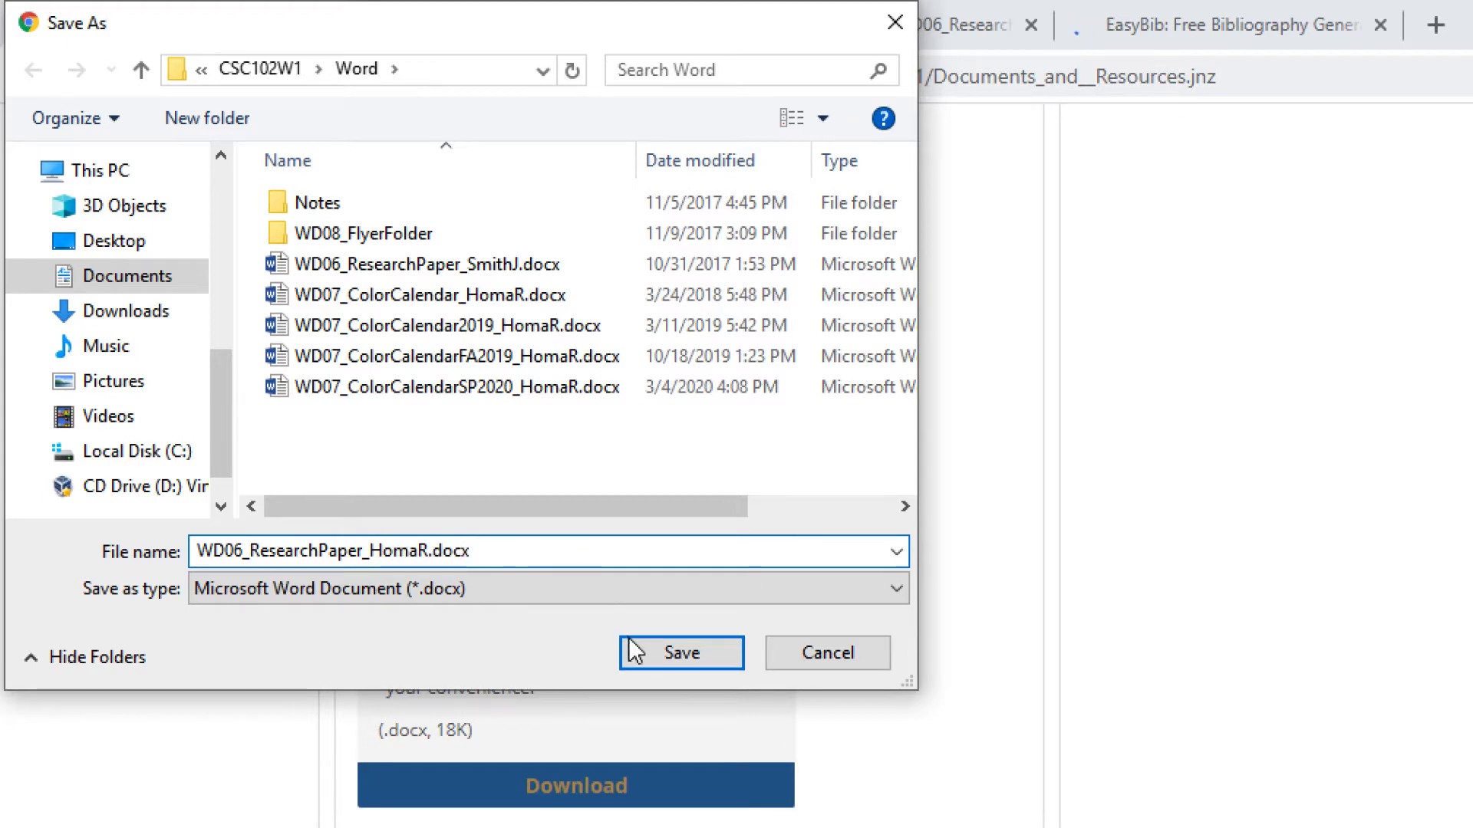
pyautogui.click(653, 659)
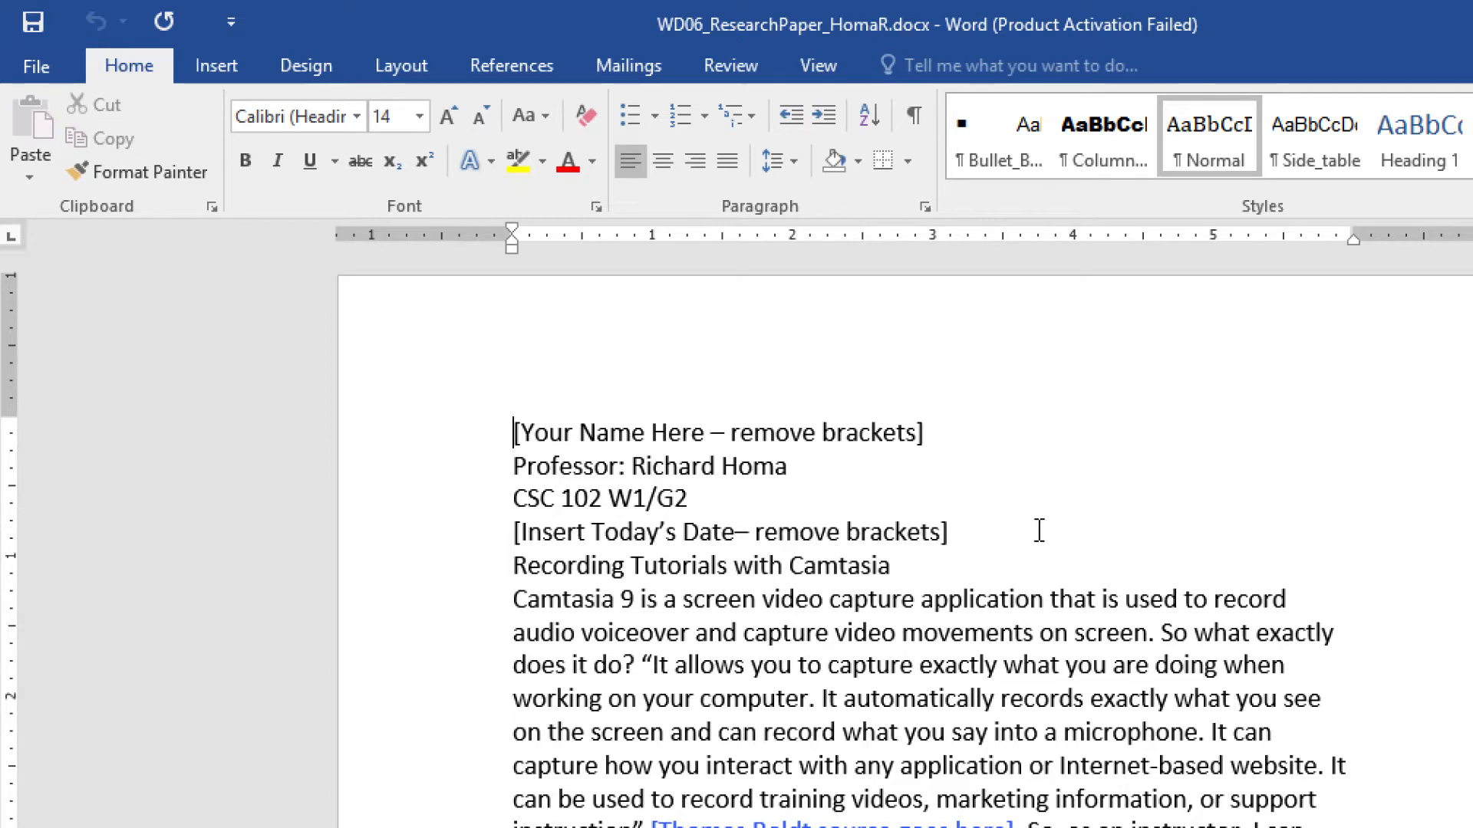
# - Apply Normal 1-inch margins on all sides, then select all the document text
pyautogui.click(411, 62)
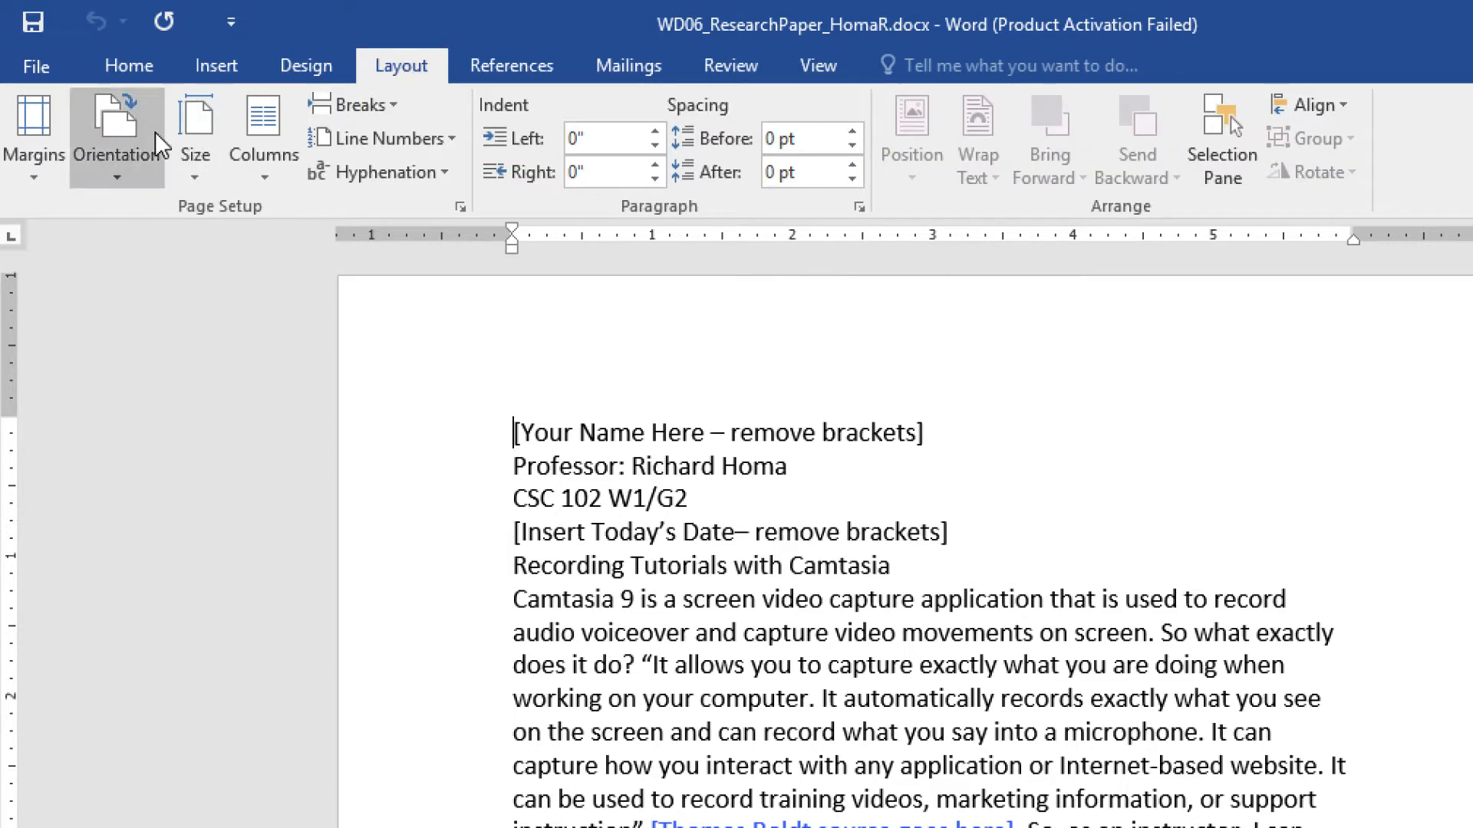
pyautogui.click(24, 158)
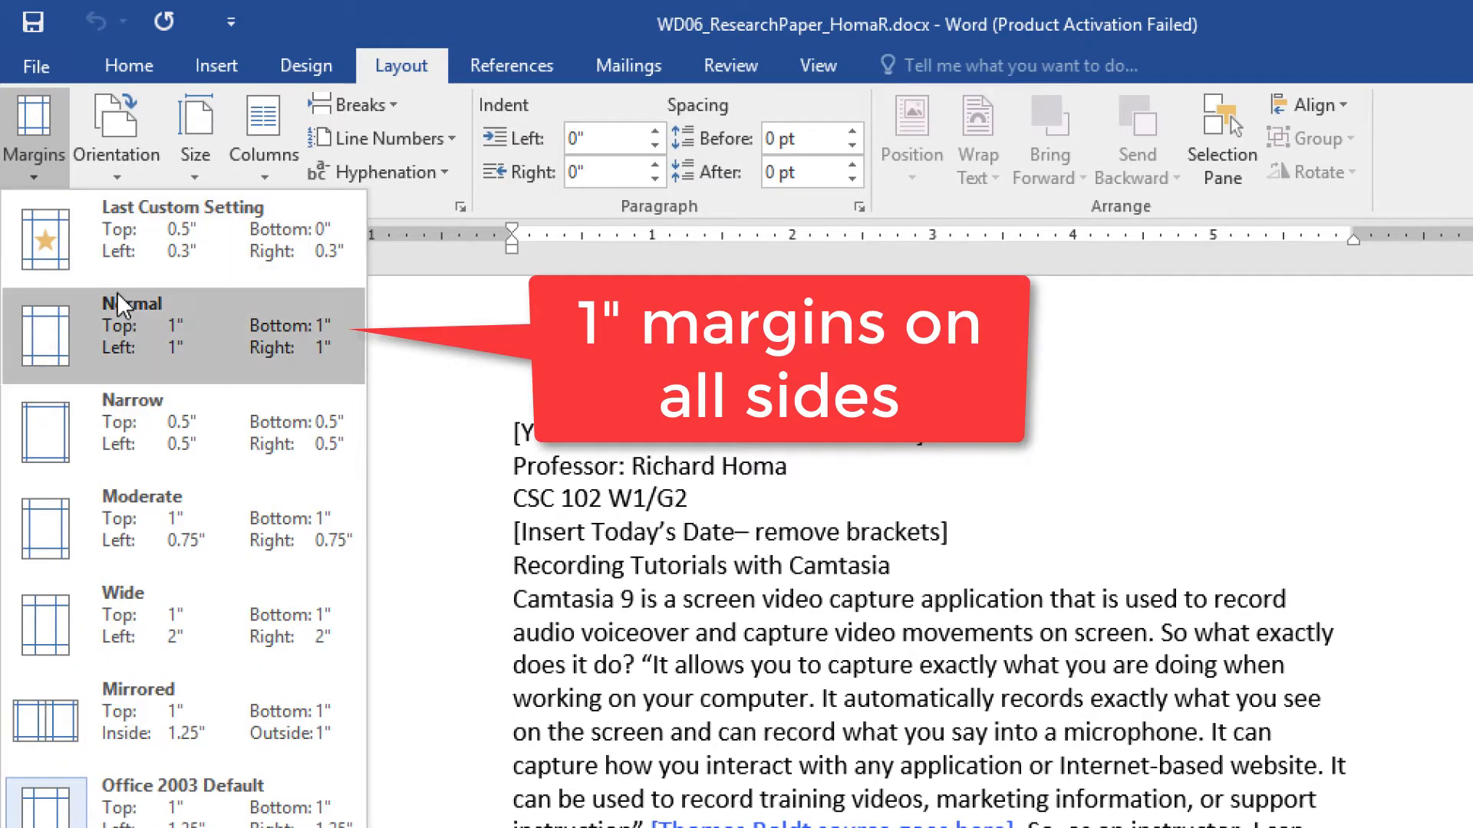
pyautogui.click(136, 351)
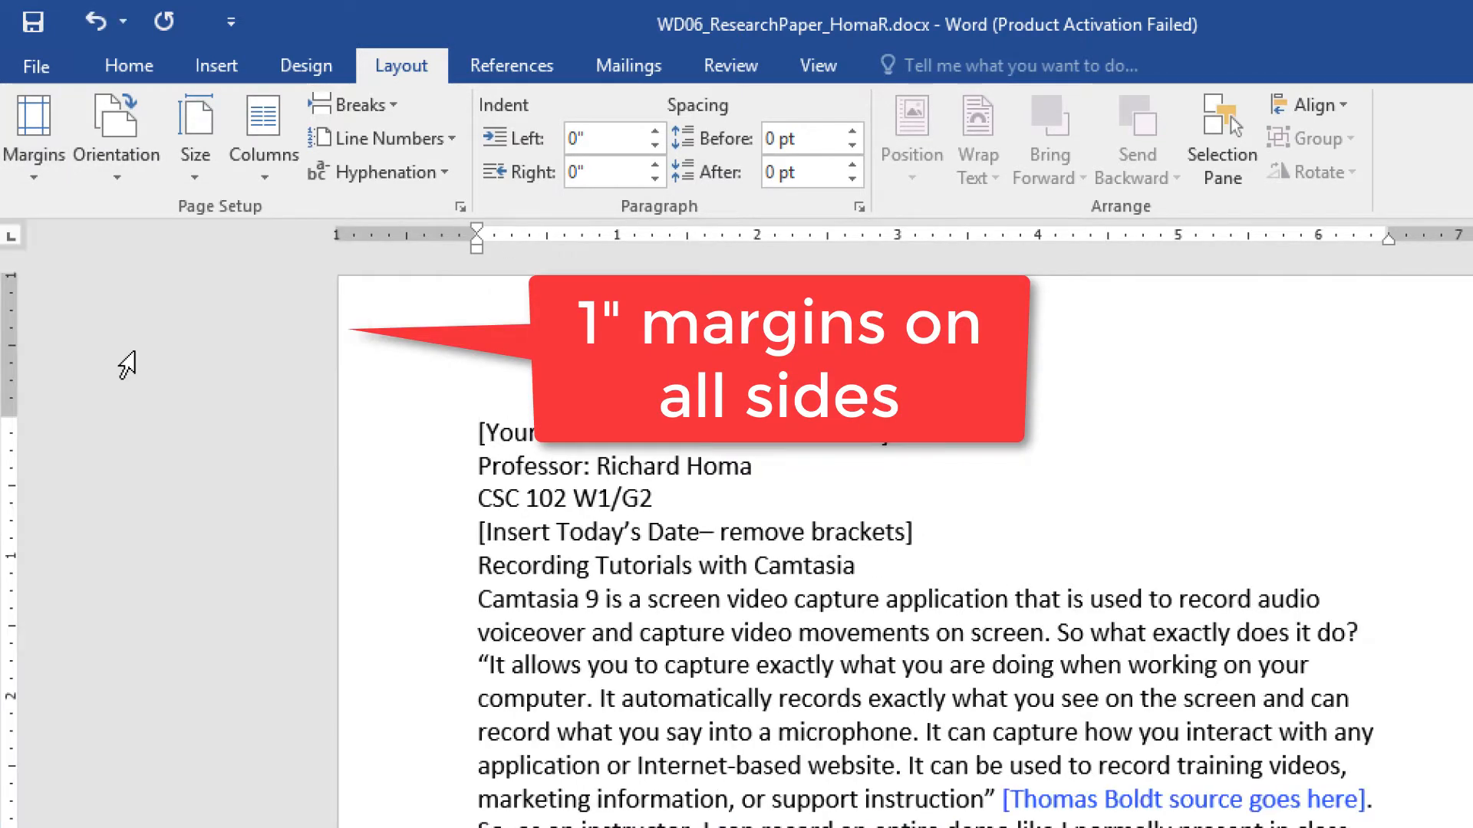
pyautogui.click(606, 661)
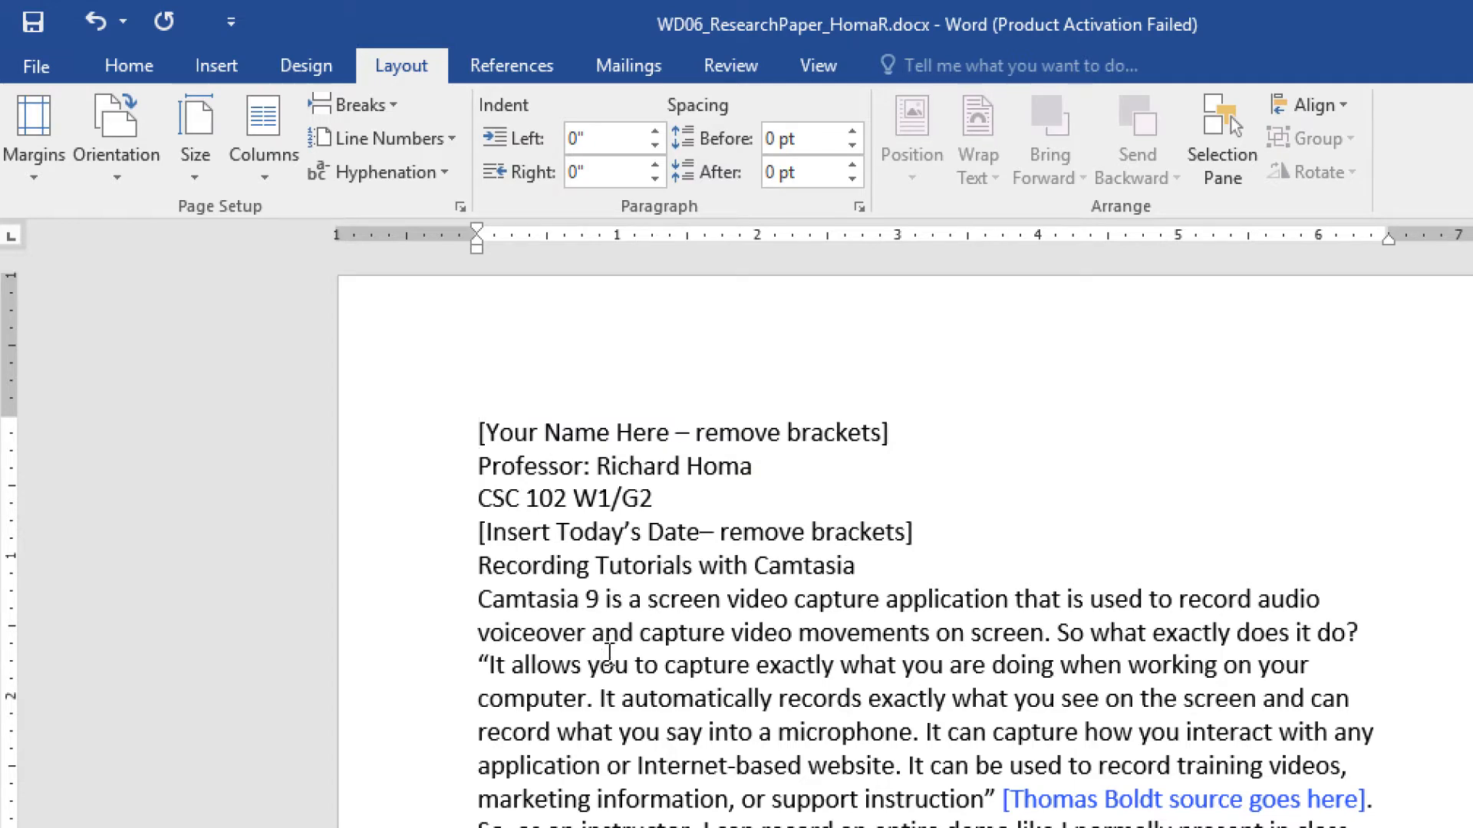
pyautogui.hotkey('ctrl', 'a')
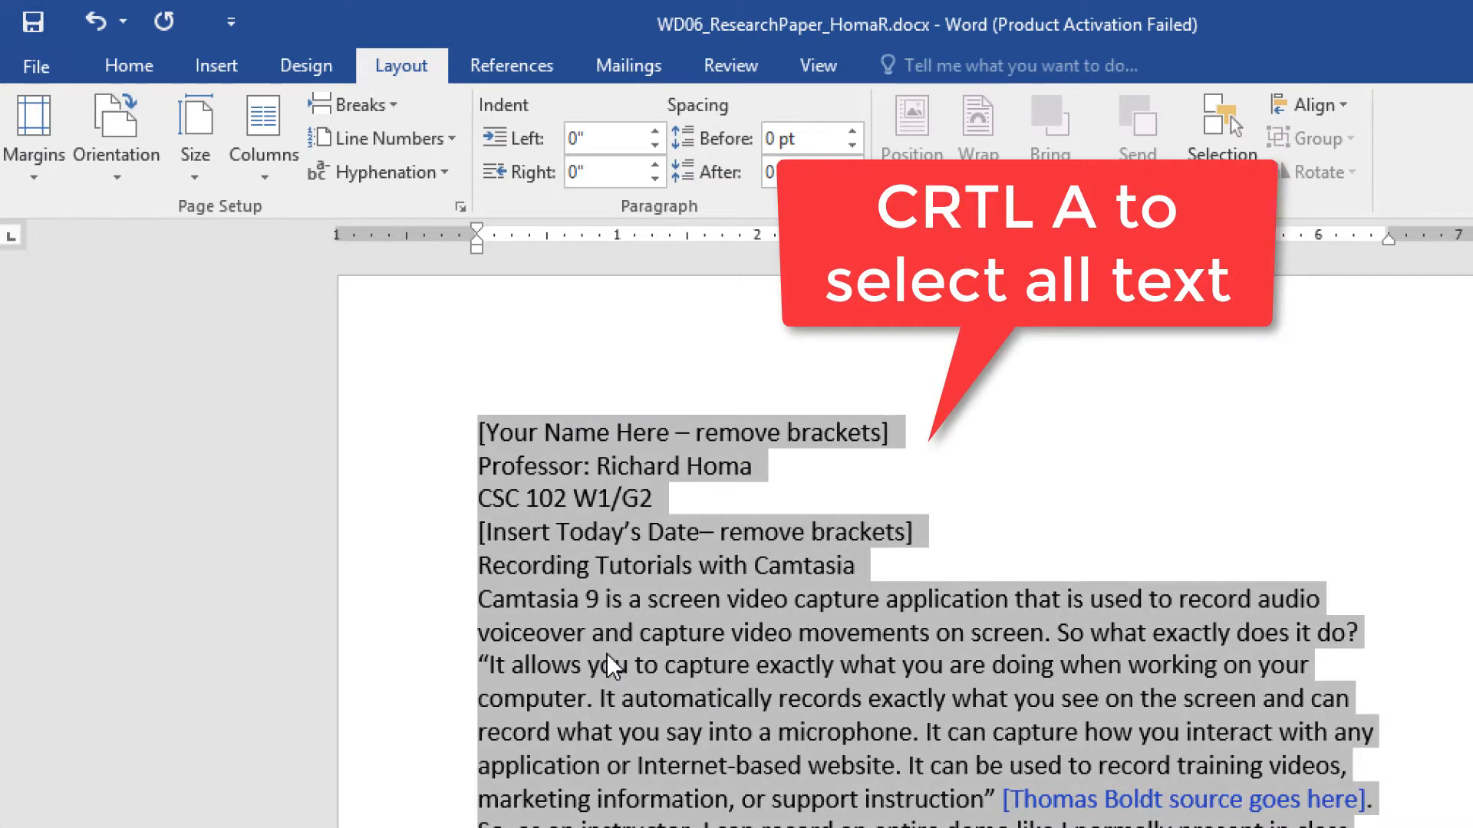
# - Set all the text to Times New Roman 12 pt with 2.0 line spacing
pyautogui.click(131, 61)
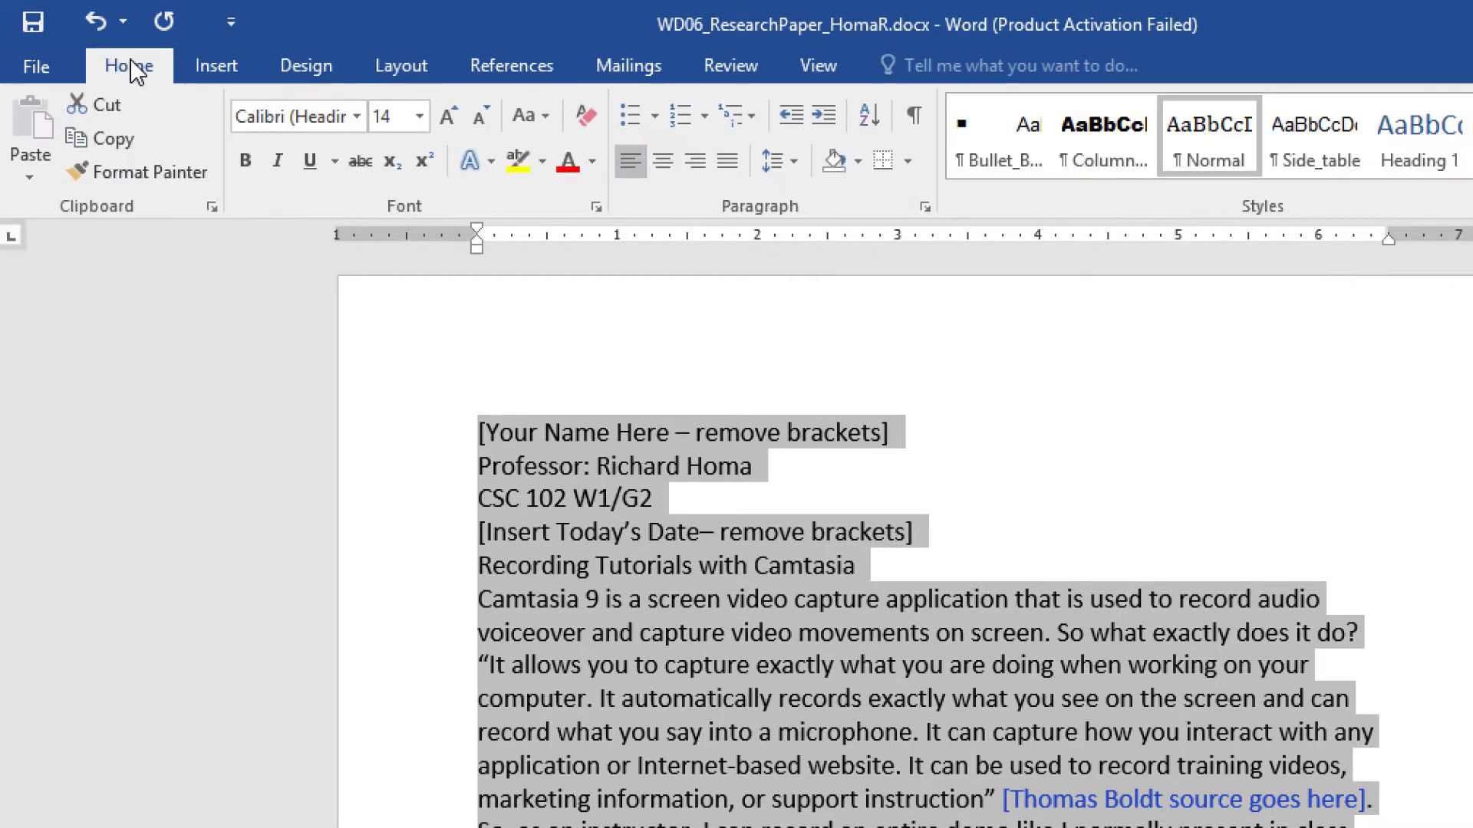
pyautogui.click(357, 116)
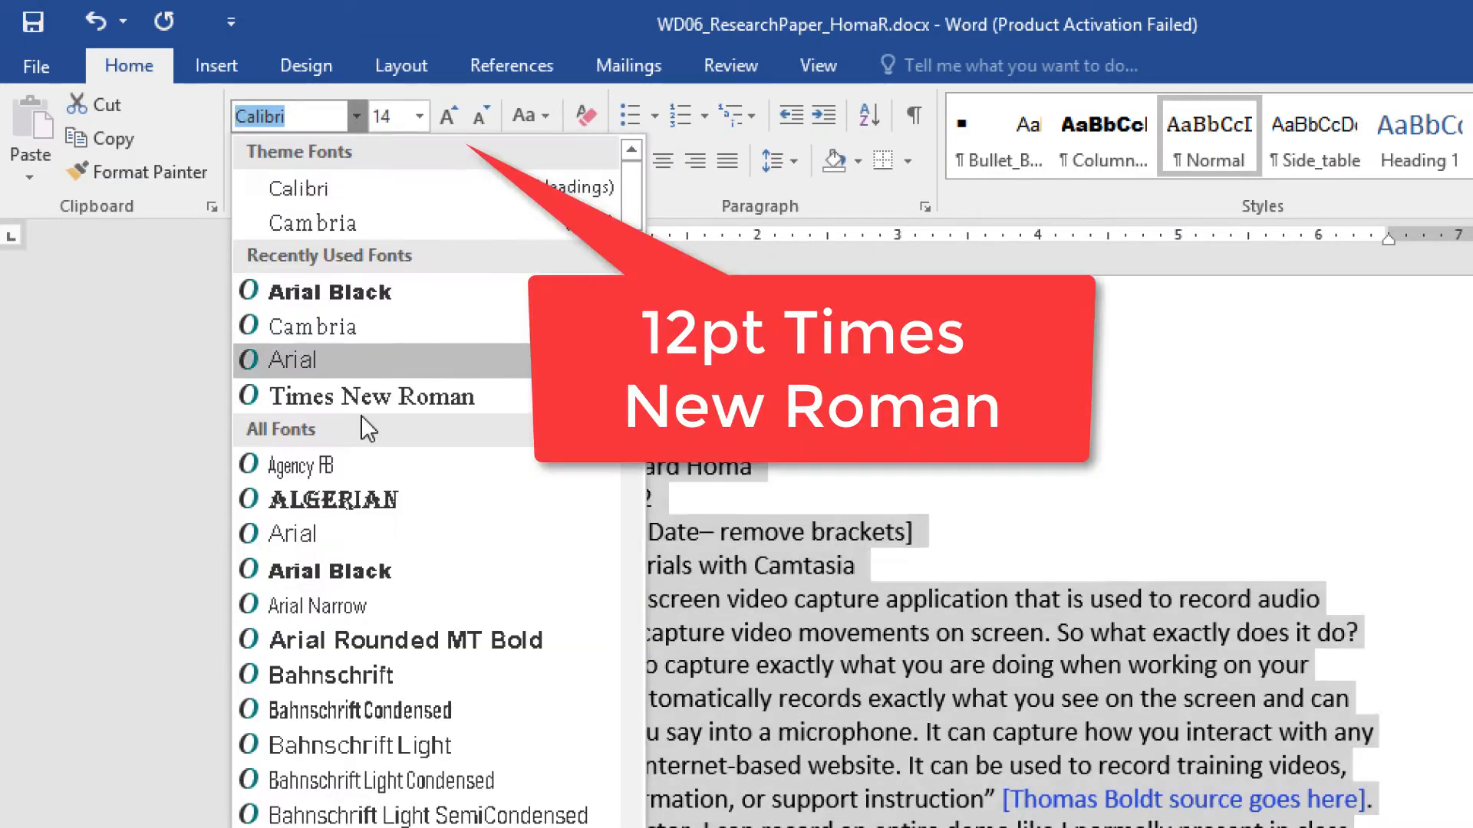
pyautogui.click(372, 396)
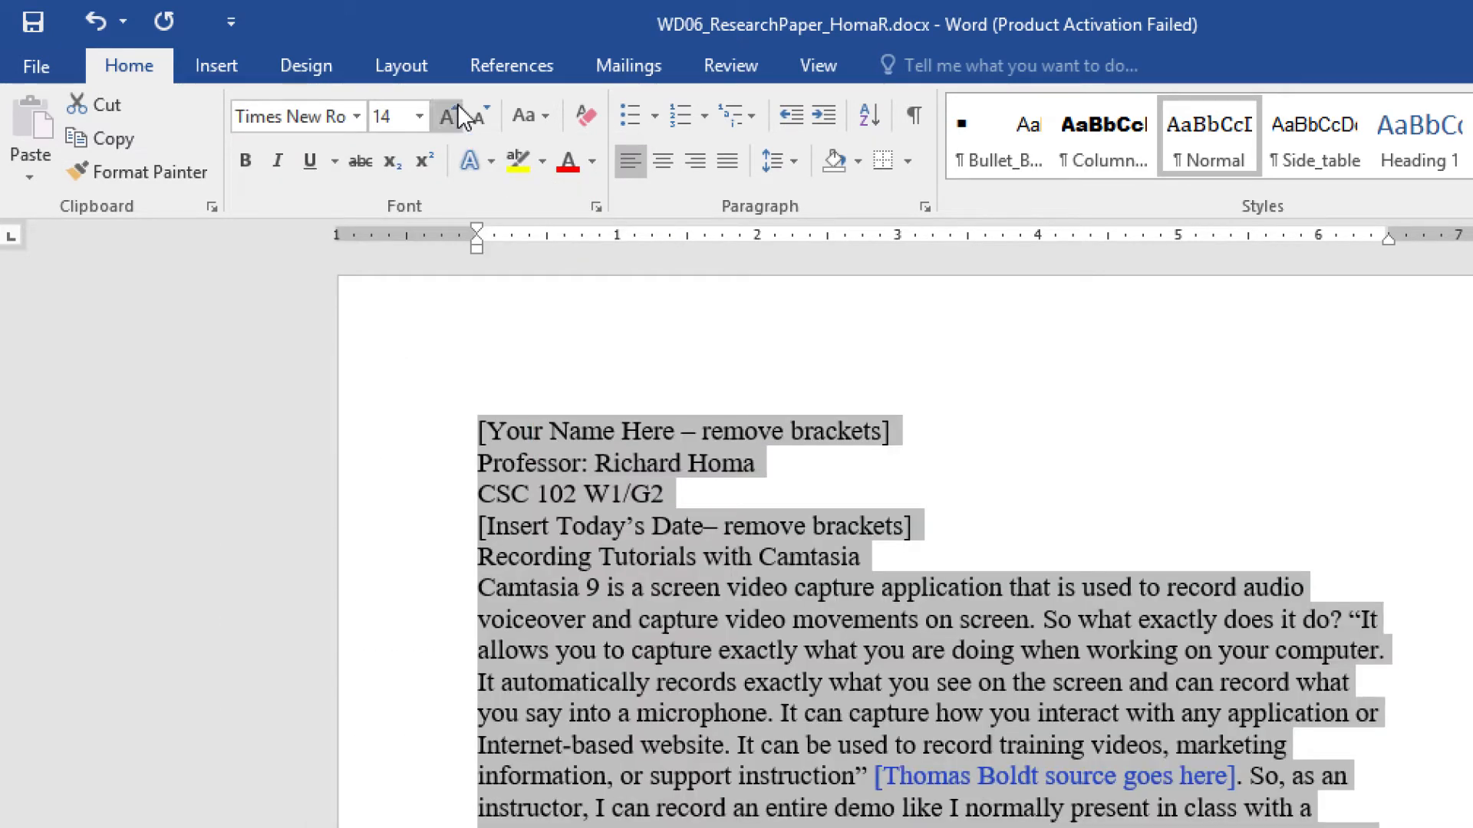
pyautogui.click(419, 116)
pyautogui.click(392, 270)
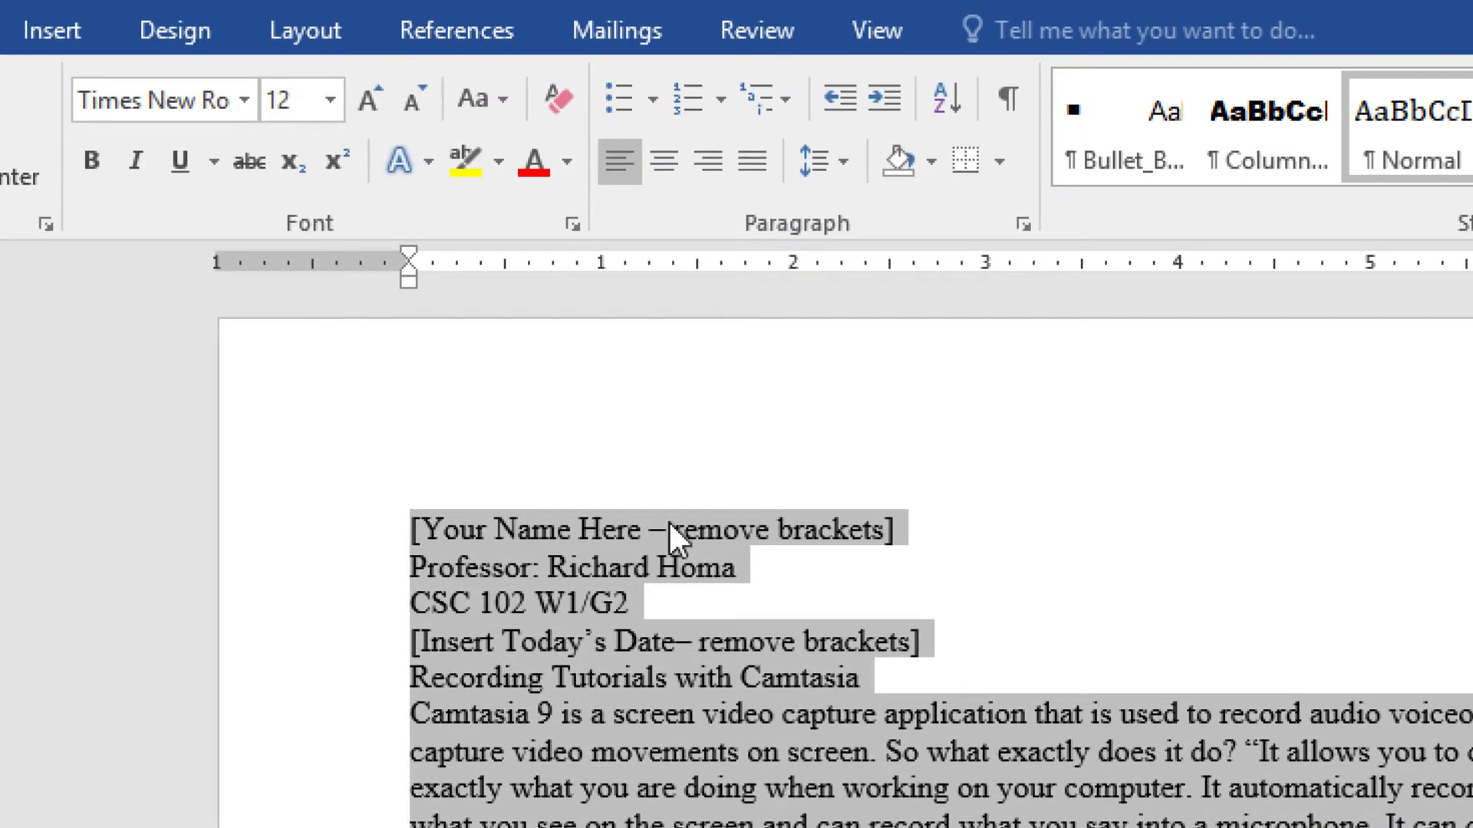
pyautogui.click(823, 170)
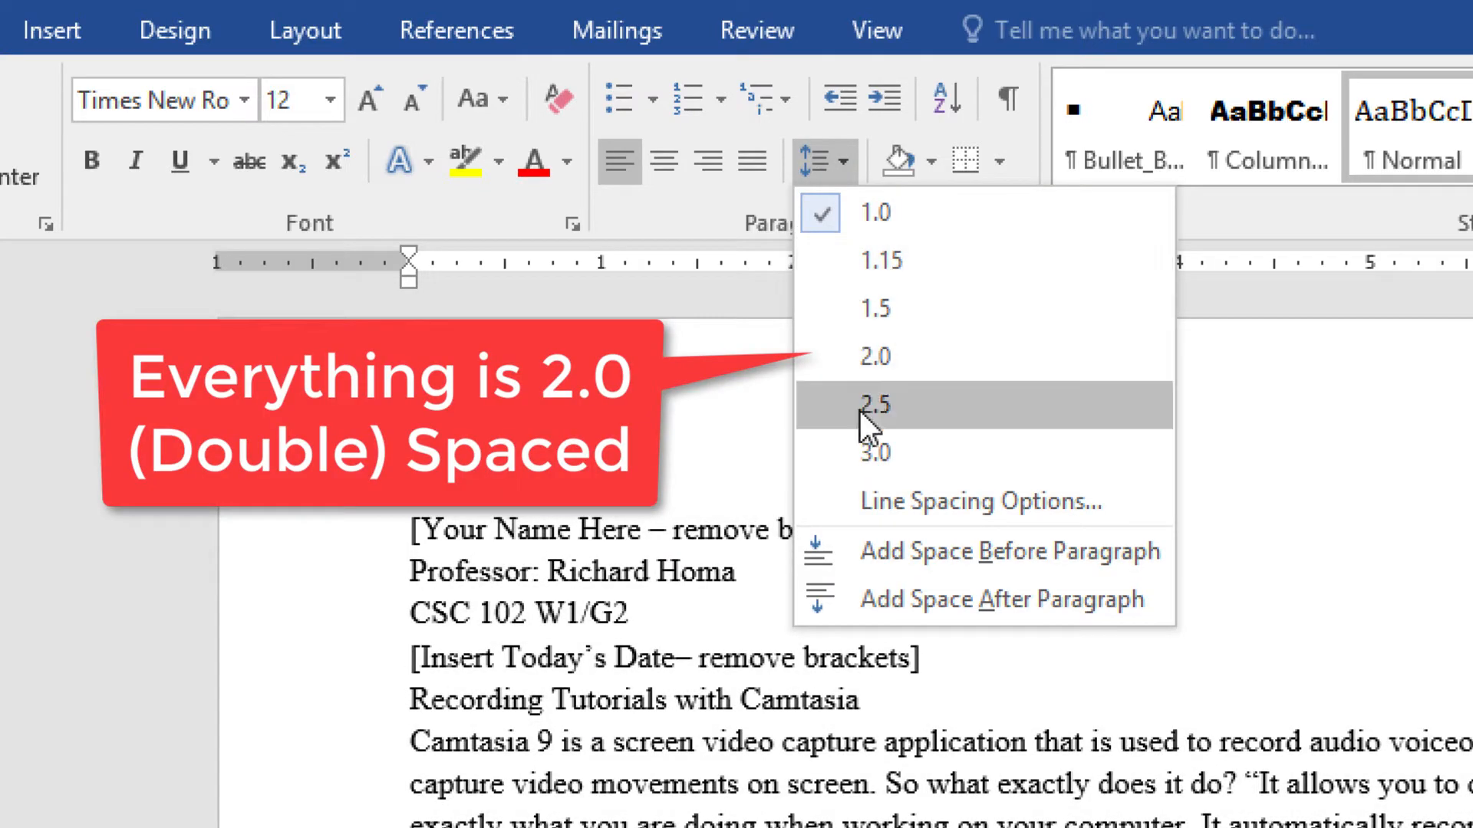
pyautogui.click(878, 355)
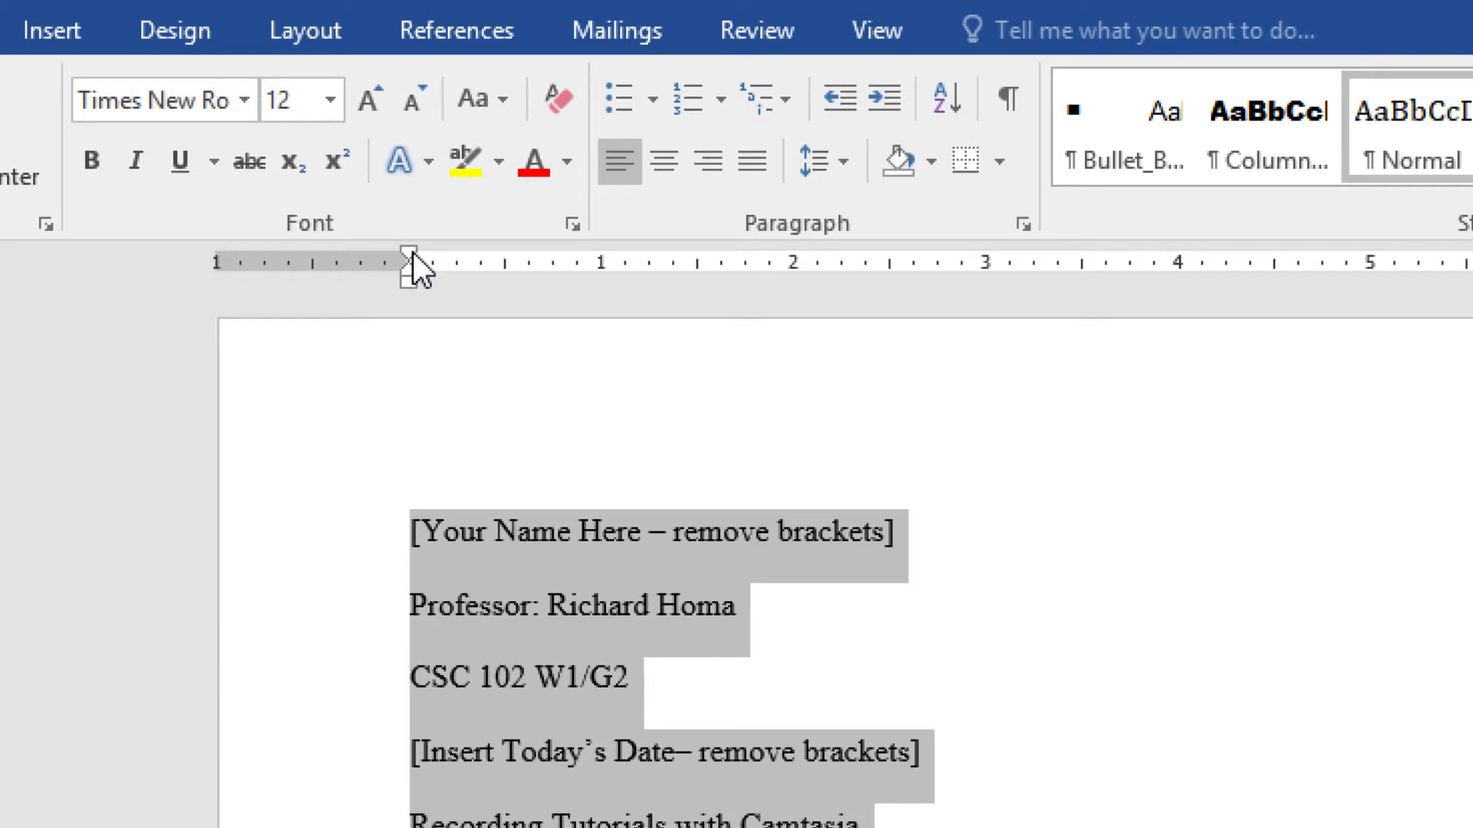
# - Give every paragraph a half-inch first-line indent and review the reflowed paper
pyautogui.moveTo(413, 252); pyautogui.dragTo(508, 238)
pyautogui.scroll(-5, 466, 706)
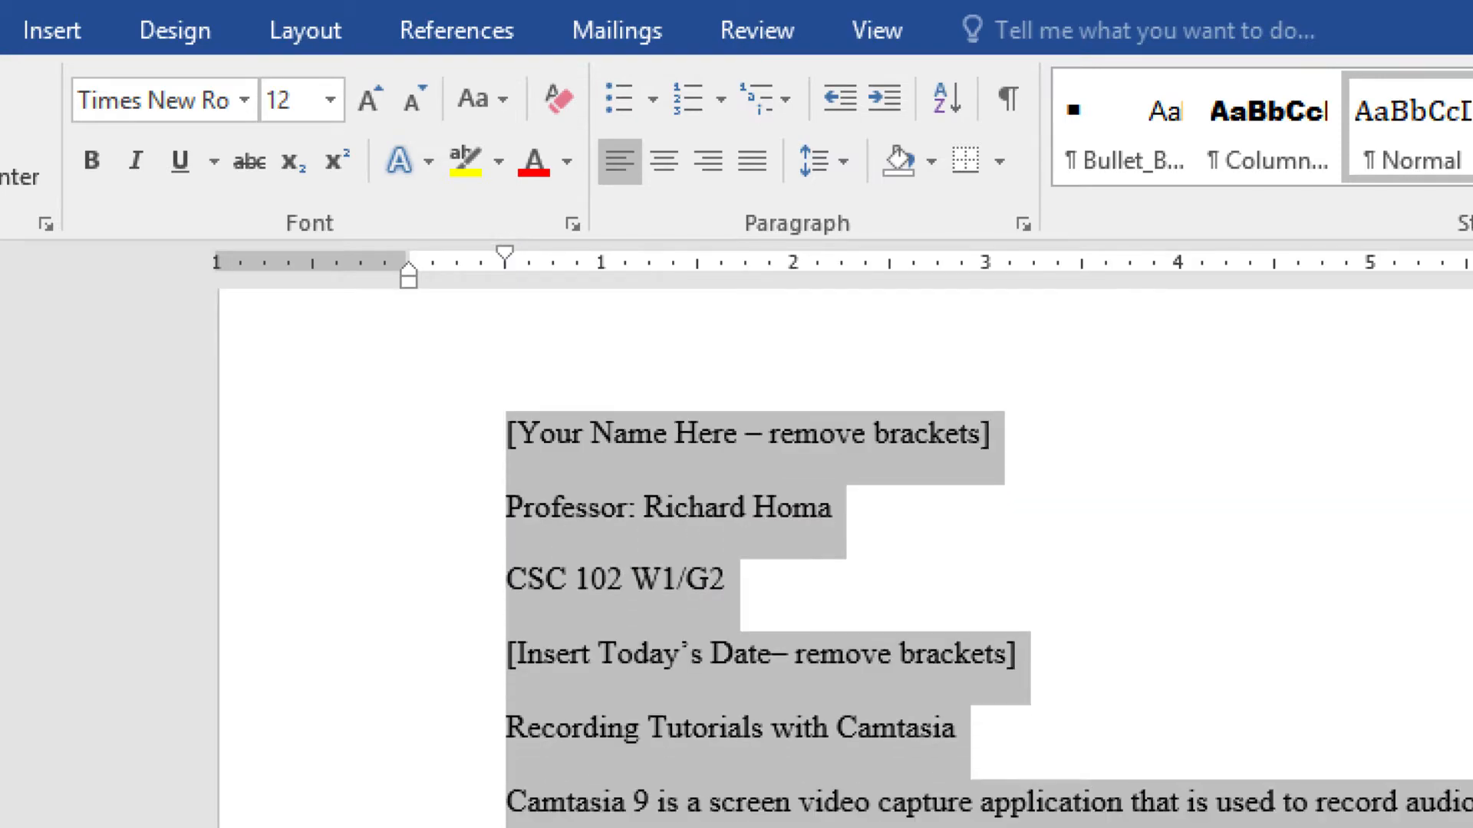
pyautogui.scroll(-5, 466, 705)
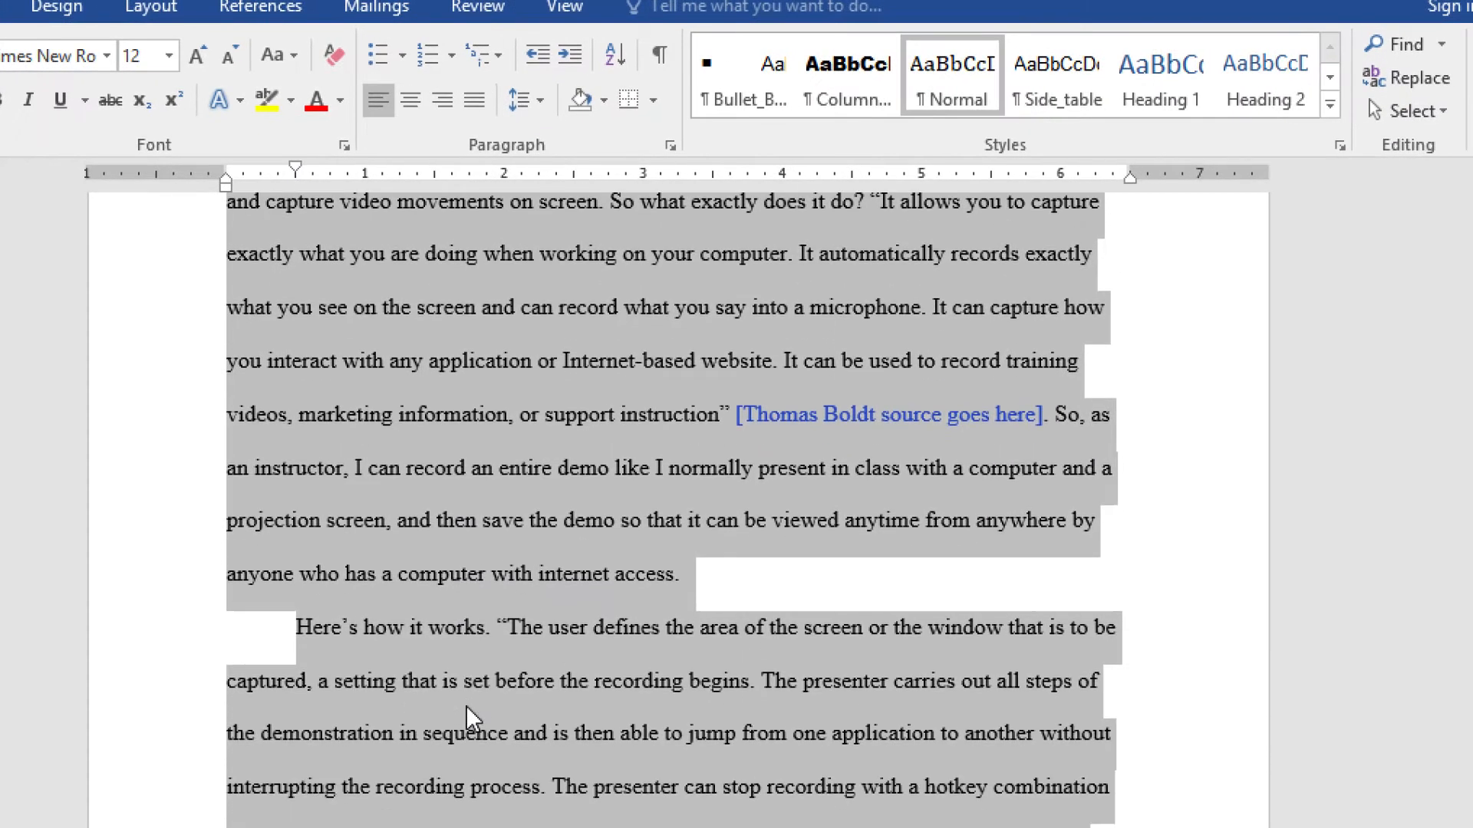
pyautogui.scroll(9, 468, 707)
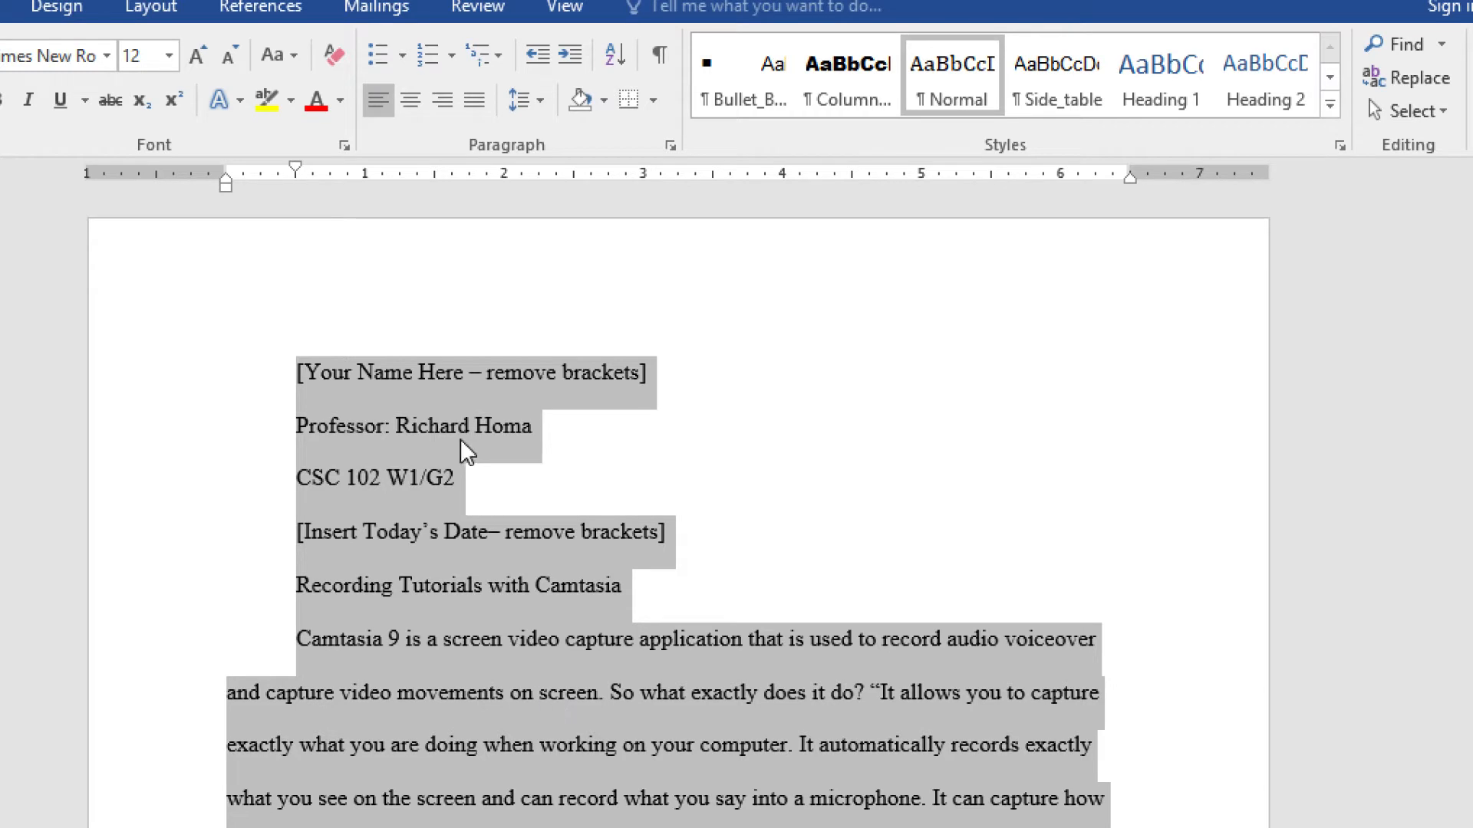
pyautogui.click(504, 582)
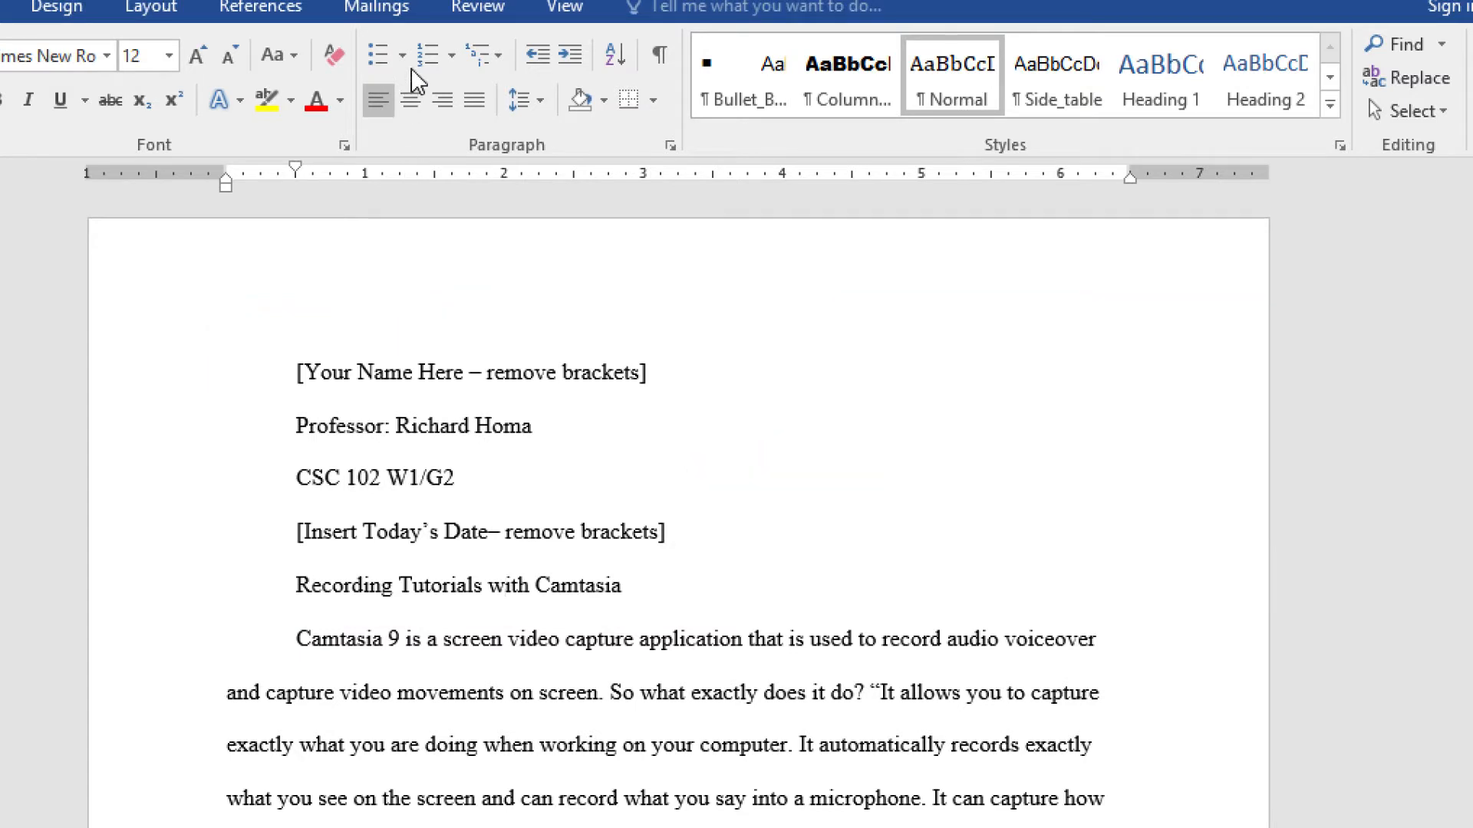
# - Center the title, remove first-line indents from the title and four heading lines, and show formatting marks
pyautogui.click(410, 99)
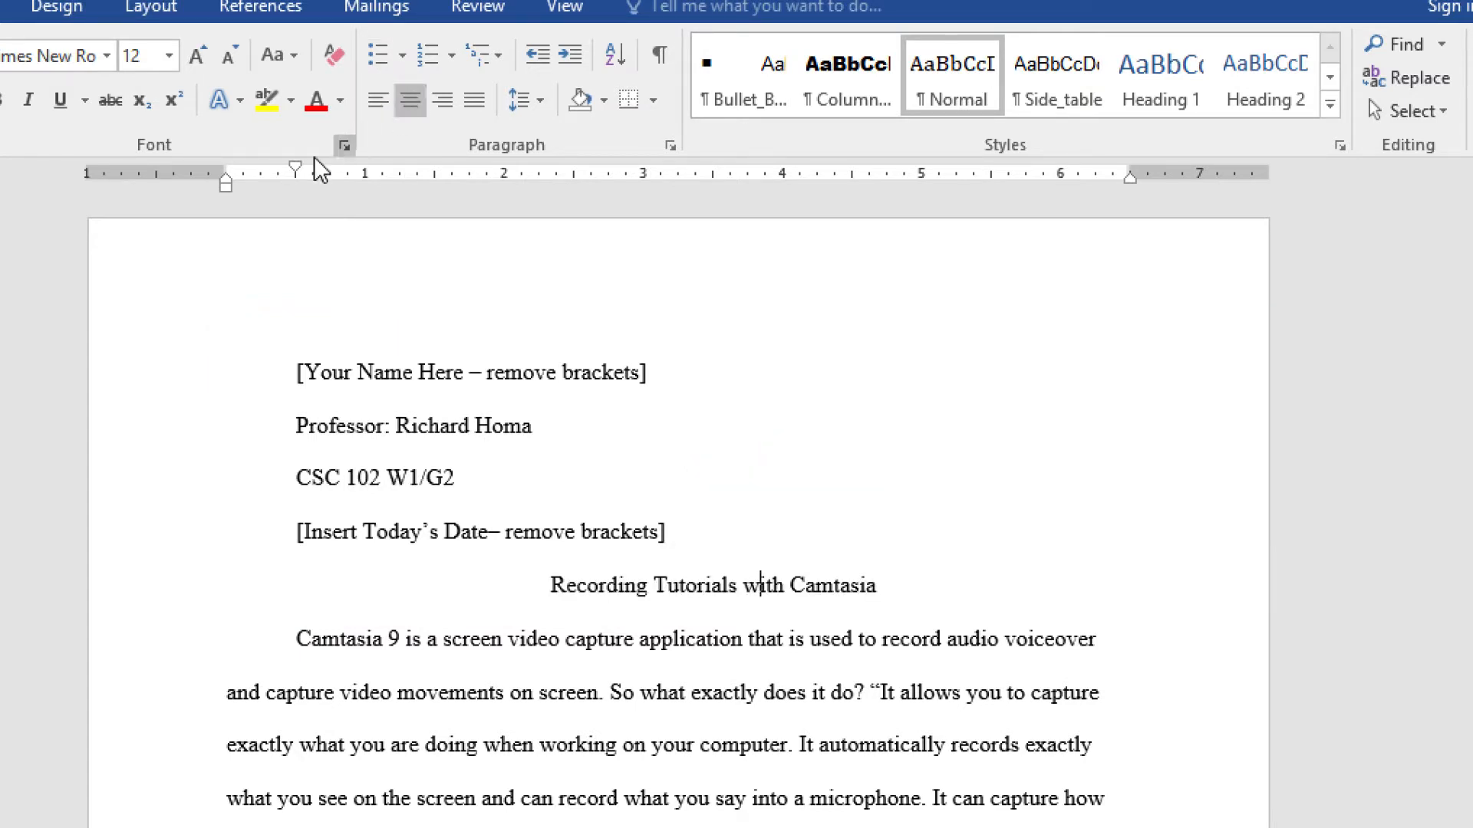
pyautogui.moveTo(296, 168); pyautogui.dragTo(228, 170)
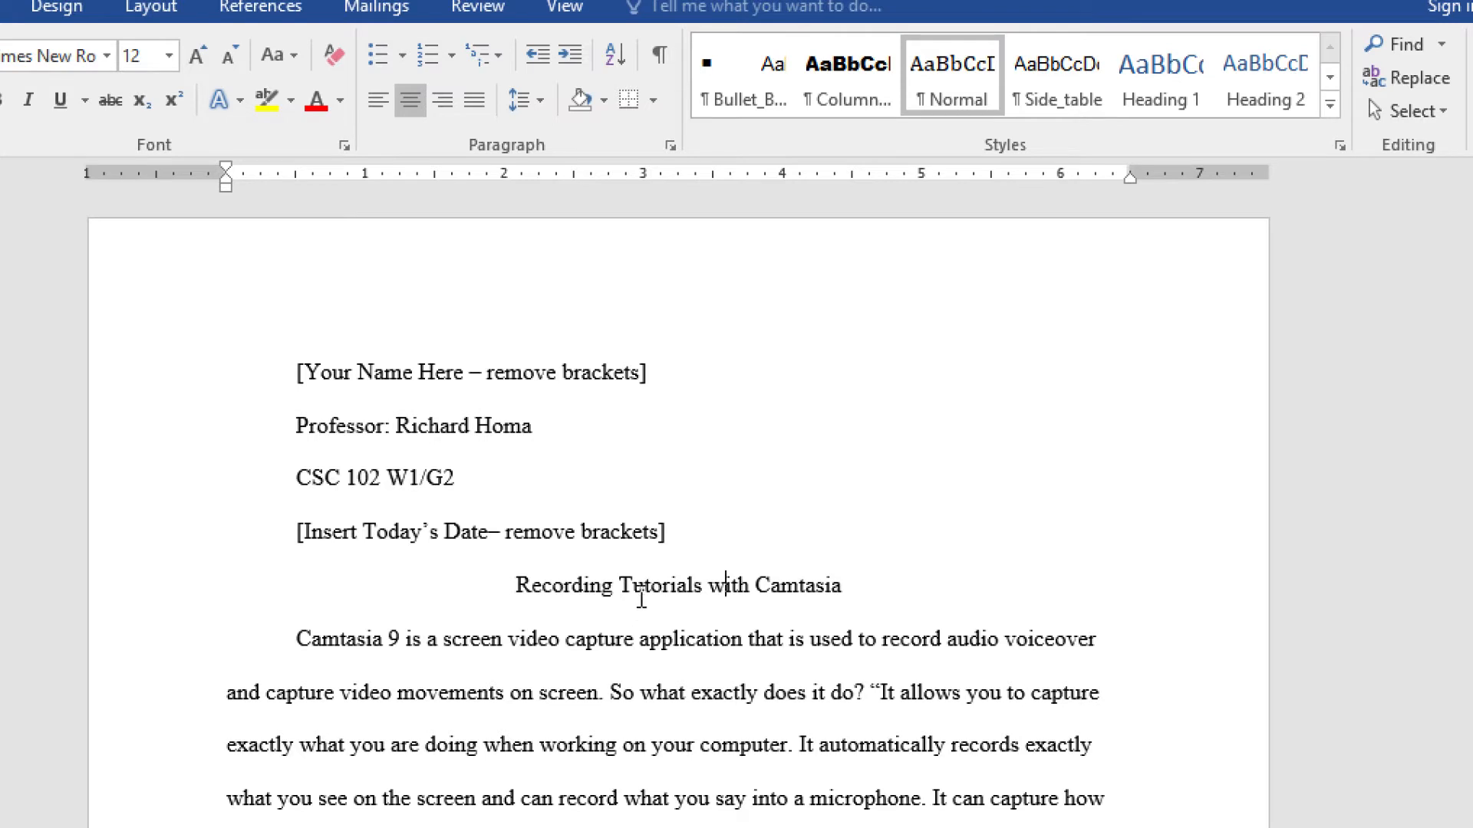
pyautogui.moveTo(670, 530); pyautogui.dragTo(273, 322)
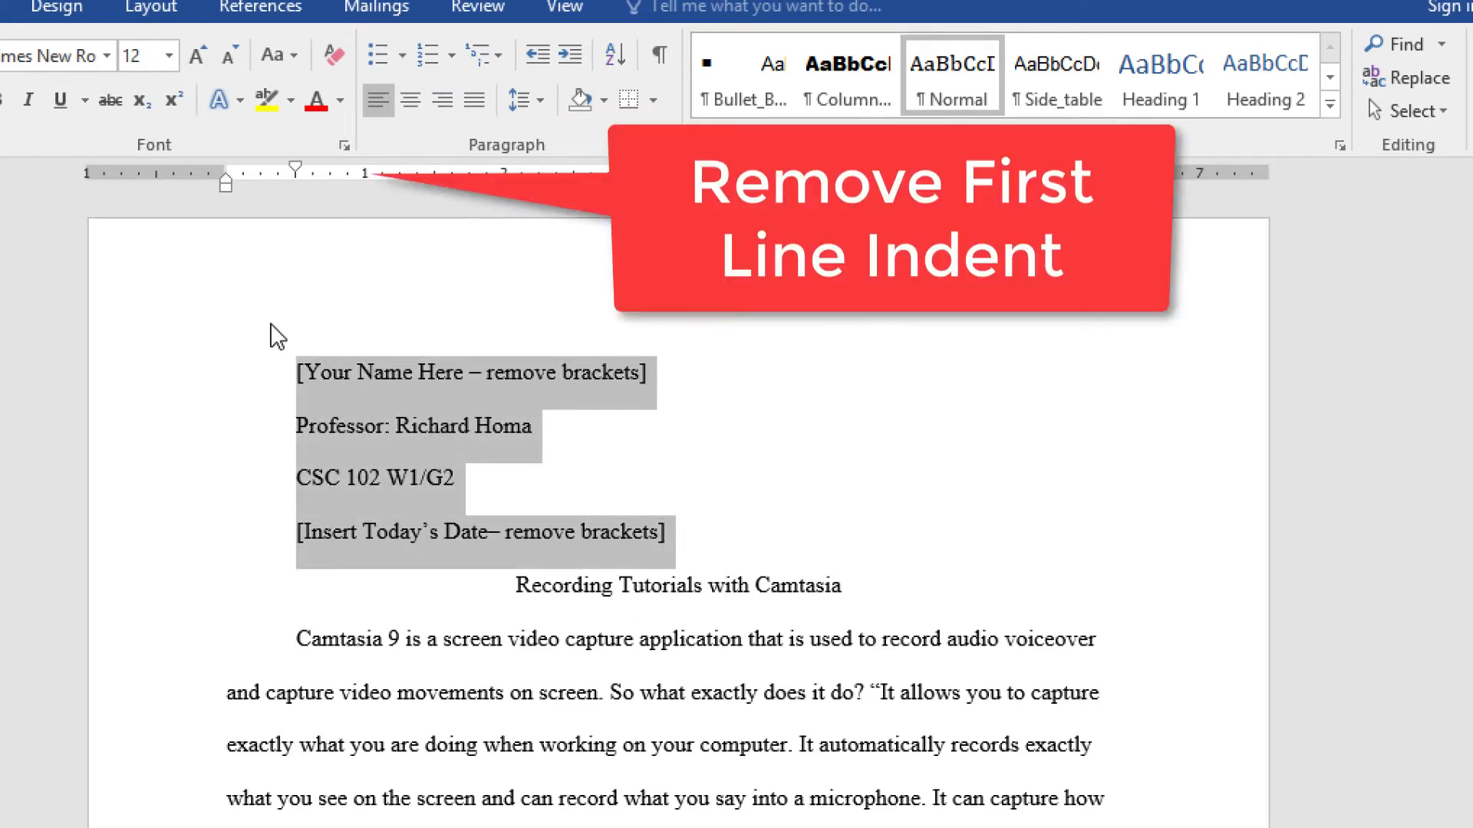
pyautogui.moveTo(294, 170); pyautogui.dragTo(218, 157)
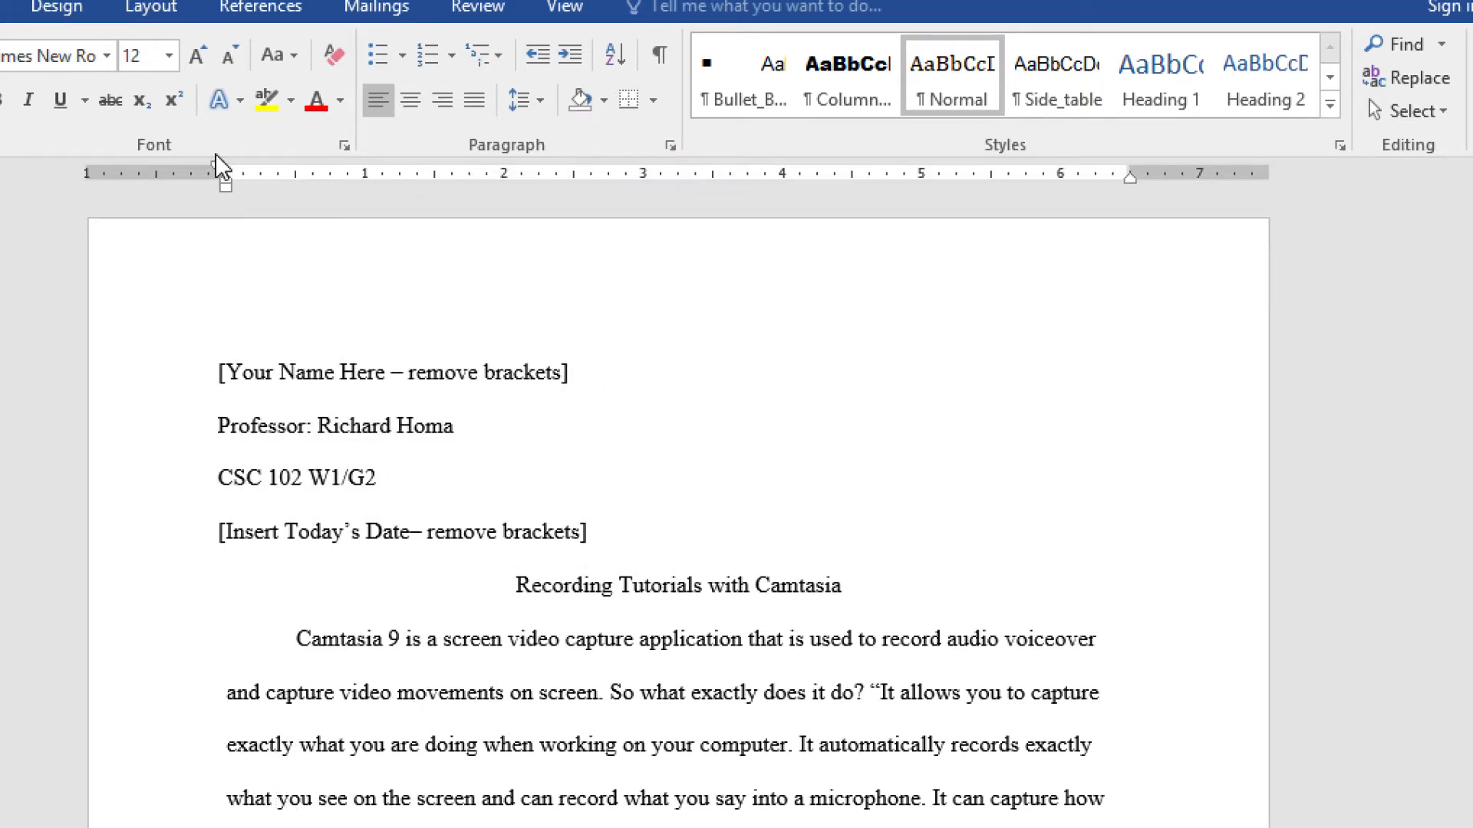
pyautogui.click(656, 57)
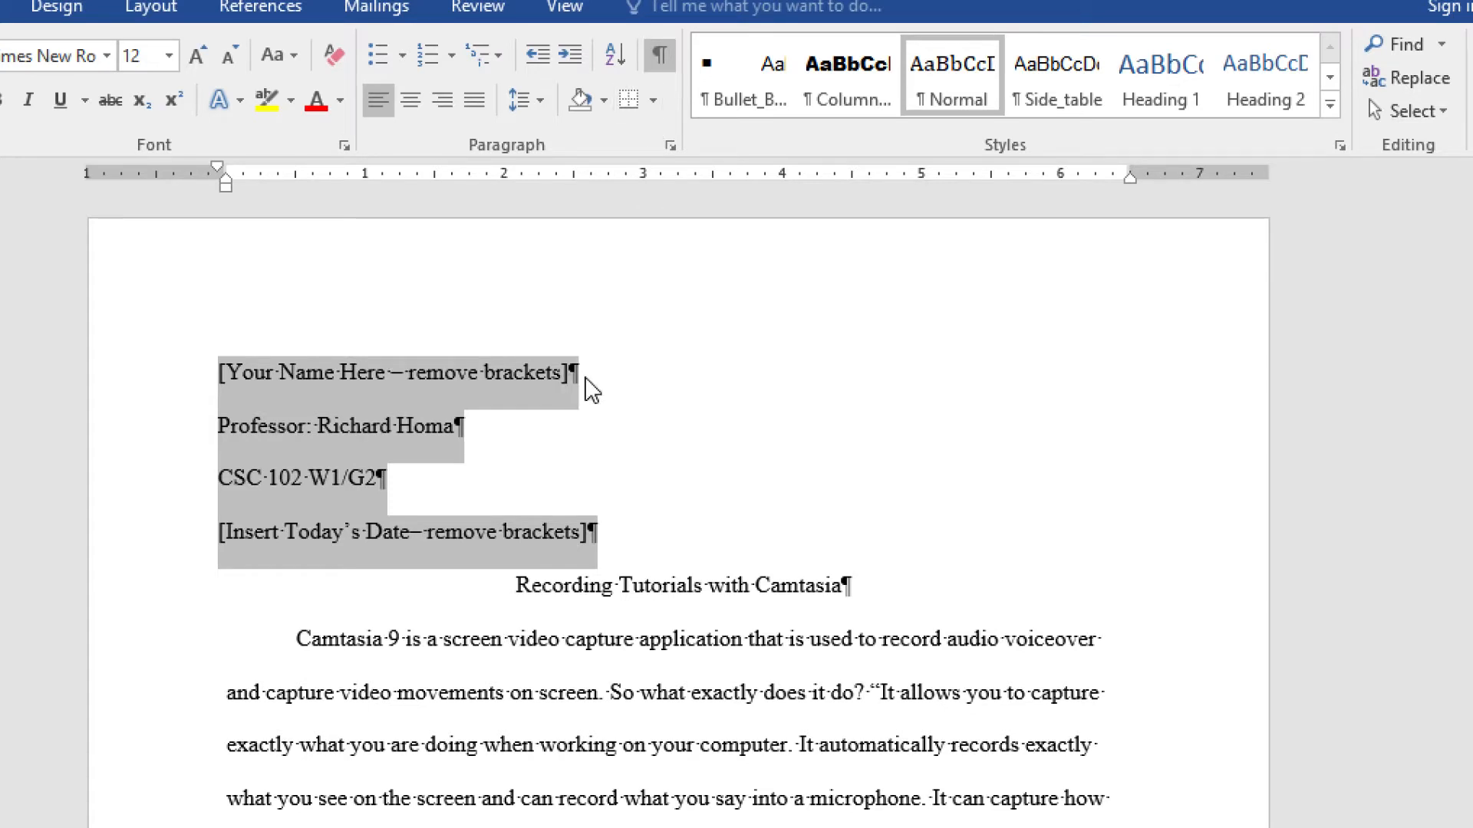
# - Delete the bracketed date placeholder text from the fourth heading line
pyautogui.click(399, 542)
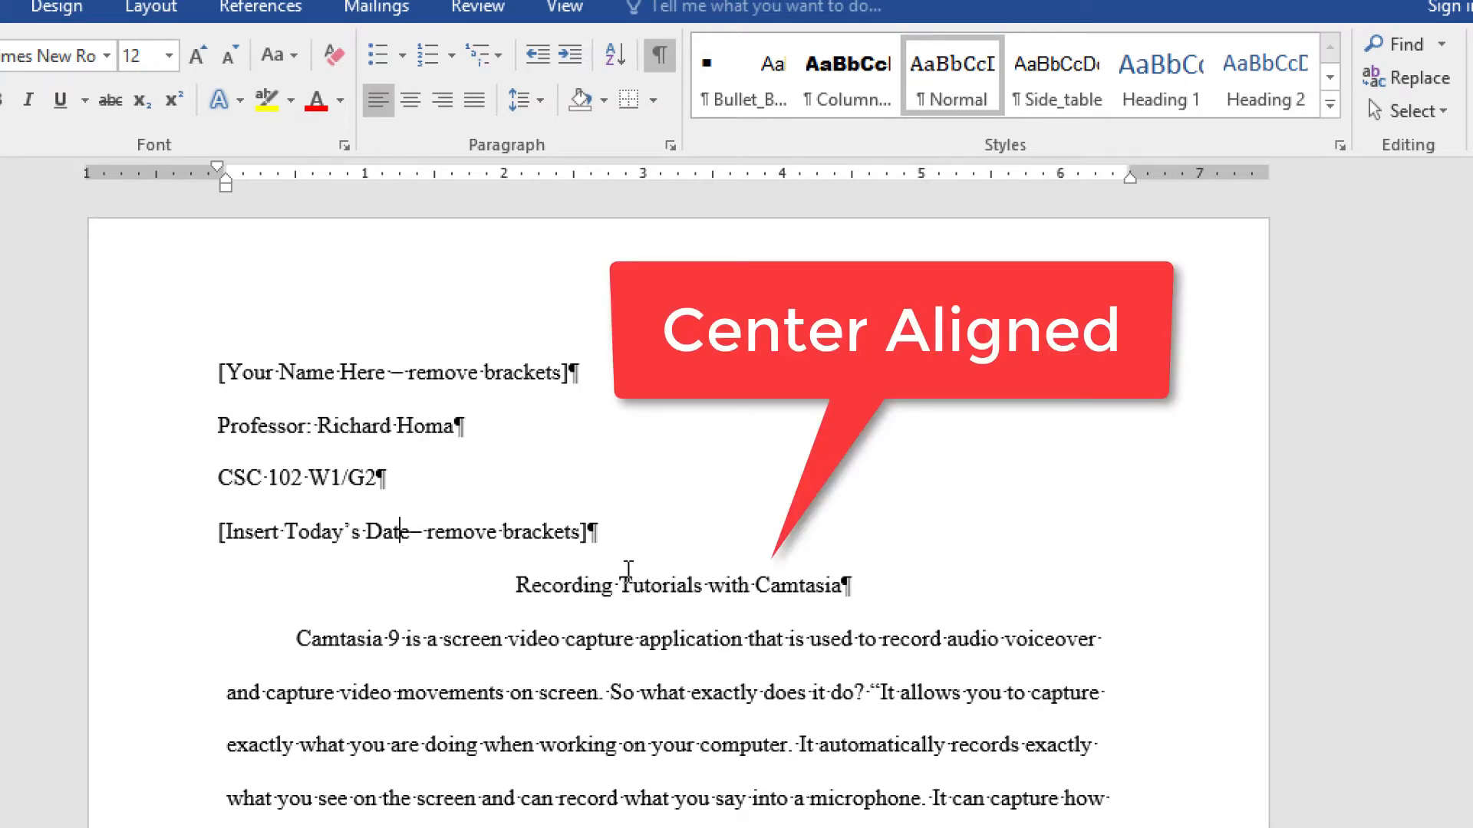
pyautogui.moveTo(595, 531); pyautogui.dragTo(217, 522)
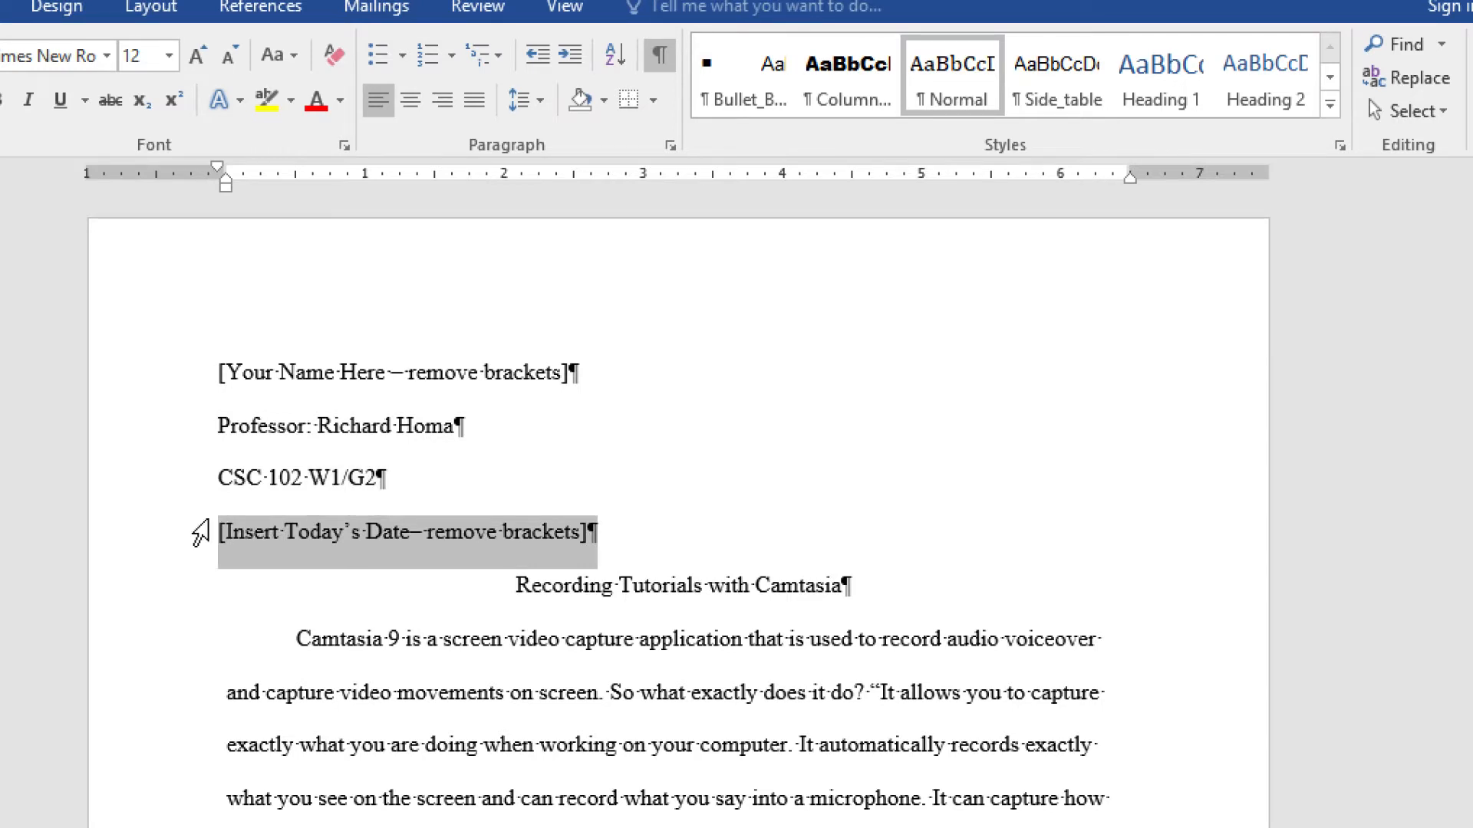
pyautogui.press('Delete')
pyautogui.hotkey('ctrl', 'z')
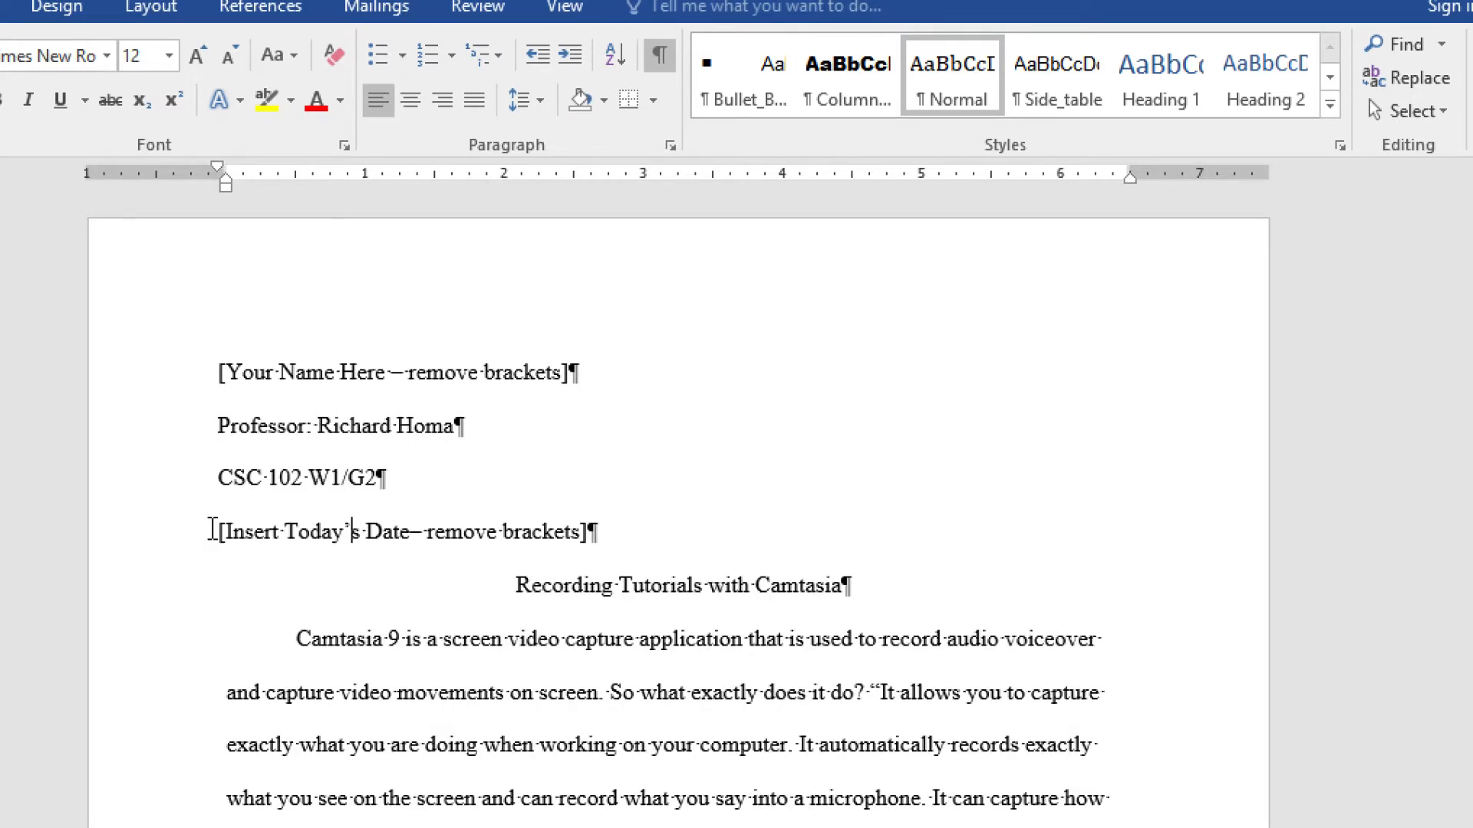
pyautogui.moveTo(215, 530); pyautogui.dragTo(584, 518)
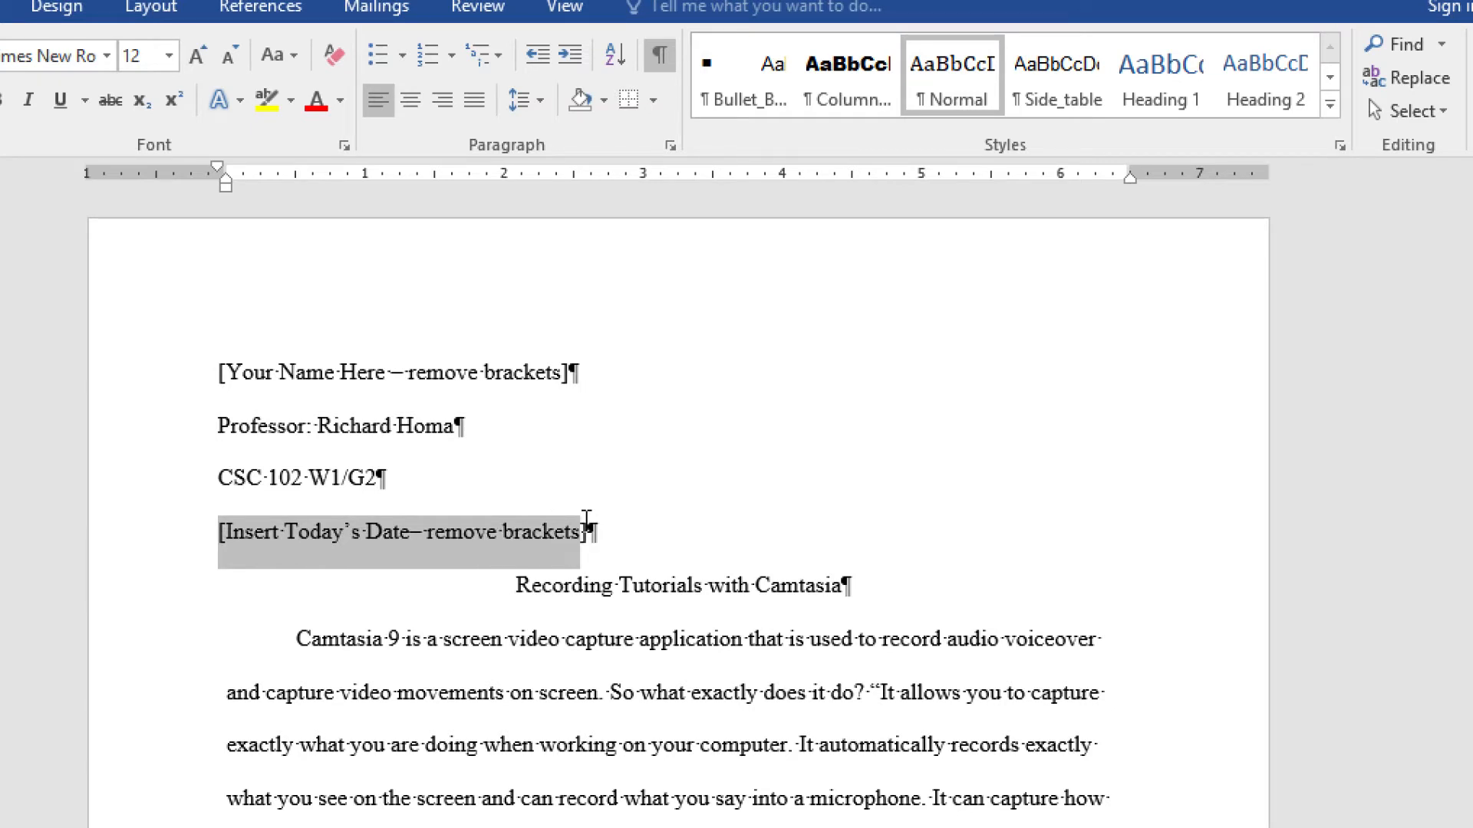
pyautogui.press('Delete')
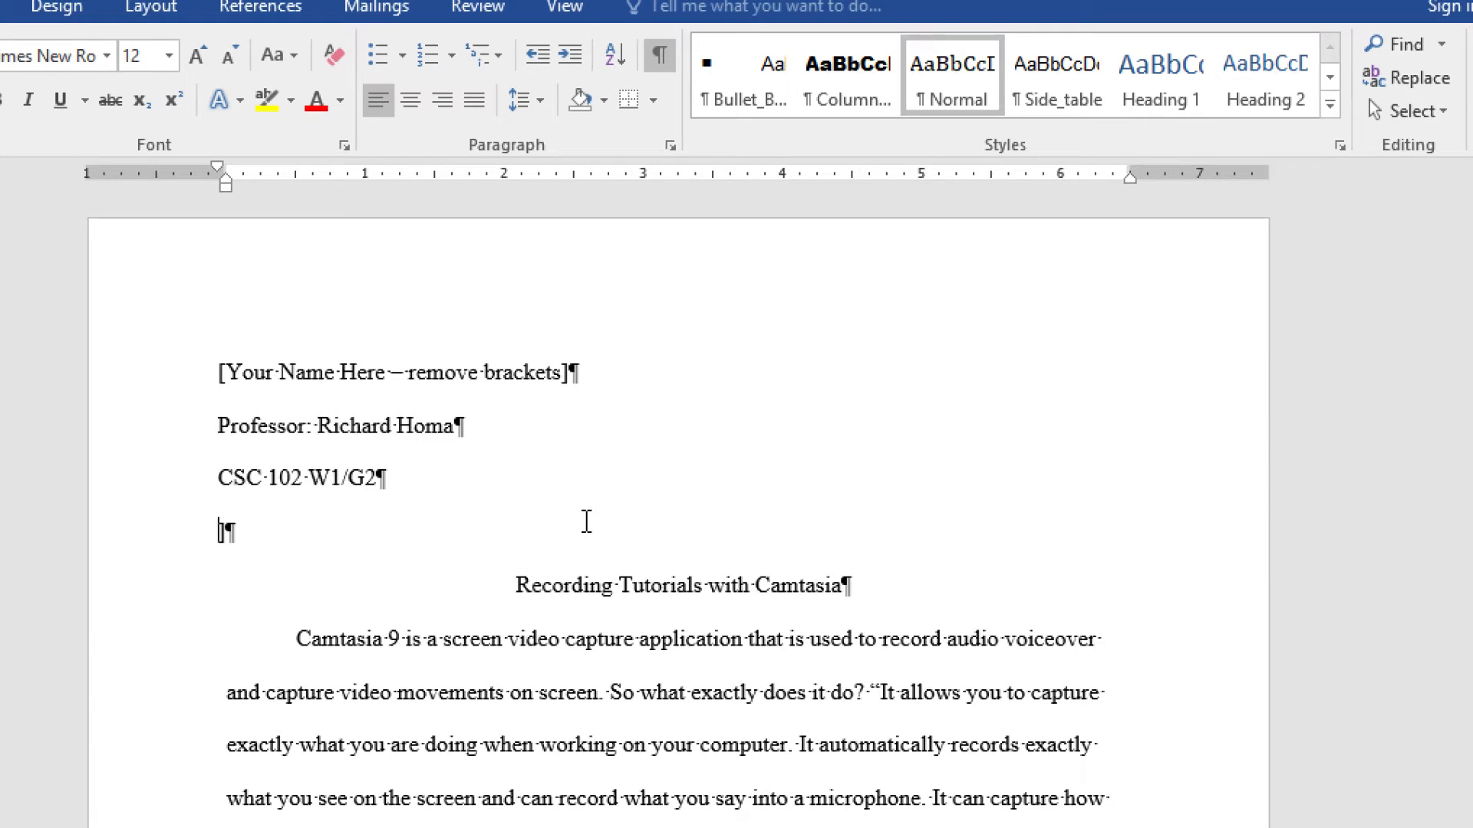
pyautogui.press('Delete')
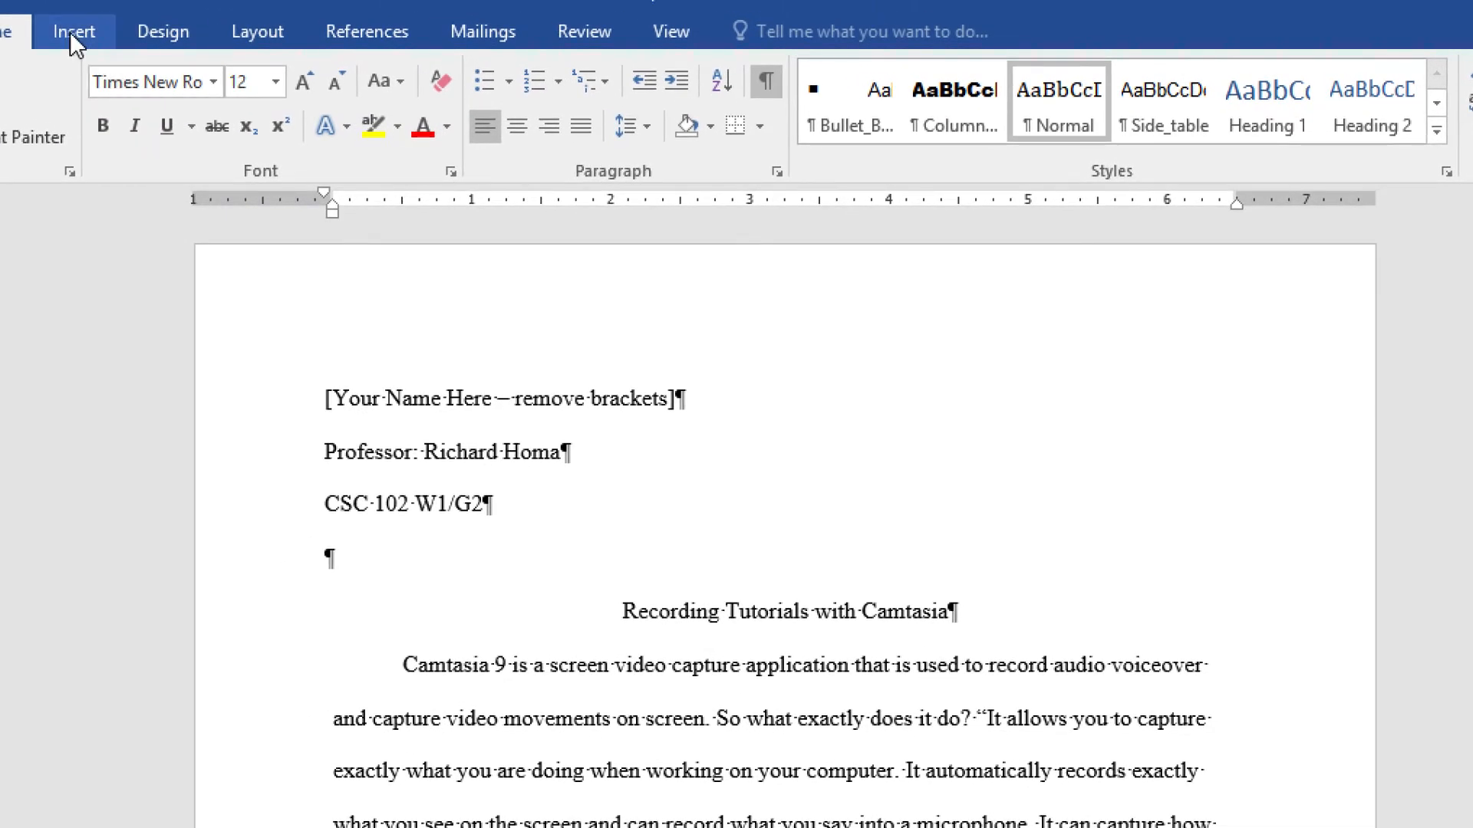
# - Insert the date March 19, 2020 and replace the name placeholder with the student's name
pyautogui.click(71, 32)
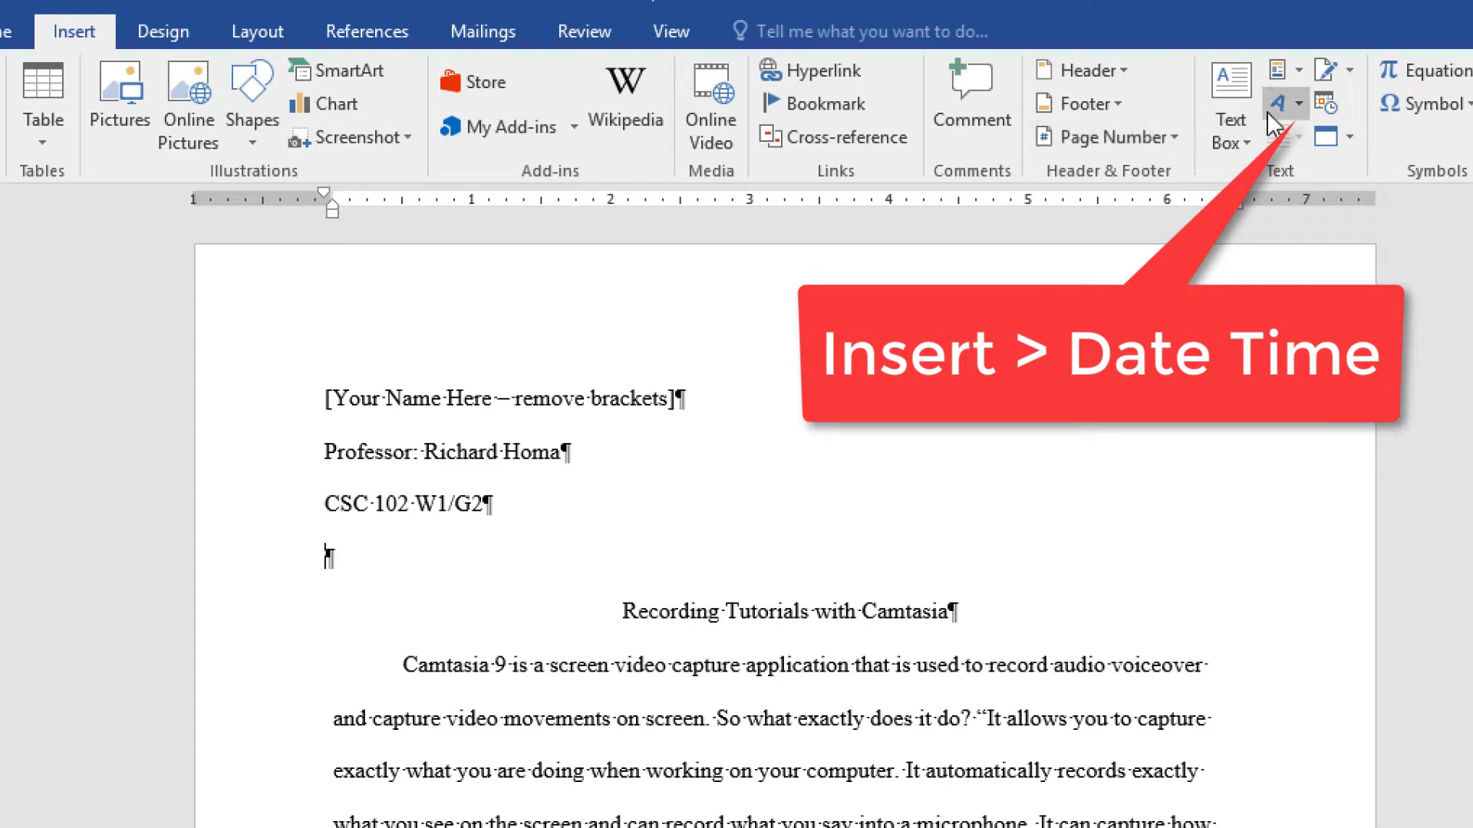
pyautogui.click(1324, 104)
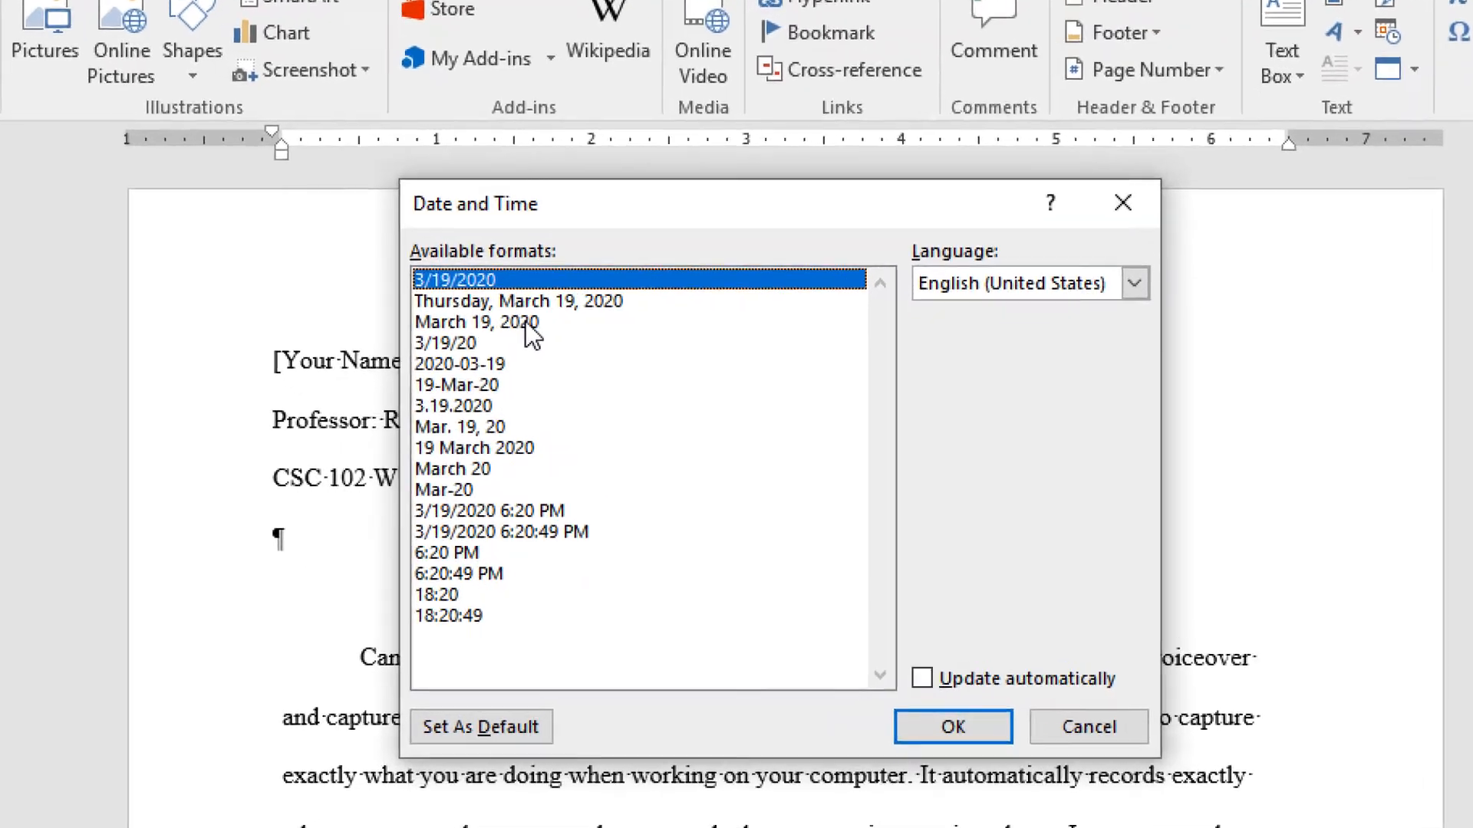
pyautogui.click(552, 364)
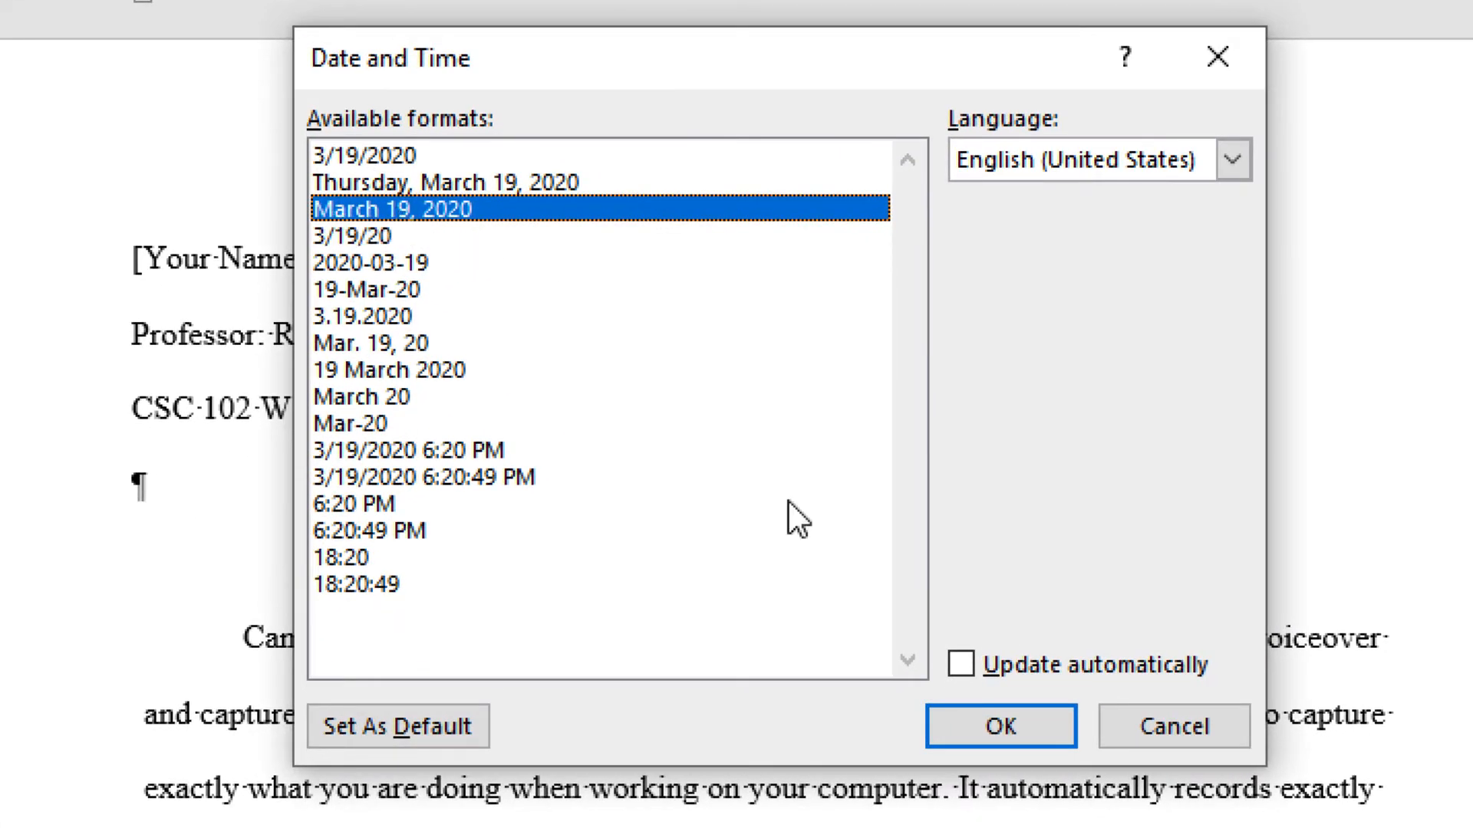
pyautogui.click(1010, 721)
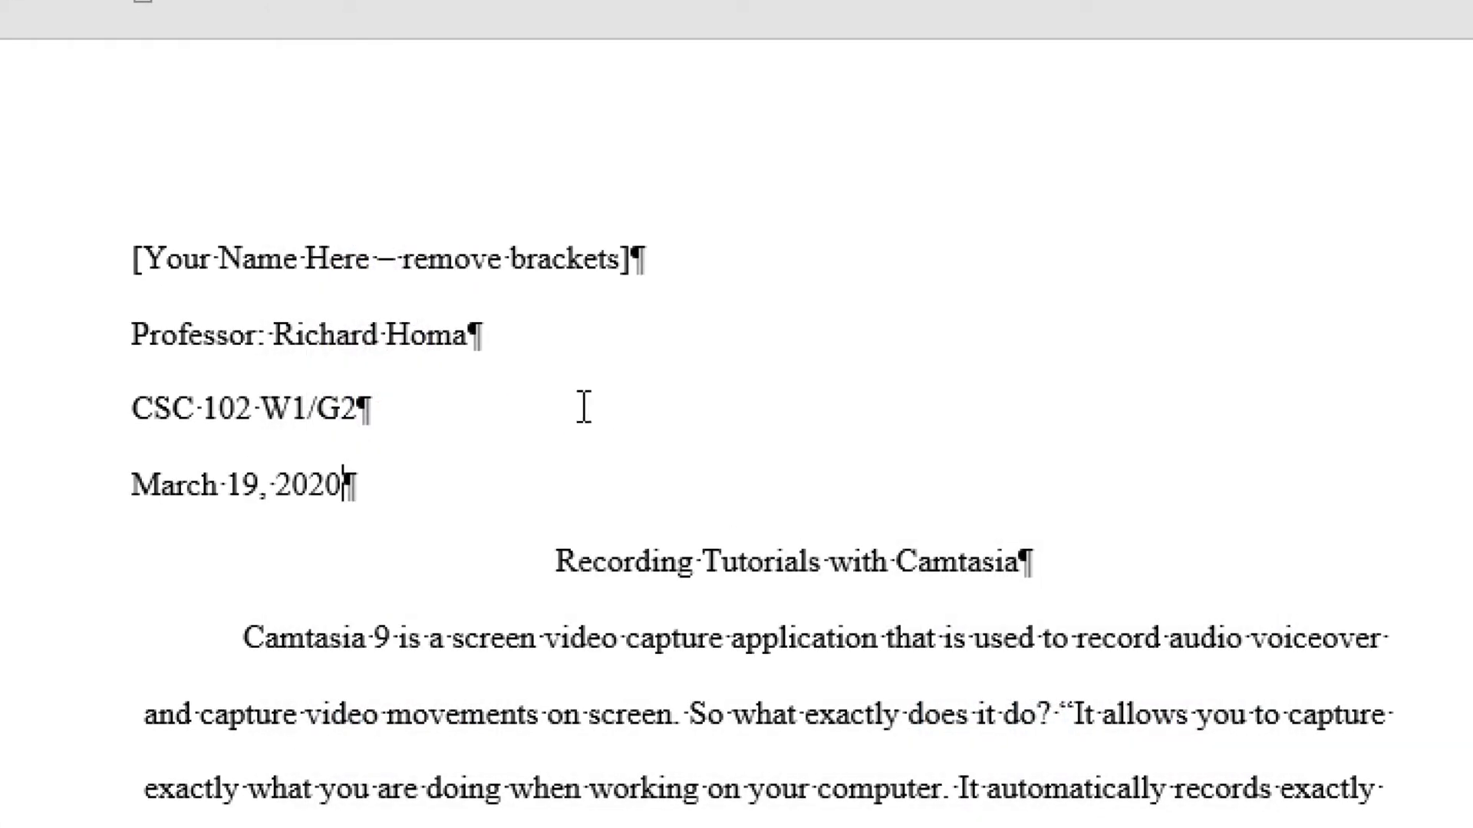
pyautogui.moveTo(129, 252); pyautogui.dragTo(645, 270)
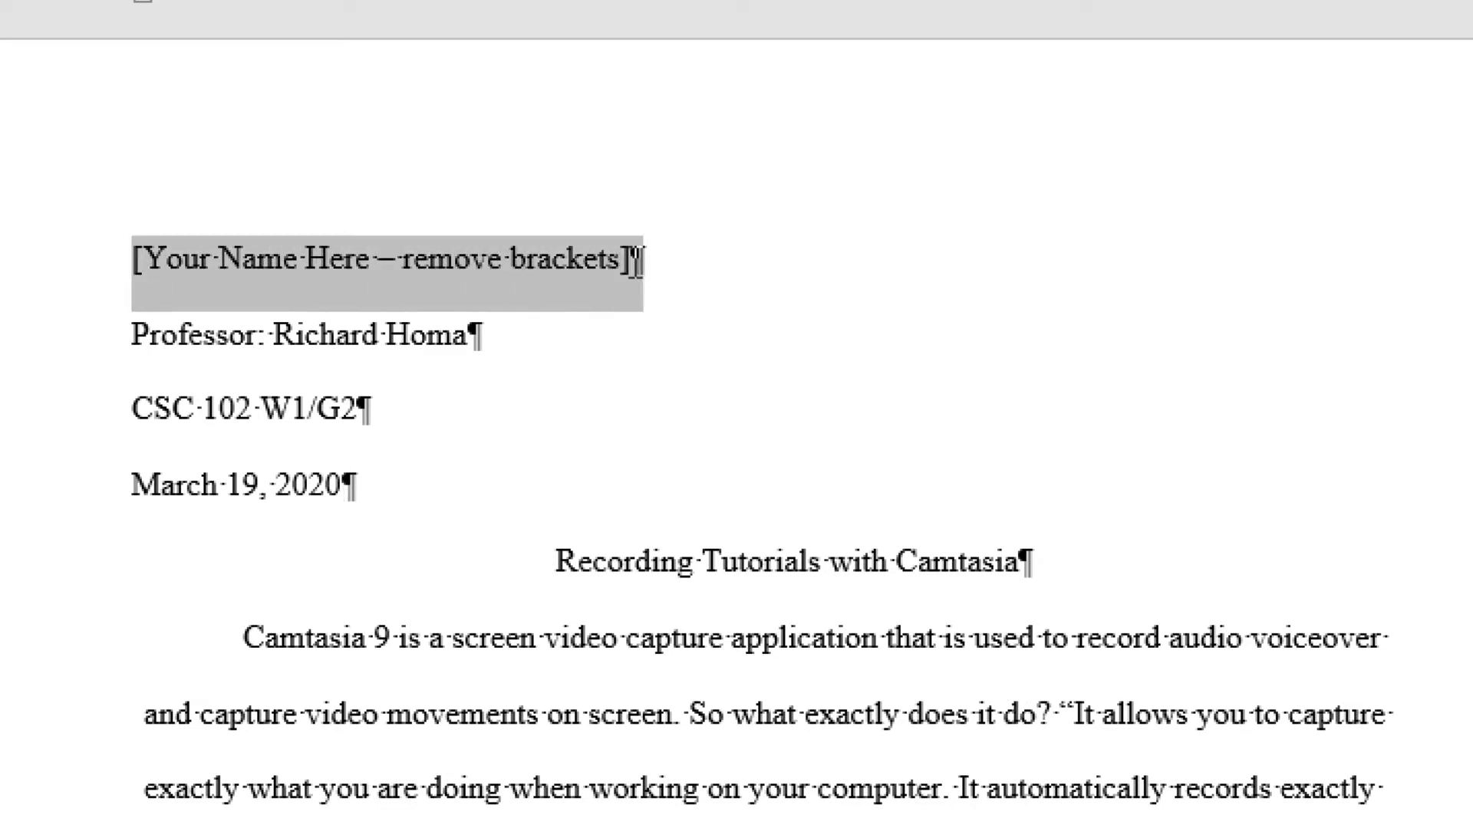
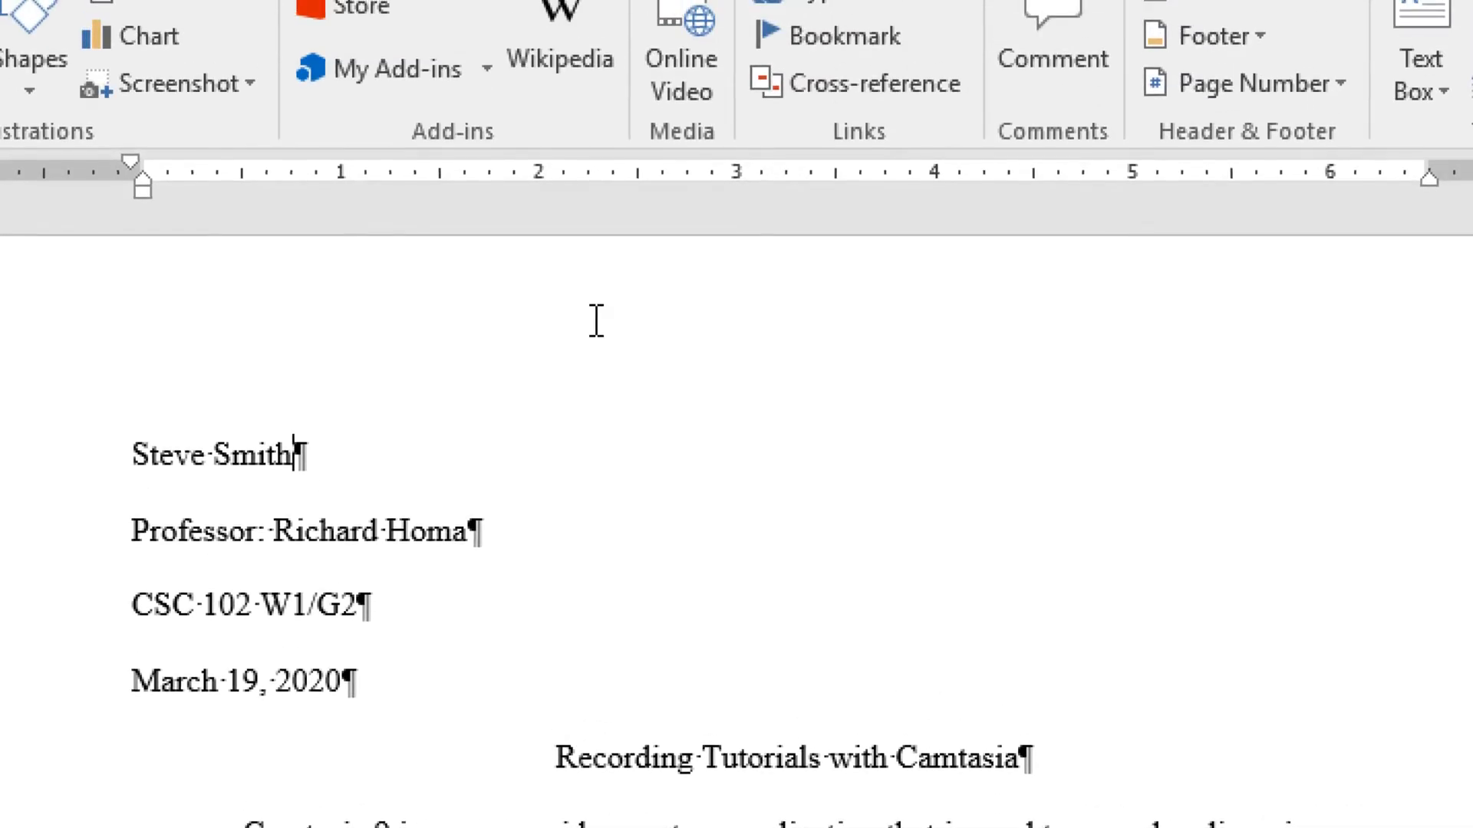
# - Insert a plain page number at the top of the page in the header
pyautogui.doubleClick(597, 320)
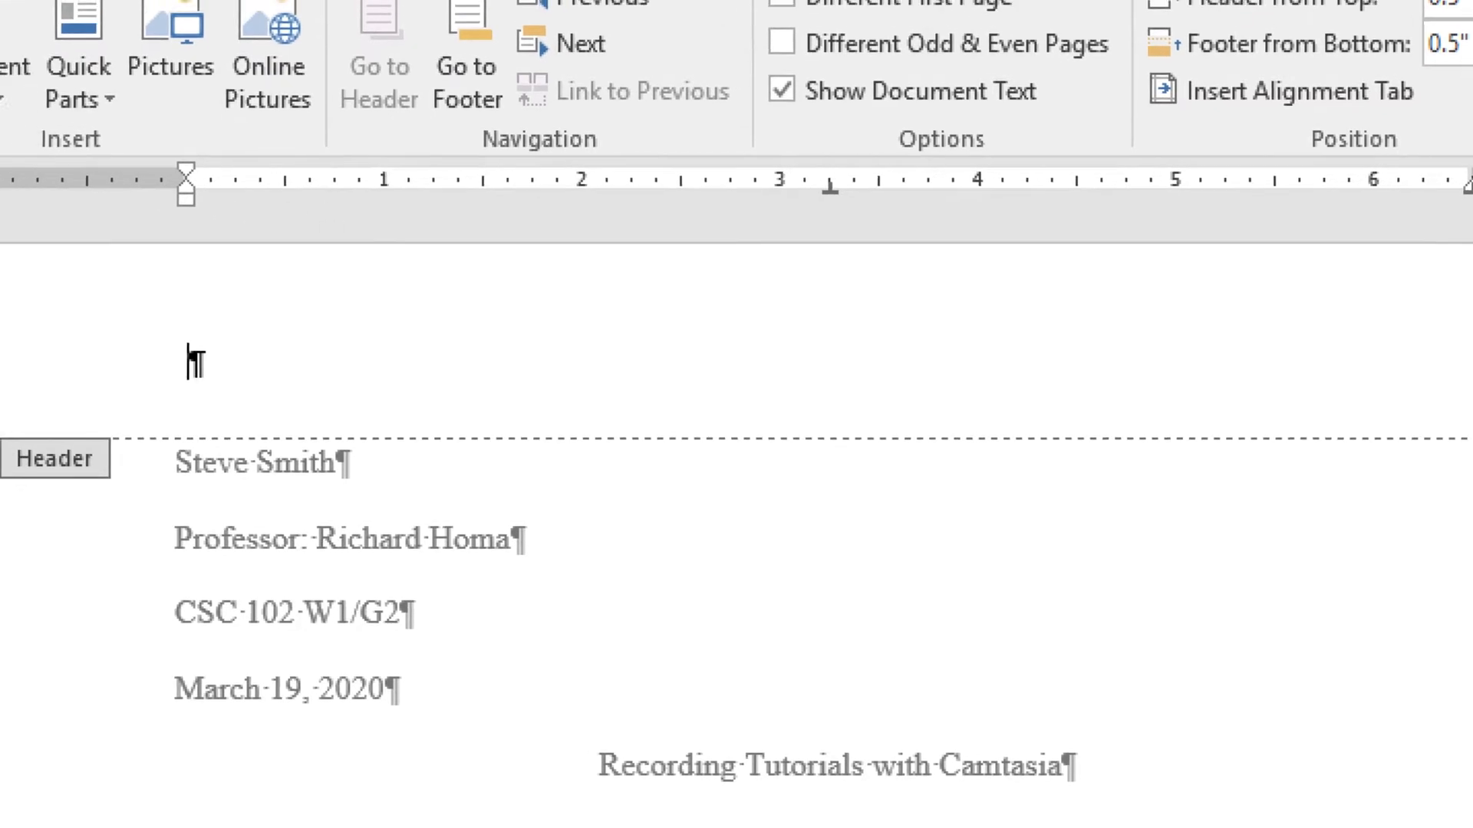
pyautogui.click(178, 161)
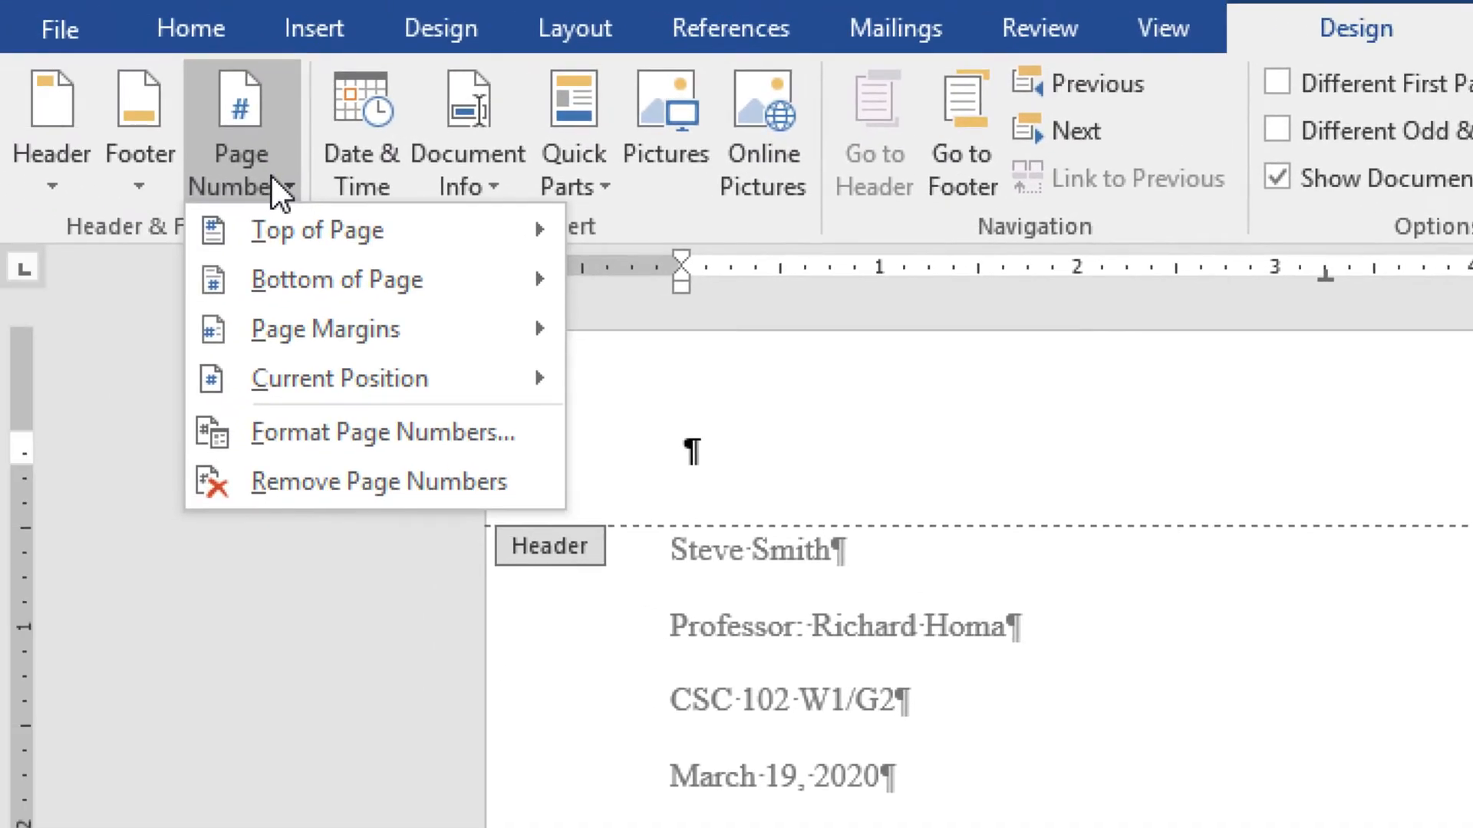
pyautogui.click(271, 234)
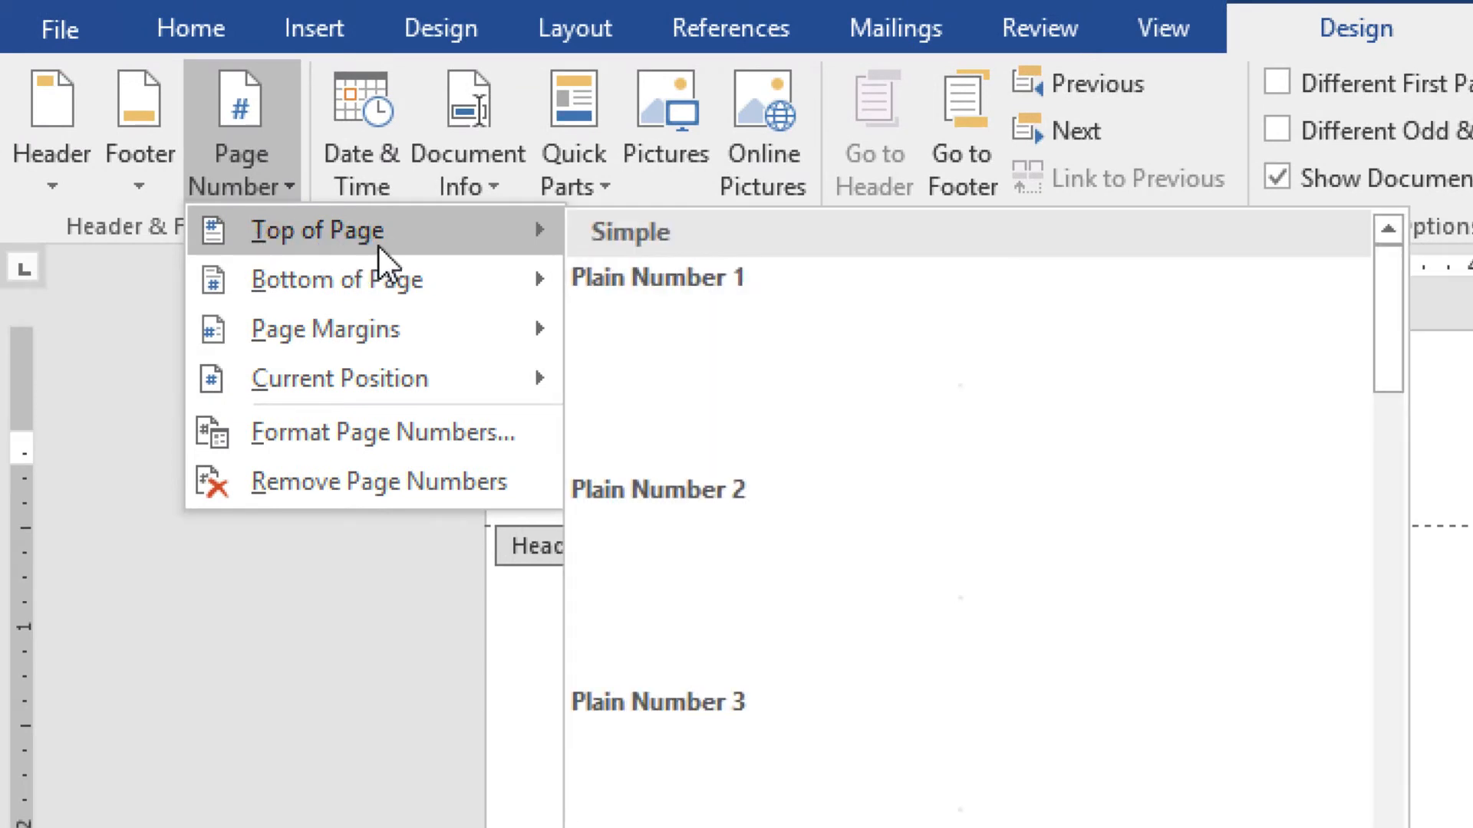
pyautogui.click(704, 347)
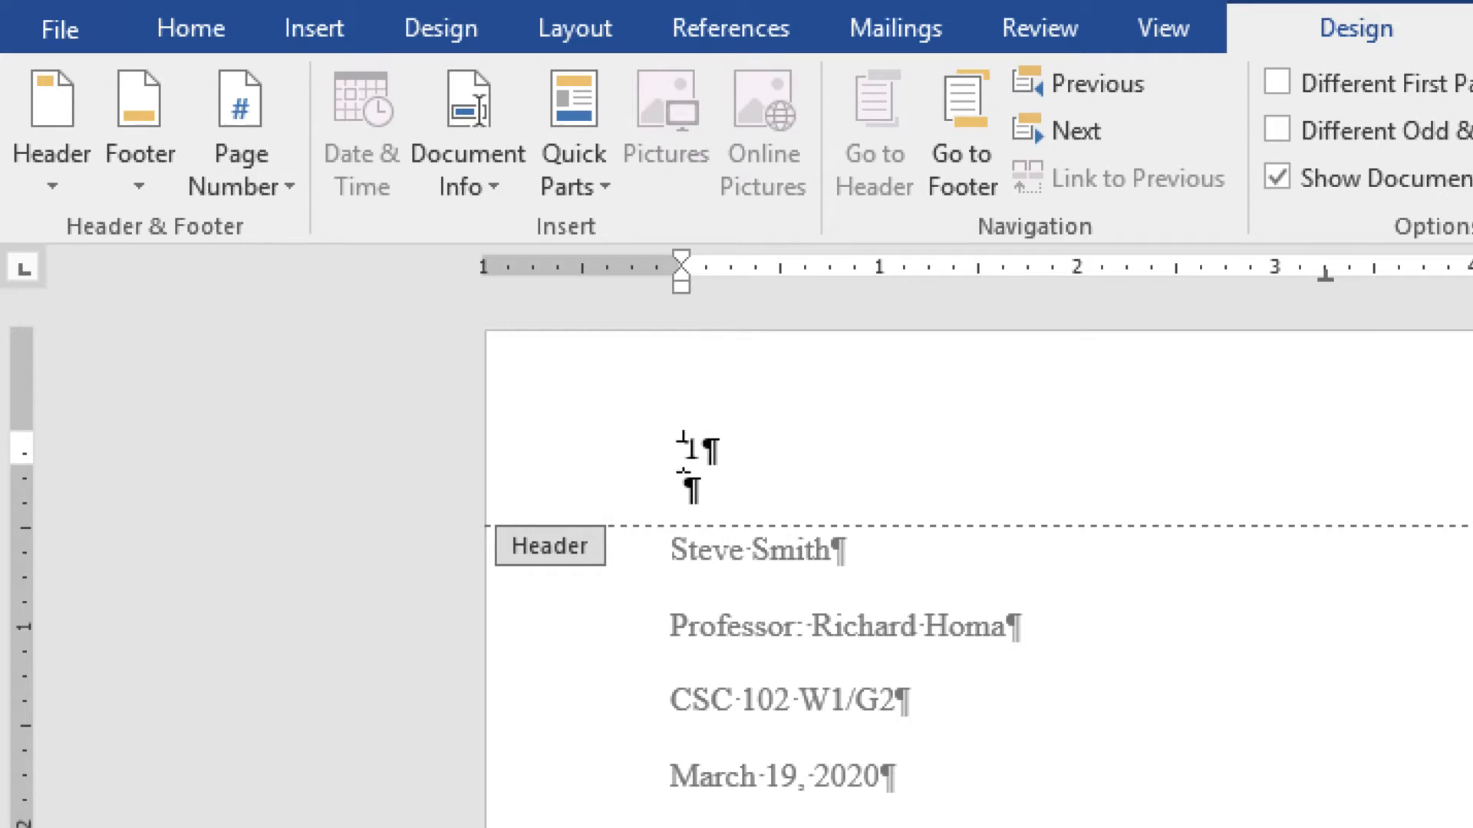
# - Make the page number Times New Roman, right-aligned, preceded by the student's surname
pyautogui.moveTo(682, 451); pyautogui.dragTo(702, 445)
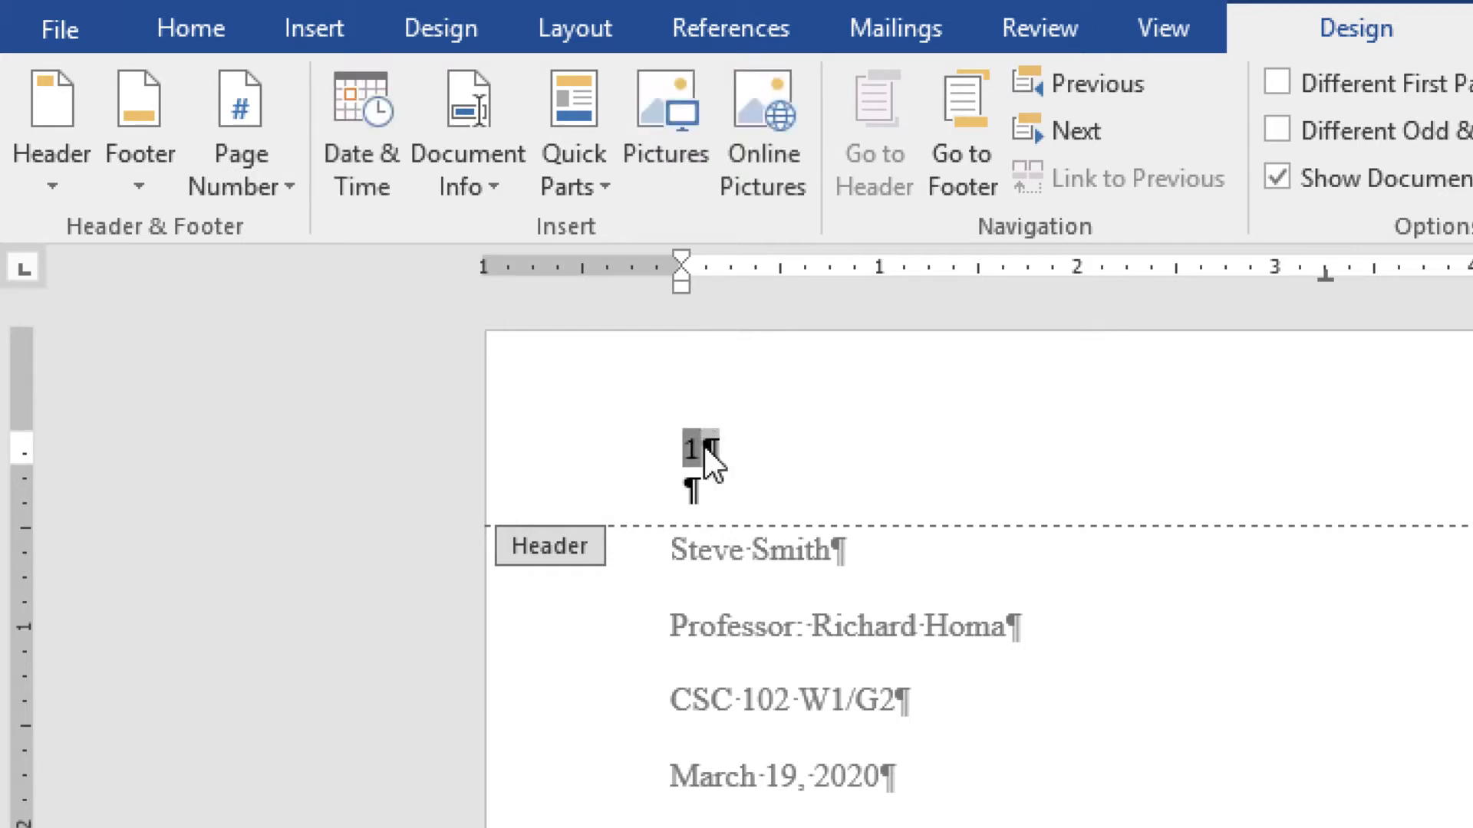
pyautogui.click(204, 21)
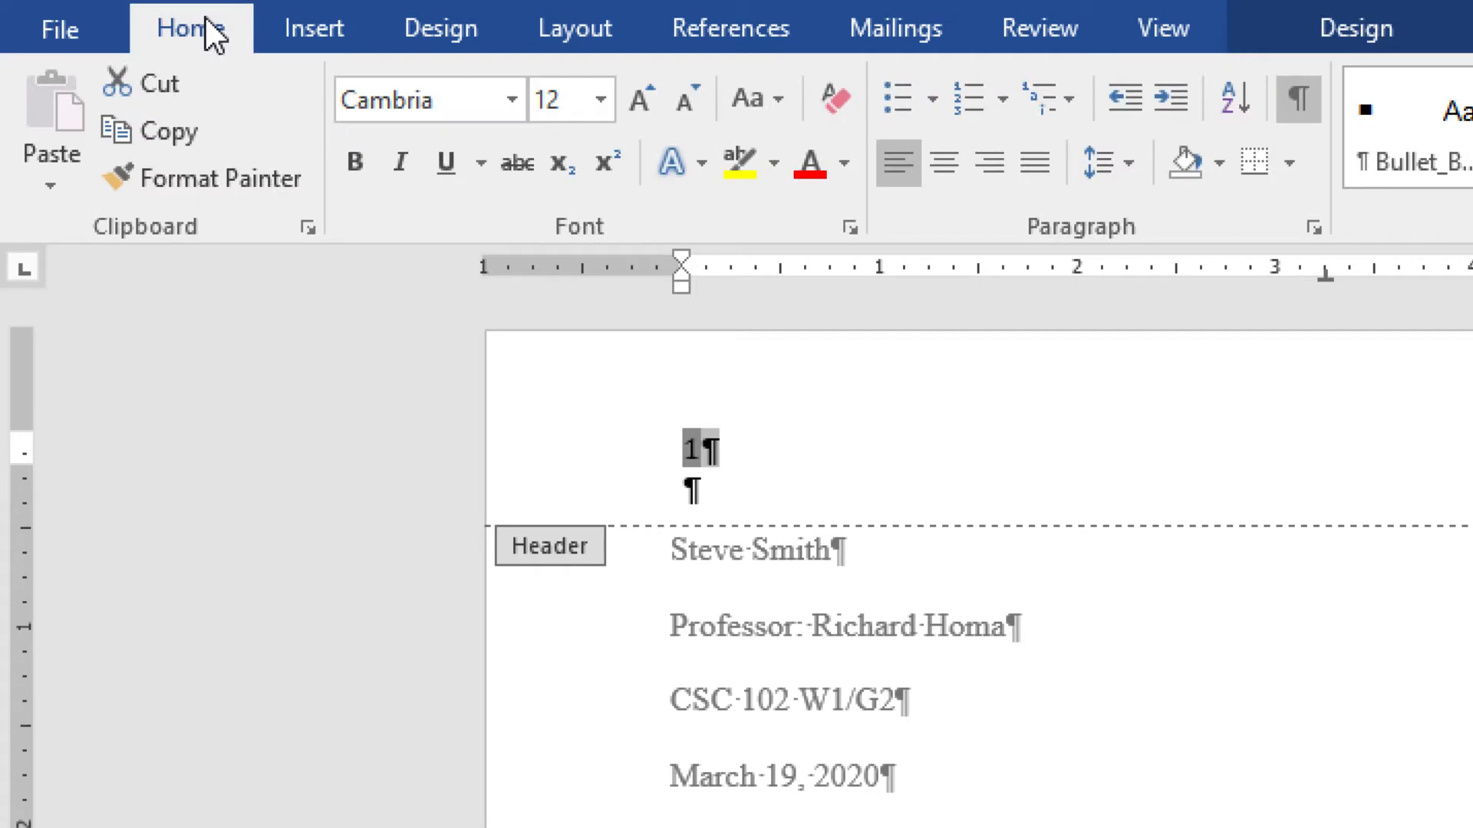
pyautogui.click(511, 101)
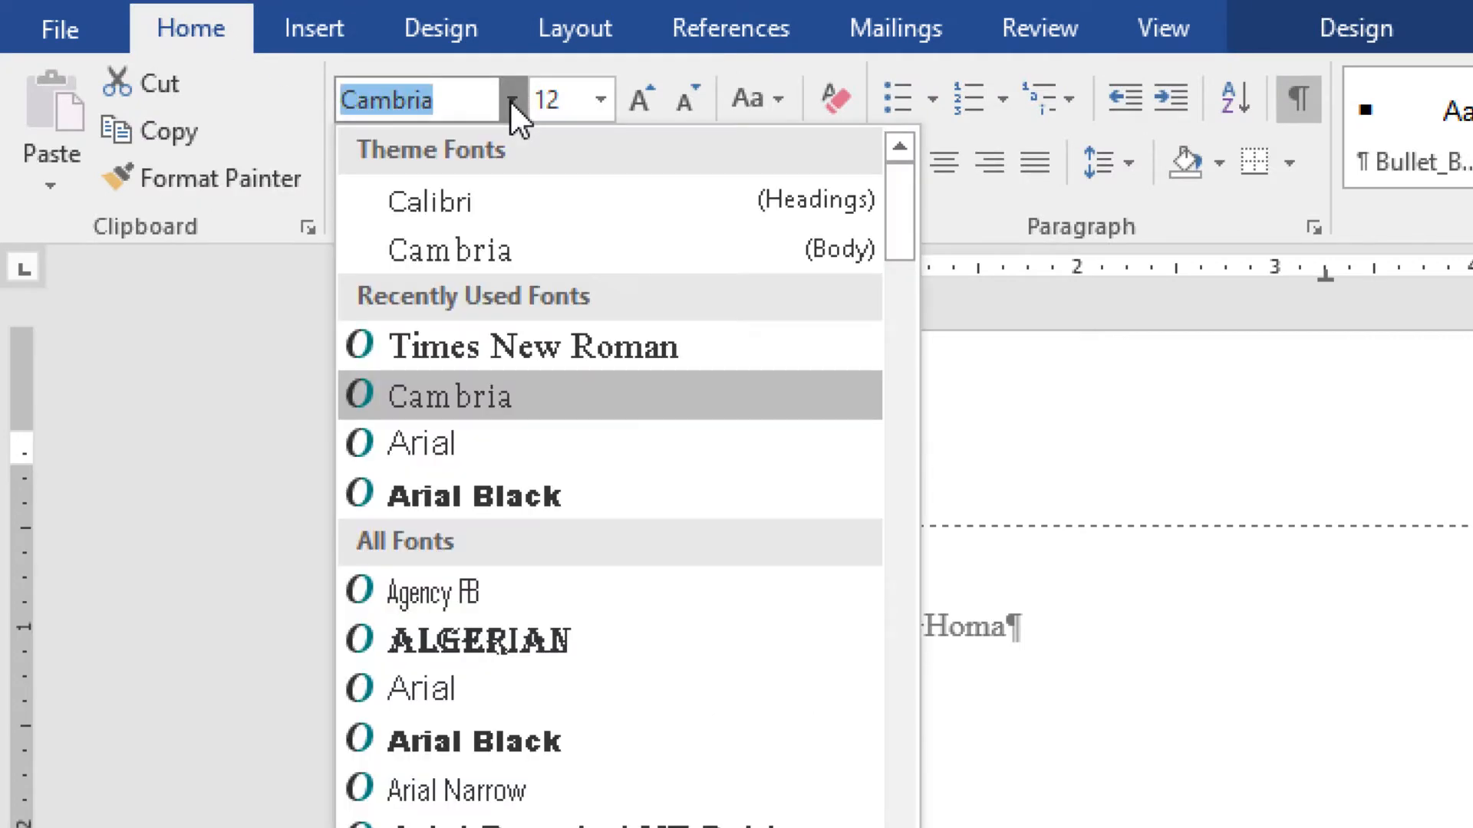
pyautogui.click(506, 349)
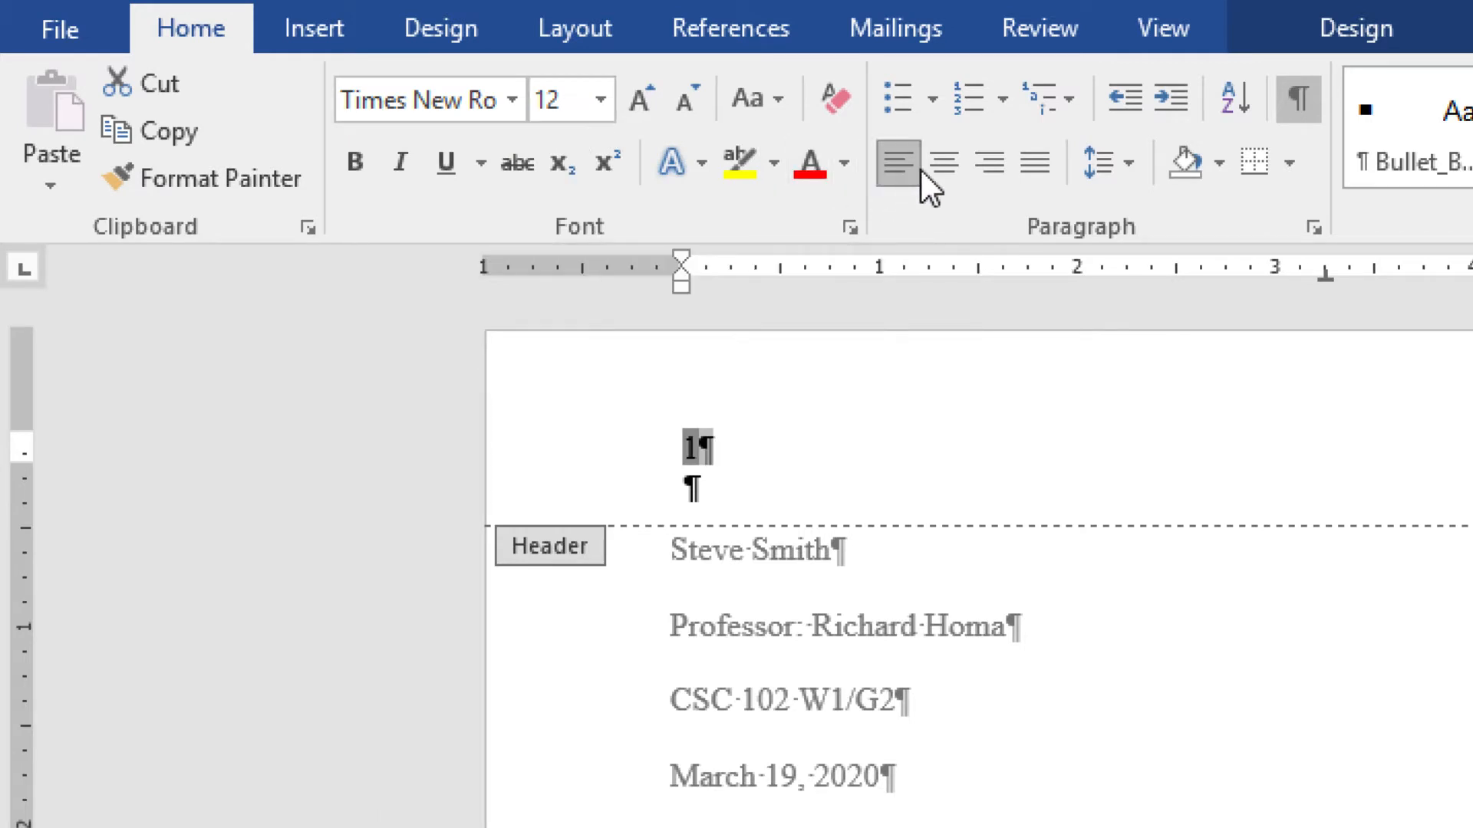
pyautogui.click(990, 162)
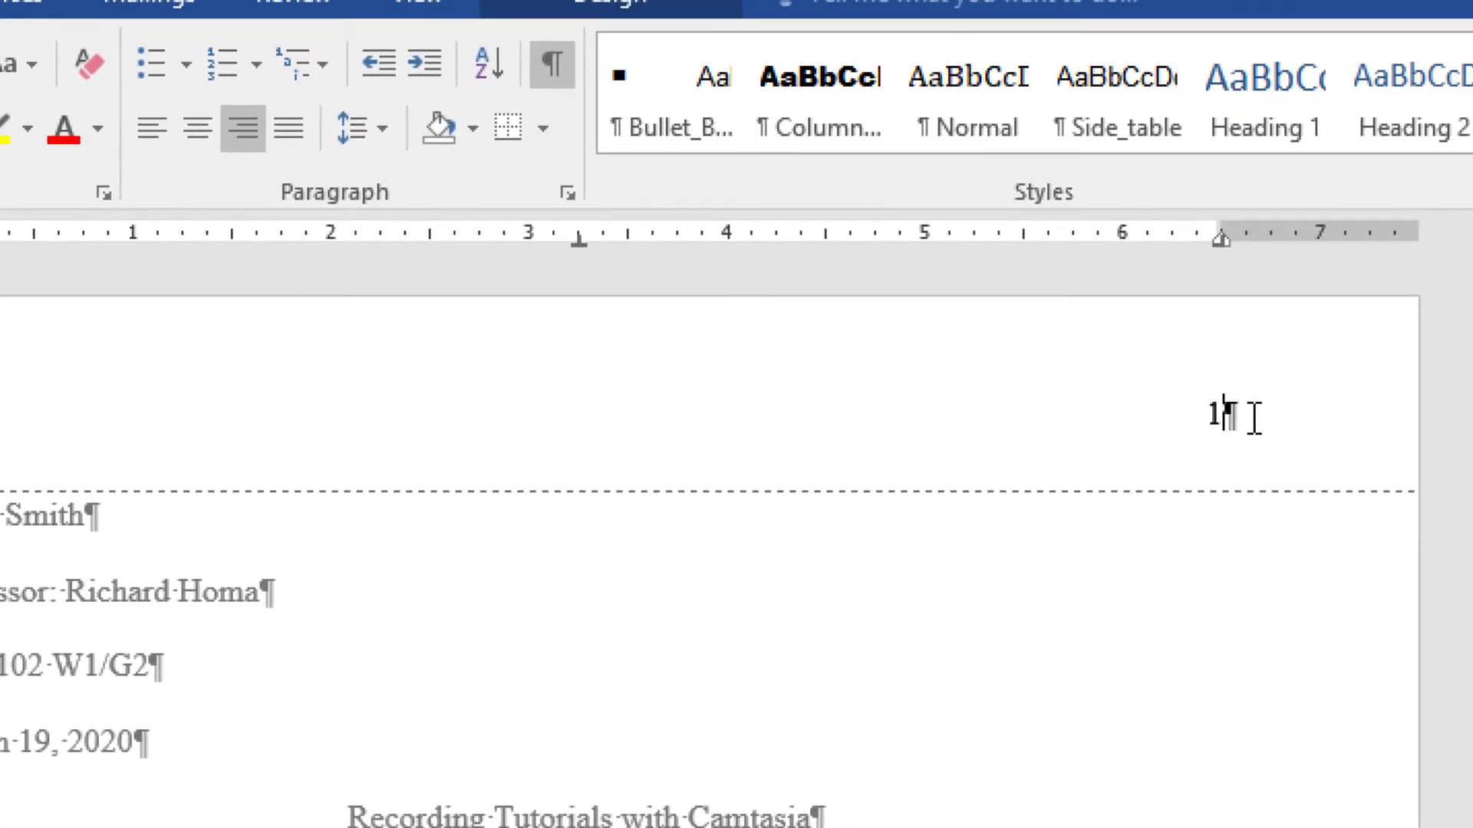
pyautogui.press('Left')
pyautogui.write('Smith')
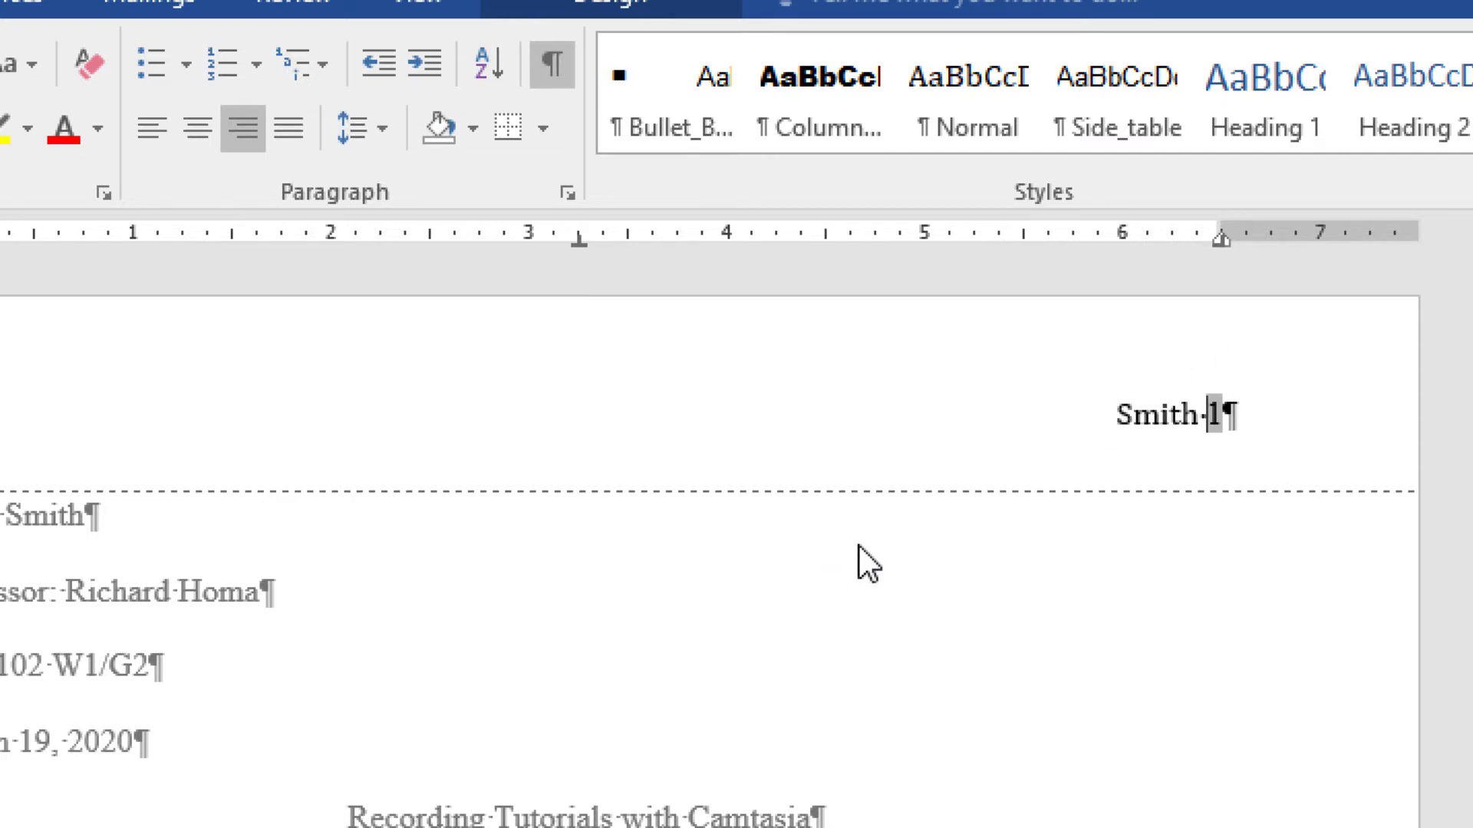
# - Check the headers across pages, return to the body text, and switch to Chrome
pyautogui.scroll(-8, 858, 544)
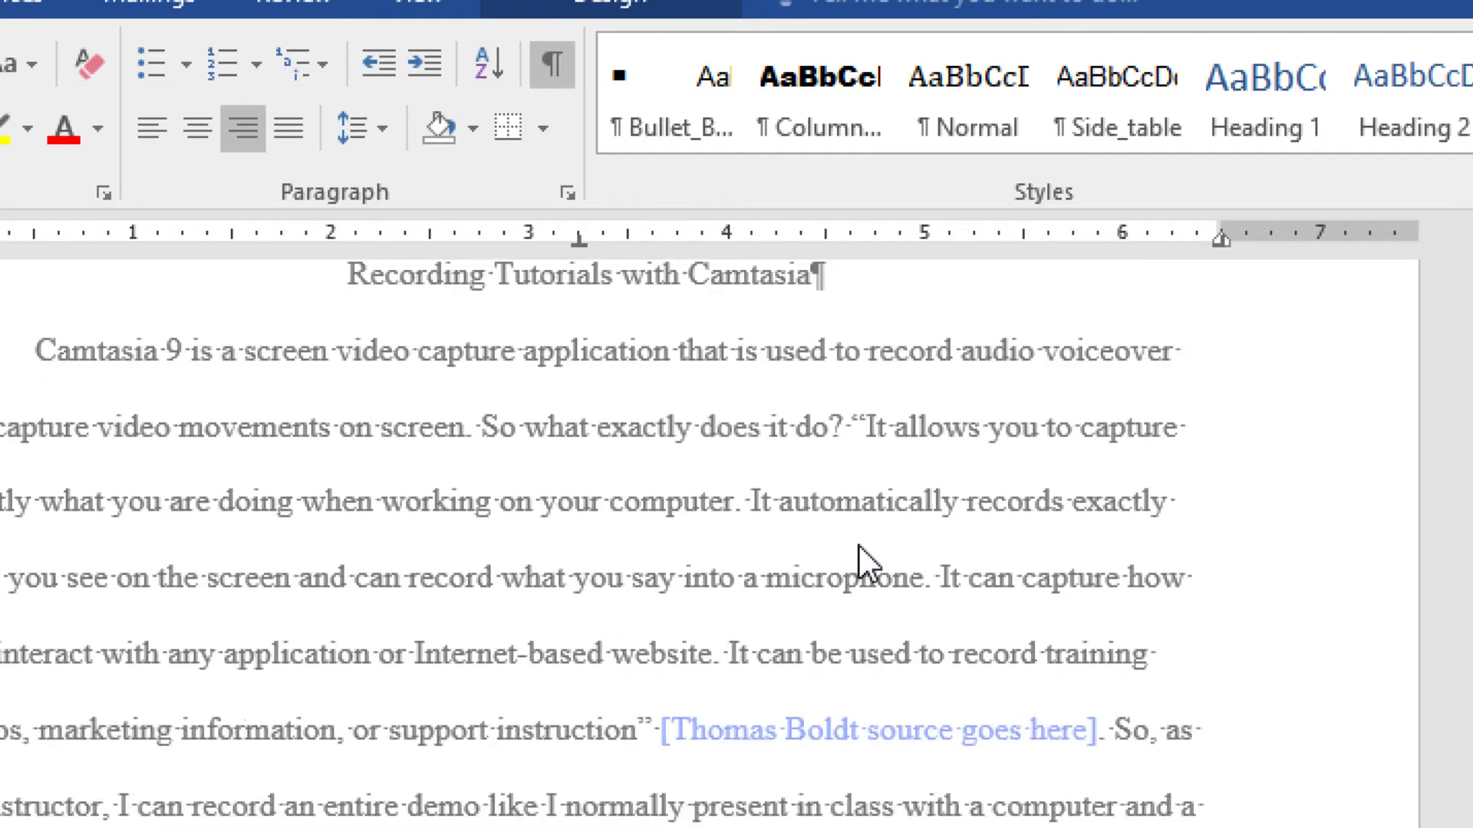
pyautogui.scroll(-12, 858, 545)
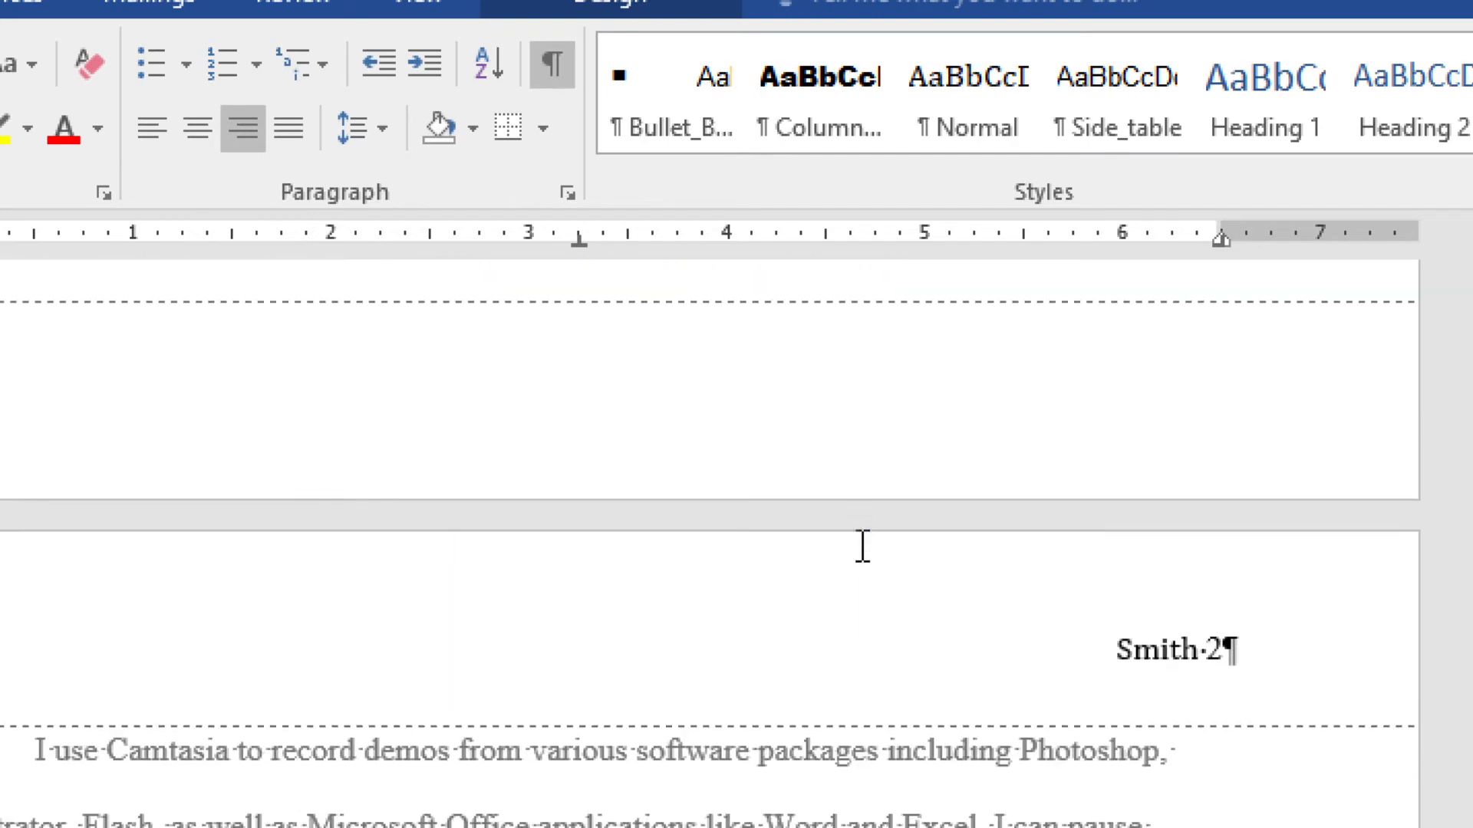
pyautogui.scroll(5, 1334, 625)
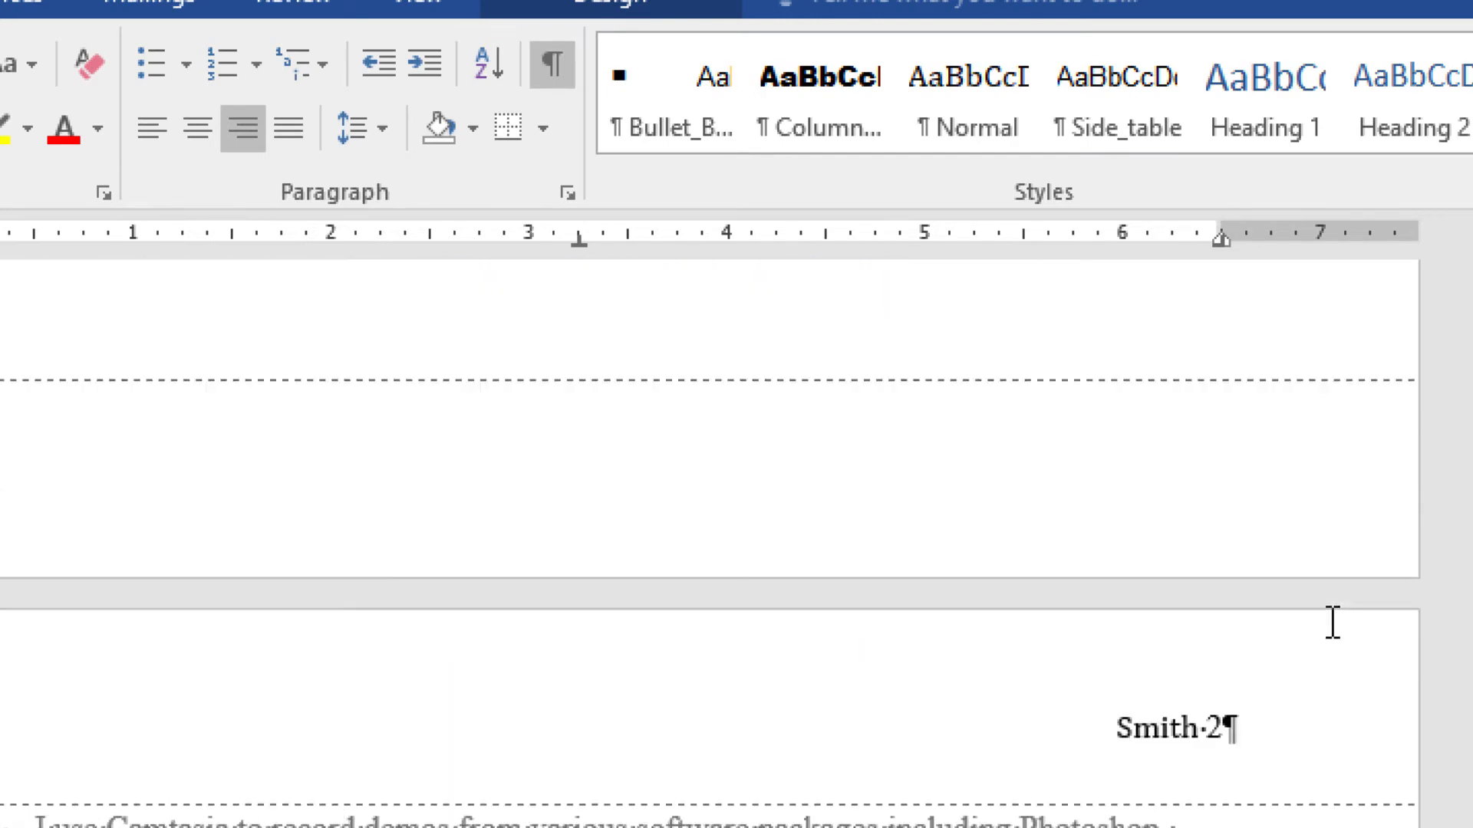
pyautogui.scroll(15, 1329, 623)
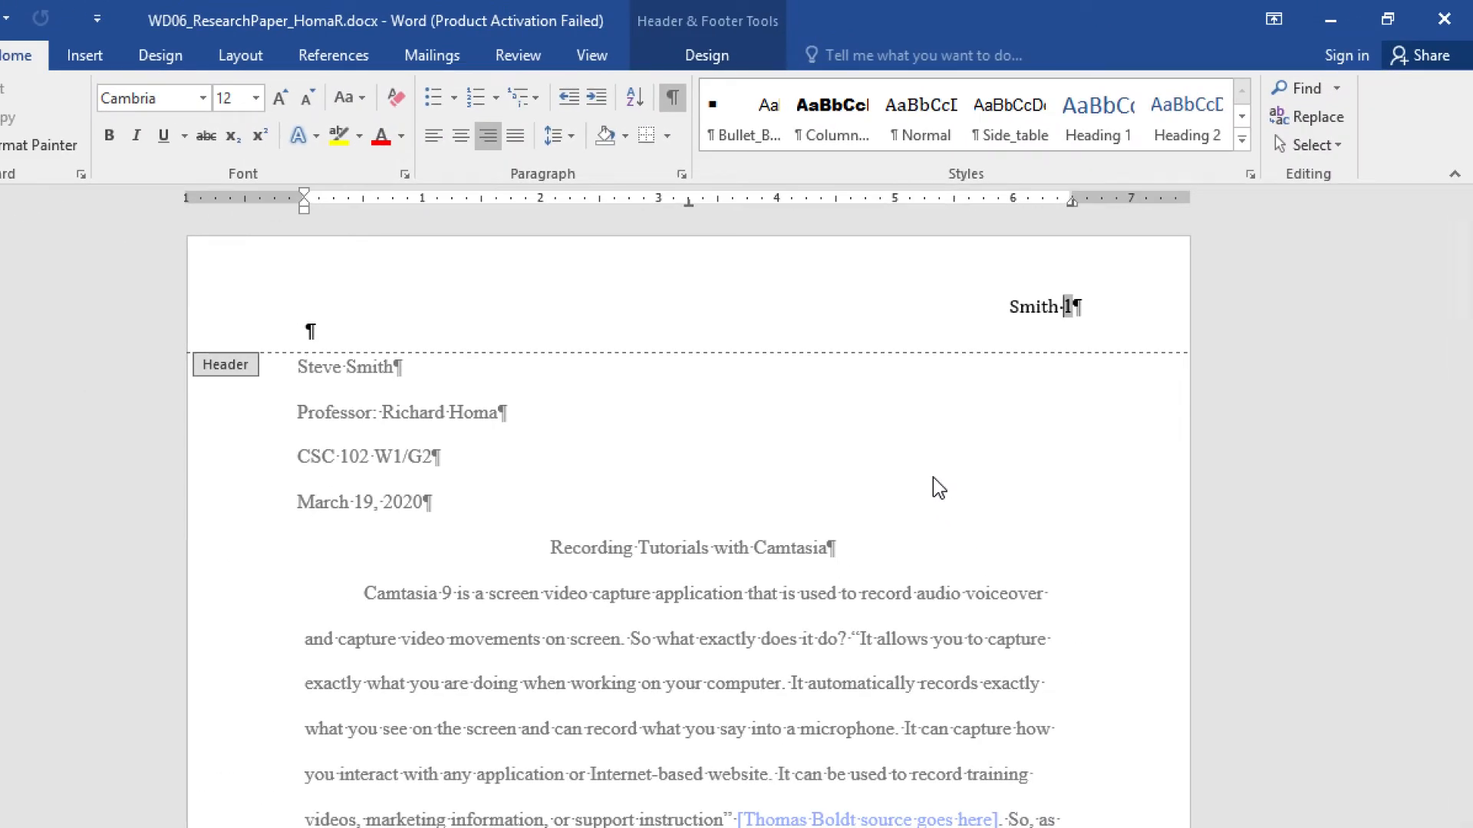
pyautogui.doubleClick(890, 459)
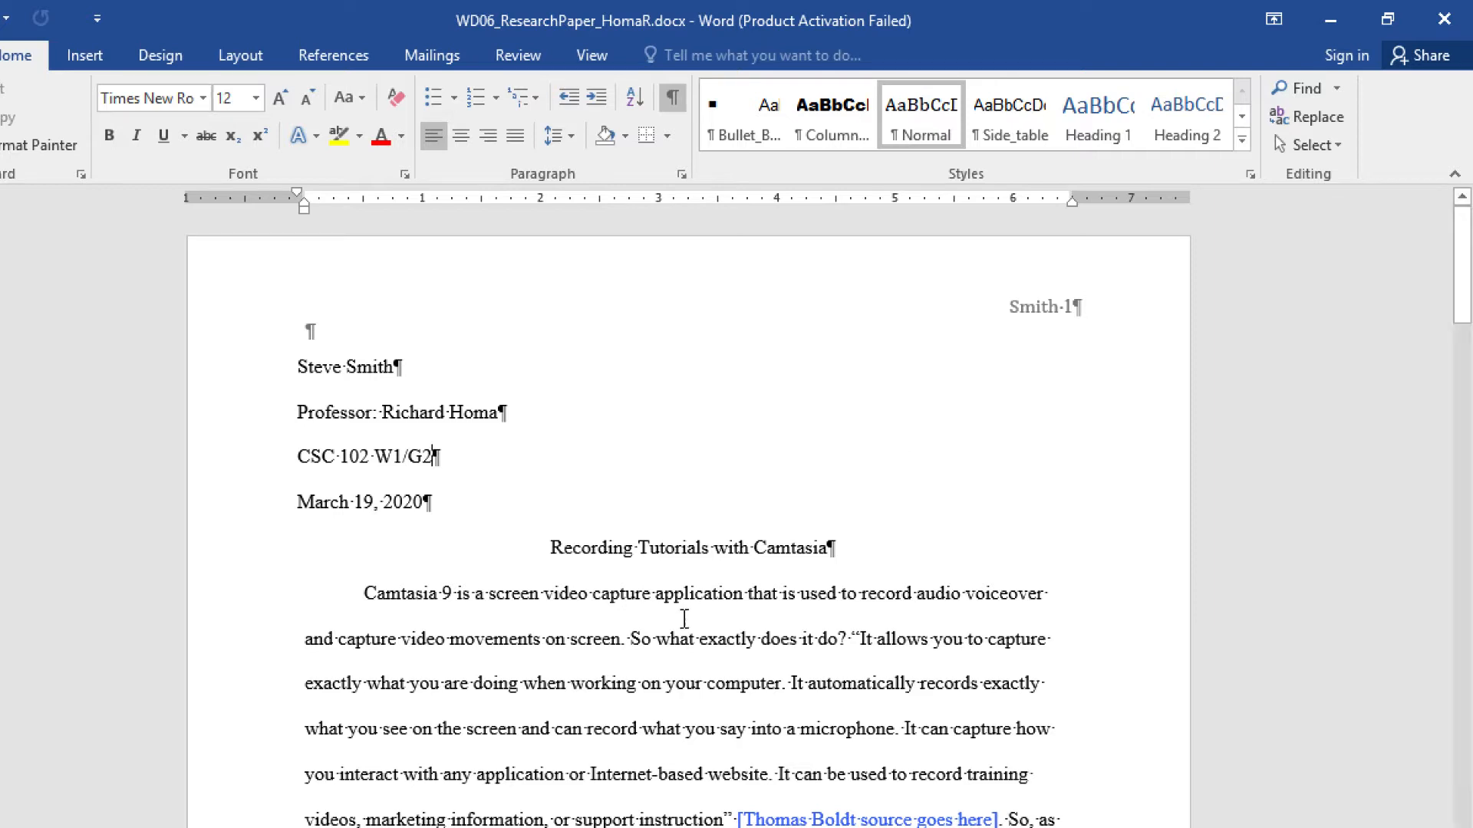
pyautogui.hotkey('alt', 'Tab')
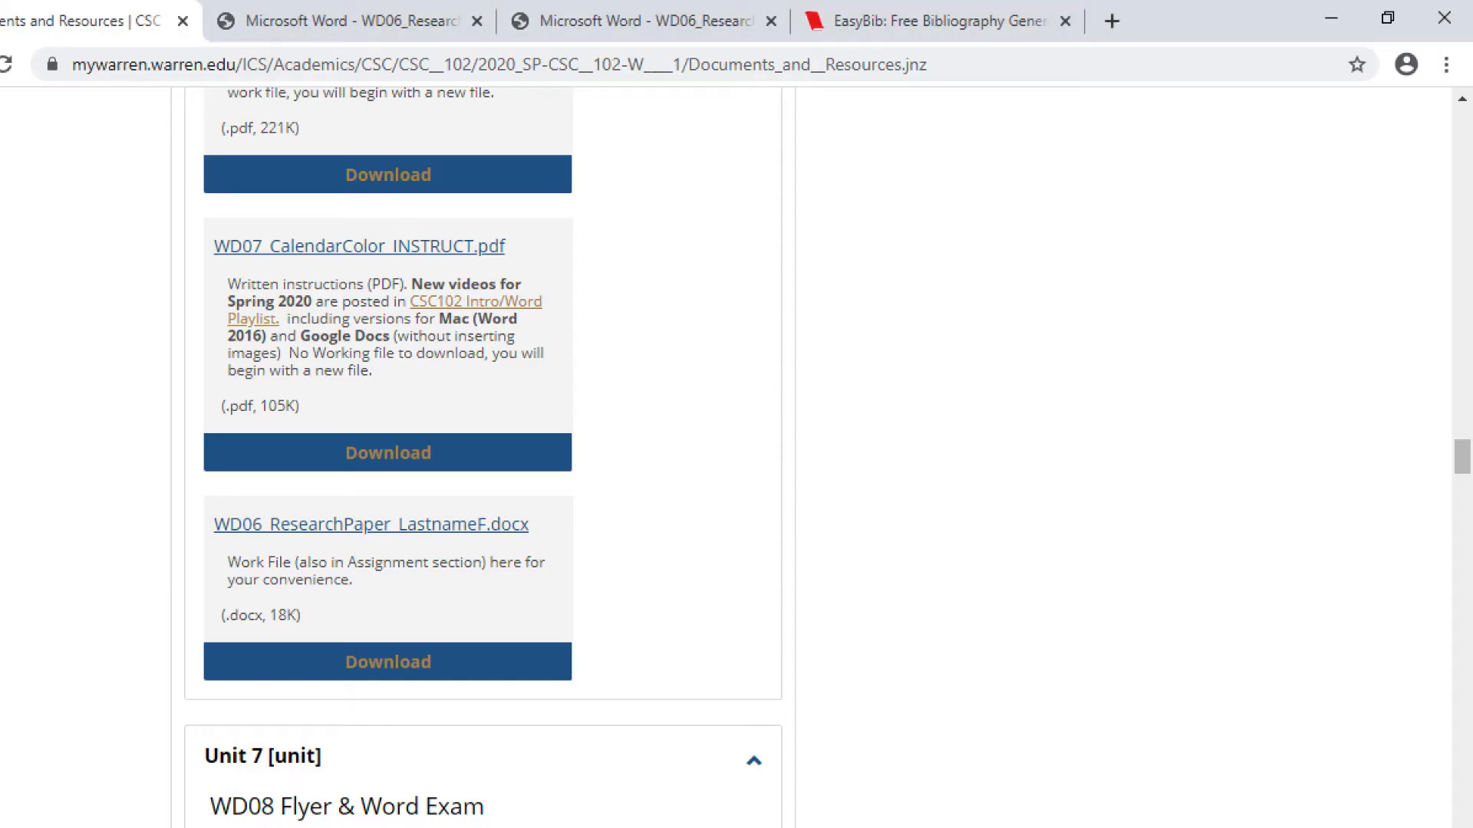
# - Open the wd06 project from the EasyBib project list
pyautogui.click(913, 21)
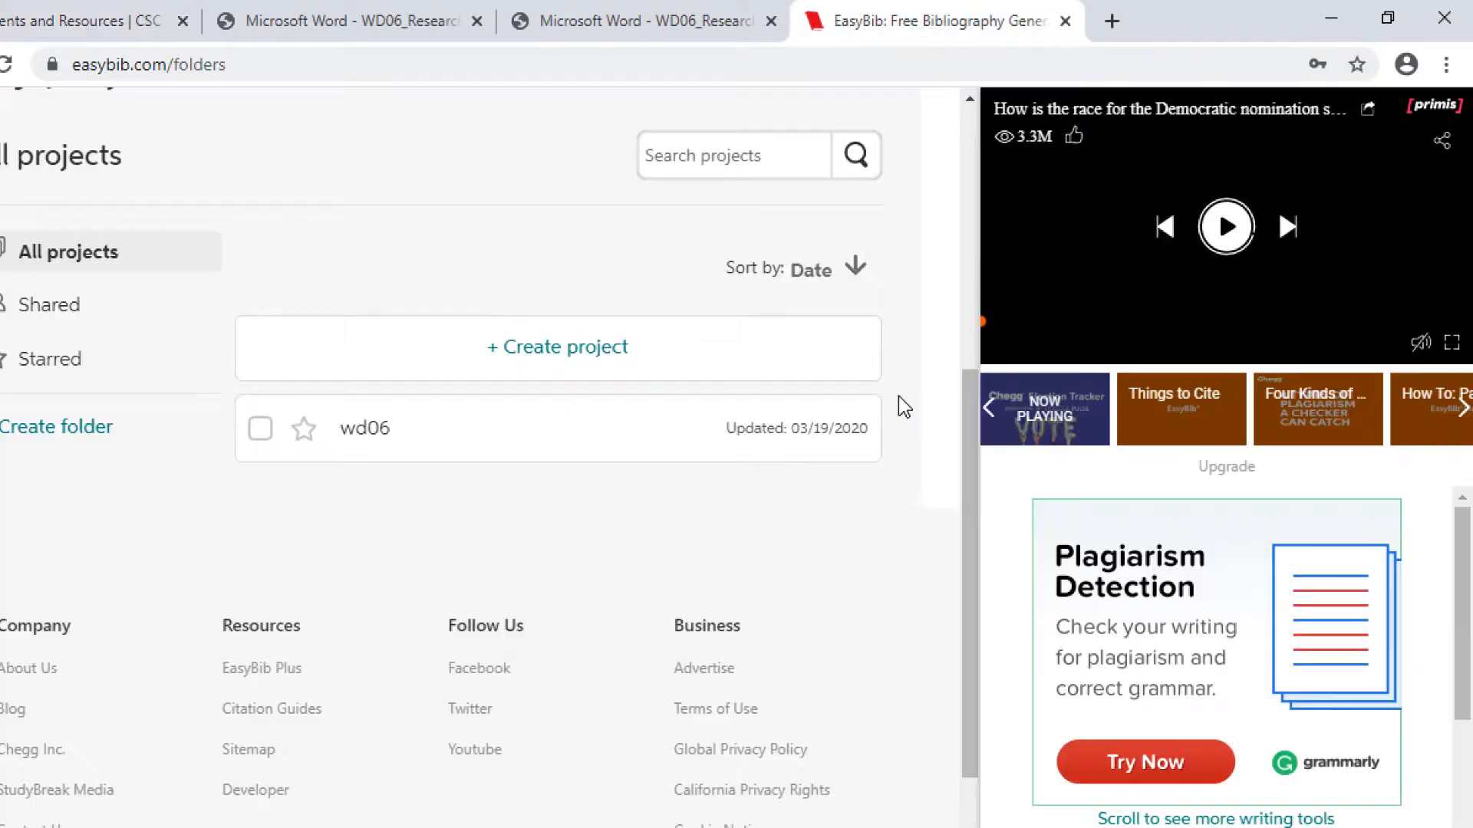
pyautogui.scroll(5, 616, 444)
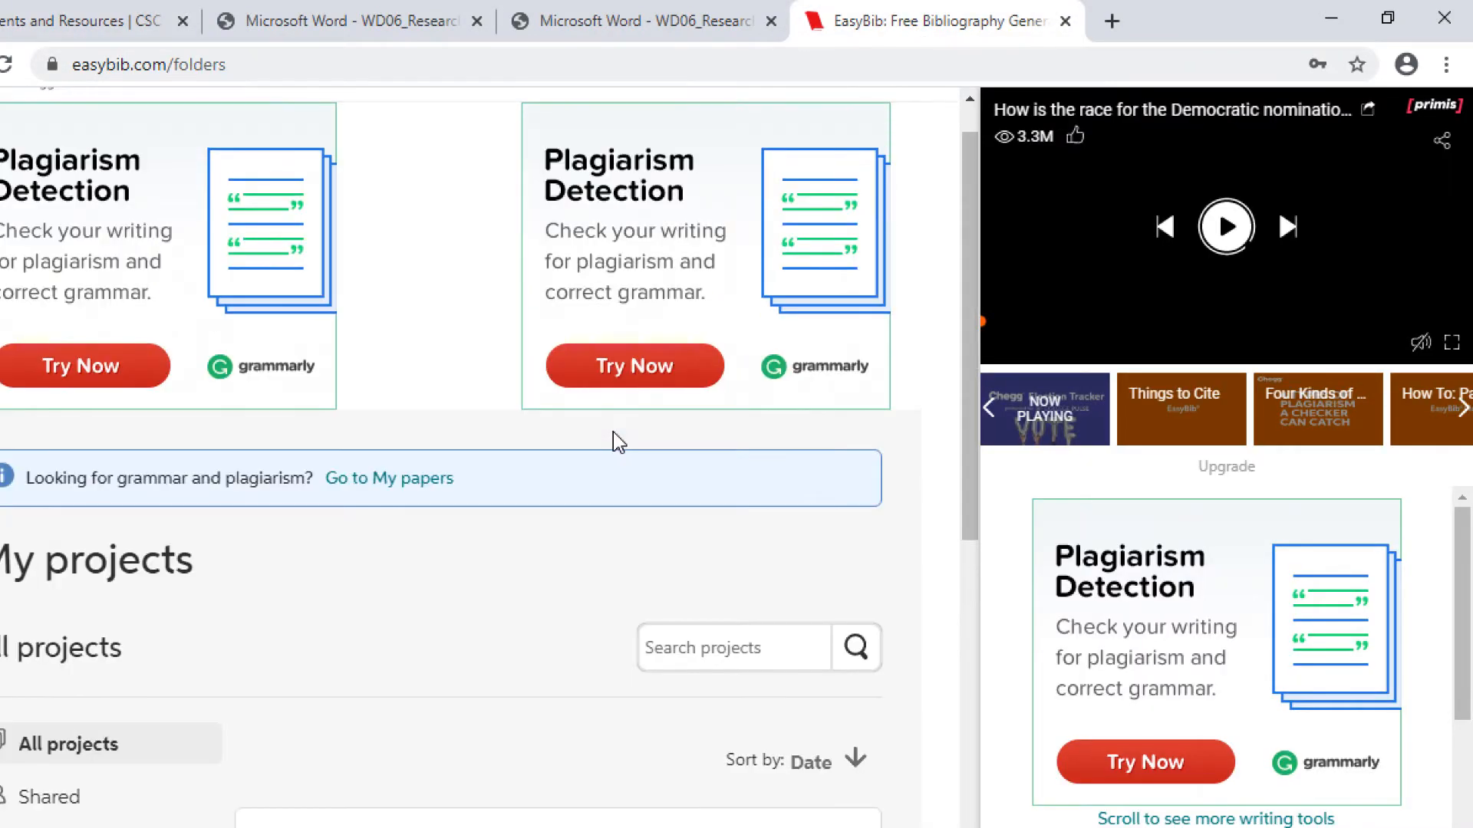
pyautogui.scroll(-5, 620, 443)
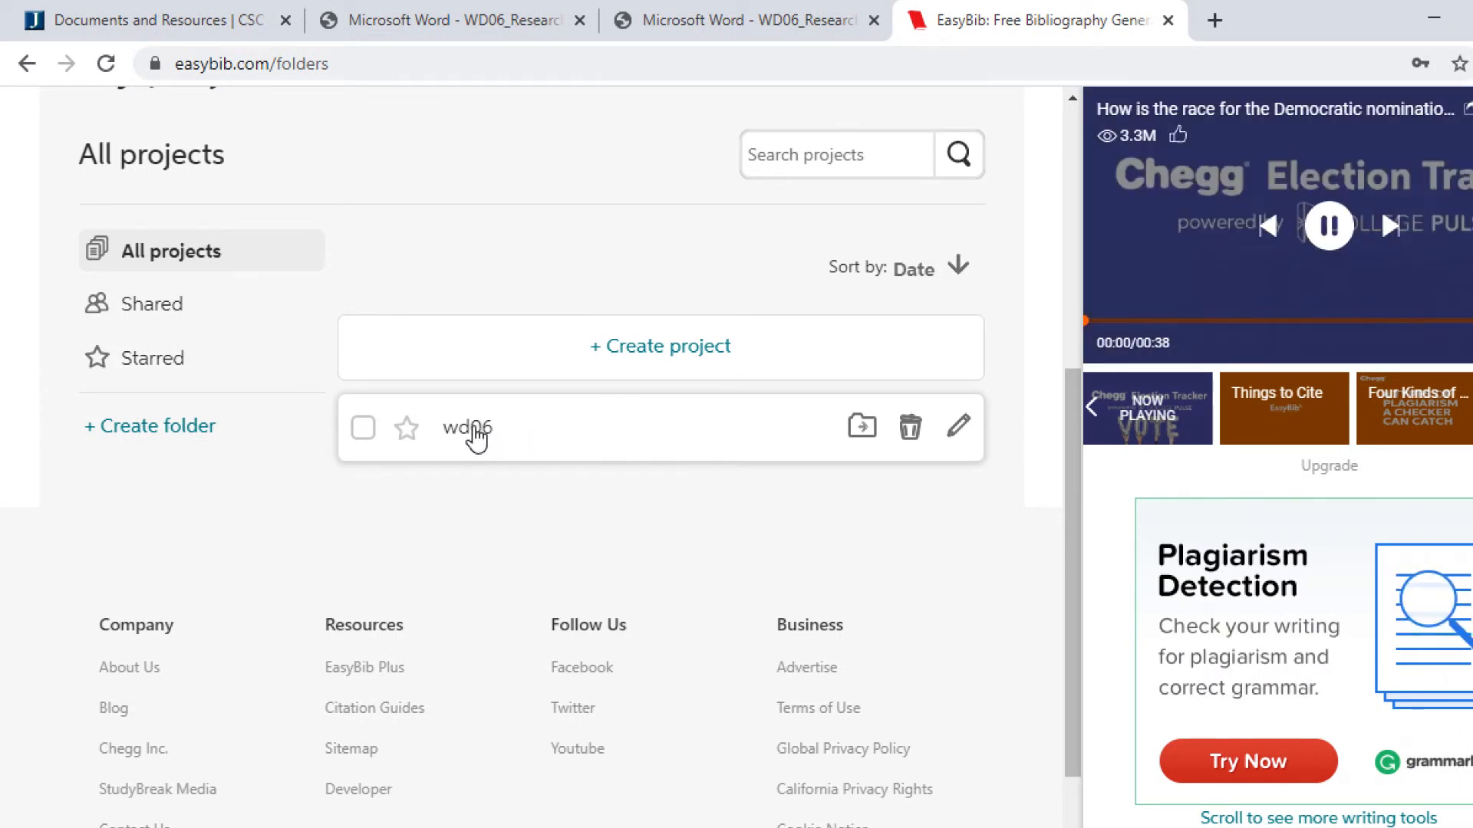
pyautogui.click(477, 428)
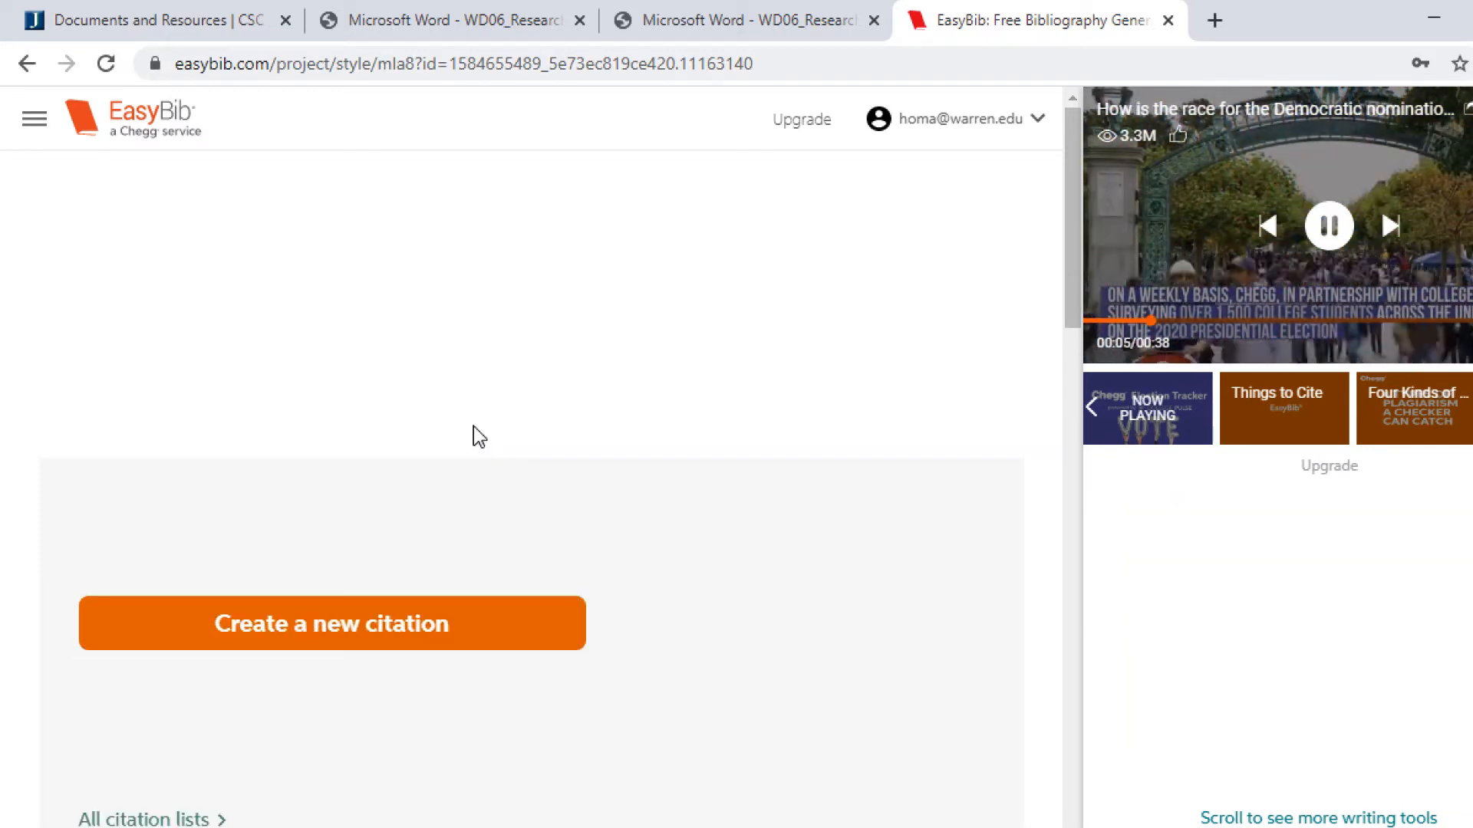
# - Start a new Website citation in wd06 and bring up the WD06 instructions PDF
pyautogui.scroll(-3, 491, 426)
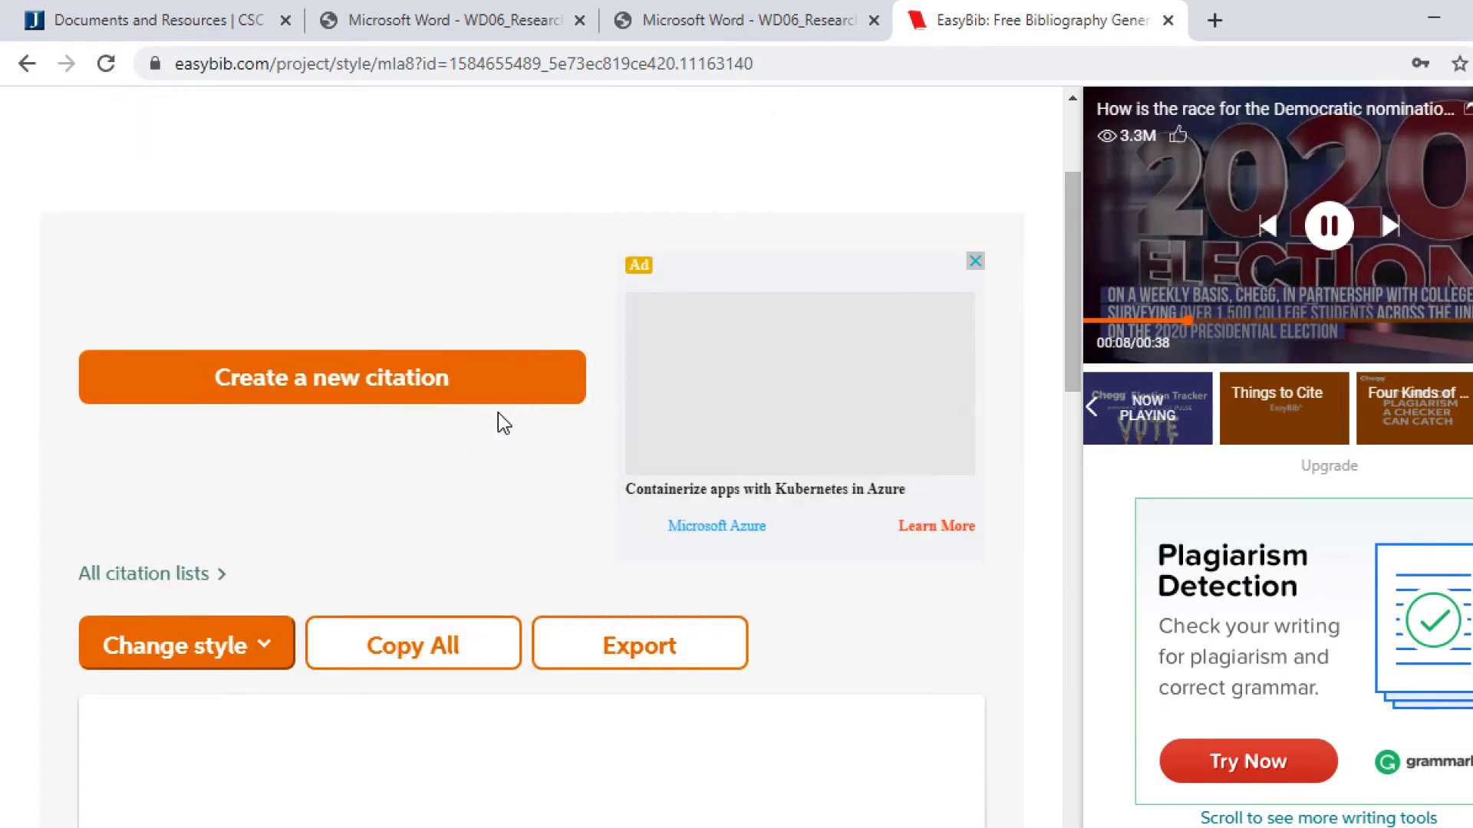
pyautogui.scroll(-1, 688, 391)
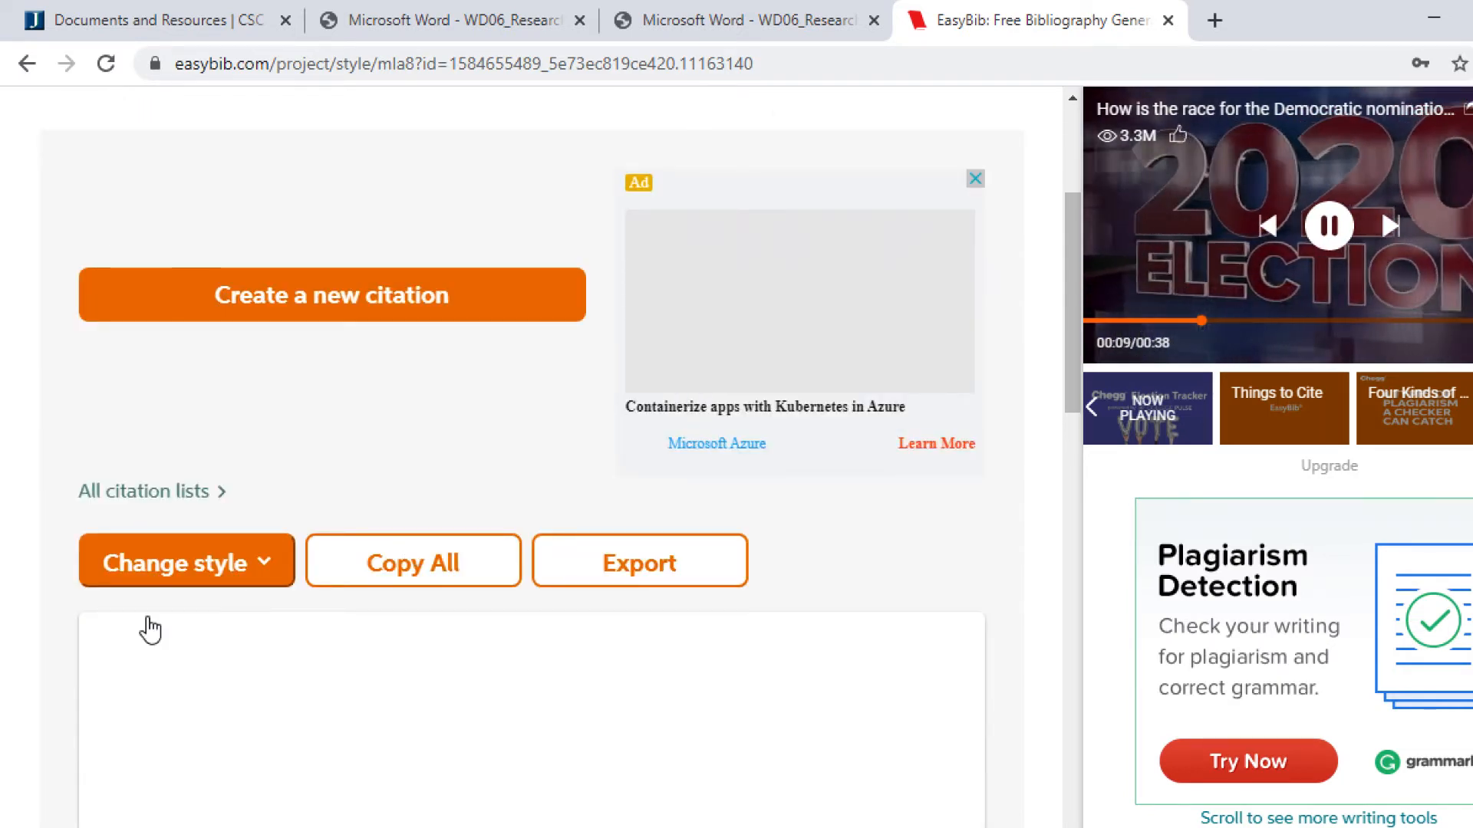
pyautogui.scroll(-3, 179, 581)
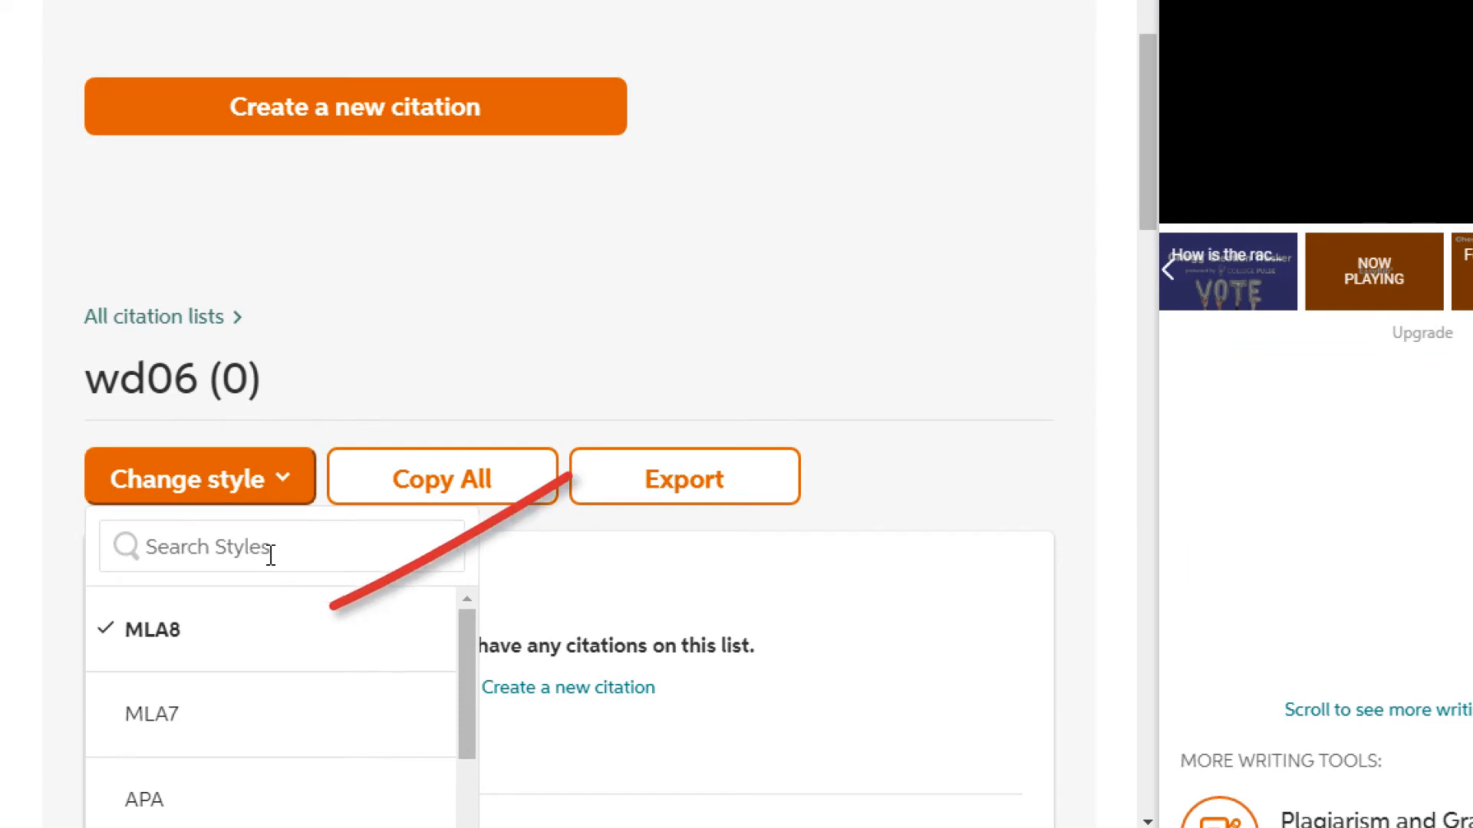
pyautogui.click(424, 122)
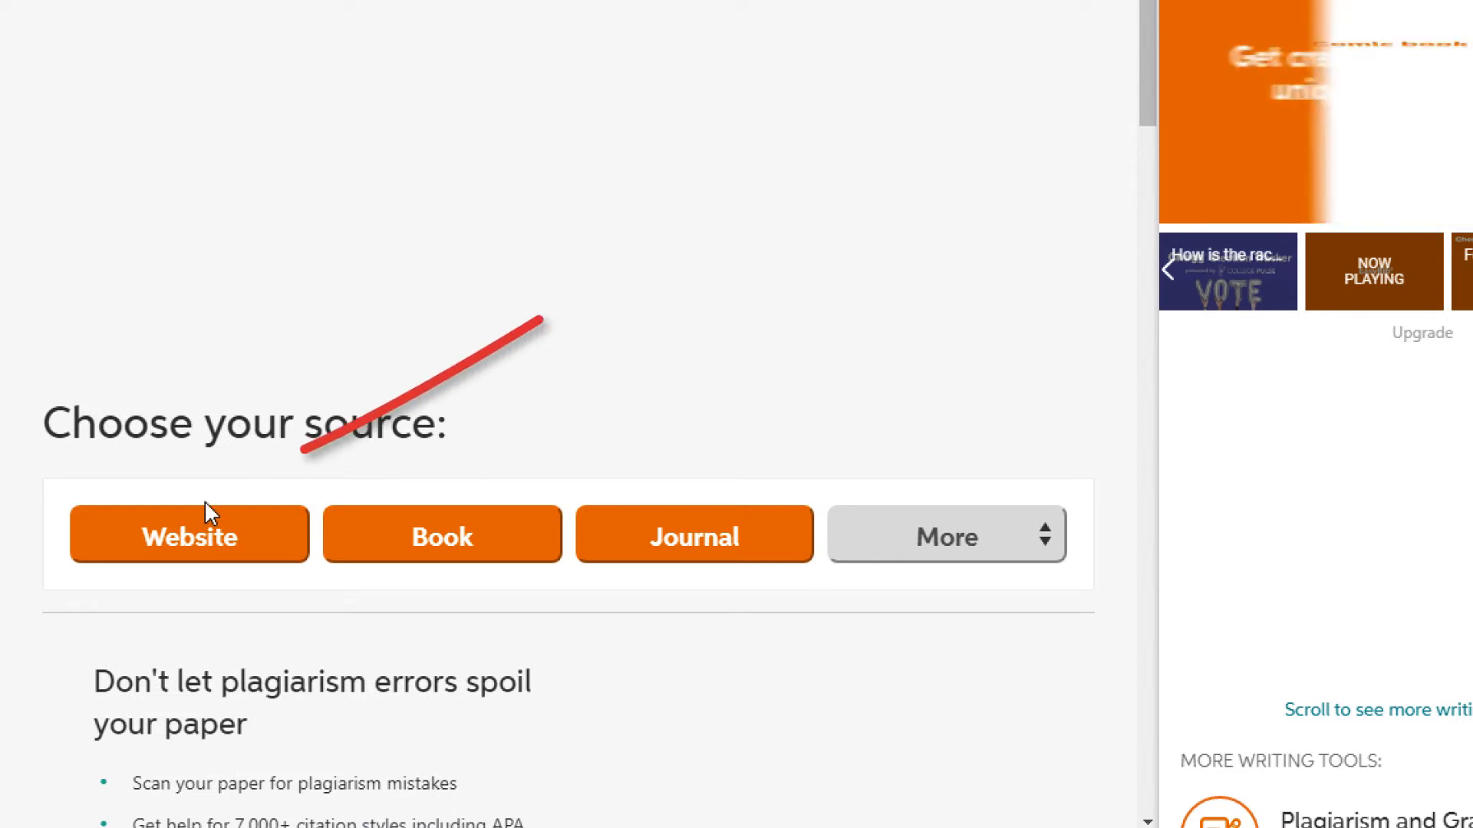
pyautogui.click(198, 537)
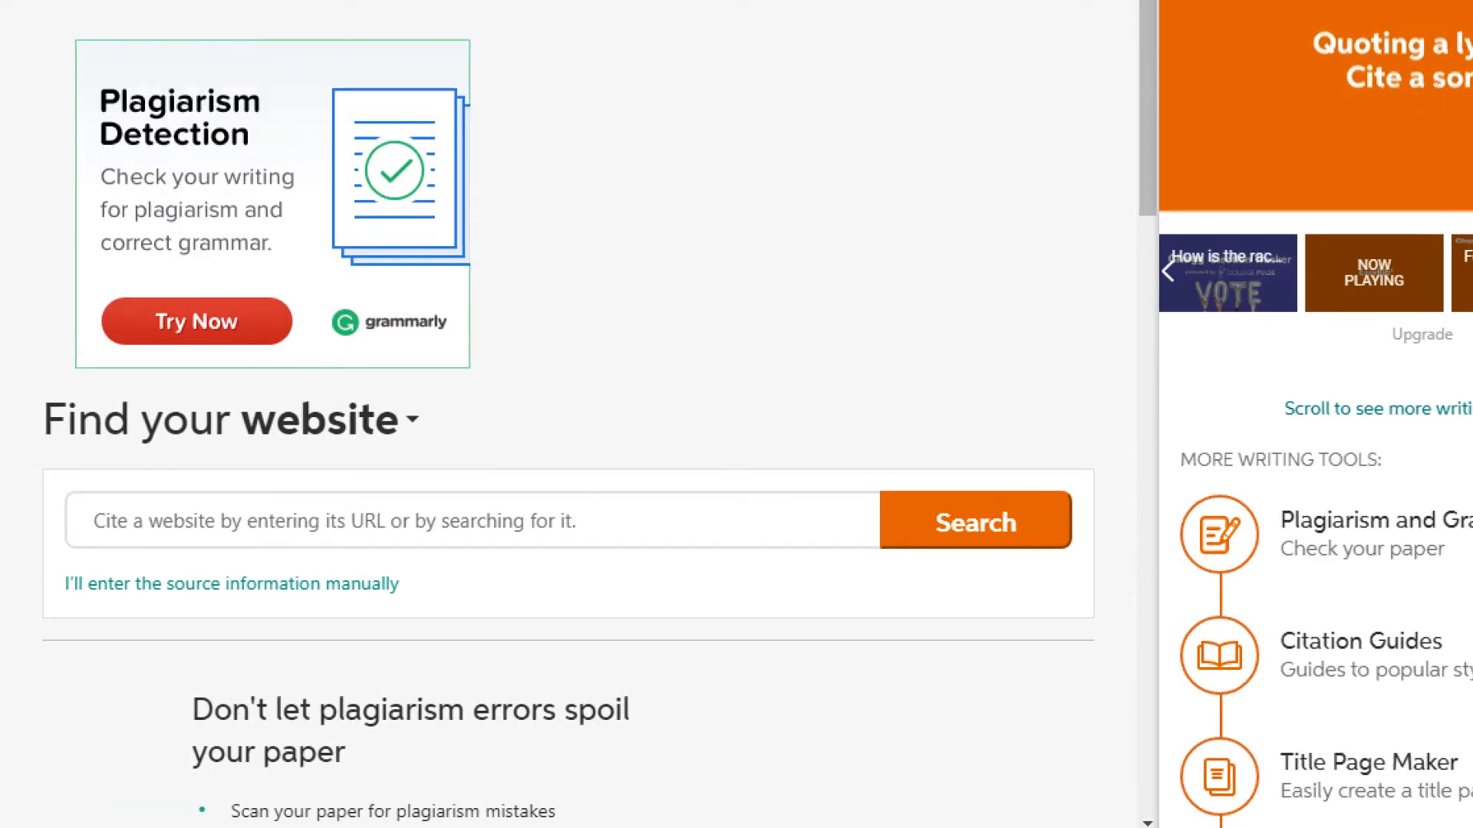
pyautogui.click(579, 23)
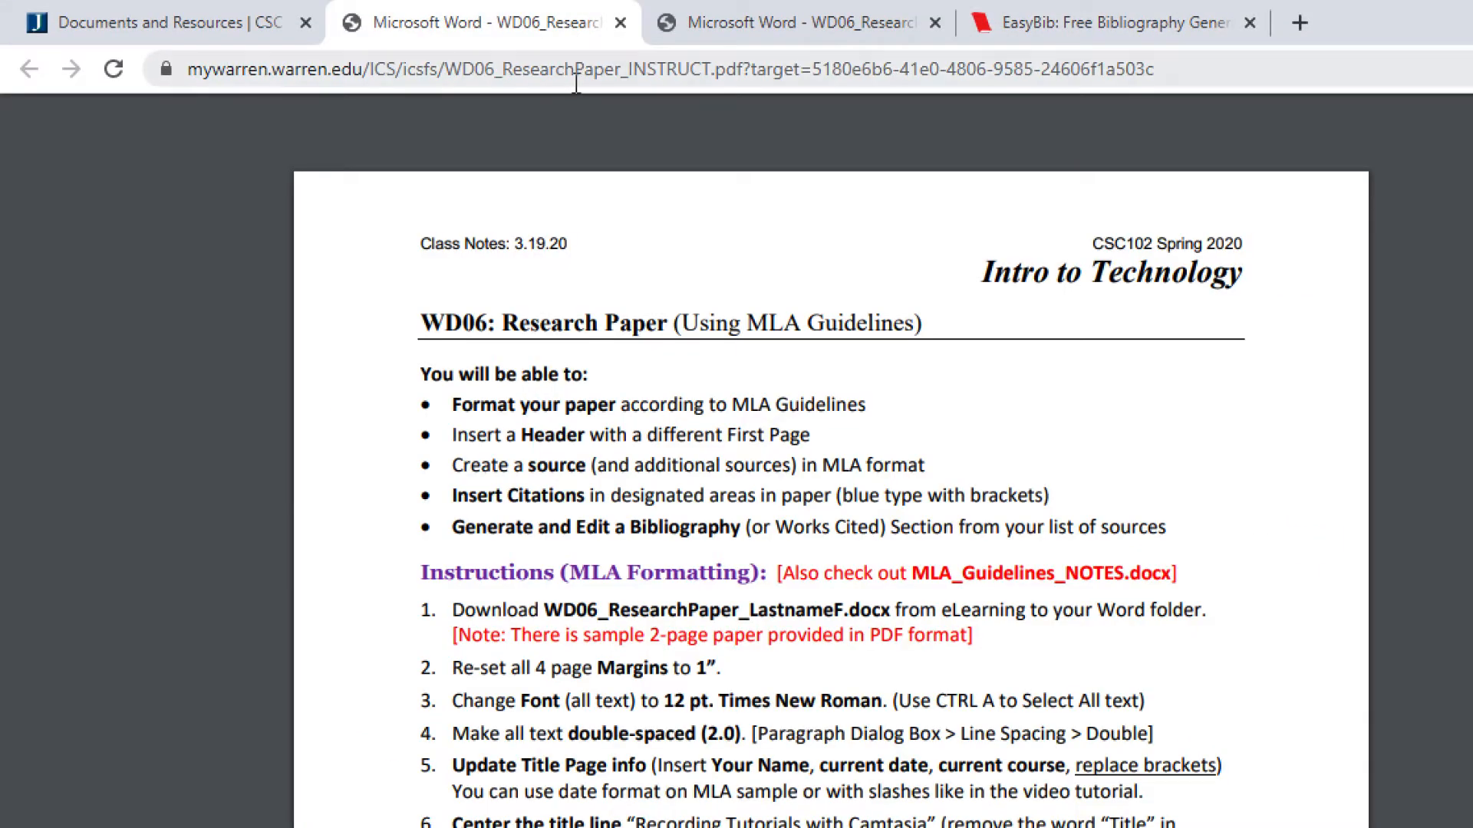
# - Open the Source 1 Camtasia Review link in a new tab and copy its web address
pyautogui.scroll(-15, 610, 554)
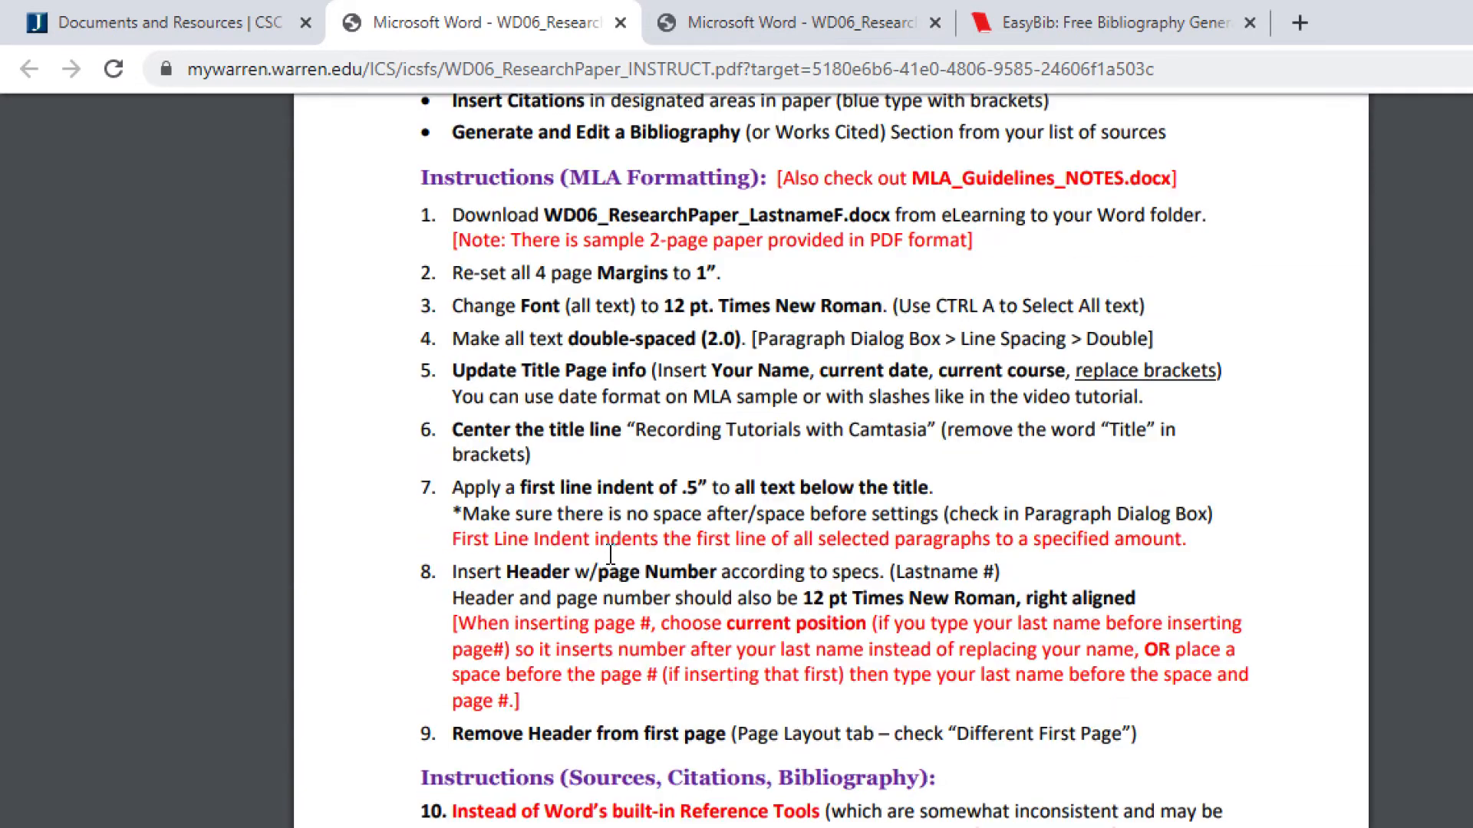
pyautogui.scroll(-7, 609, 554)
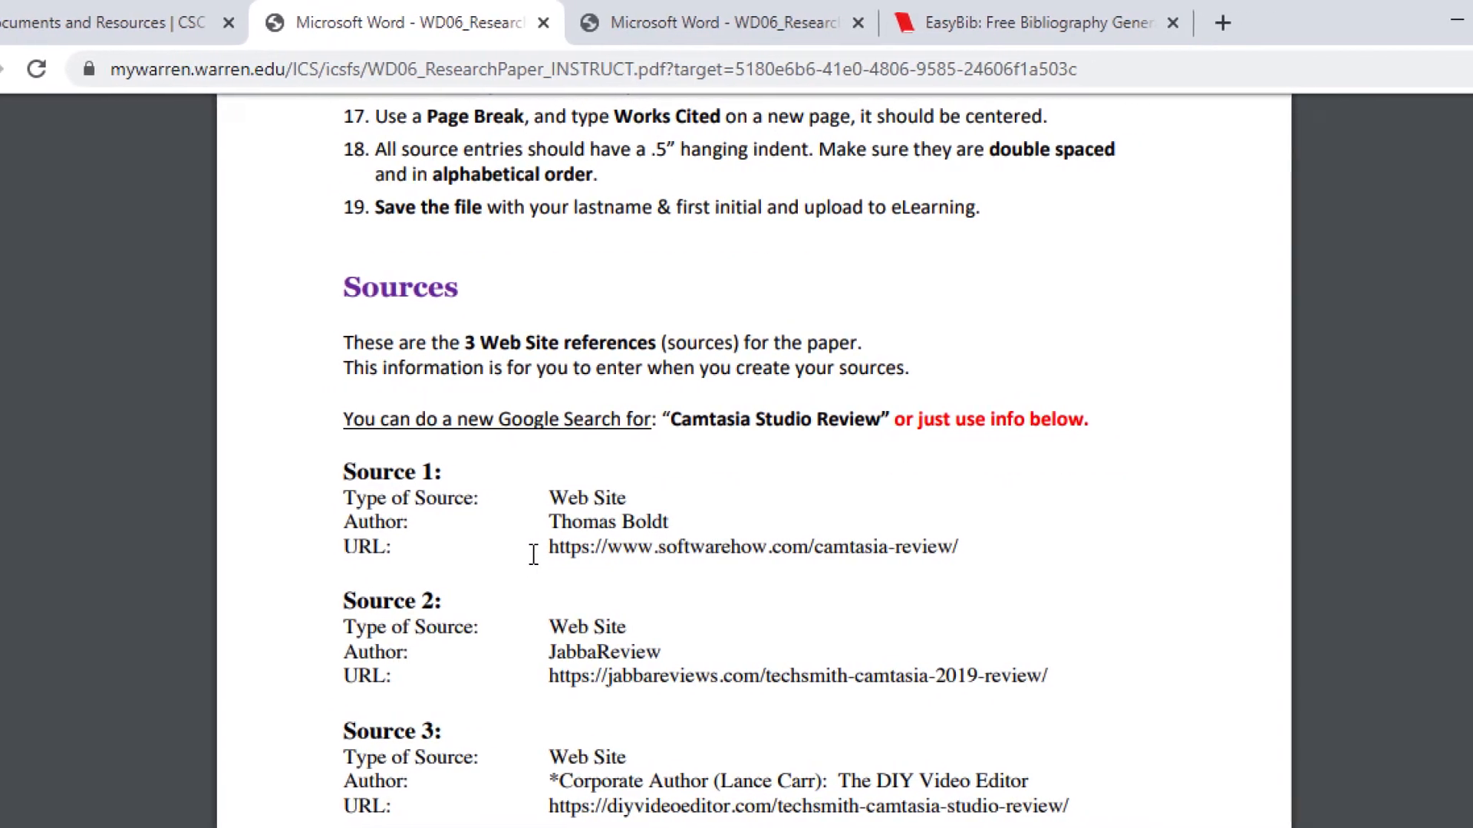
pyautogui.rightClick(639, 550)
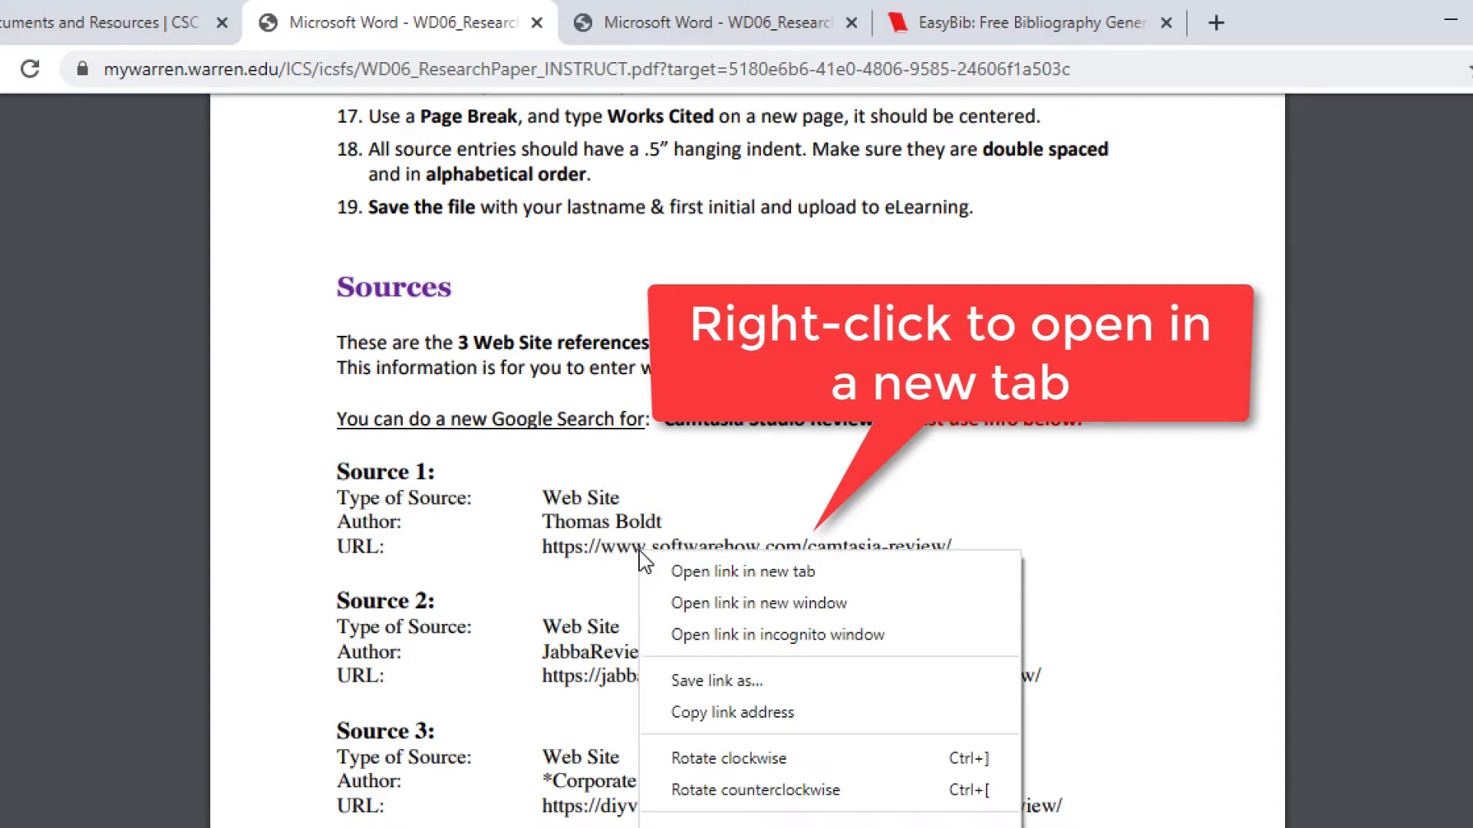
pyautogui.click(690, 581)
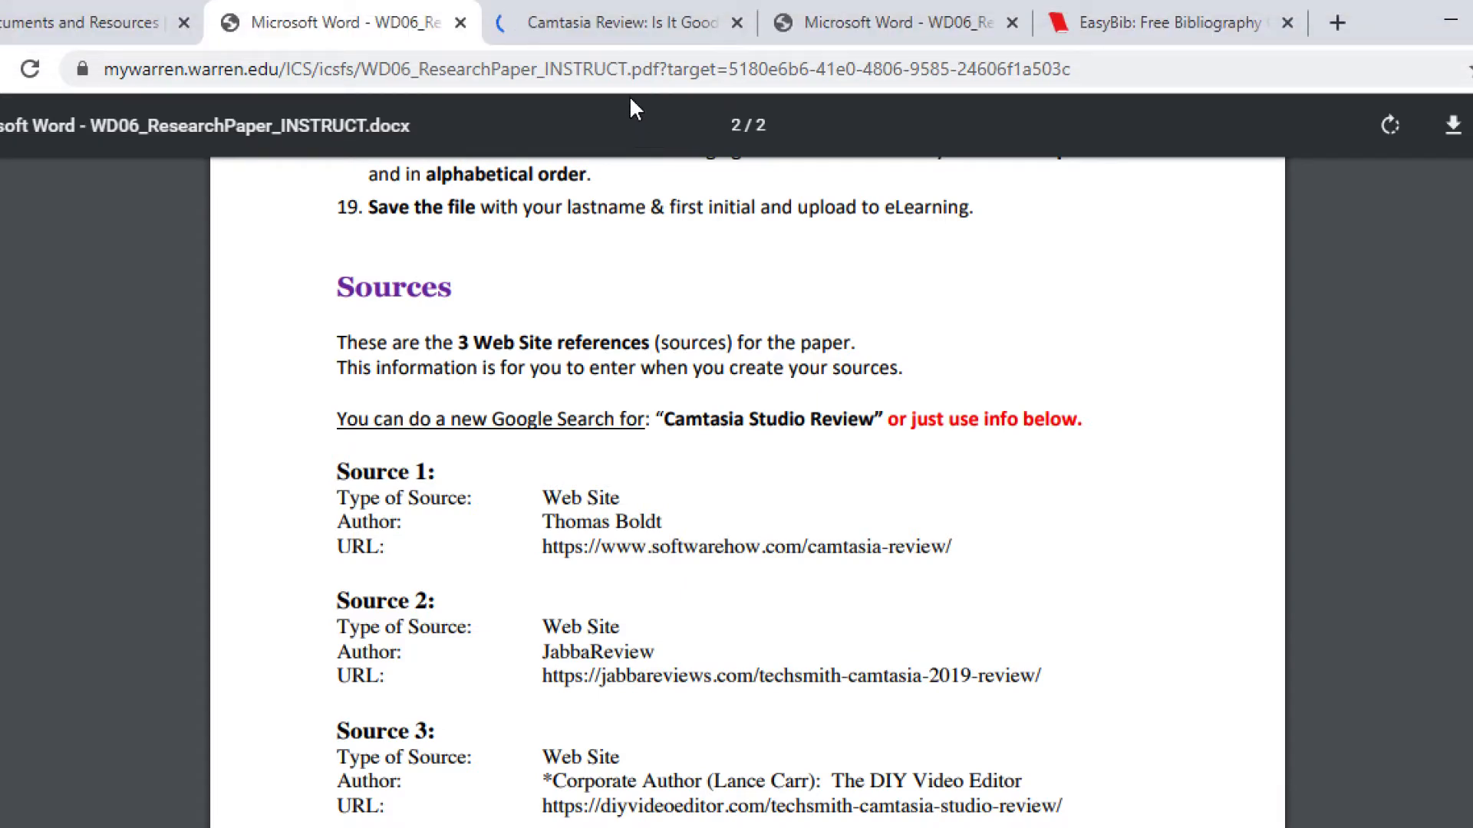
pyautogui.click(629, 27)
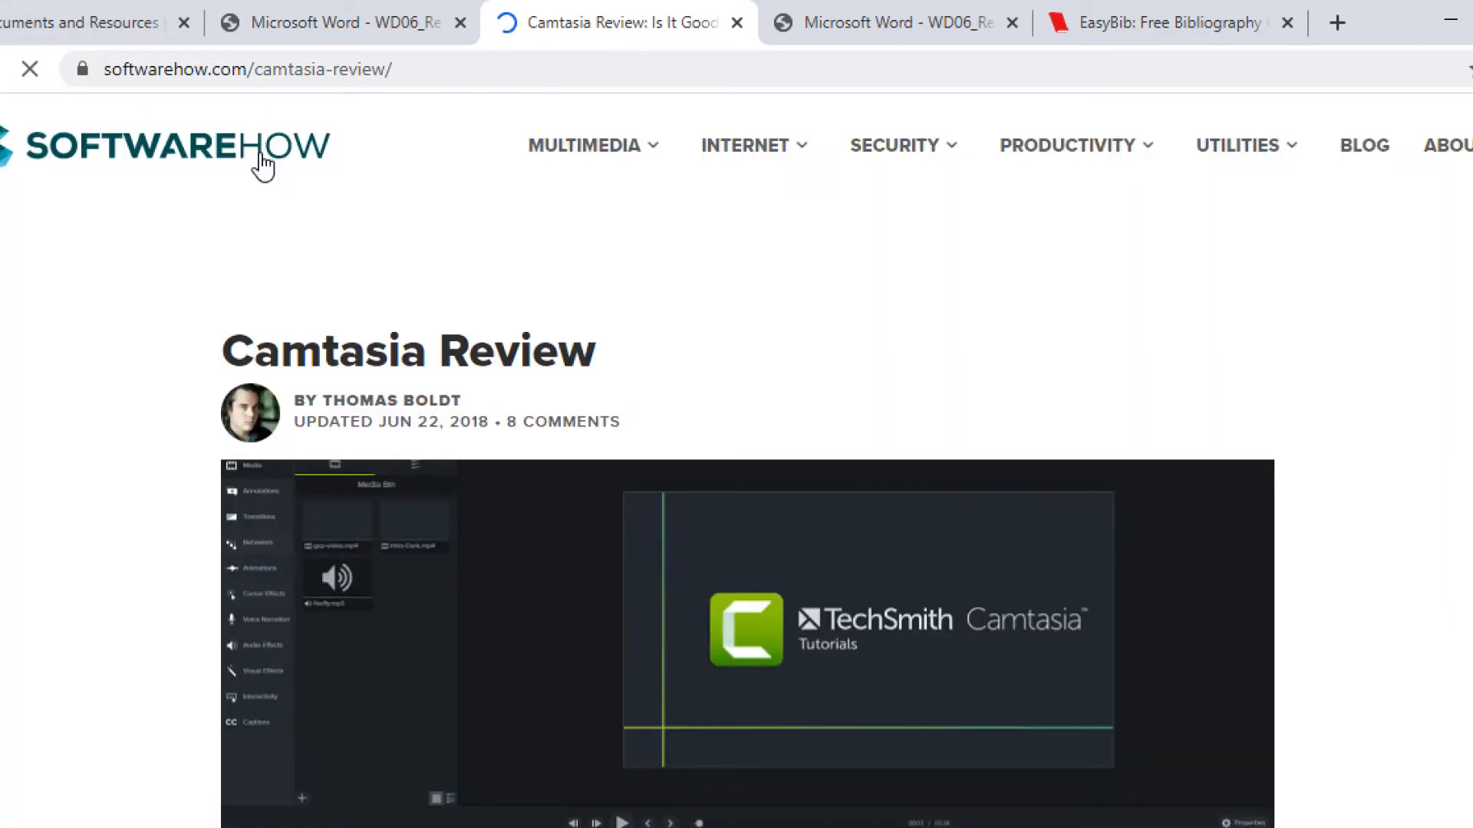
pyautogui.click(396, 74)
pyautogui.hotkey('ctrl', 'c')
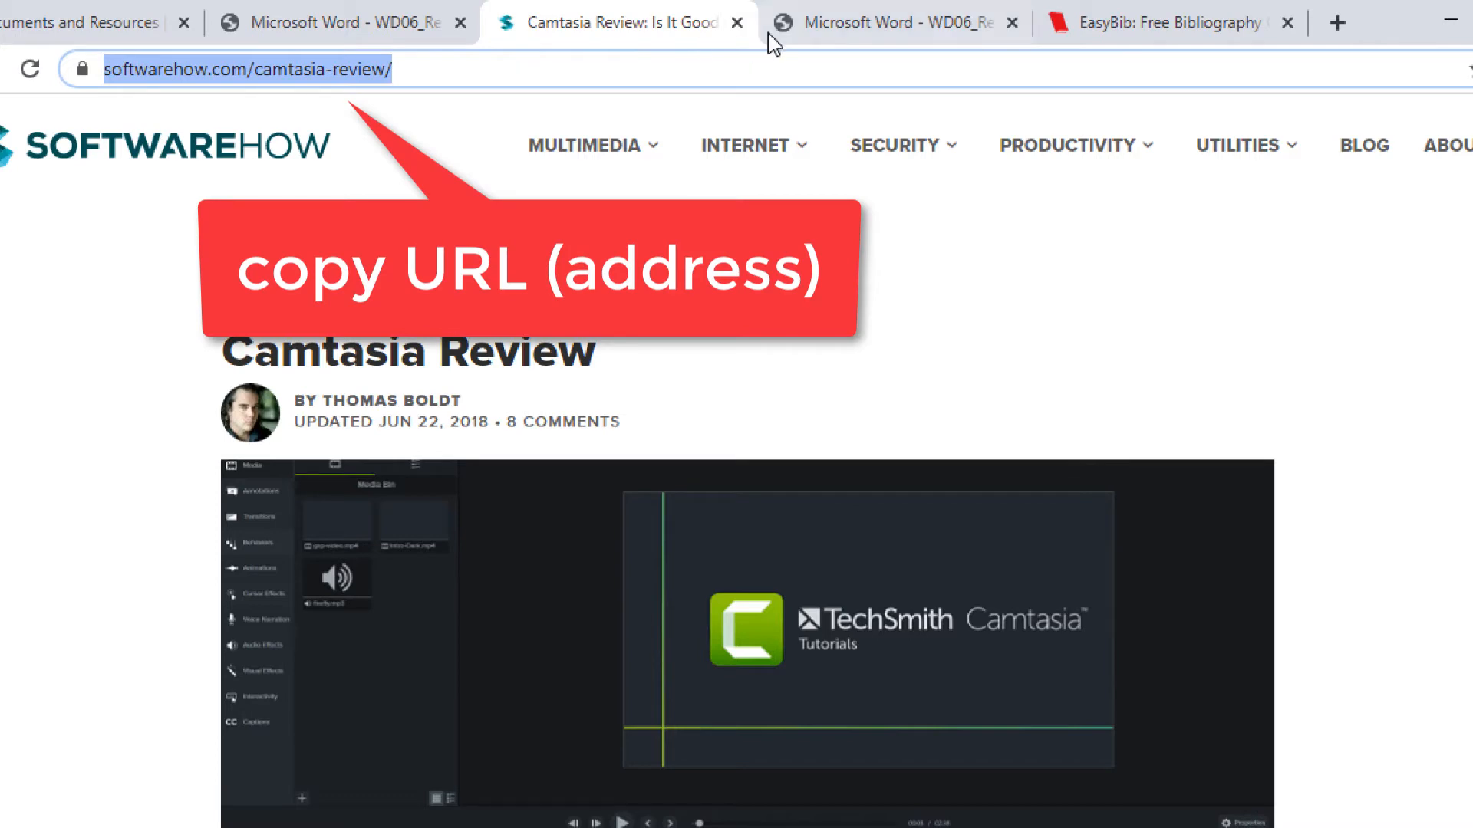
pyautogui.click(1107, 40)
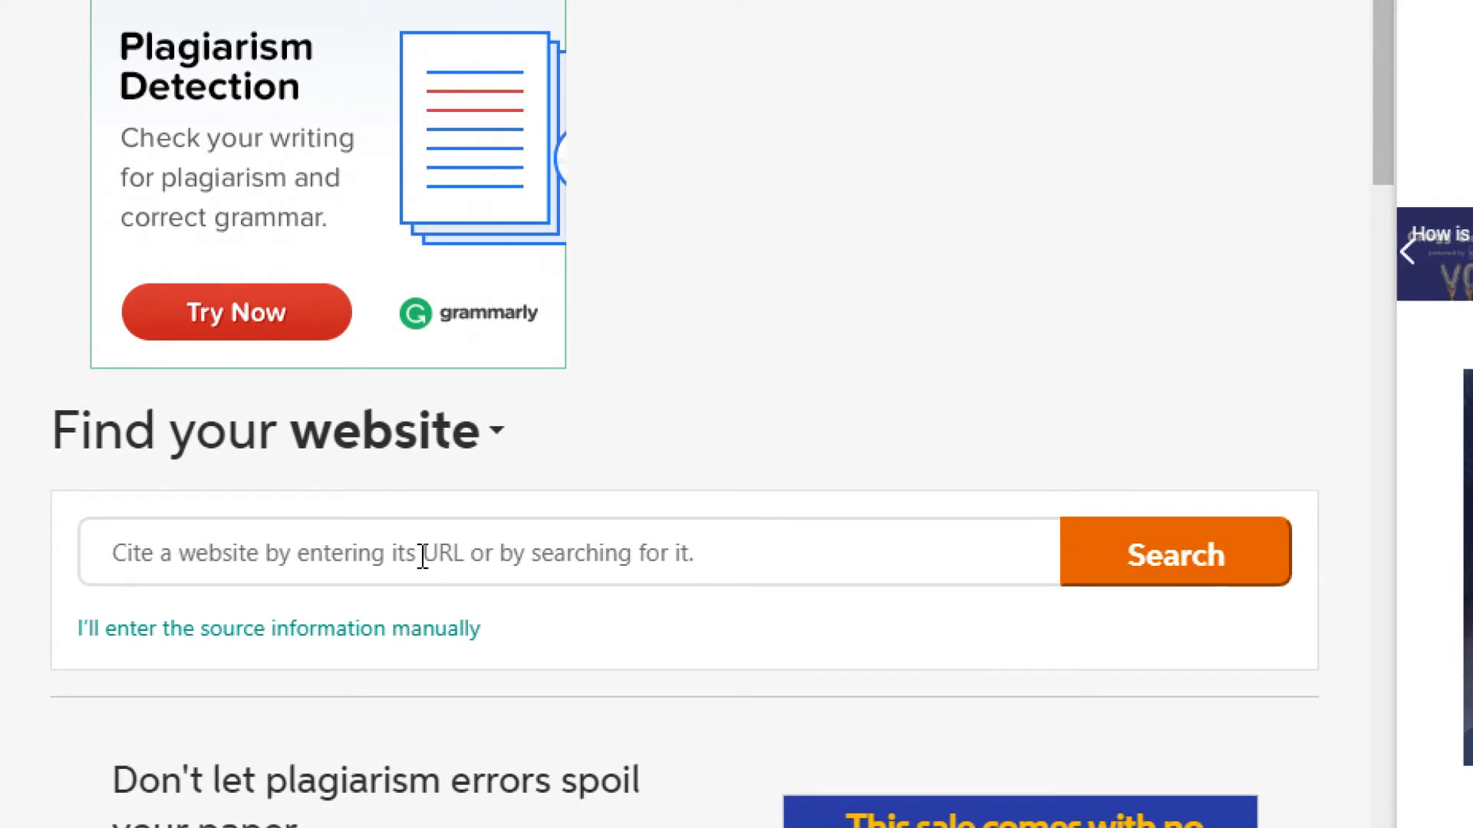
# - Paste the Source 1 address into website search and complete the SoftwareHow Camtasia Review citation
pyautogui.click(273, 699)
pyautogui.hotkey('ctrl', 'v')
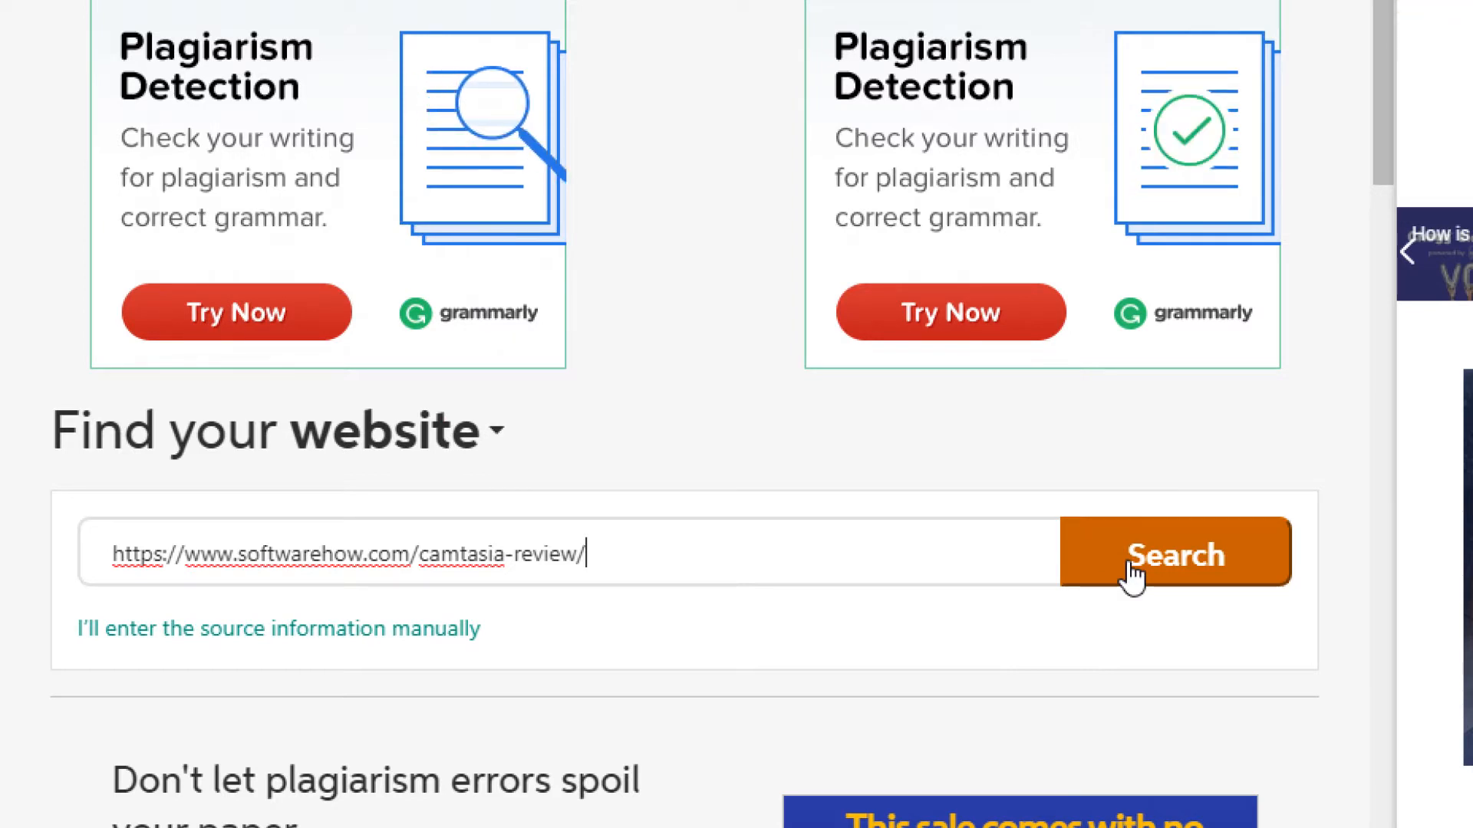
pyautogui.click(1132, 572)
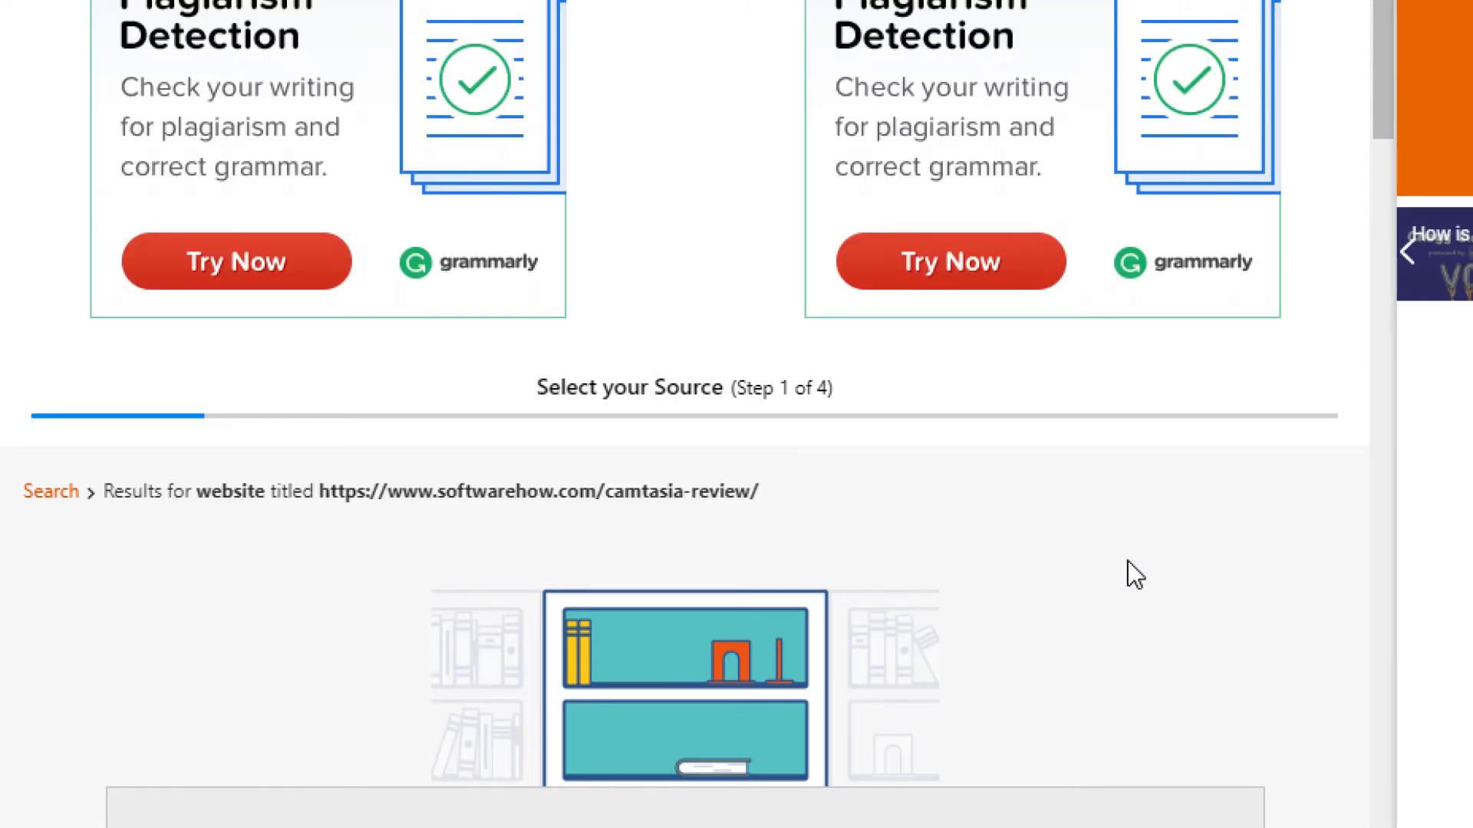
pyautogui.scroll(2, 1127, 577)
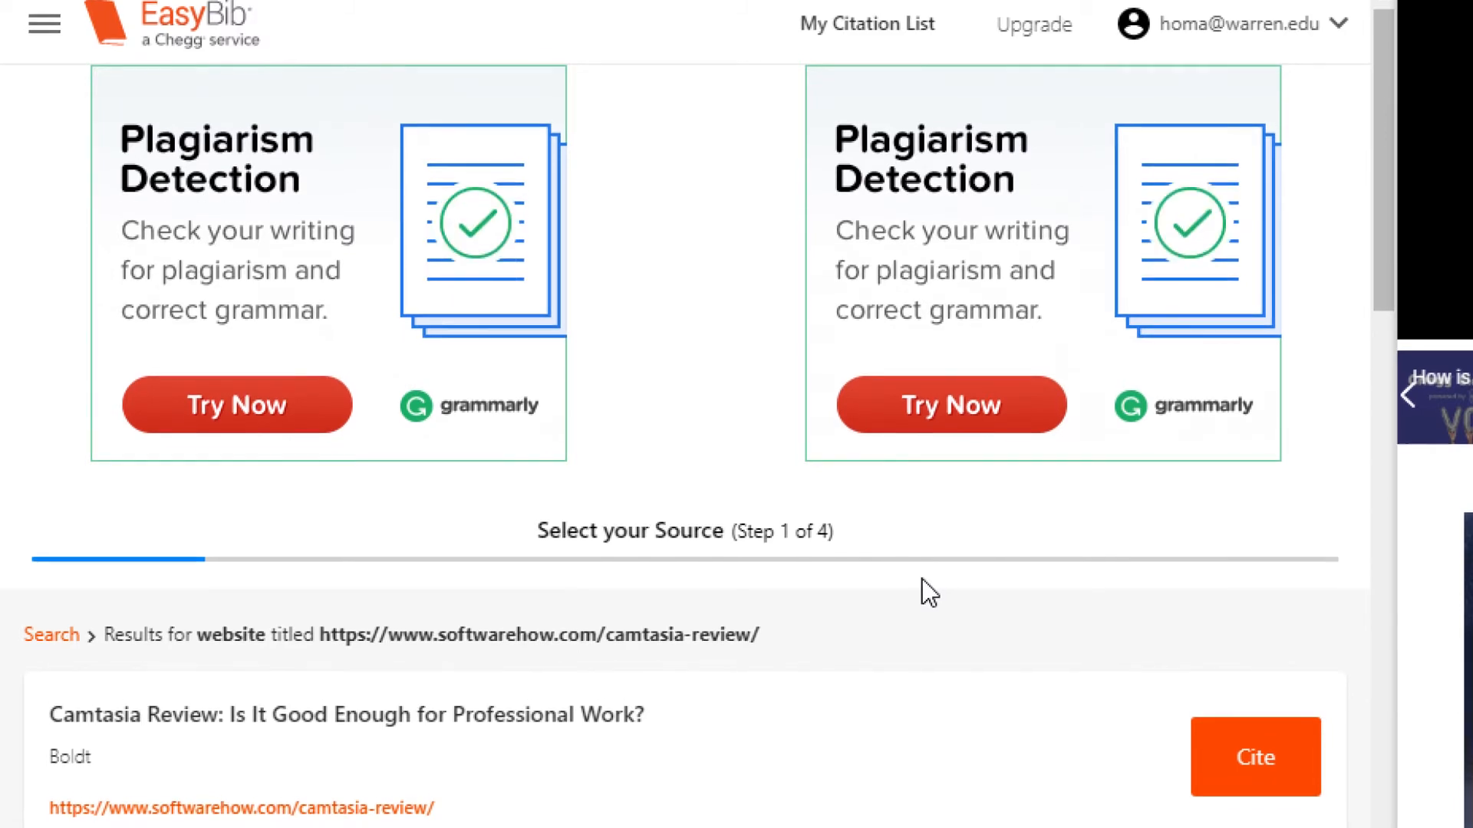
pyautogui.scroll(-3, 922, 580)
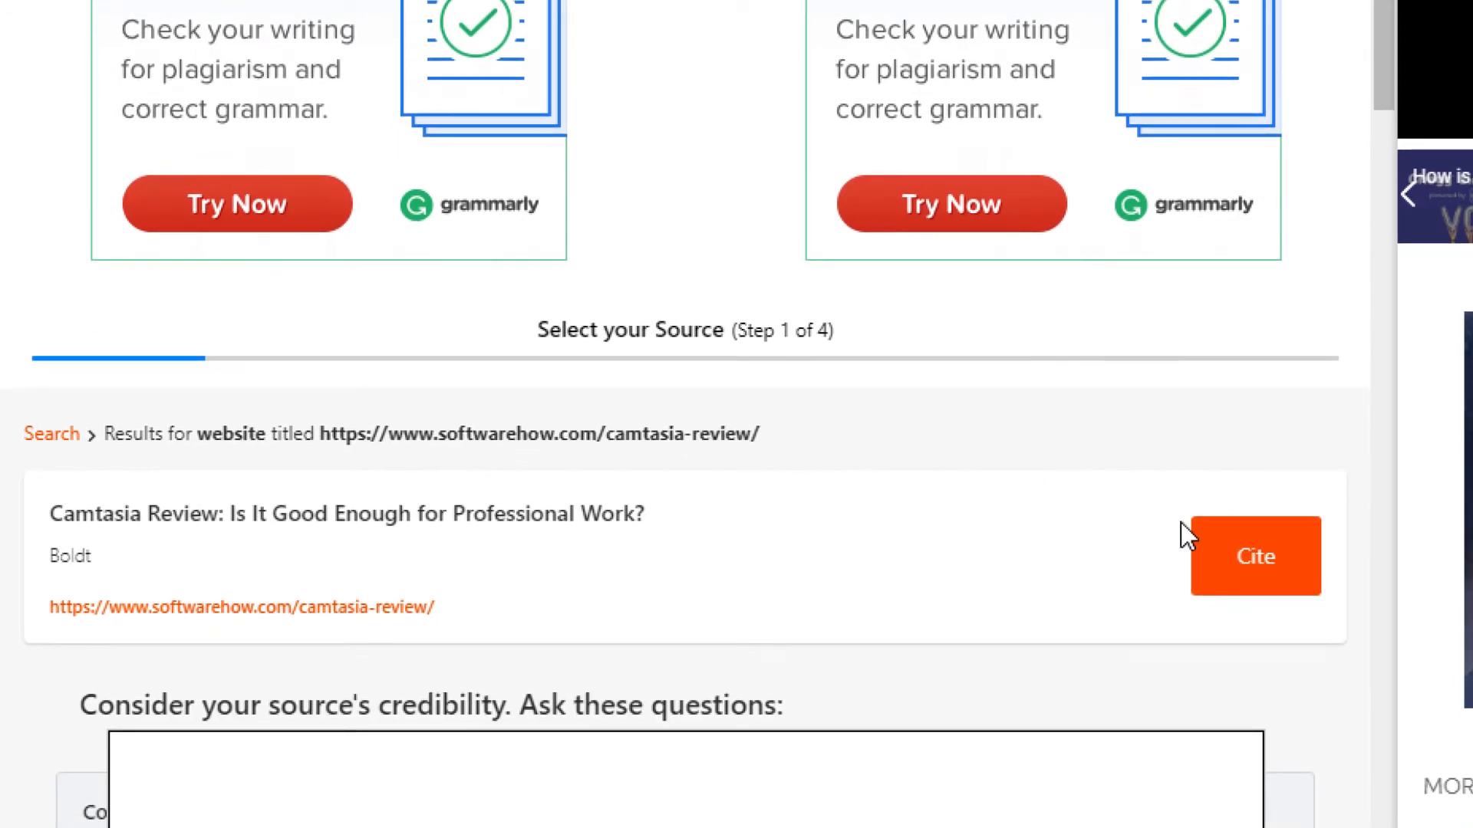
pyautogui.click(1235, 560)
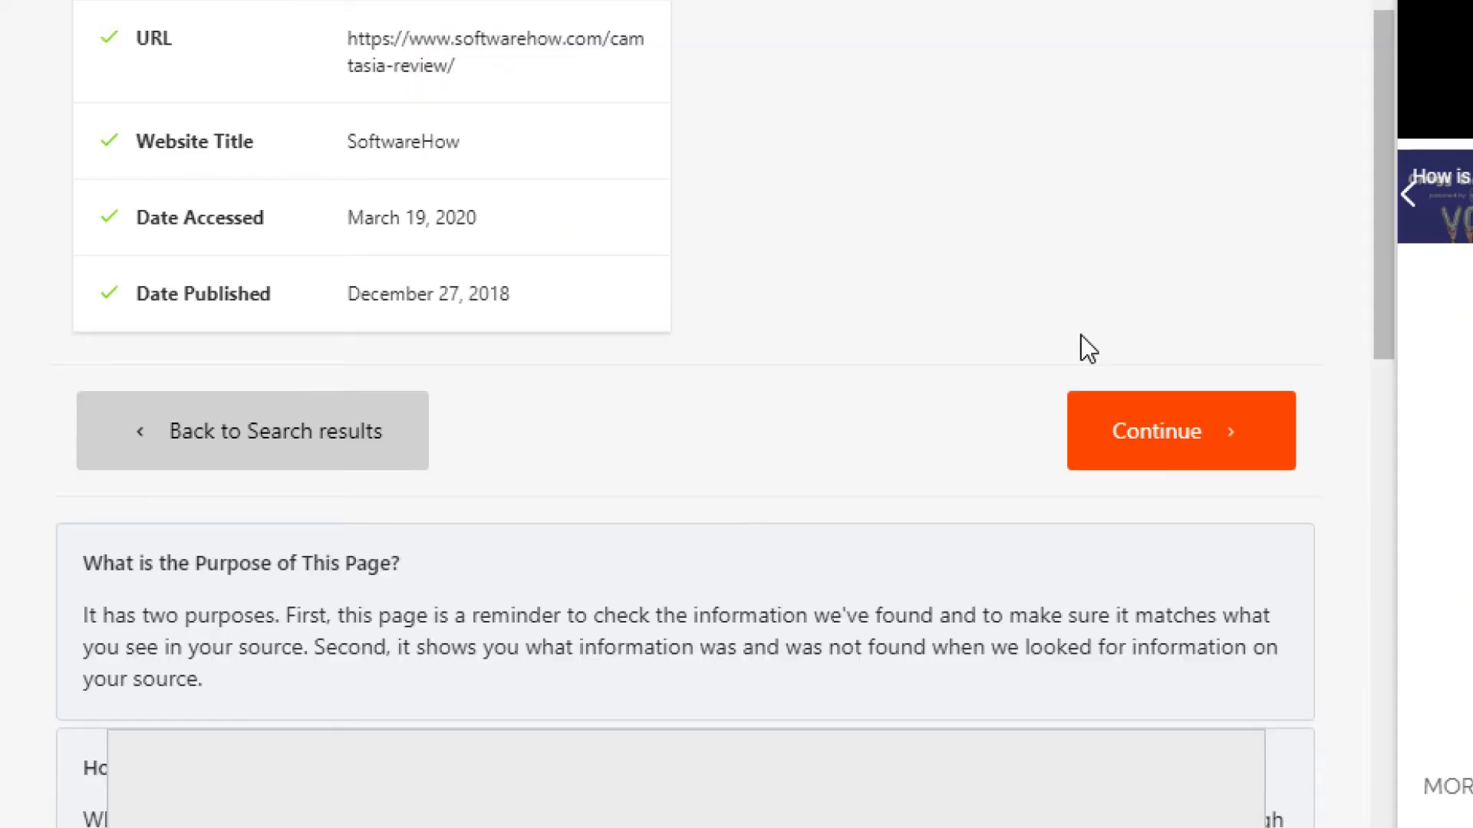
pyautogui.click(1178, 445)
pyautogui.scroll(-4, 1158, 437)
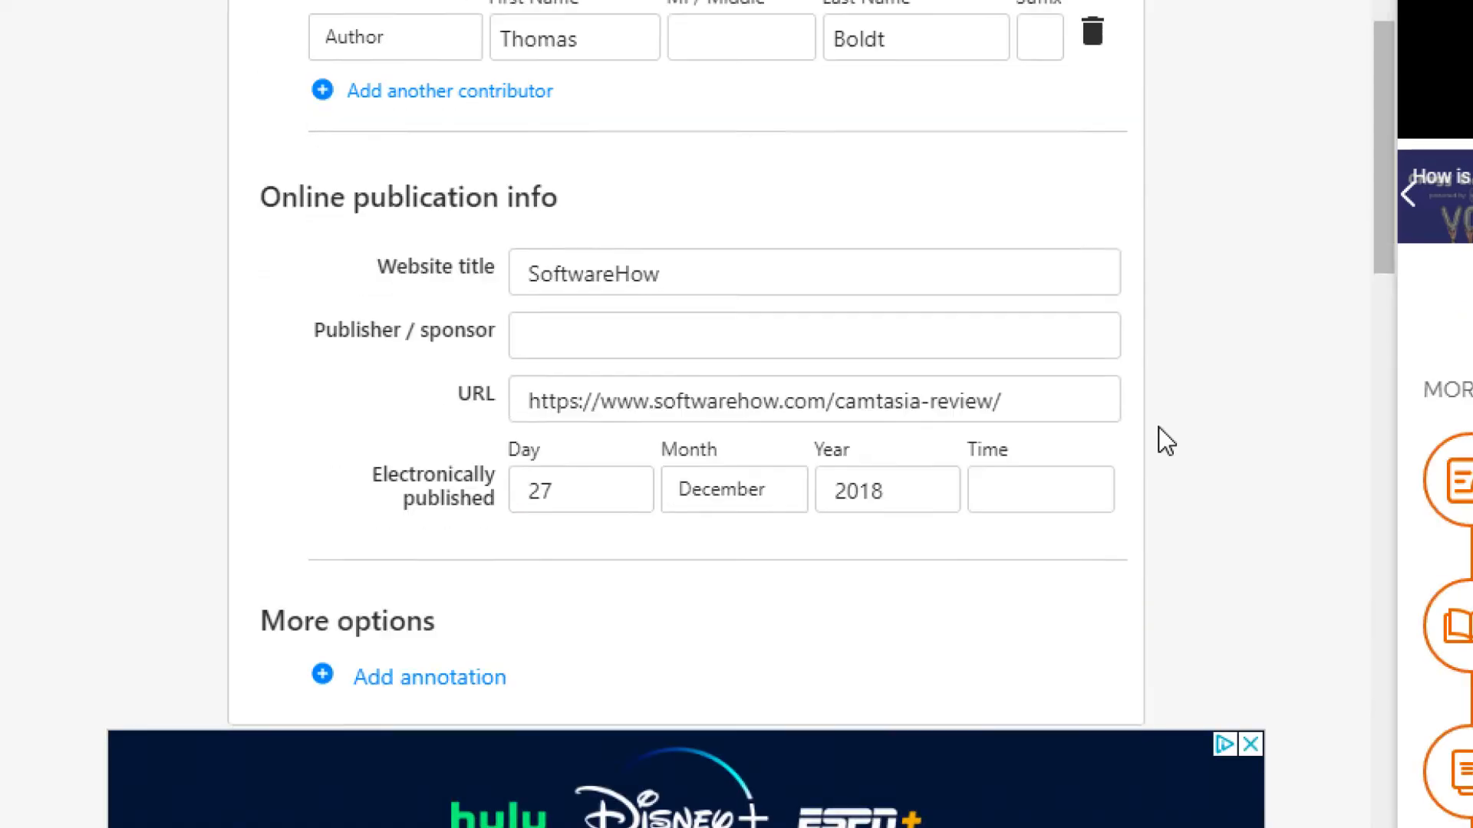
pyautogui.scroll(-4, 1158, 426)
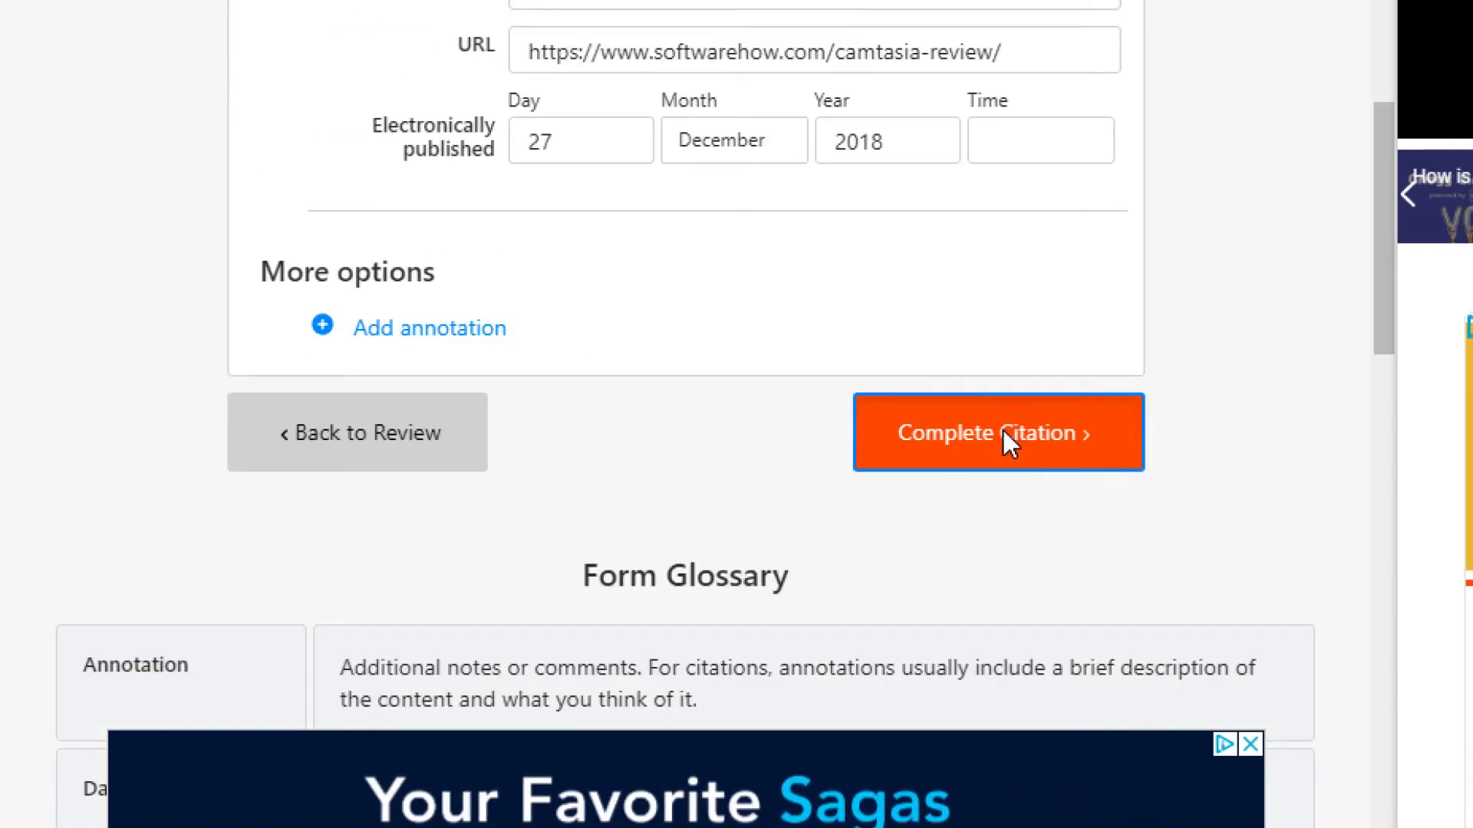
pyautogui.click(1002, 429)
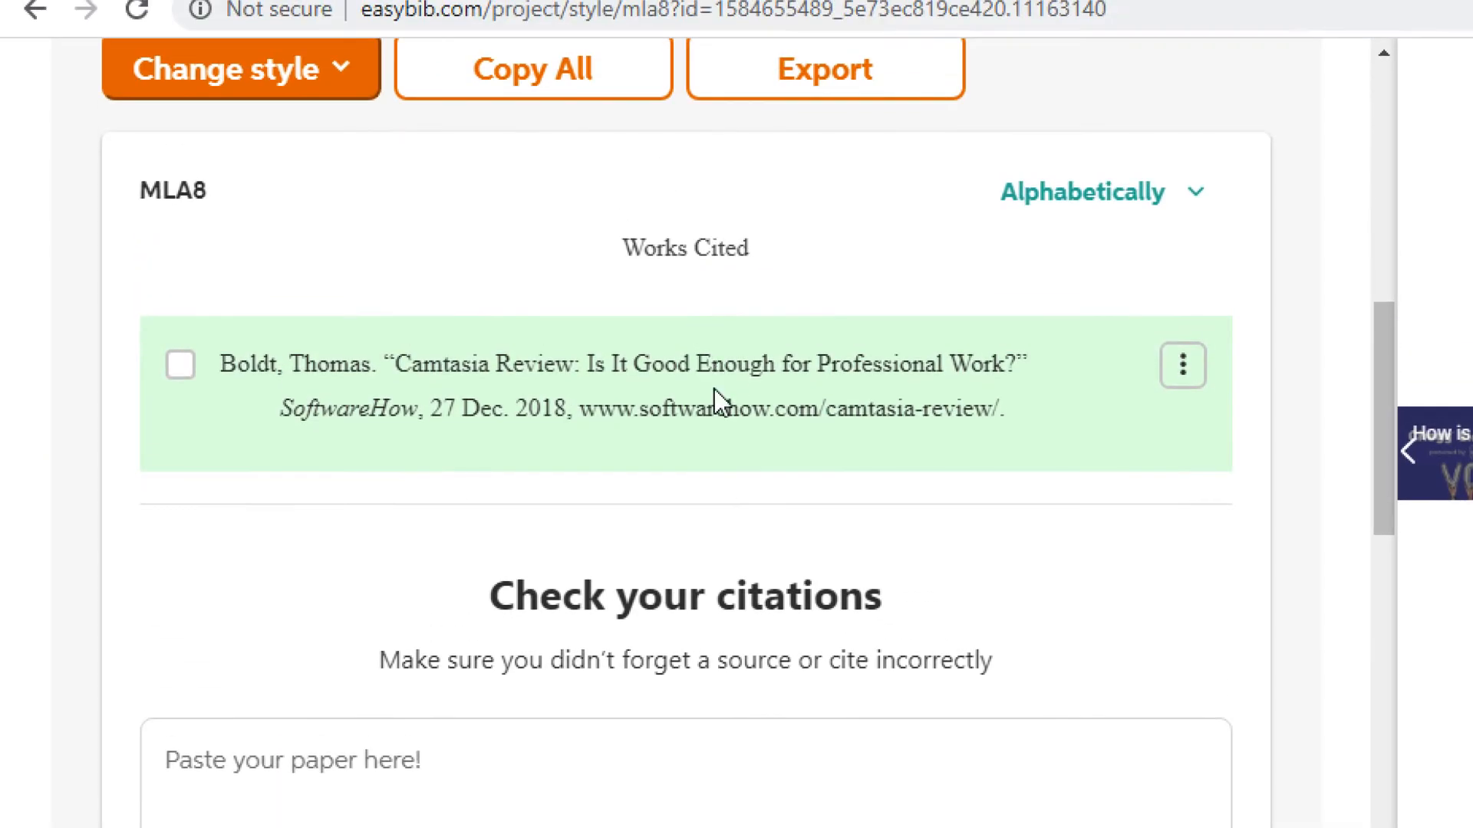
# - Start another new Website citation in the wd06 project
pyautogui.moveTo(714, 401)
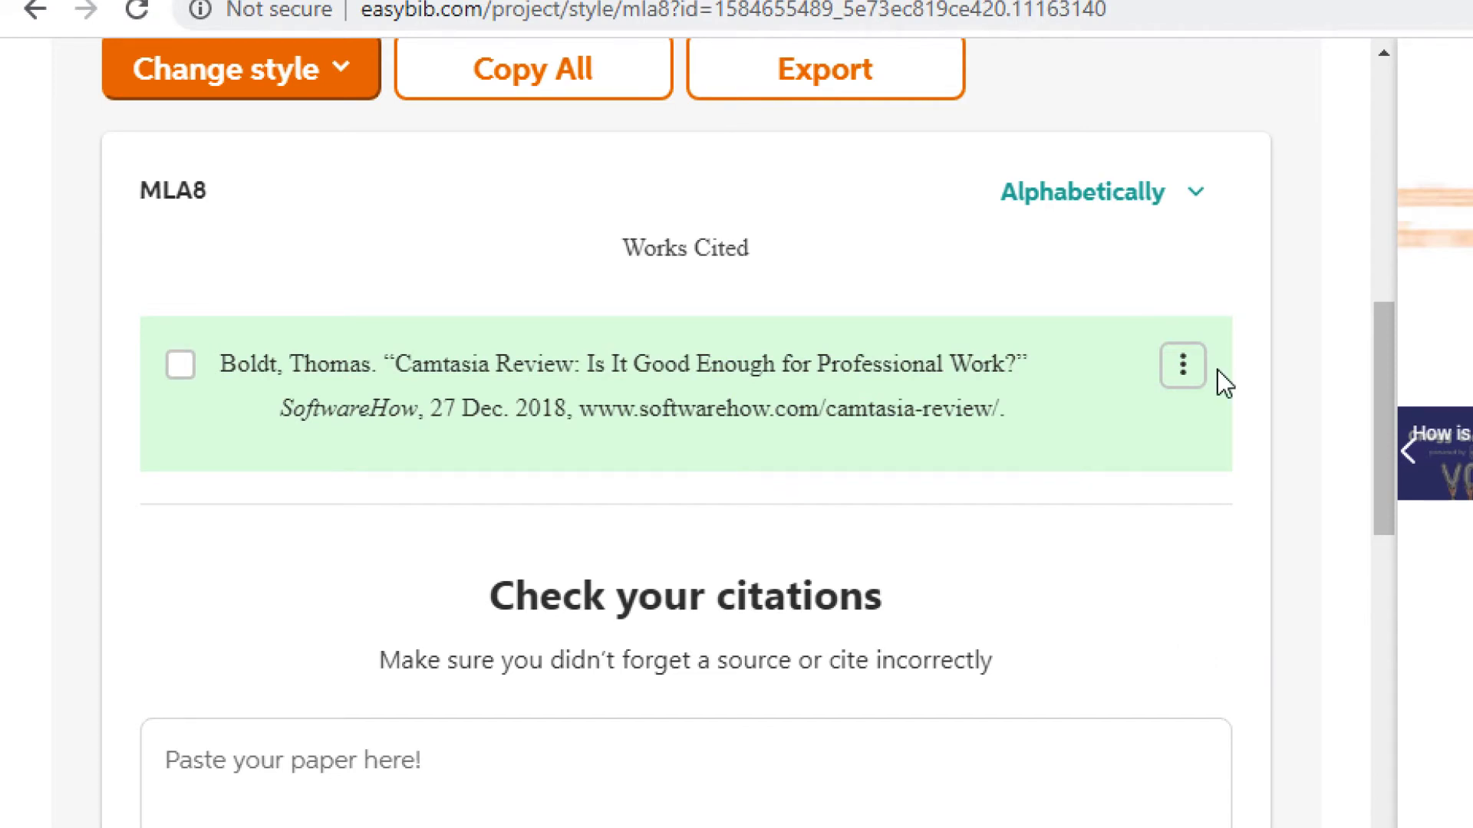
pyautogui.scroll(4, 683, 115)
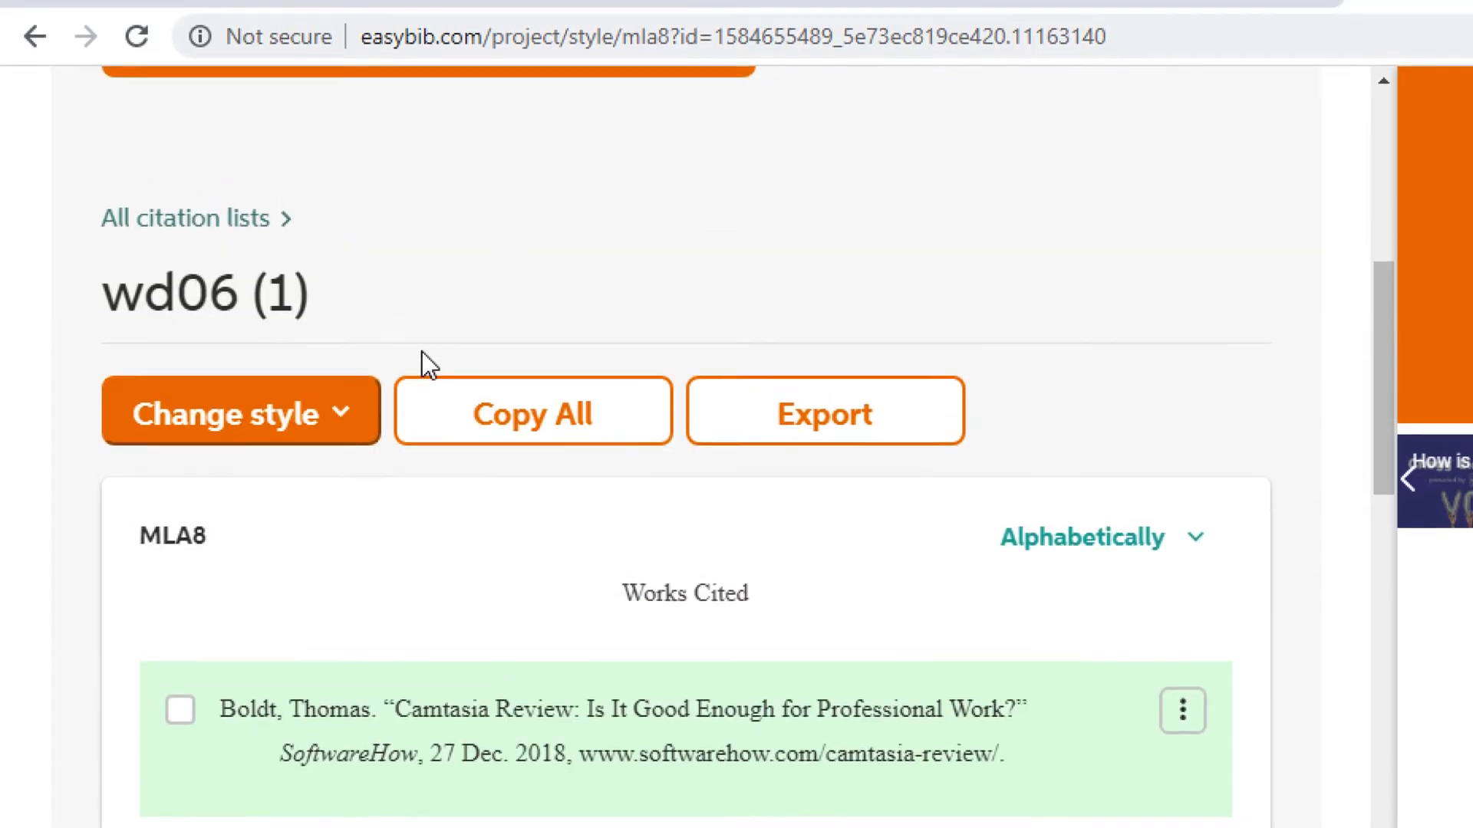
pyautogui.scroll(6, 421, 398)
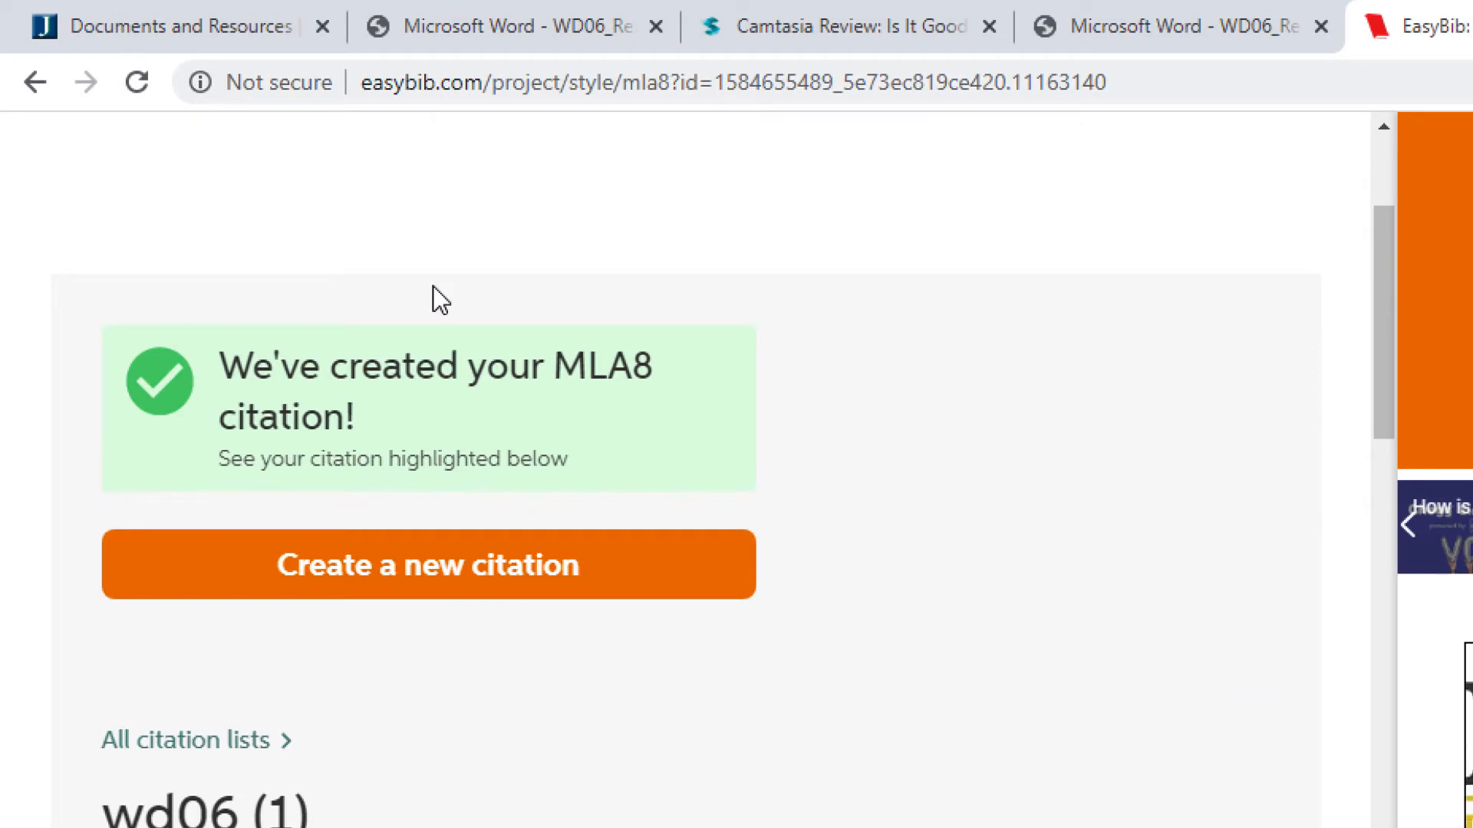
pyautogui.click(437, 588)
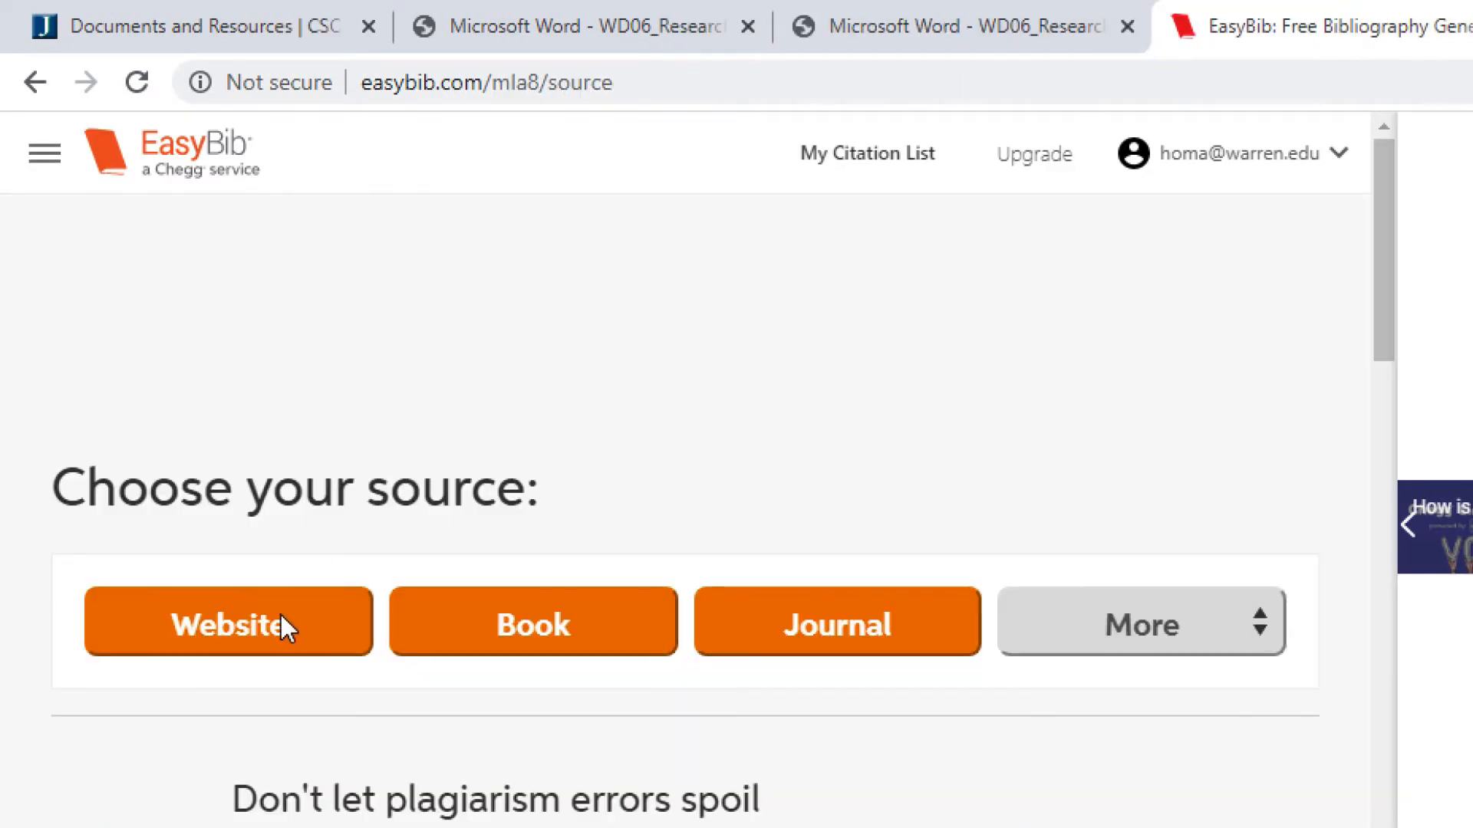
pyautogui.click(281, 622)
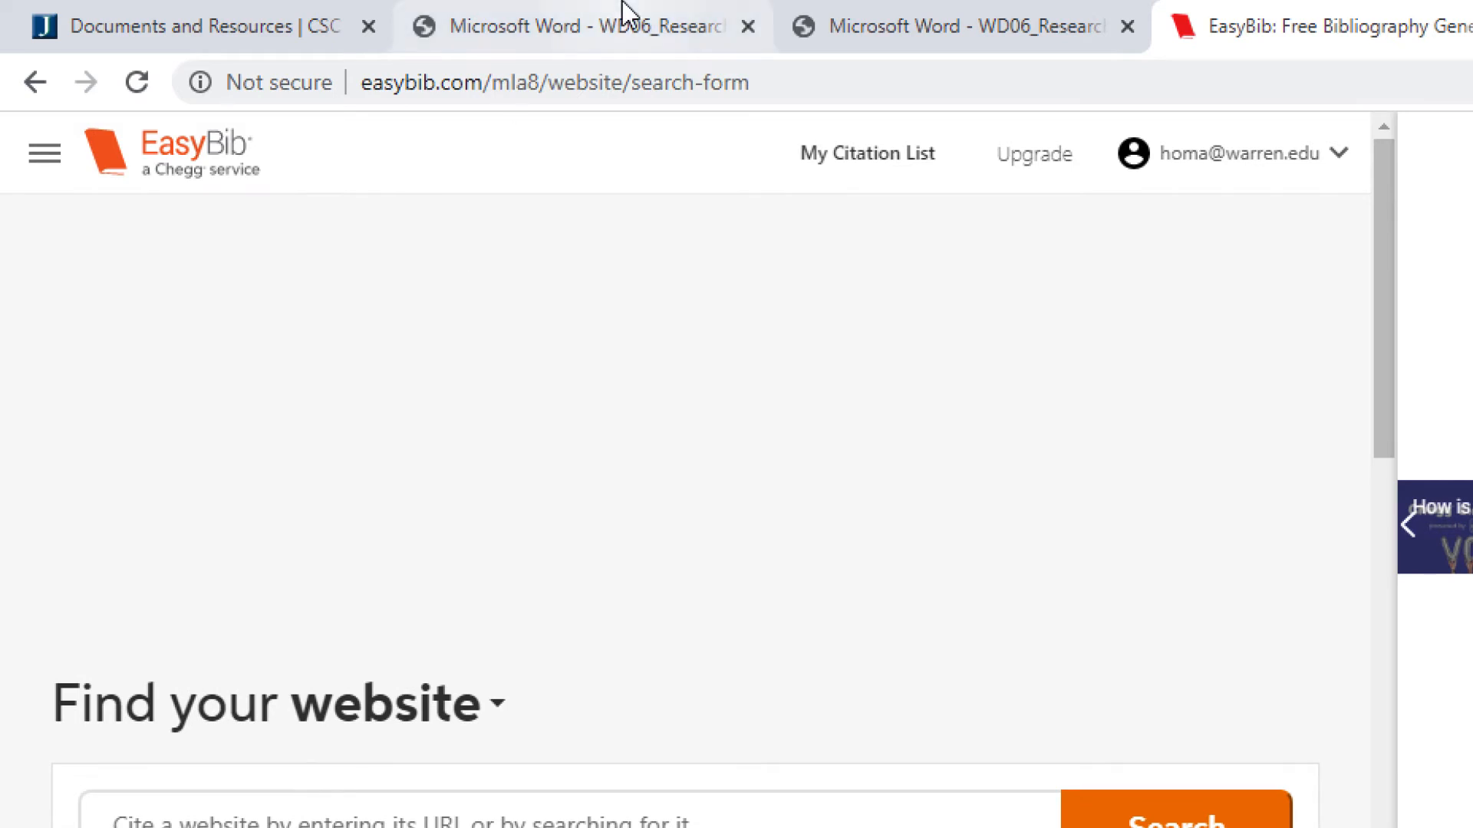
# - Open the Source 2 Jabba Reviews link and paste its address into EasyBib's website search
pyautogui.click(632, 44)
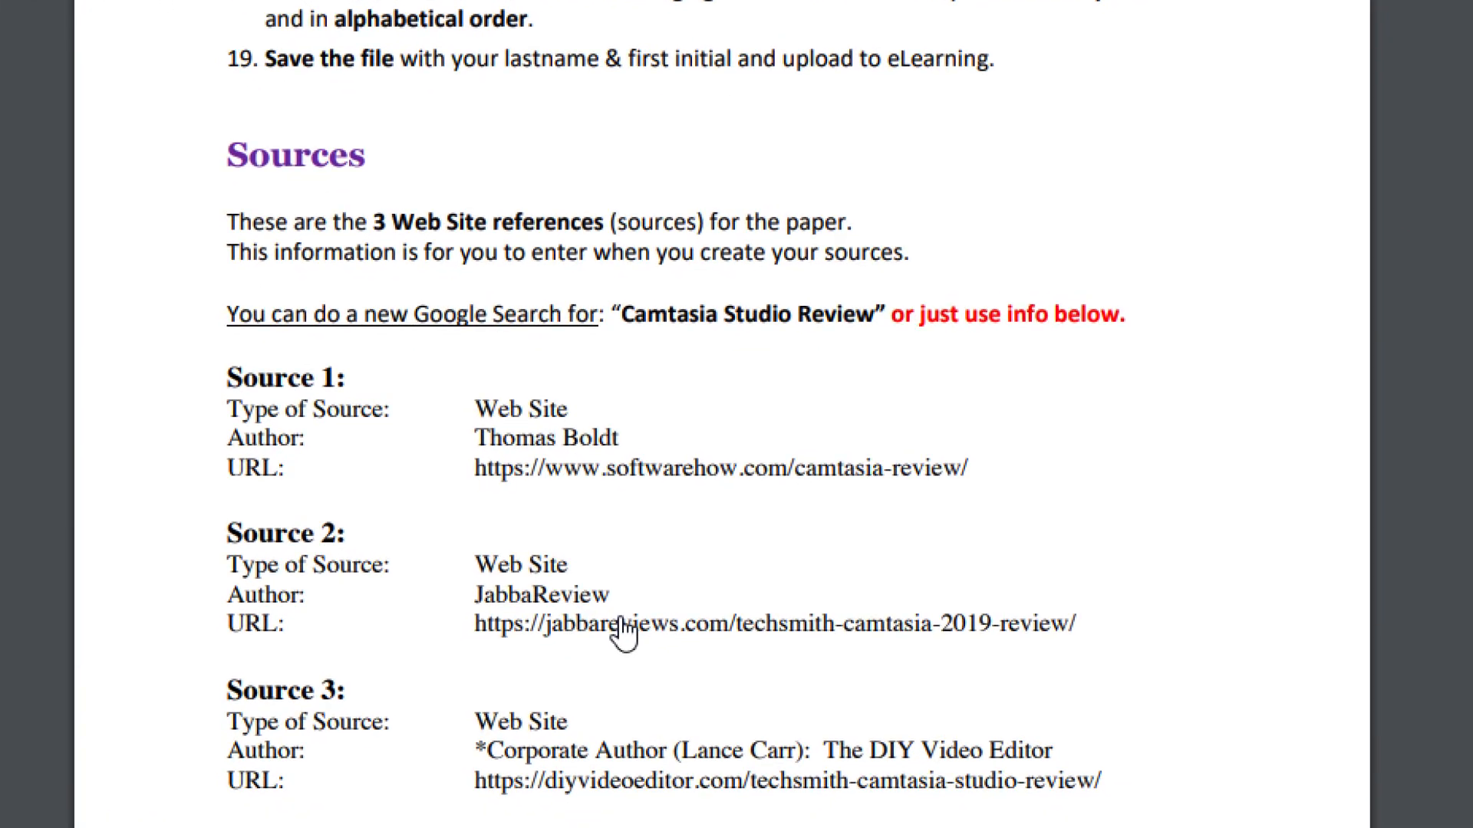
pyautogui.rightClick(621, 623)
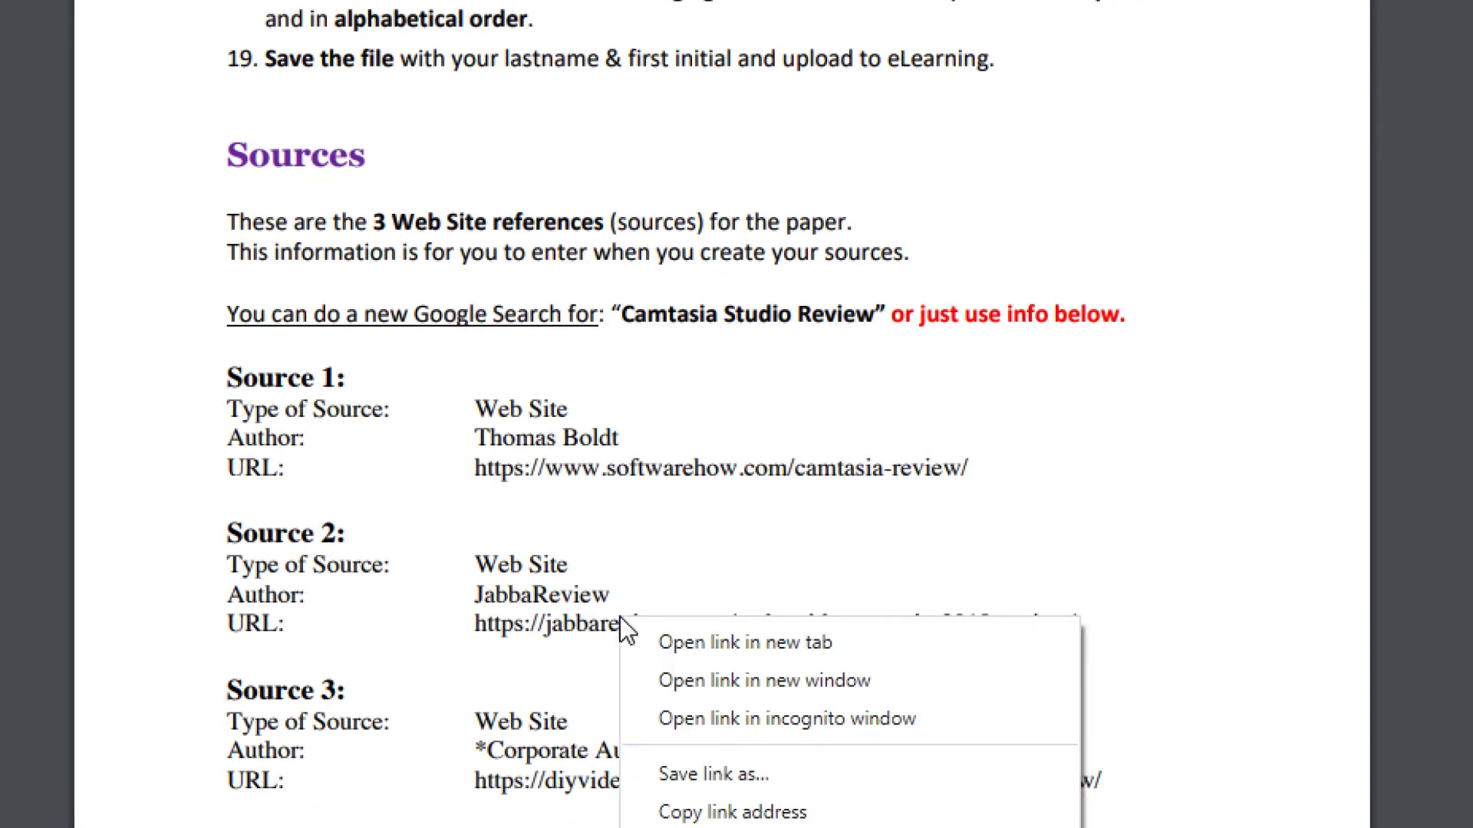
pyautogui.click(657, 645)
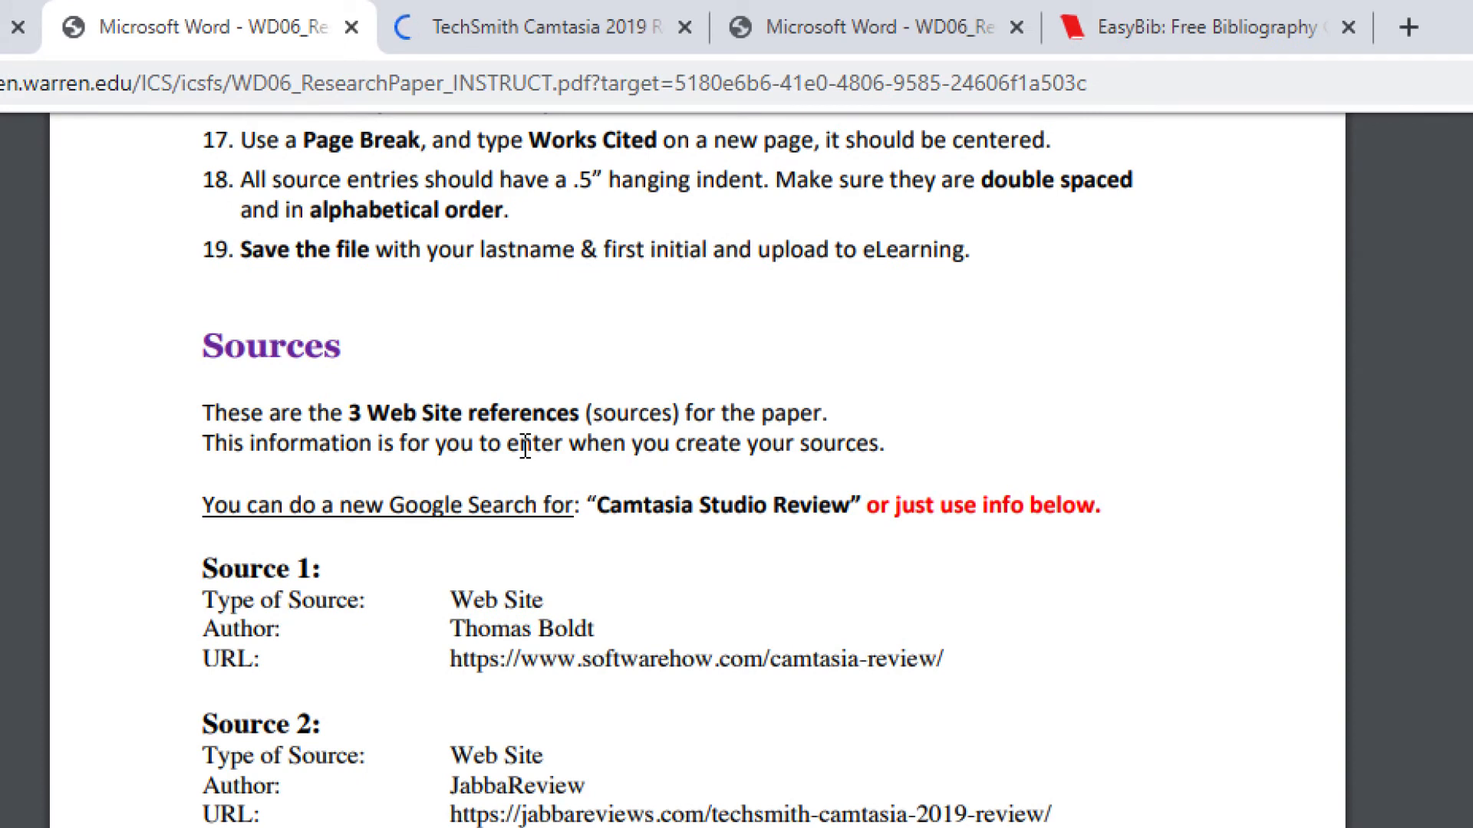
pyautogui.click(537, 27)
pyautogui.click(451, 79)
pyautogui.hotkey('ctrl', 'c')
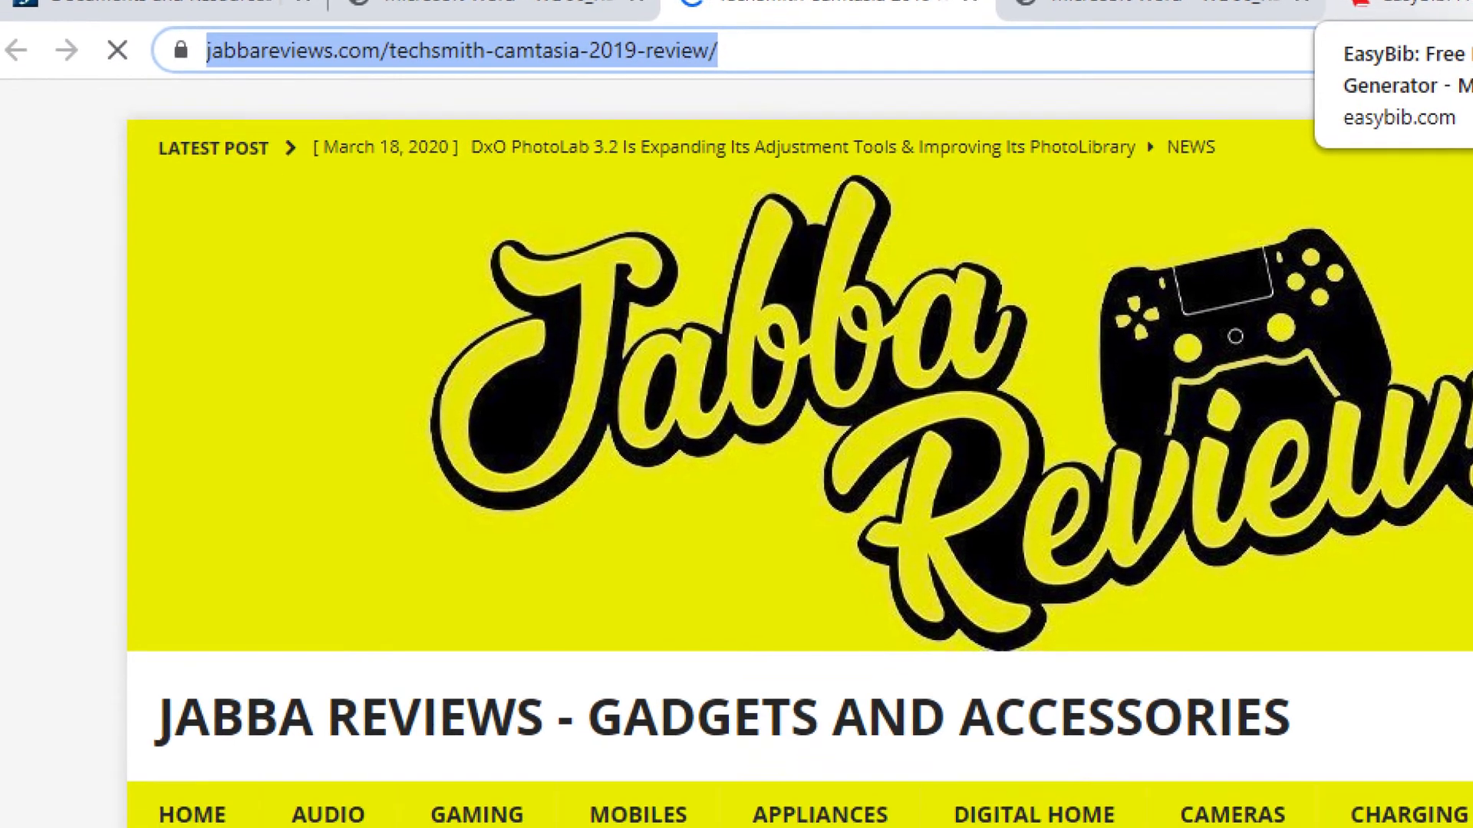
pyautogui.click(1434, 28)
pyautogui.click(751, 585)
pyautogui.hotkey('ctrl', 'v')
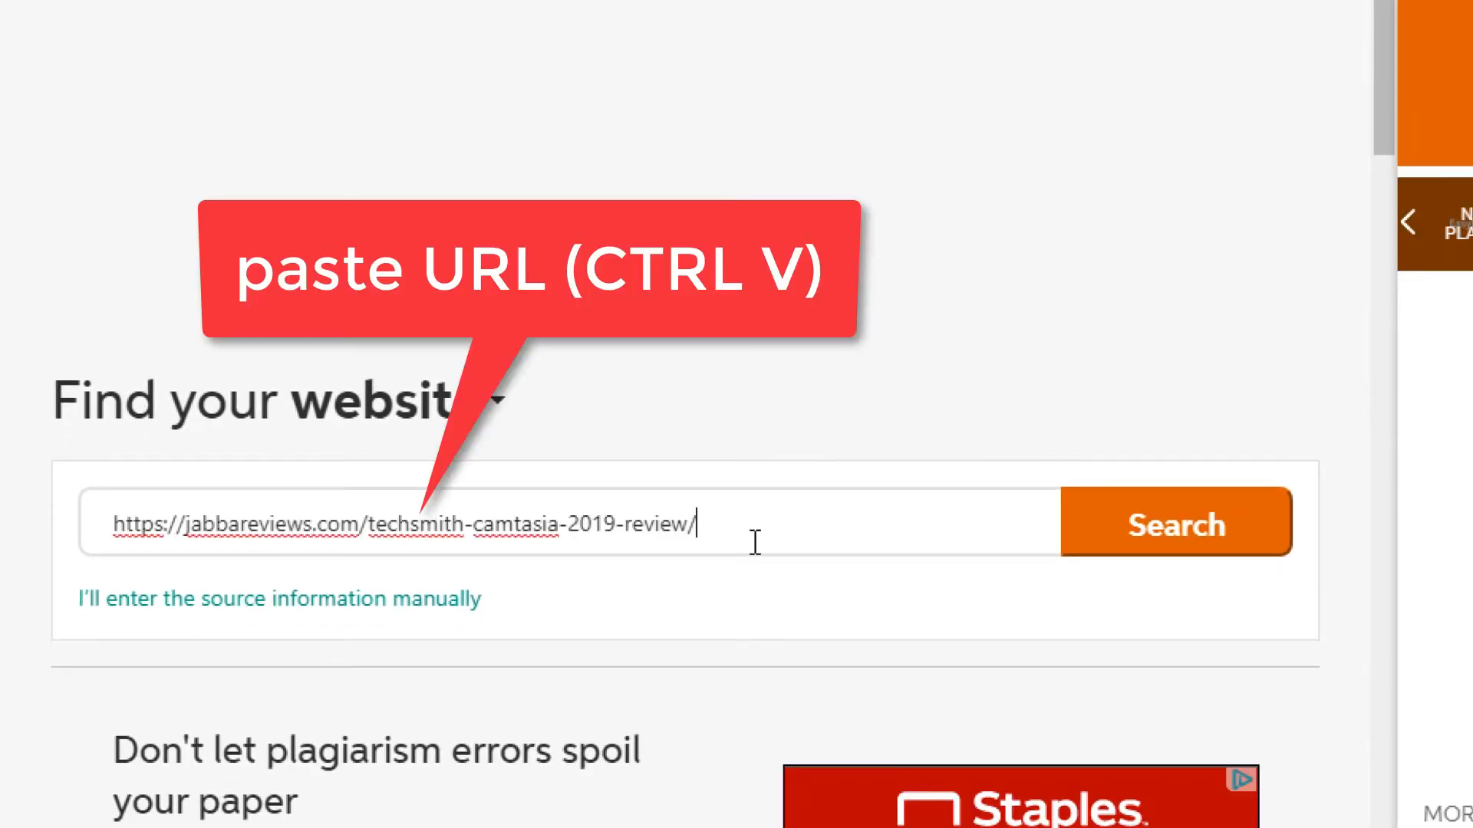
# - Search the Jabba Reviews address and complete its Camtasia 2019 citation using the sponsored-message option
pyautogui.click(1129, 541)
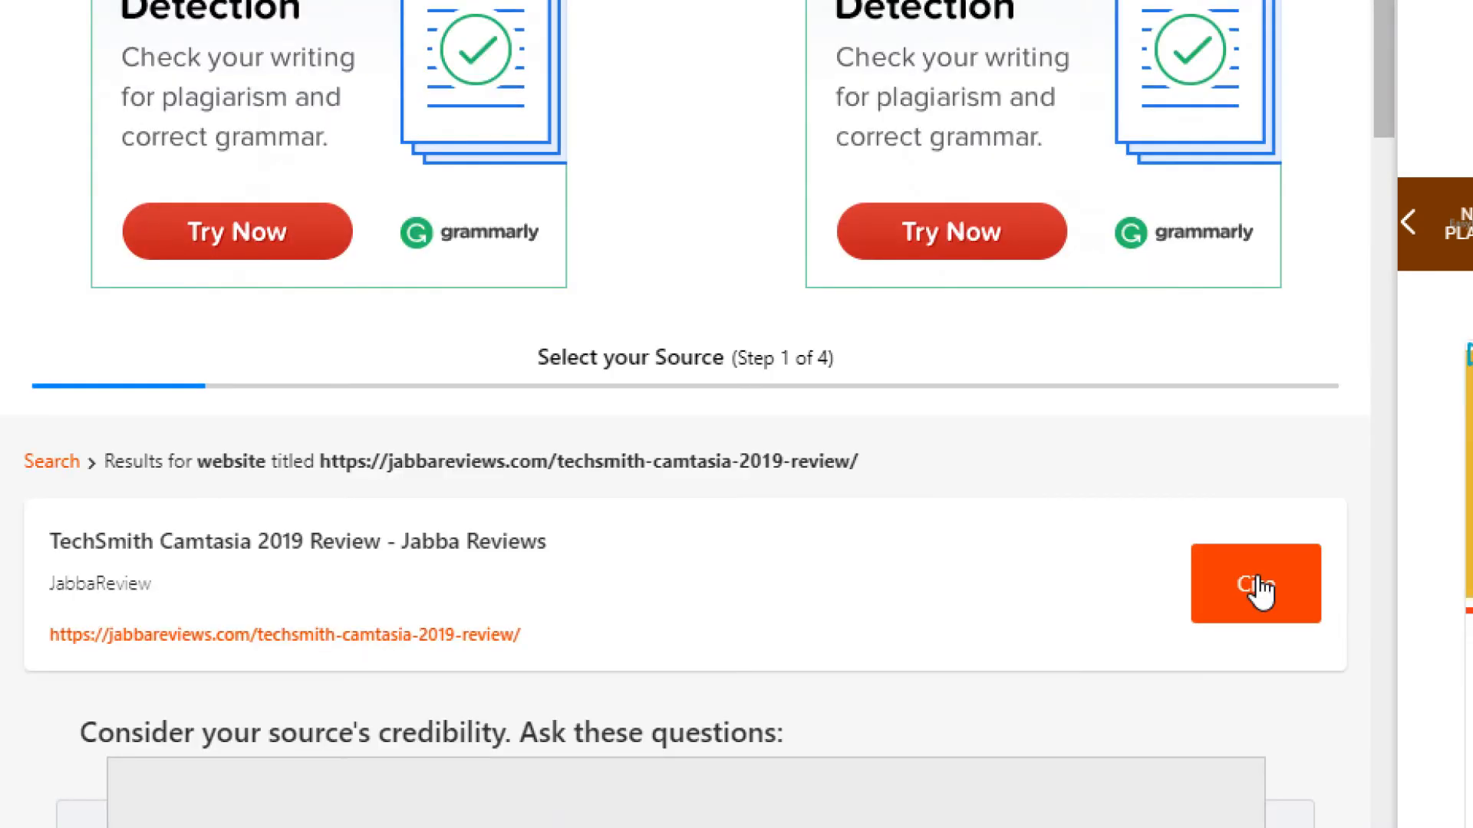
pyautogui.click(1258, 589)
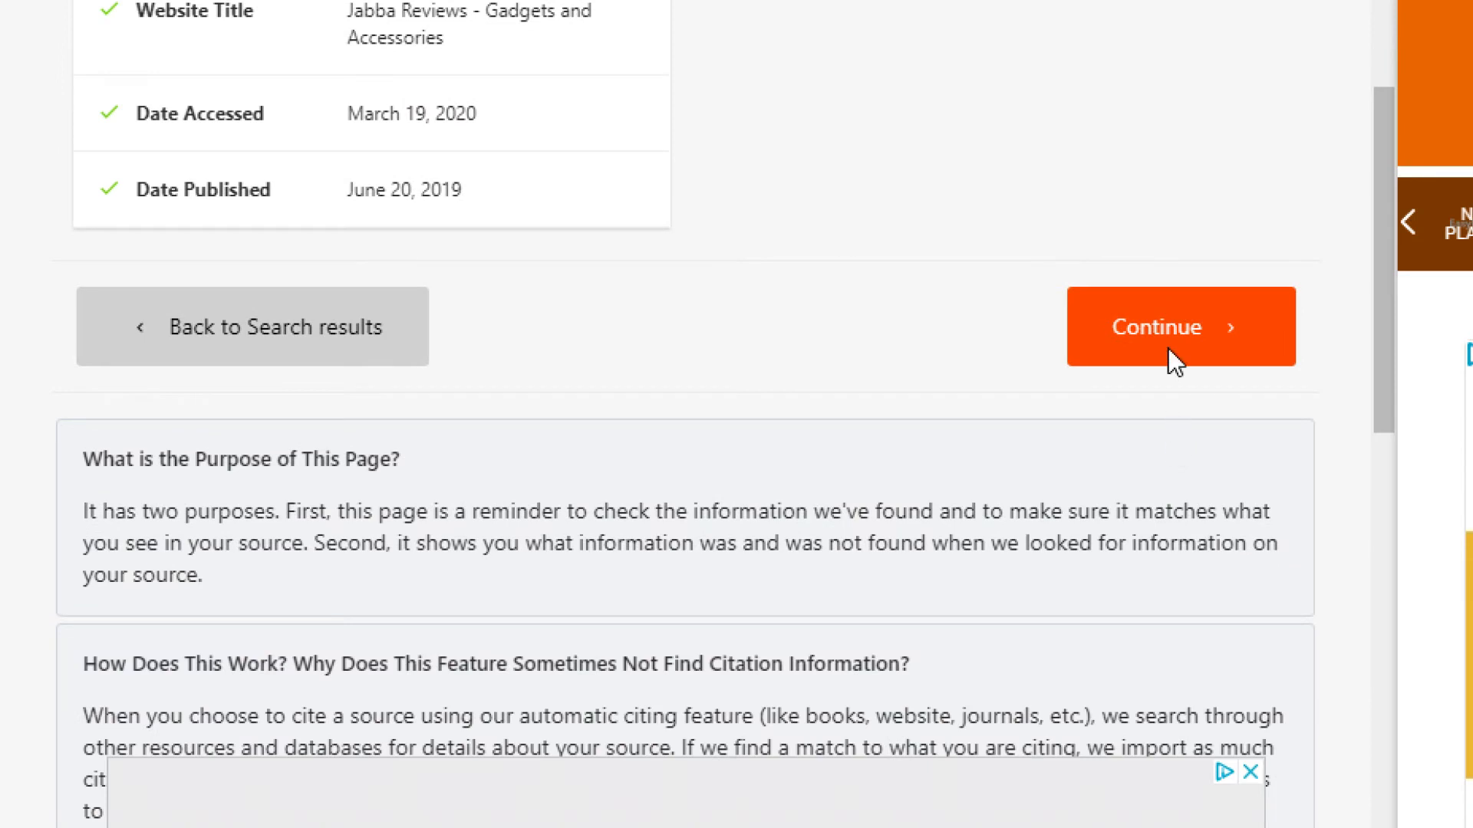
pyautogui.click(1166, 307)
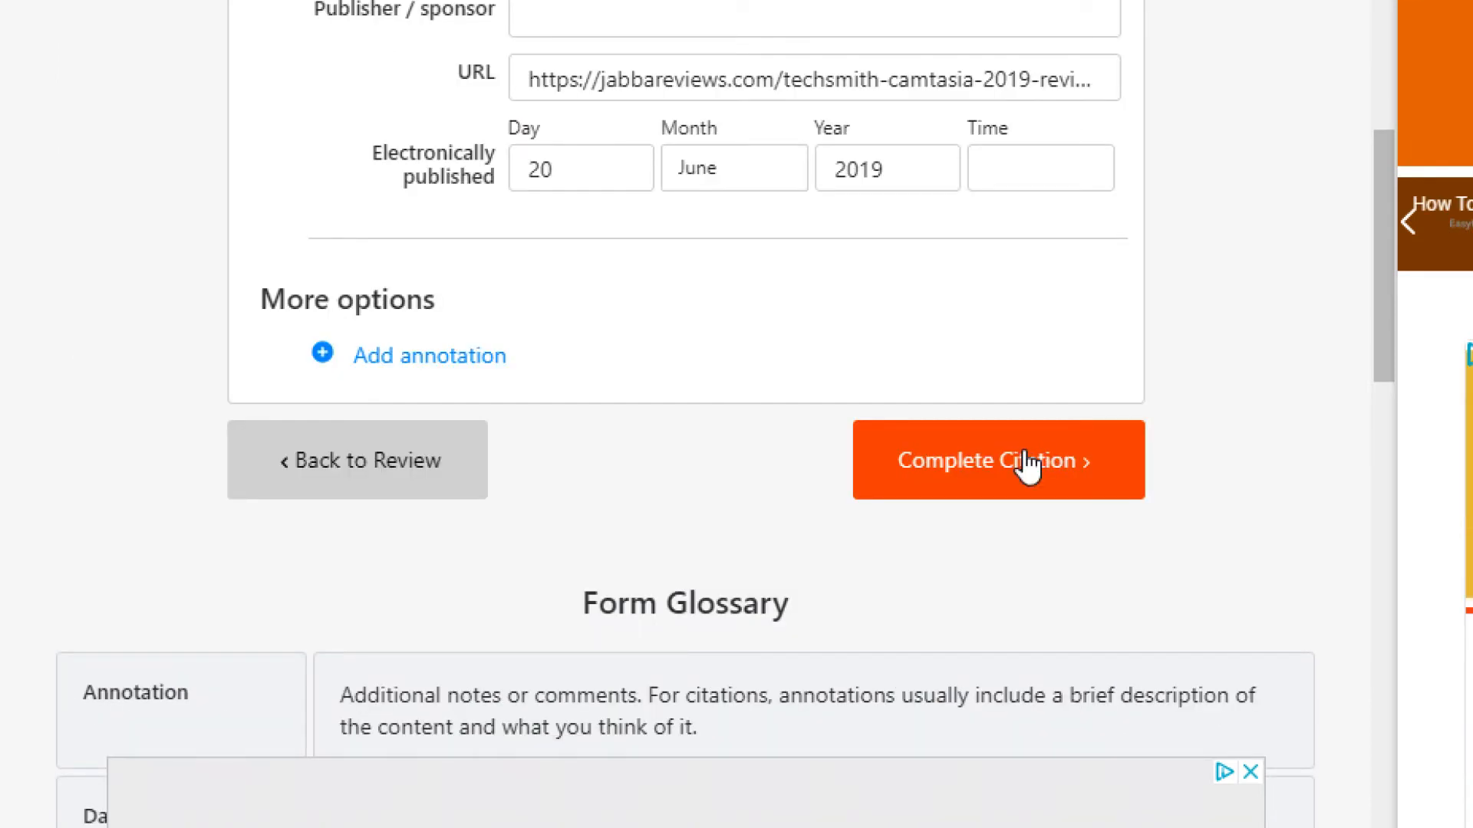
pyautogui.click(1026, 467)
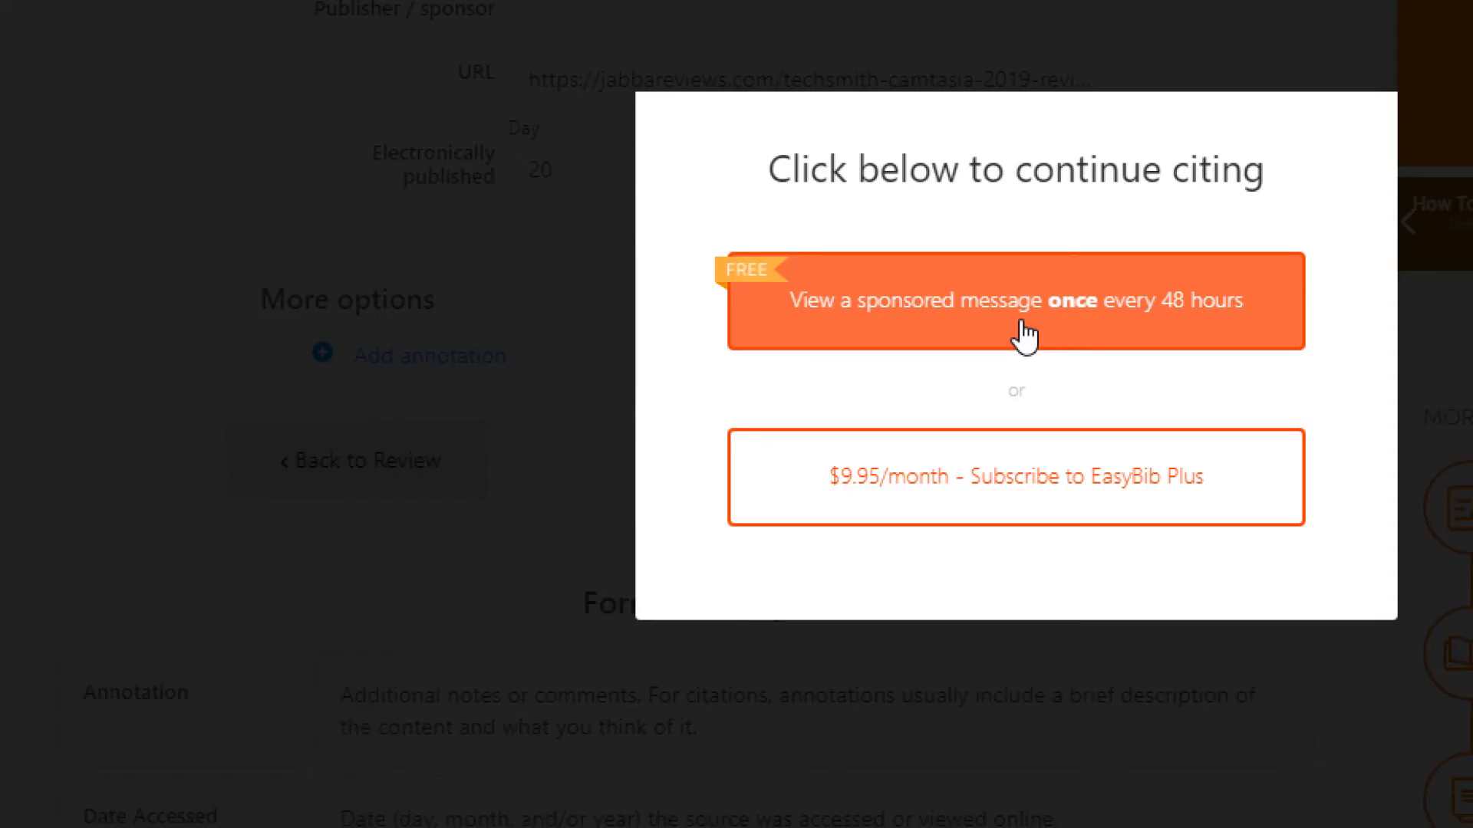
pyautogui.click(1023, 312)
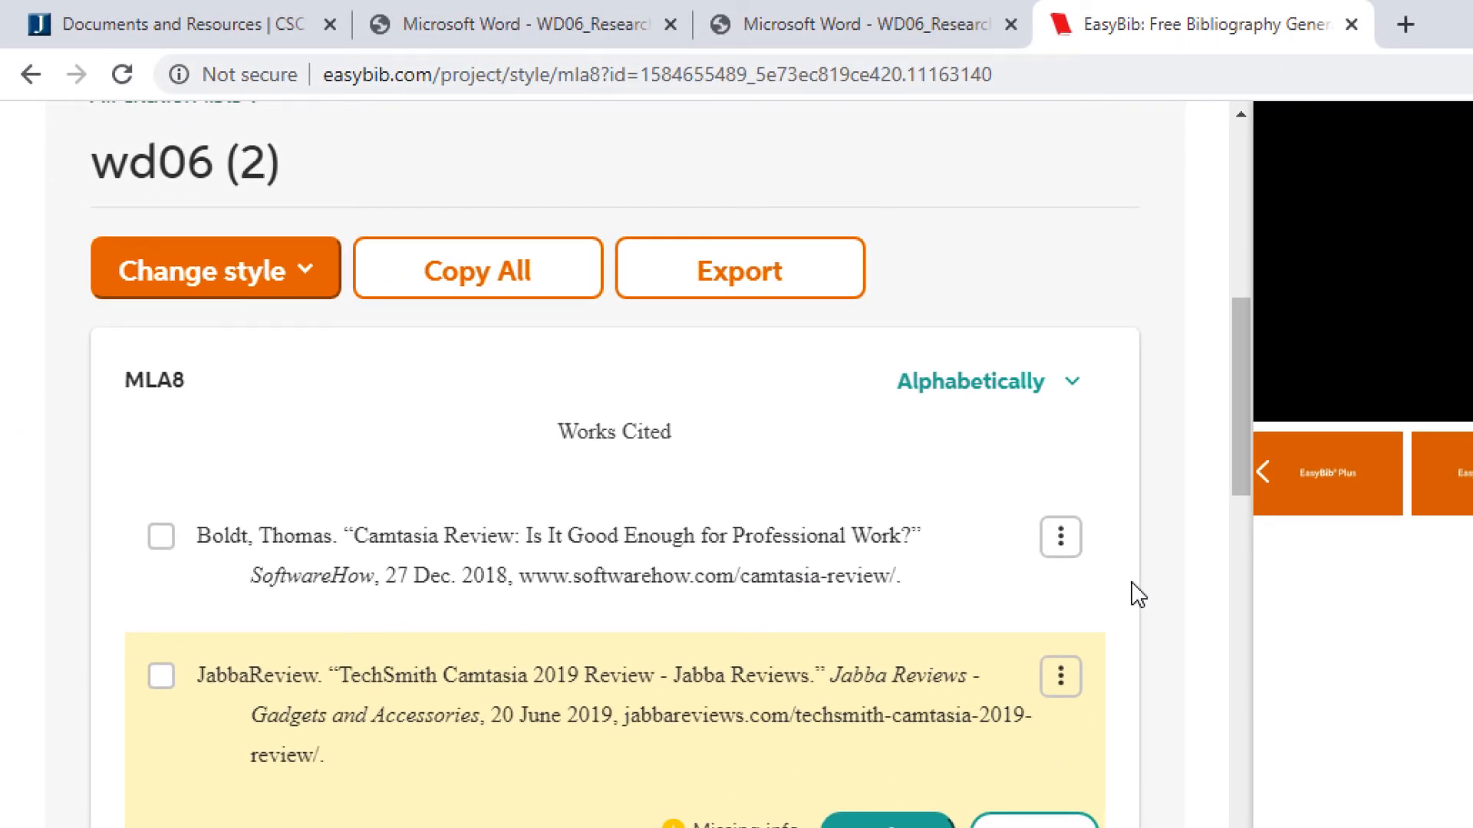
pyautogui.click(601, 32)
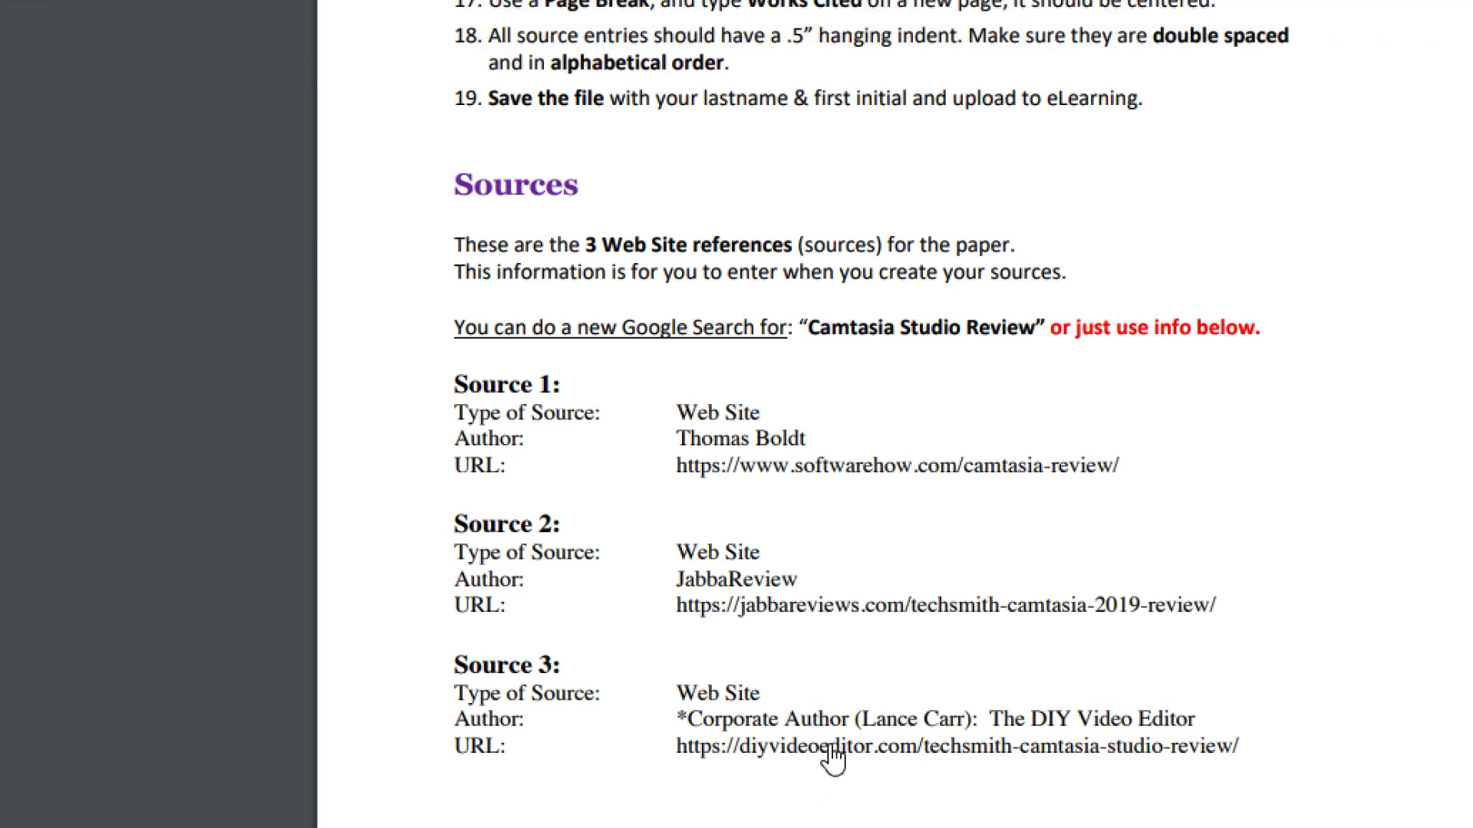
# - Copy the Source 3 DIY Video Editor review address, close its tab, and start a new citation
pyautogui.rightClick(833, 757)
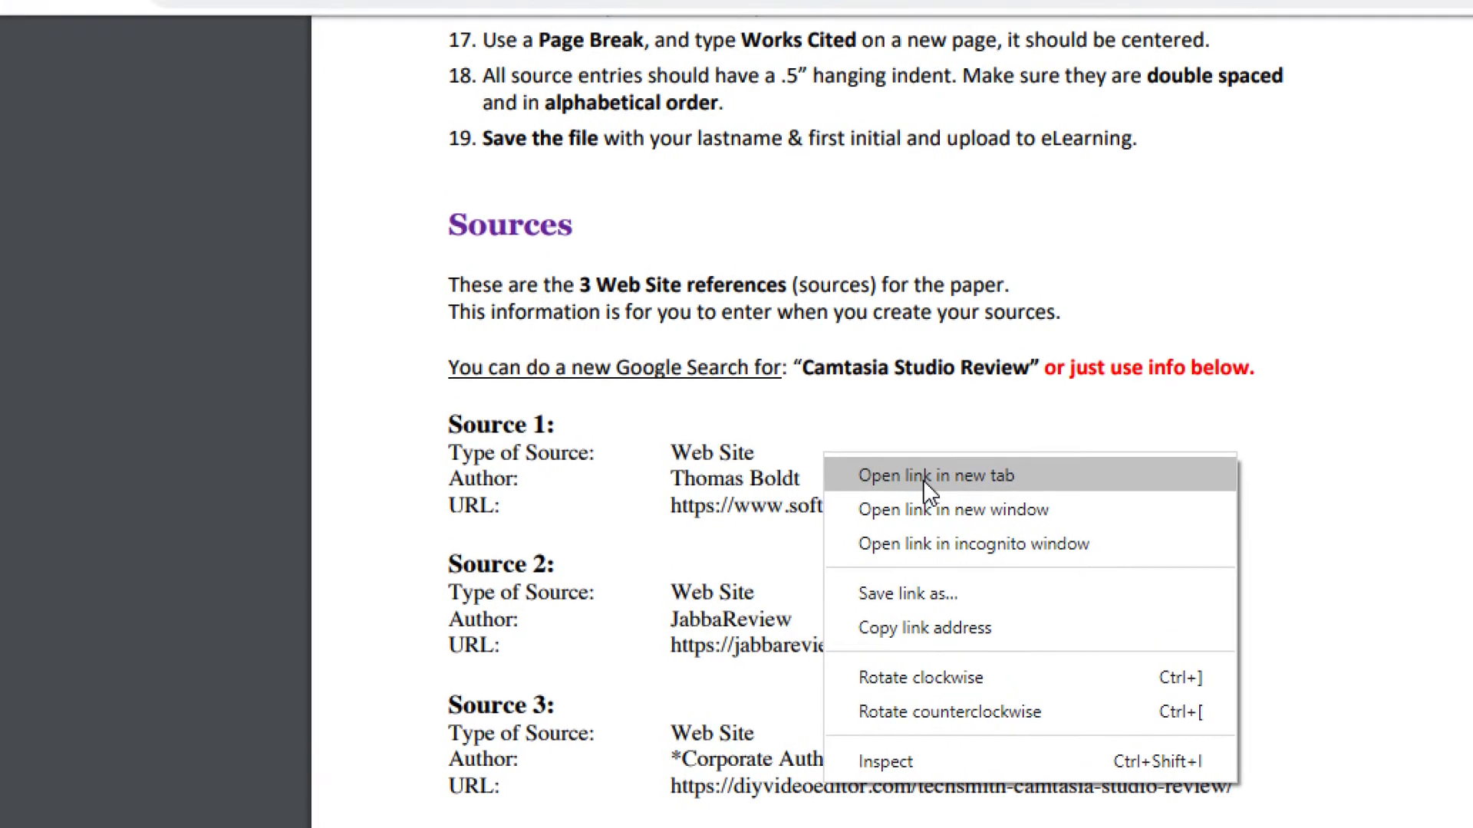
pyautogui.click(909, 563)
pyautogui.click(685, 83)
pyautogui.hotkey('ctrl', 'c')
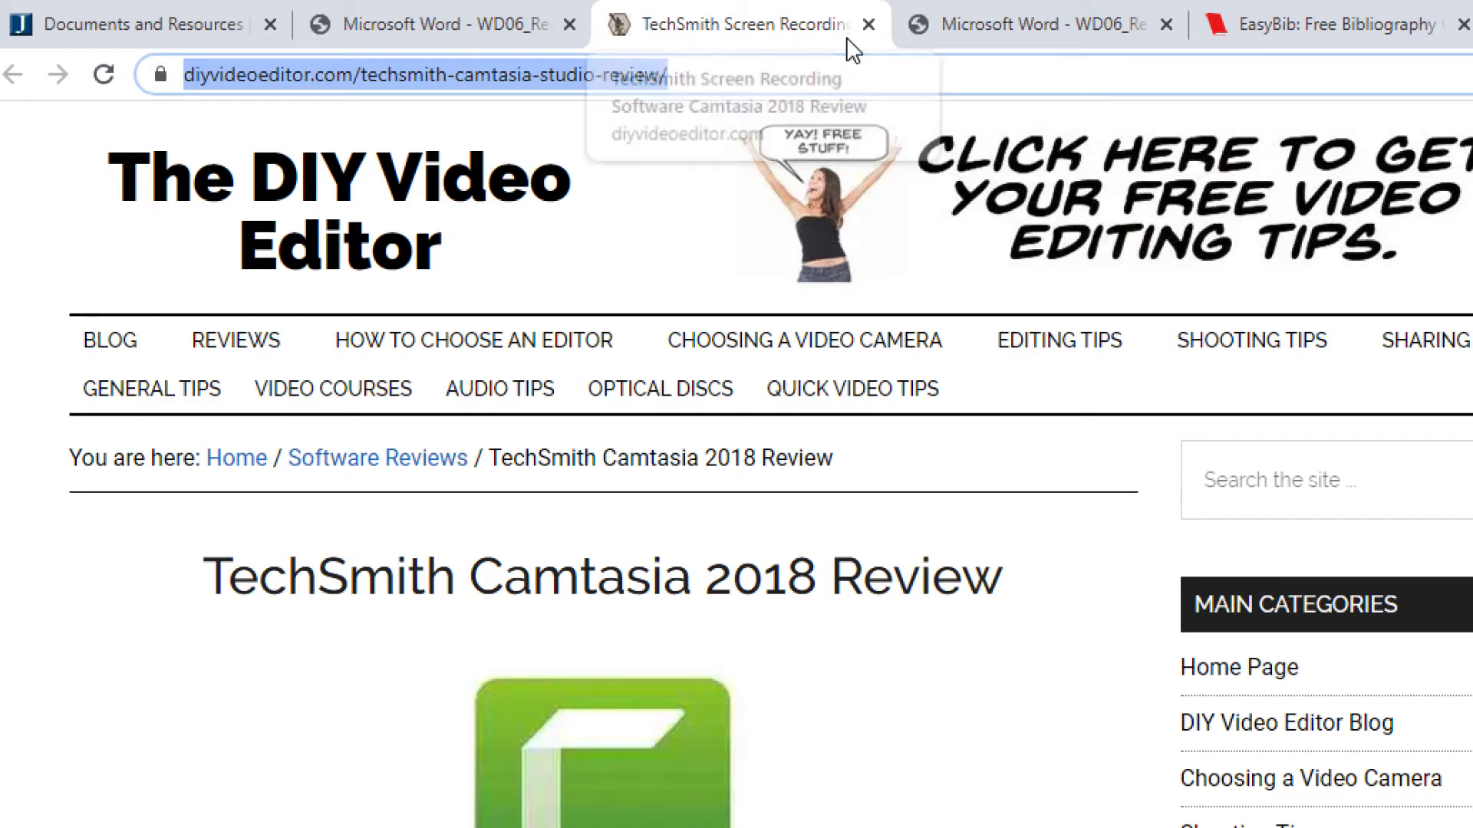
pyautogui.click(867, 25)
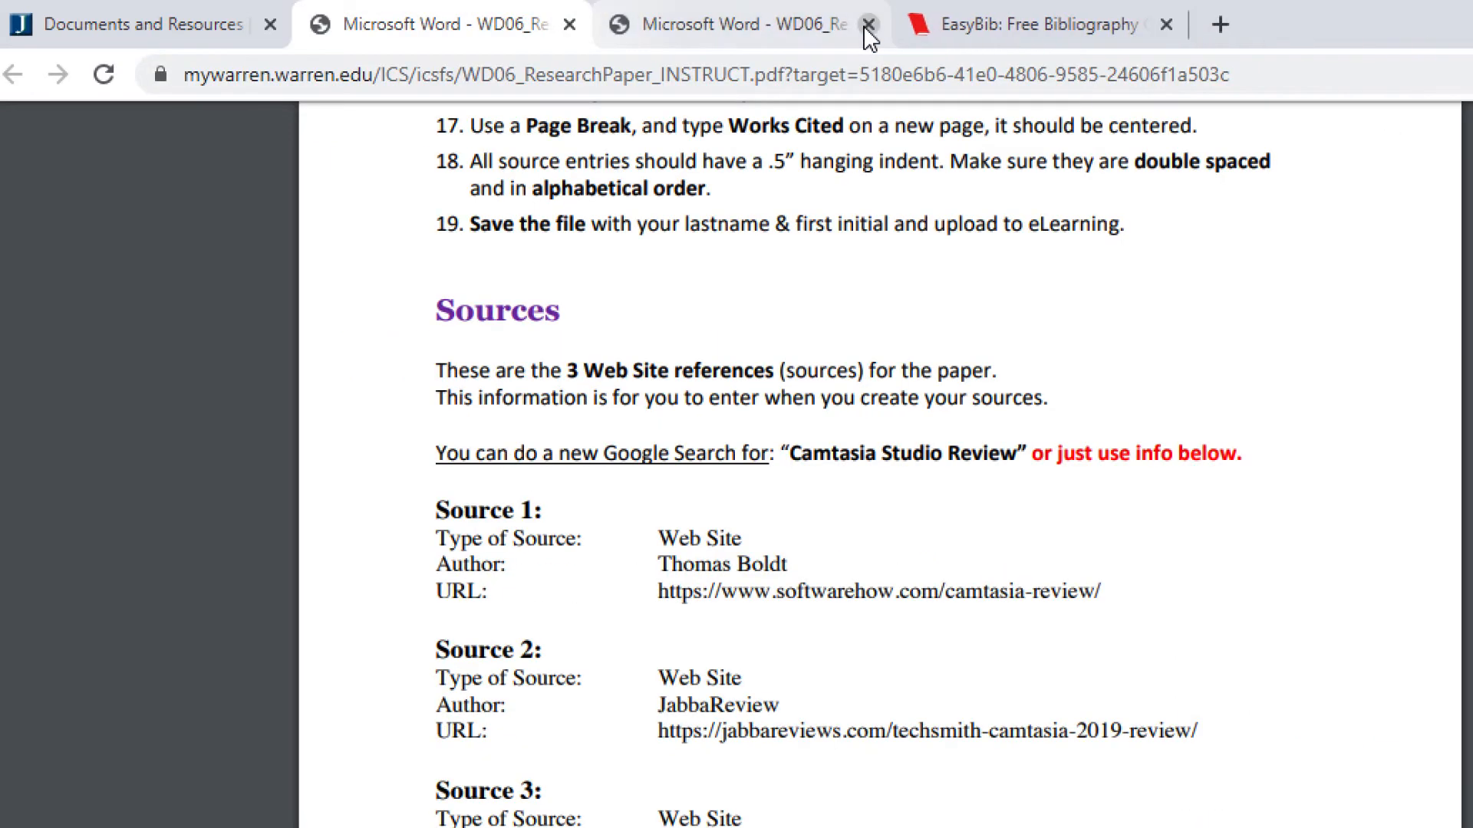
pyautogui.click(1036, 30)
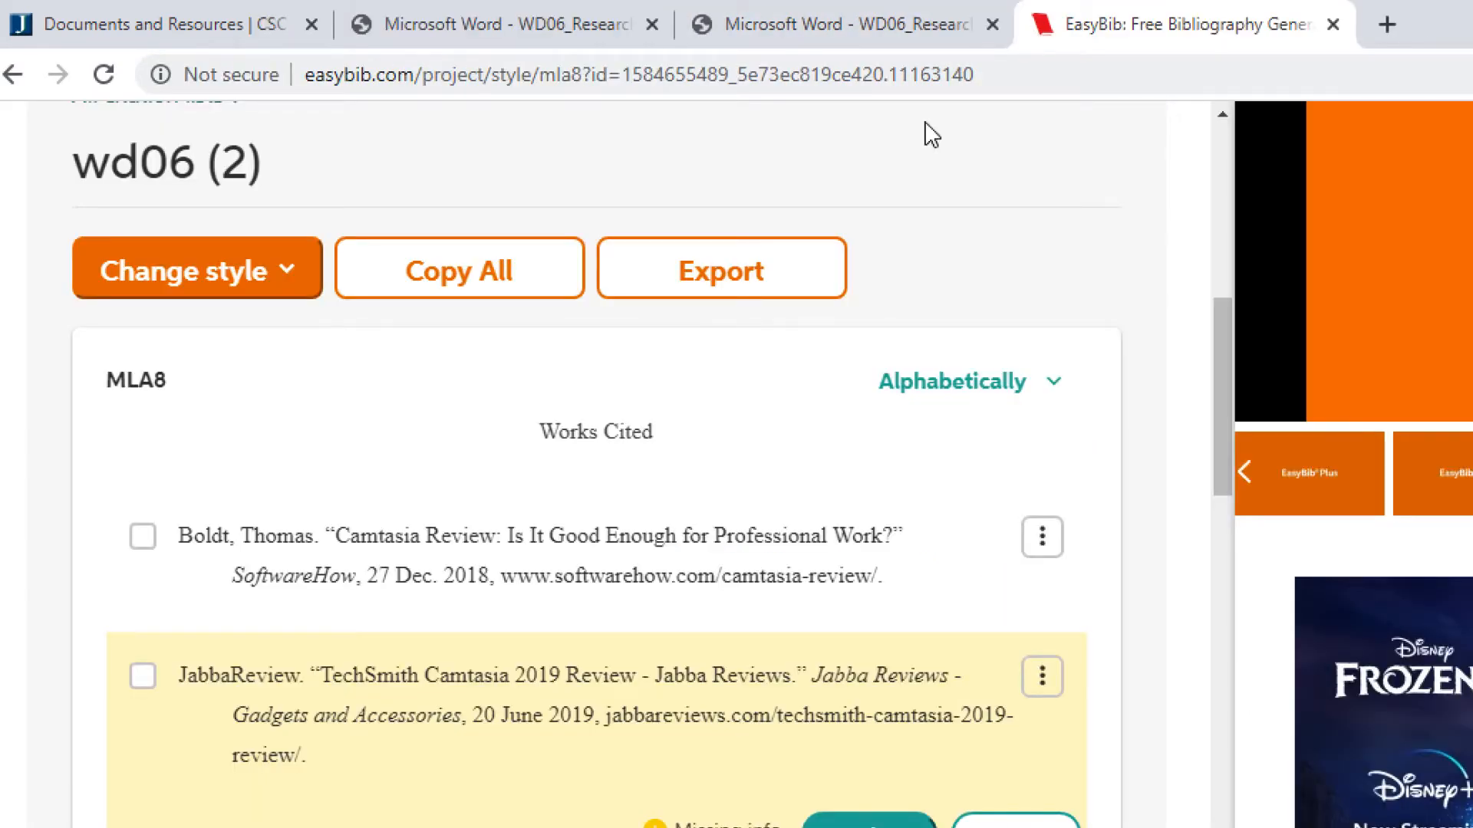
pyautogui.scroll(5, 420, 390)
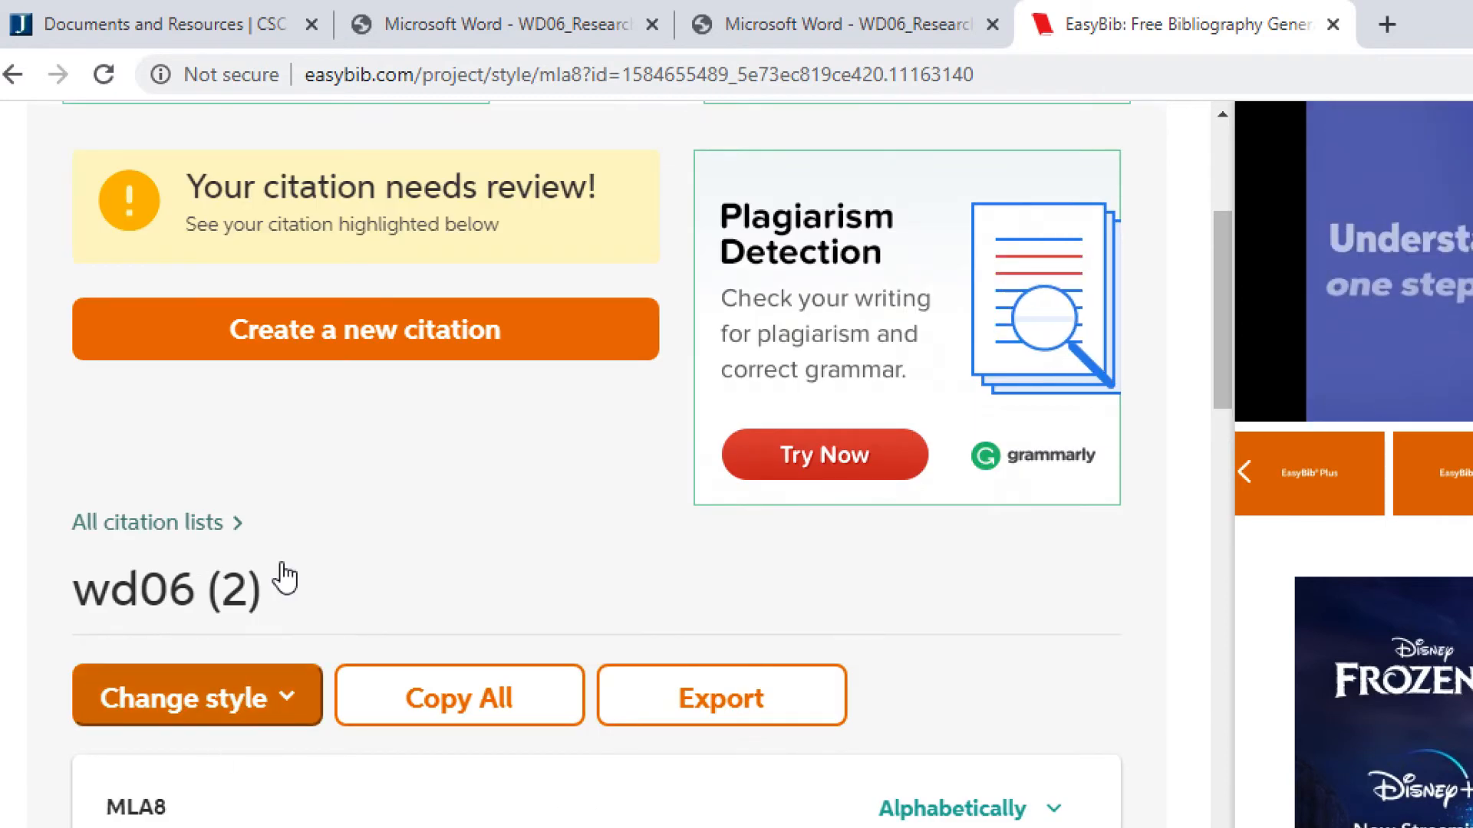
pyautogui.click(424, 331)
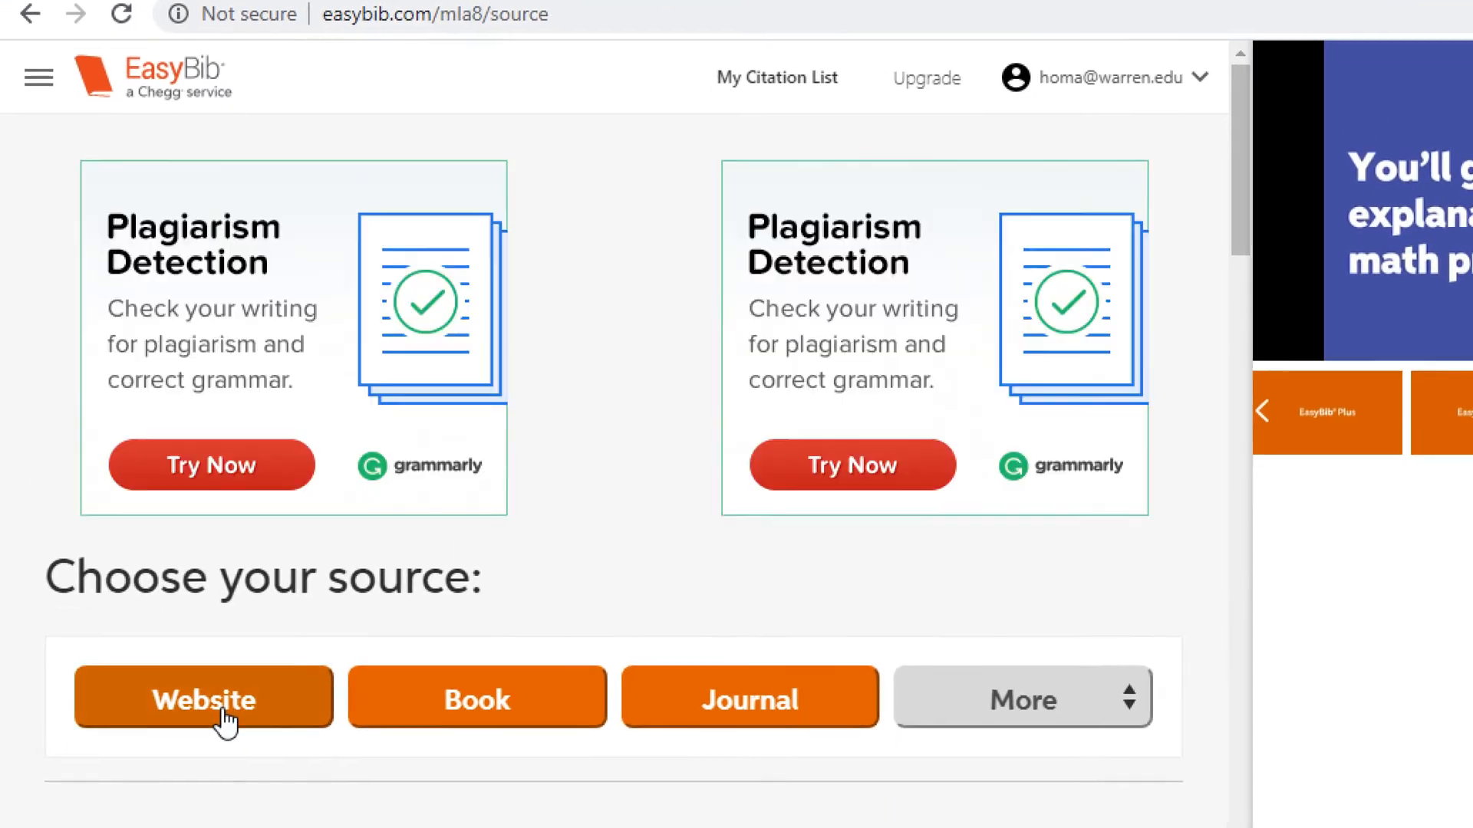
# - Cite the pasted DIY Video Editor address as a Website source, adding the Camtasia 2018 review
pyautogui.click(203, 759)
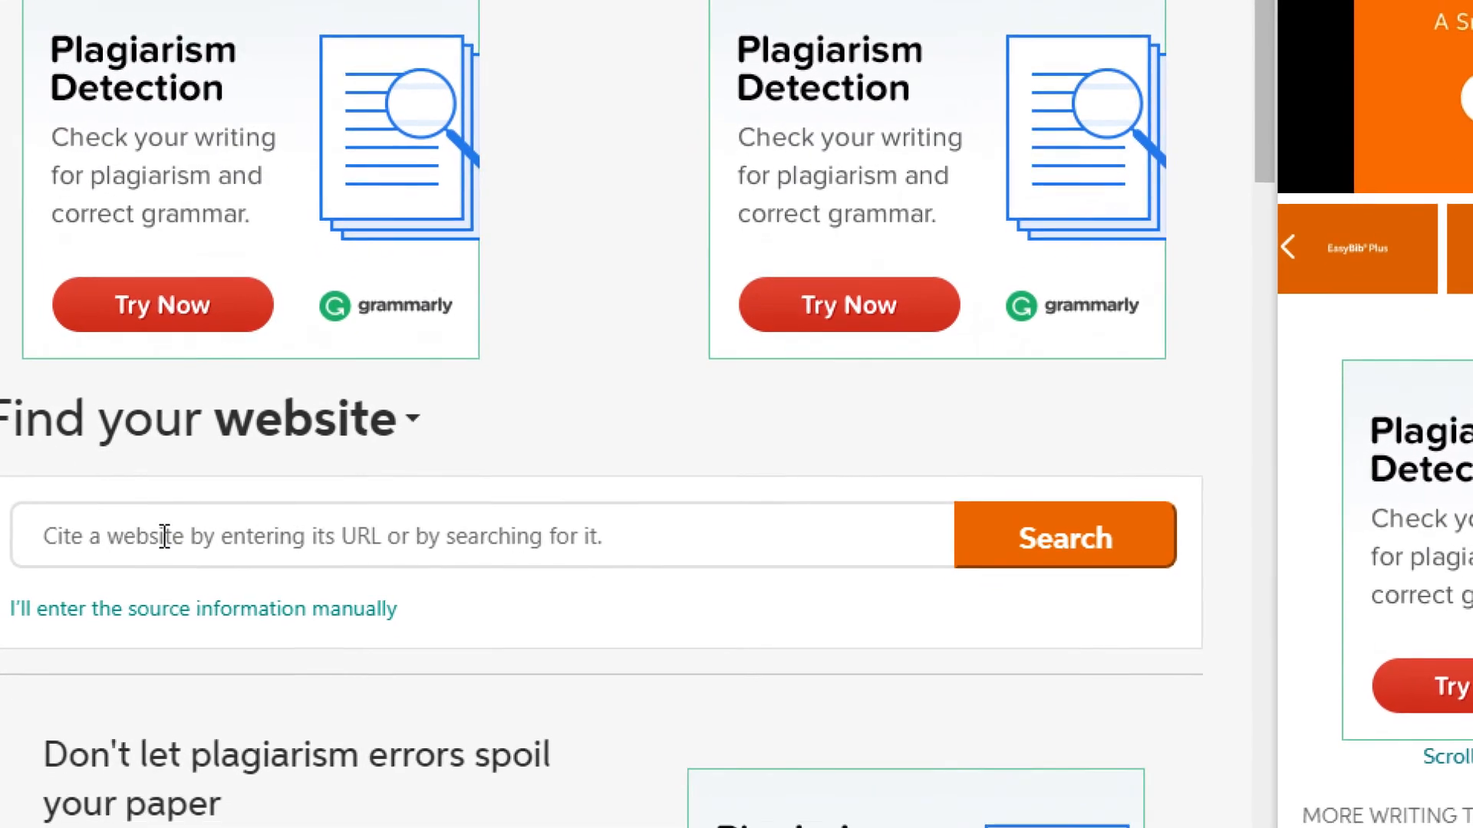
pyautogui.hotkey('ctrl', 'v')
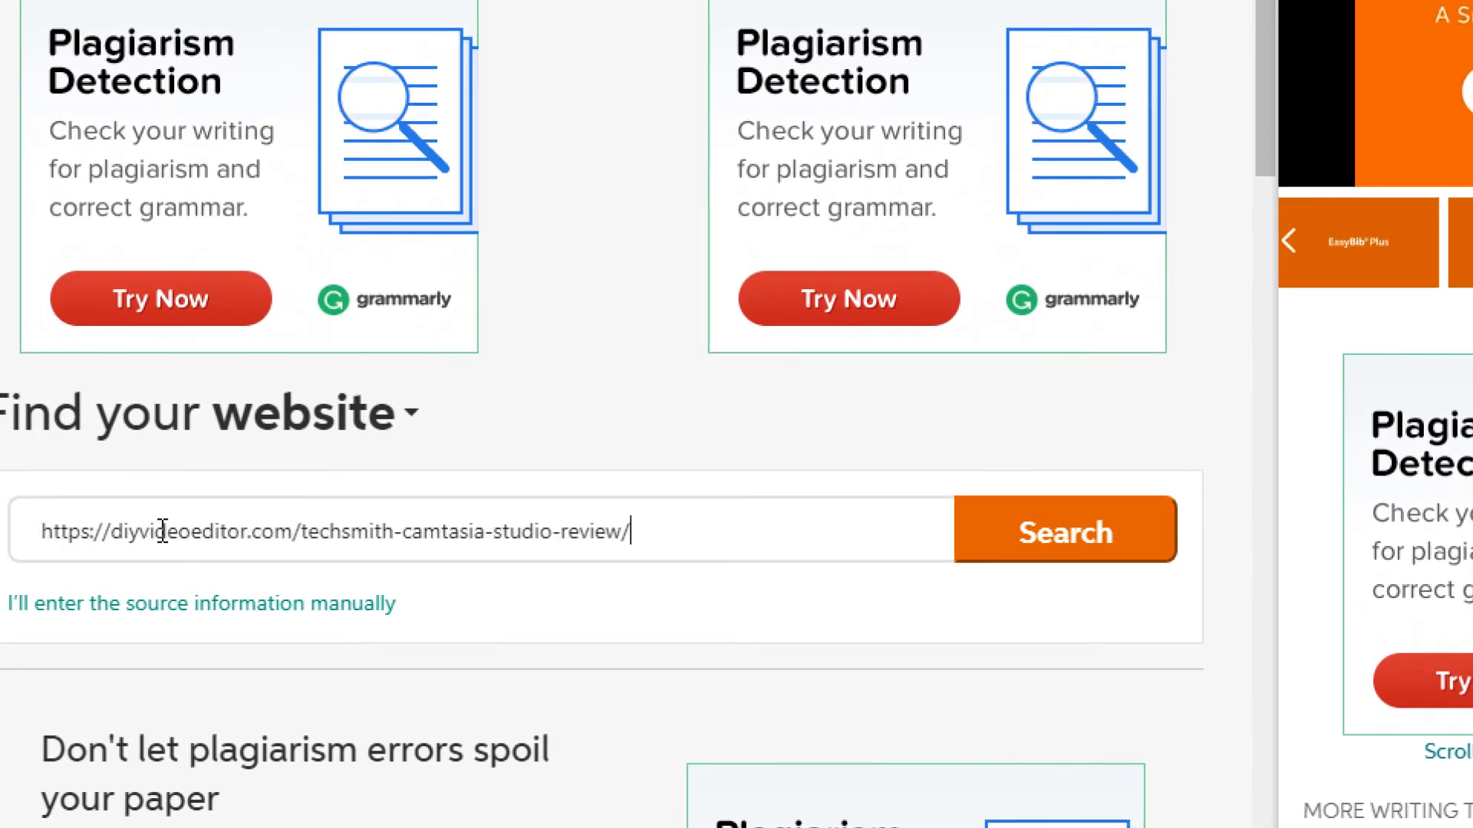
pyautogui.click(1028, 635)
pyautogui.click(1136, 599)
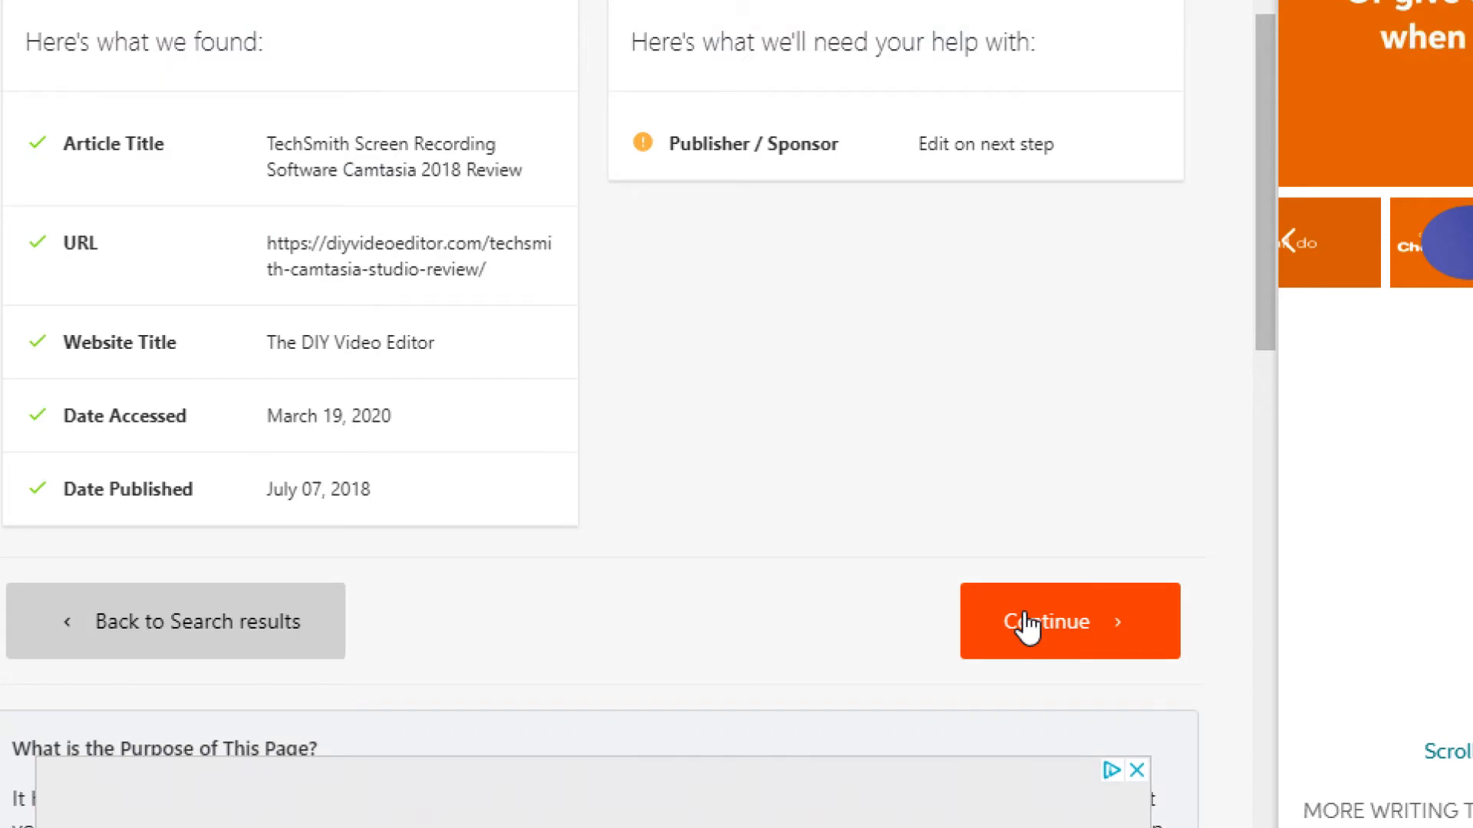
pyautogui.click(1026, 625)
pyautogui.click(924, 483)
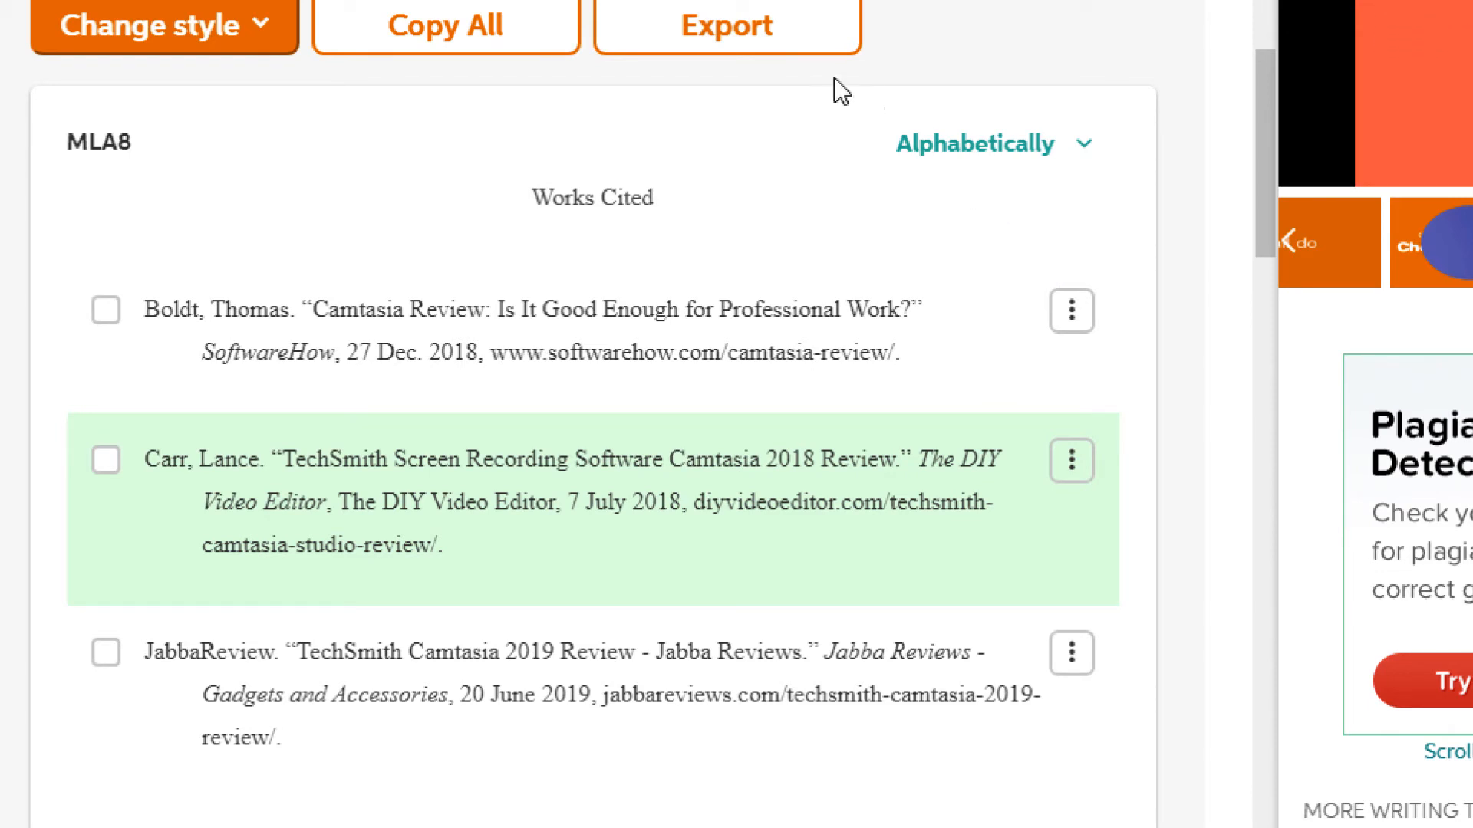
# - Export the three-entry list to a Word .docx and copy its Works Cited heading and citations
pyautogui.click(754, 40)
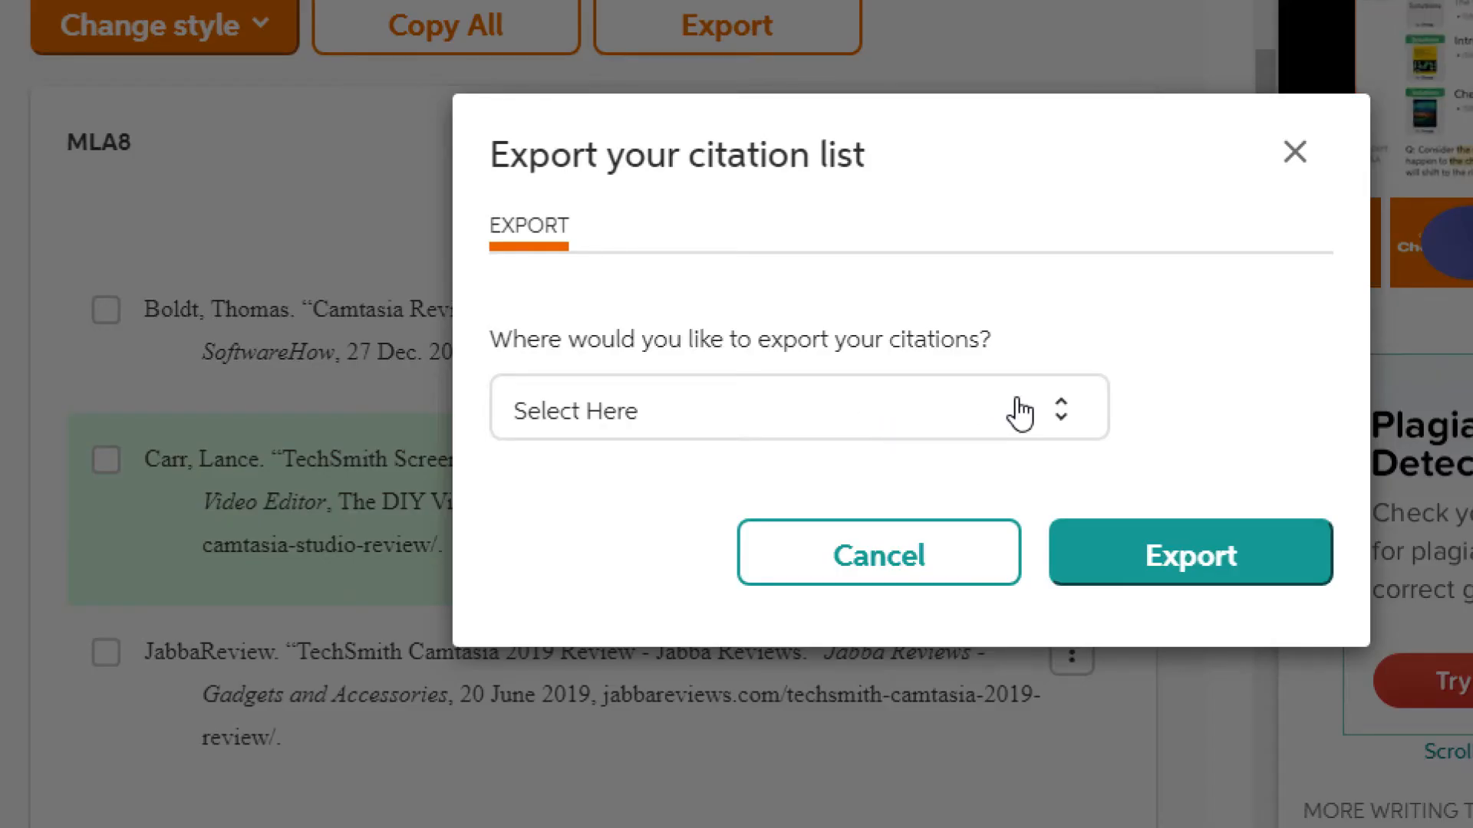
pyautogui.click(1039, 418)
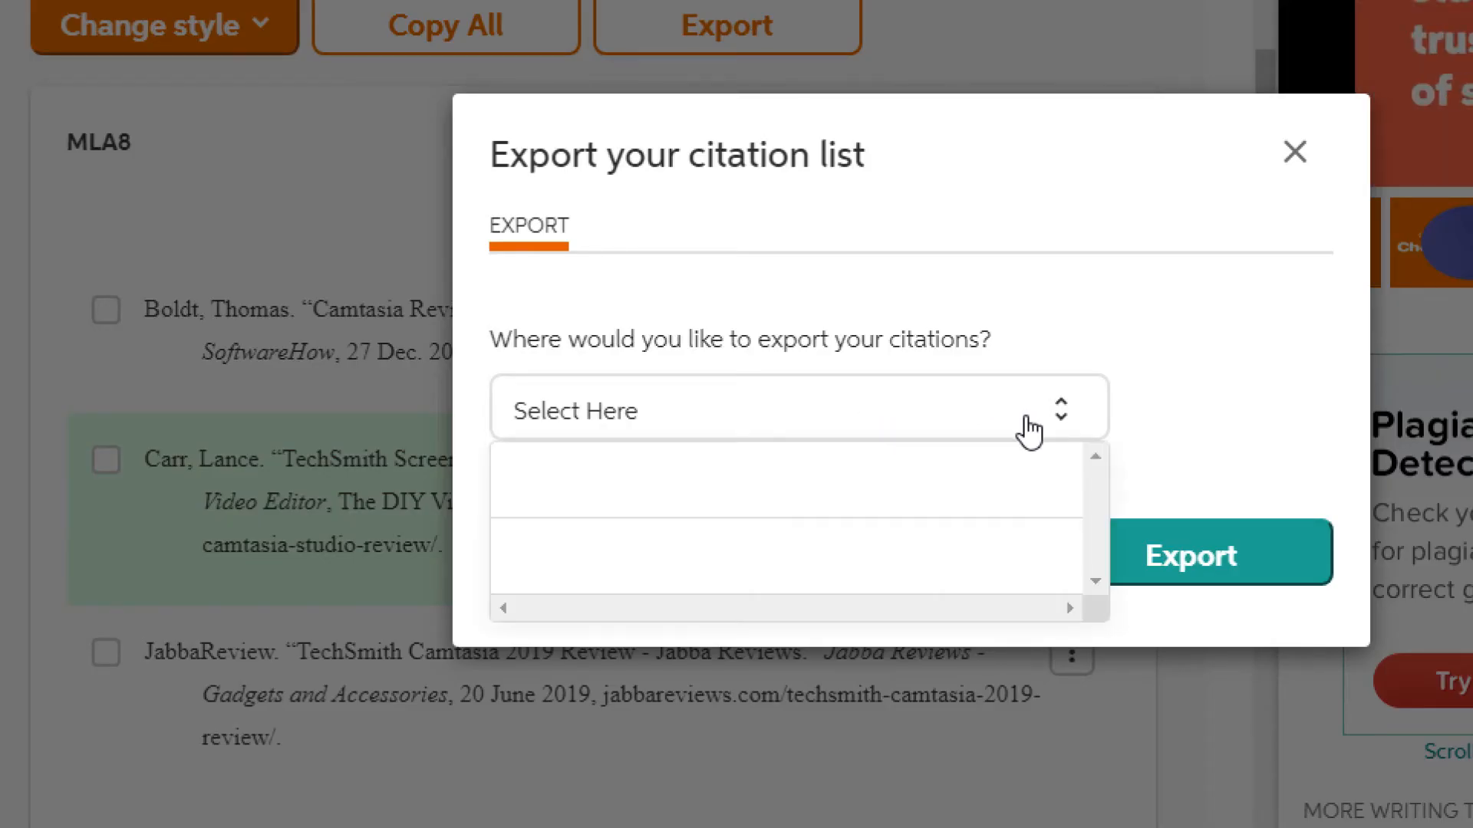
pyautogui.click(835, 491)
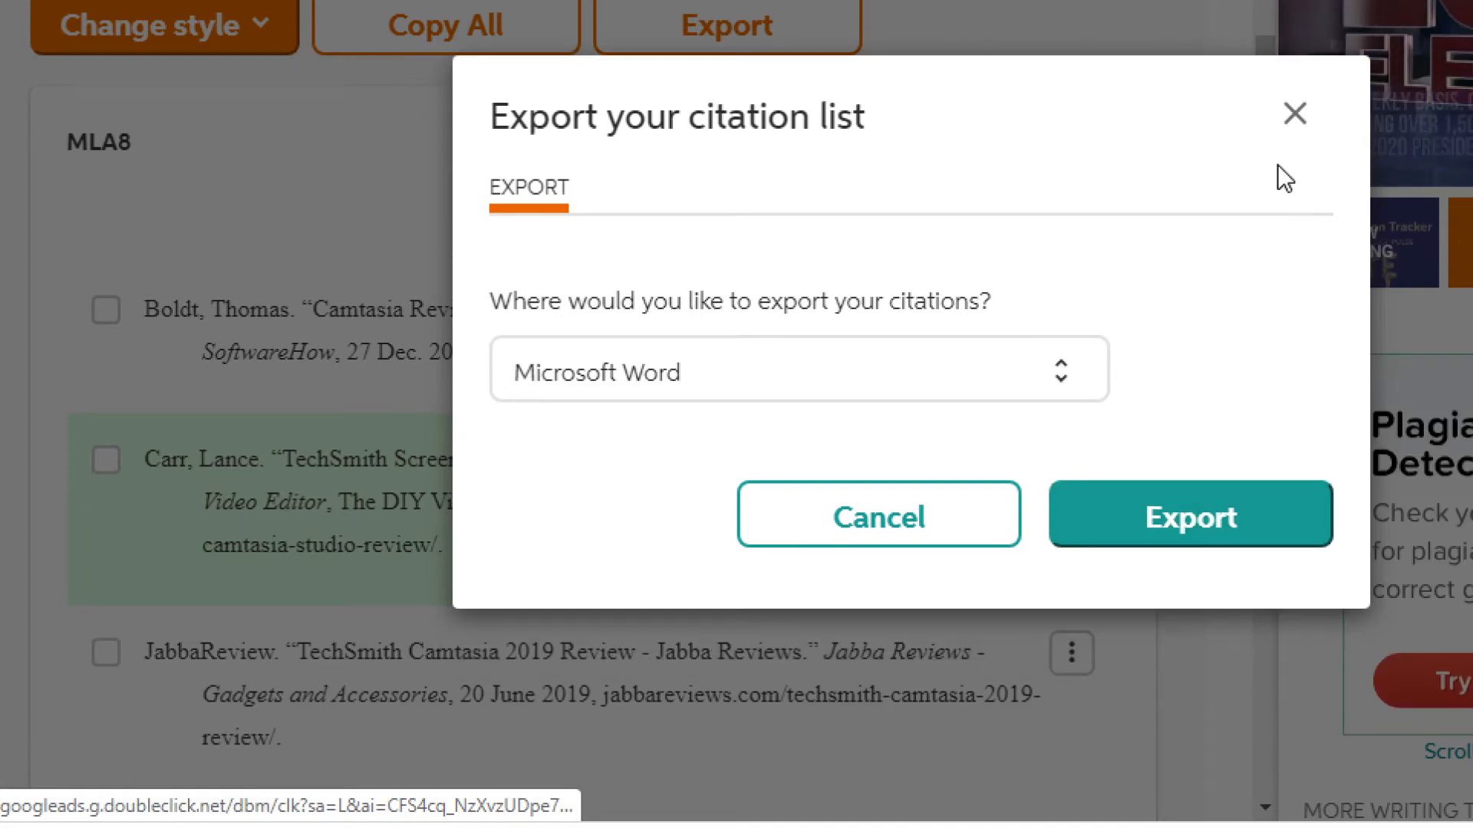
pyautogui.click(1297, 117)
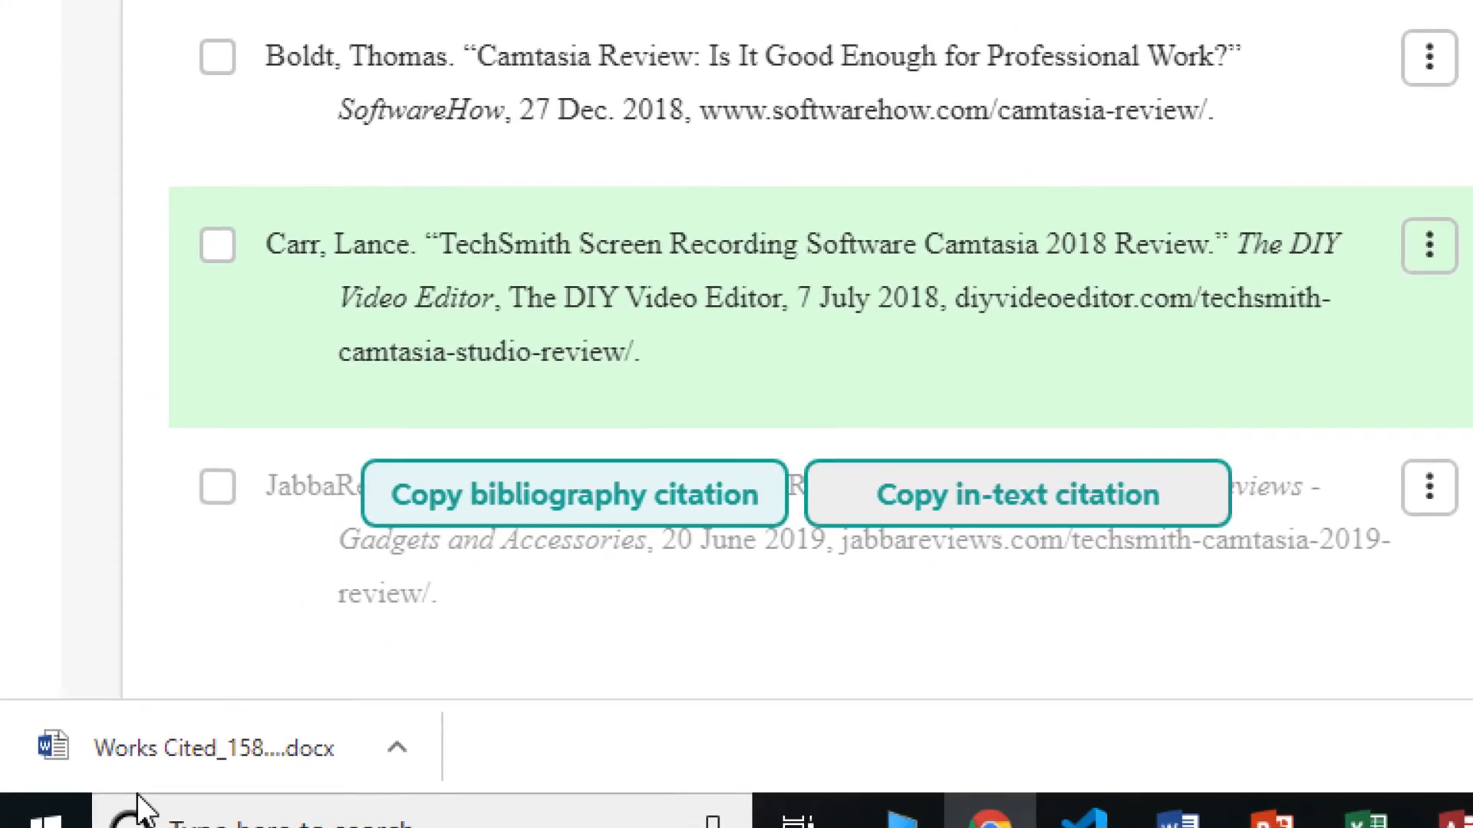
pyautogui.click(171, 748)
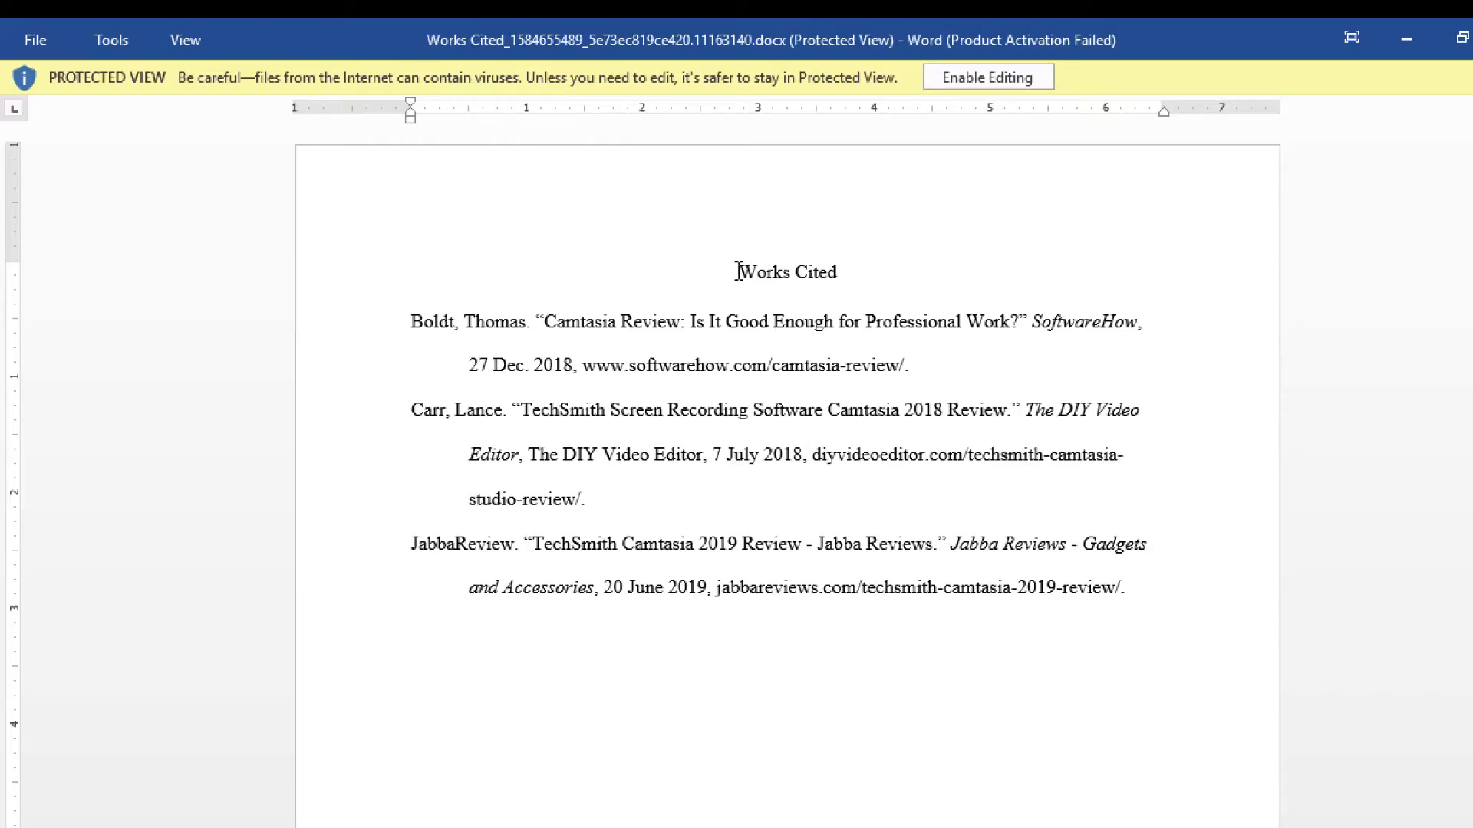
pyautogui.moveTo(737, 271); pyautogui.dragTo(1176, 622)
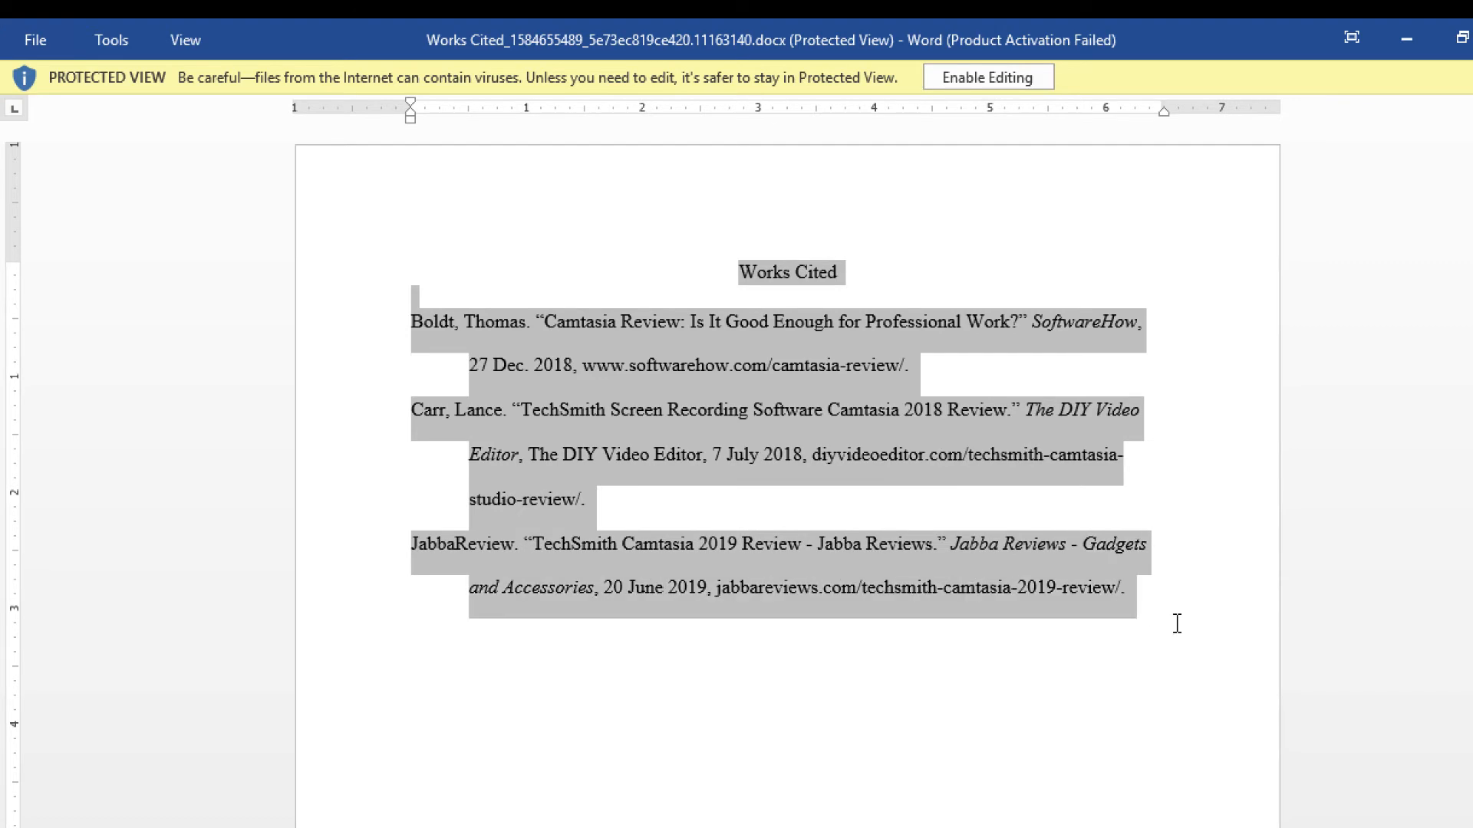
pyautogui.hotkey('alt', 'Tab')
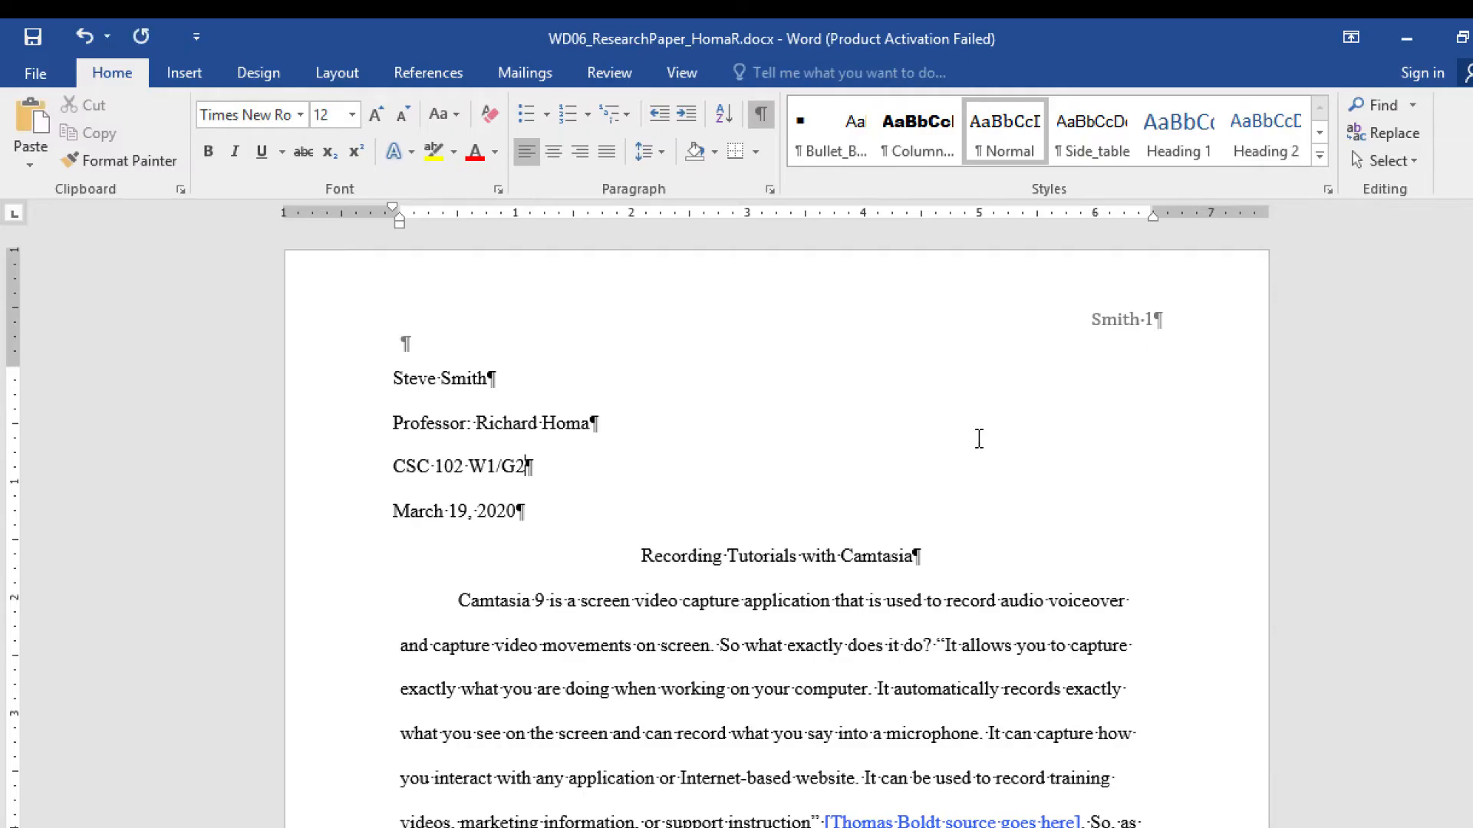
# - Delete the bracketed [Insert Page Break…] placeholder note at the end of page 3
pyautogui.scroll(-5, 978, 440)
pyautogui.scroll(-4, 979, 440)
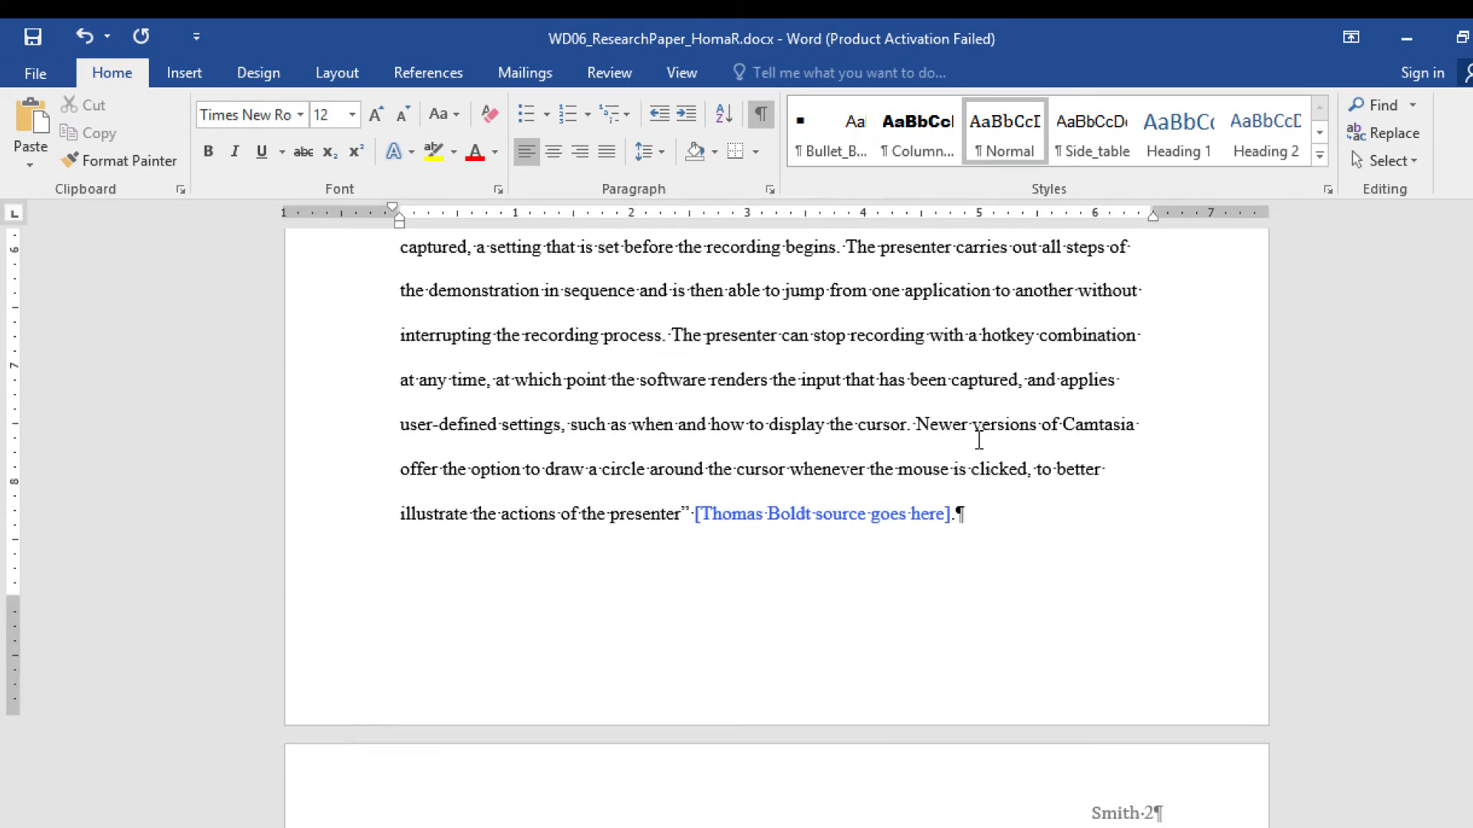
pyautogui.scroll(-10, 976, 439)
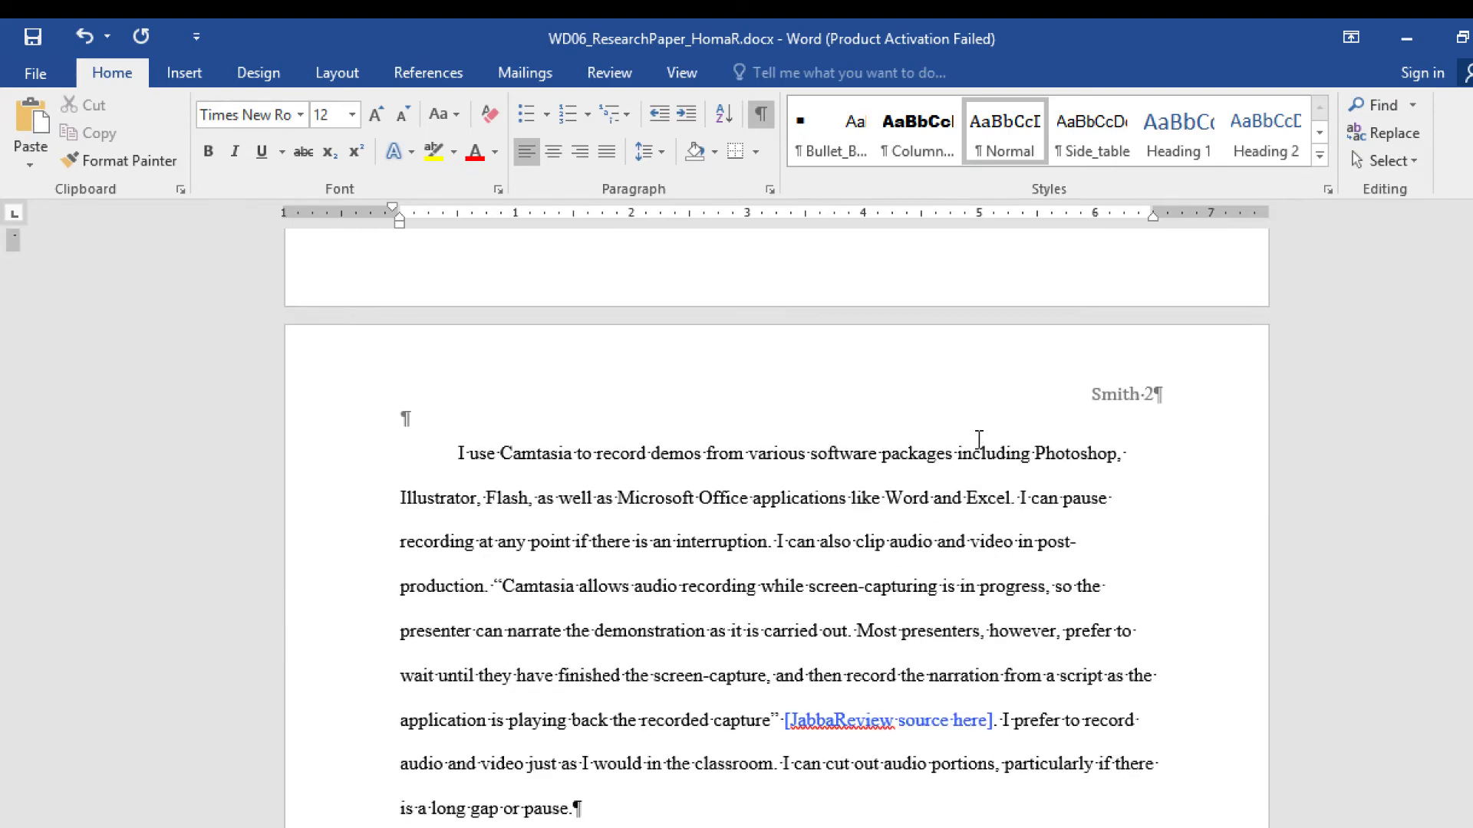
pyautogui.scroll(4, 900, 497)
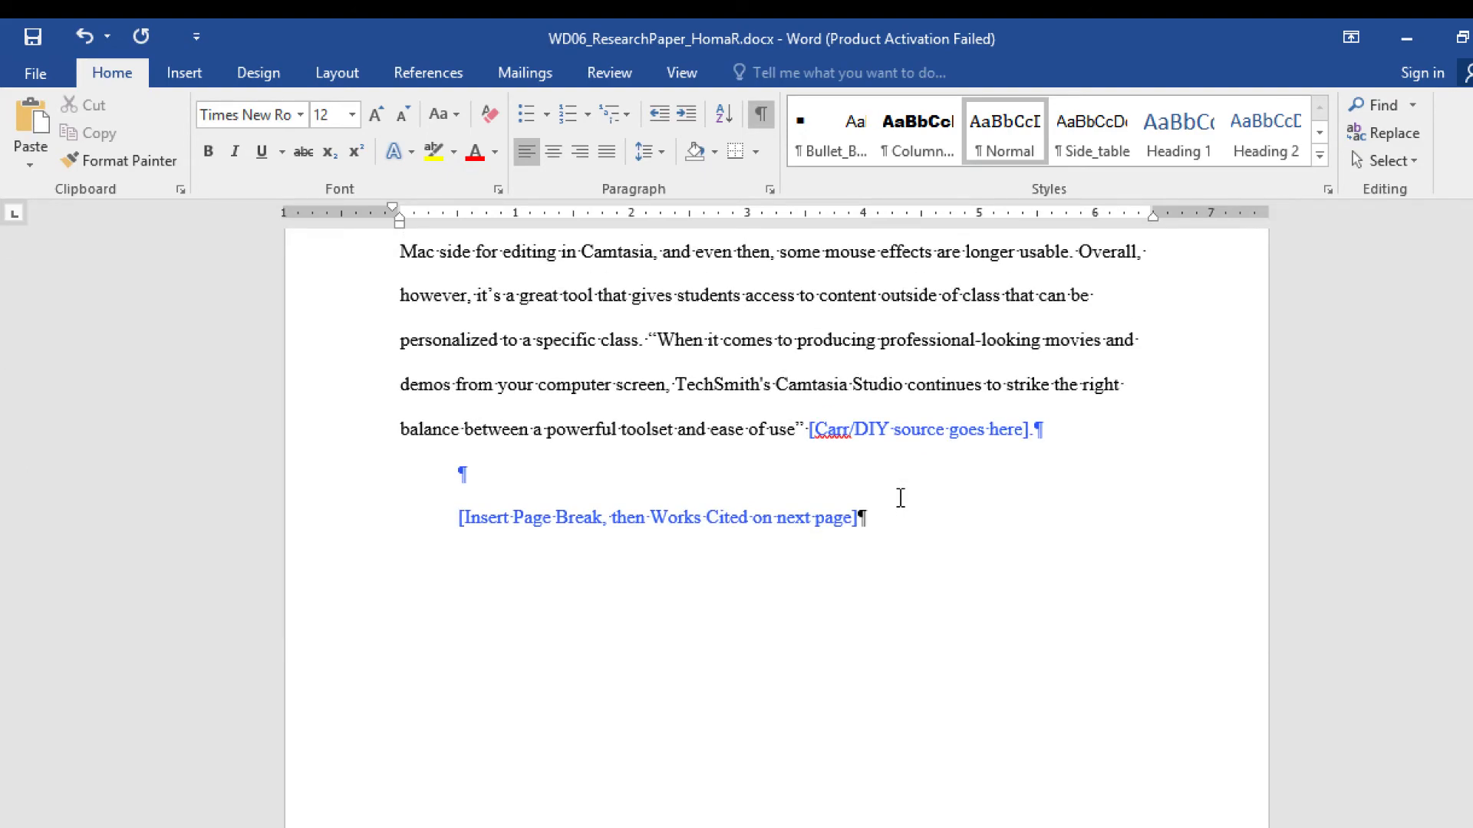
pyautogui.scroll(3, 901, 498)
pyautogui.moveTo(352, 759); pyautogui.dragTo(352, 819)
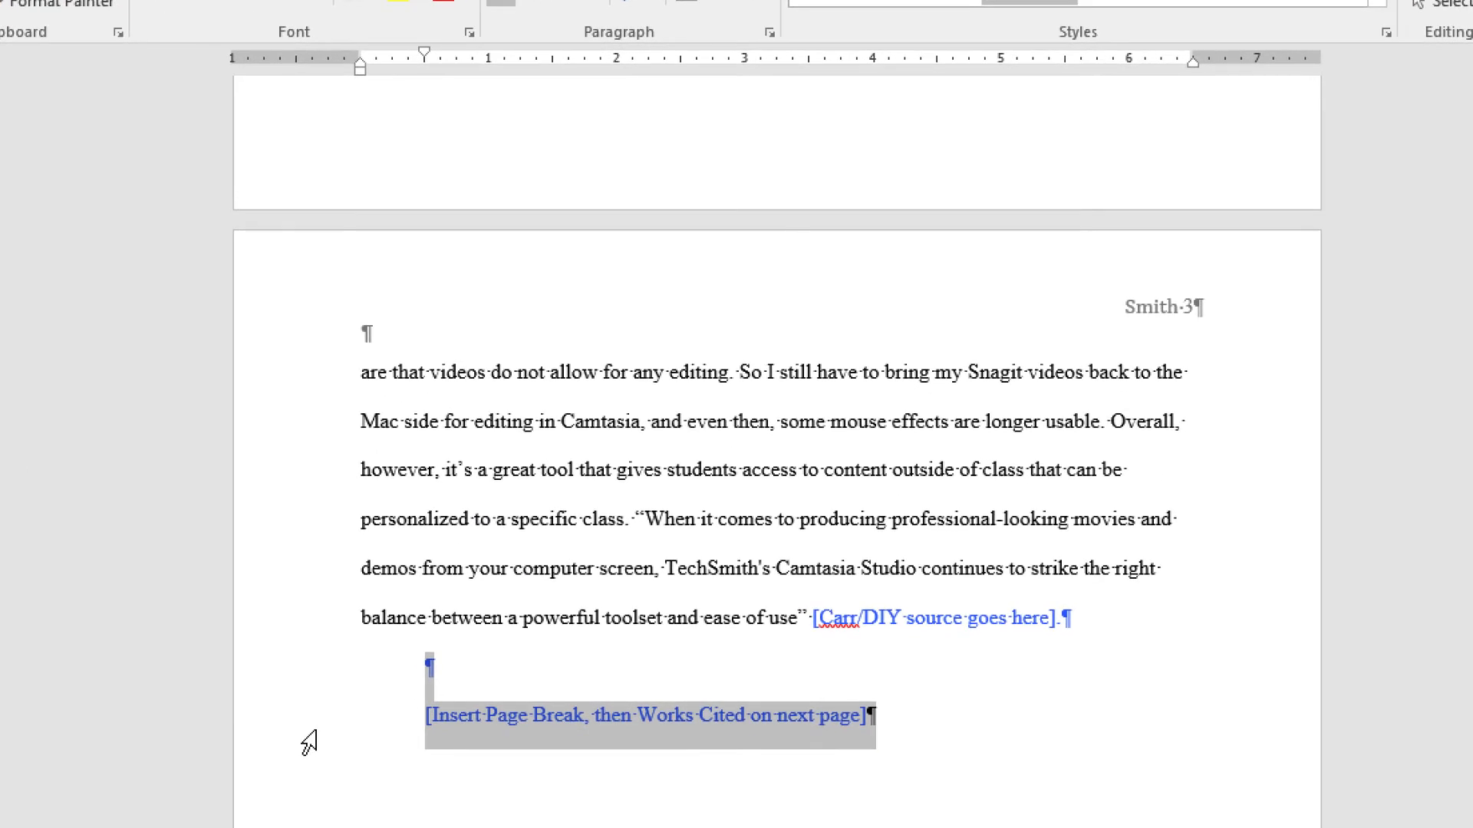
pyautogui.press('Delete')
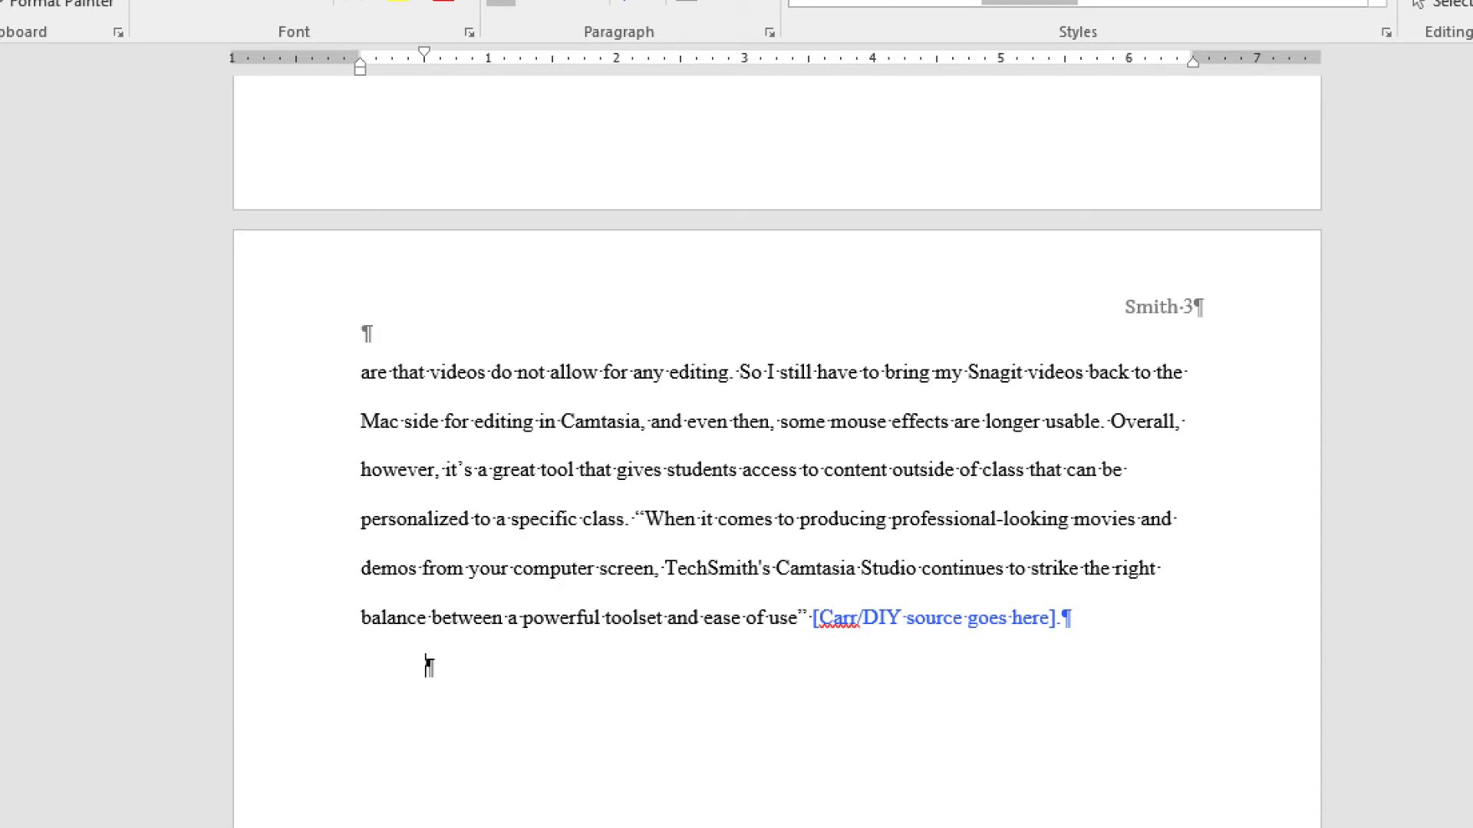
pyautogui.click(199, 46)
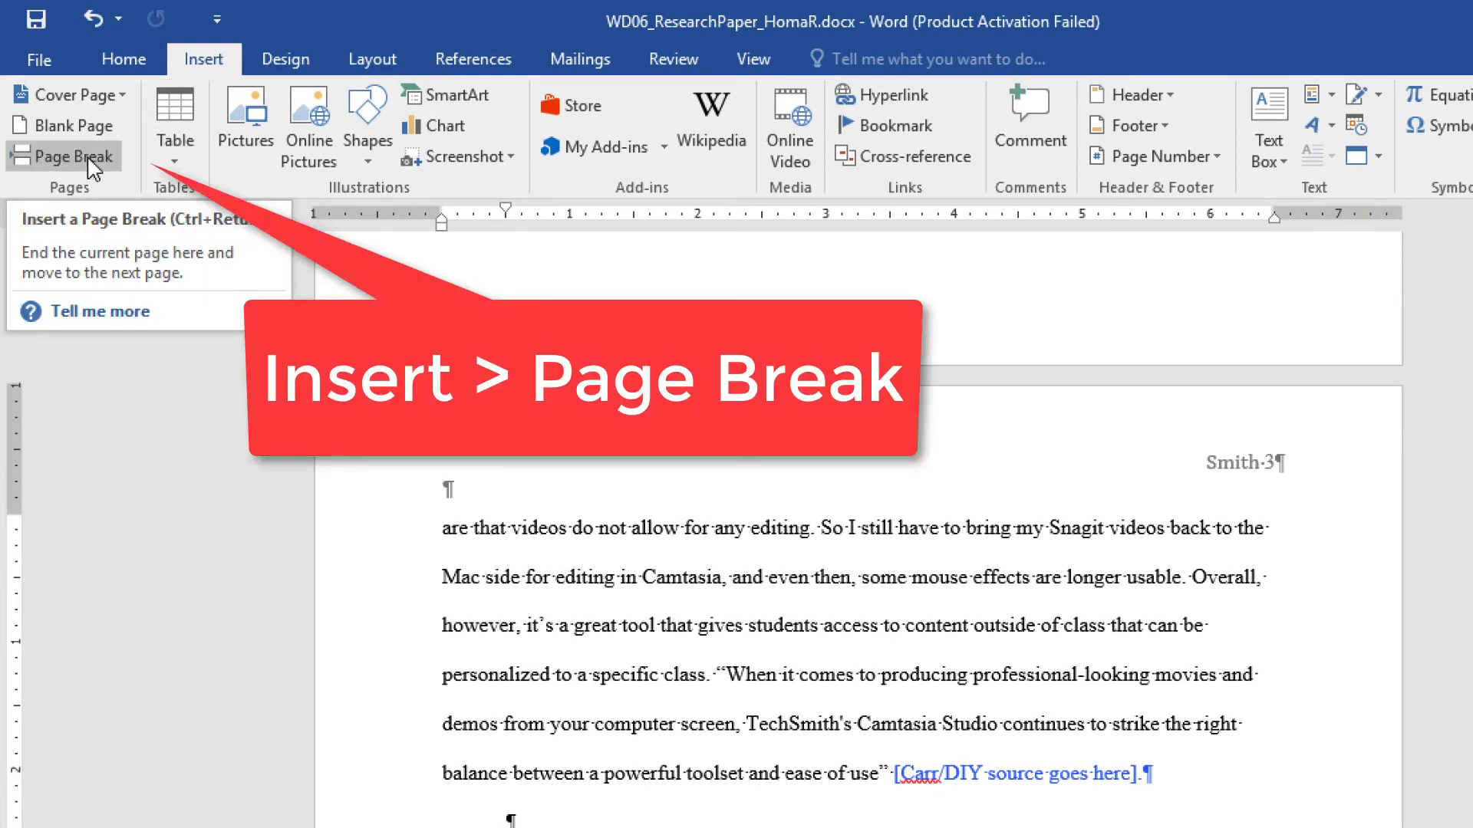
# - Insert a page break after the Carr/DIY paragraph, creating blank page 4 for the Works Cited
pyautogui.click(93, 161)
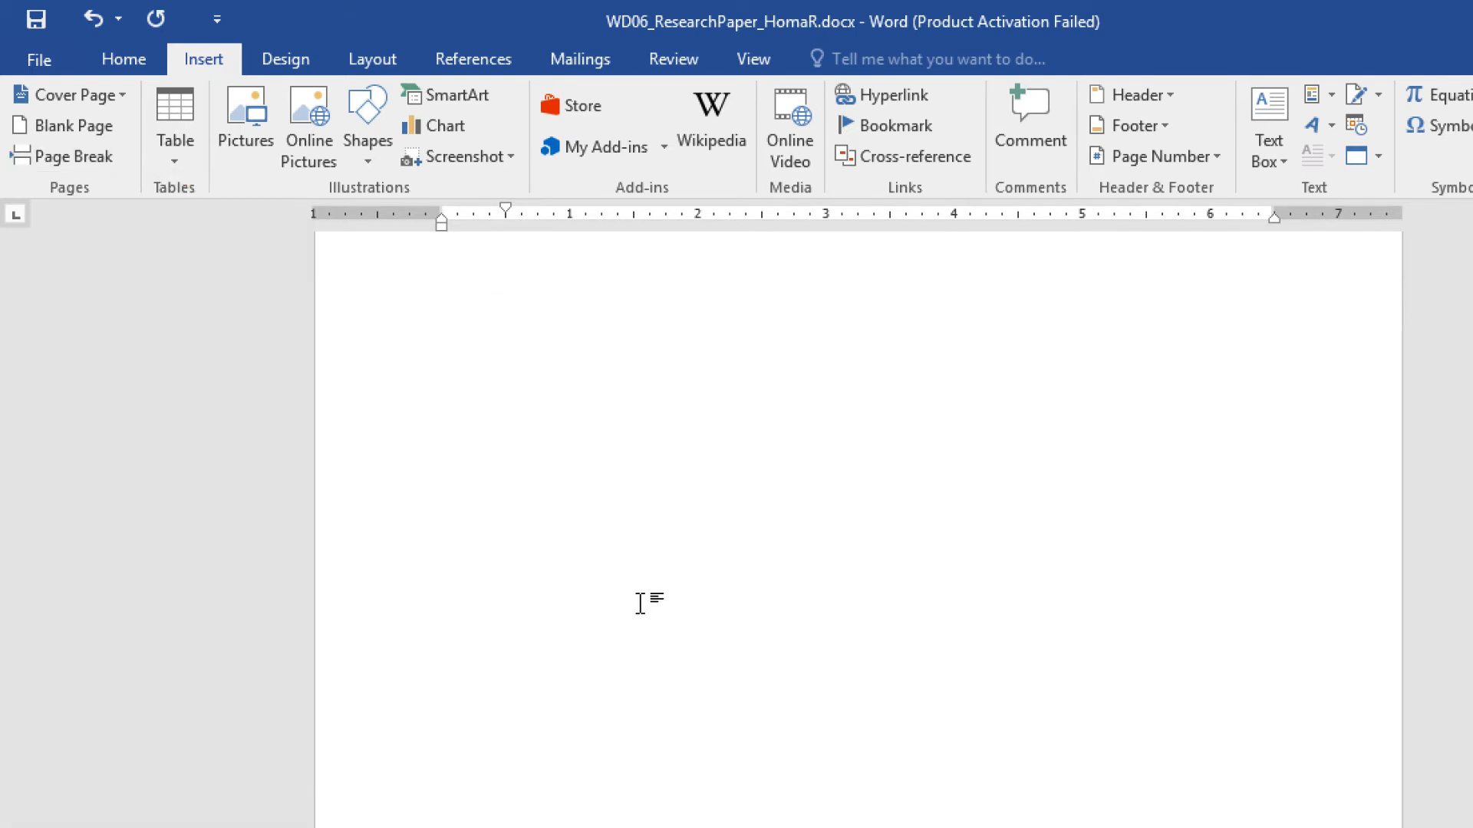
pyautogui.scroll(5, 640, 603)
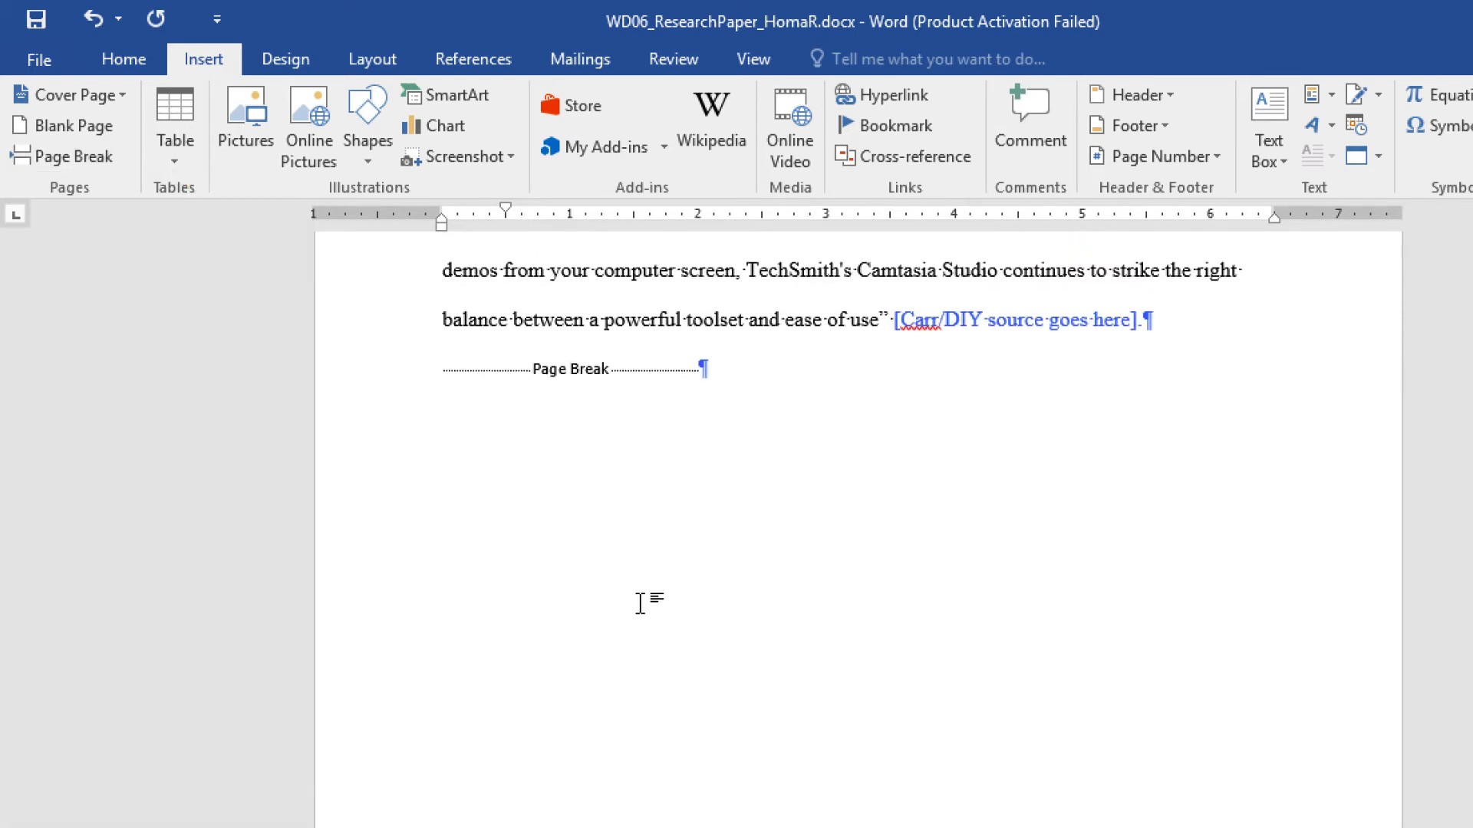
pyautogui.scroll(4, 643, 604)
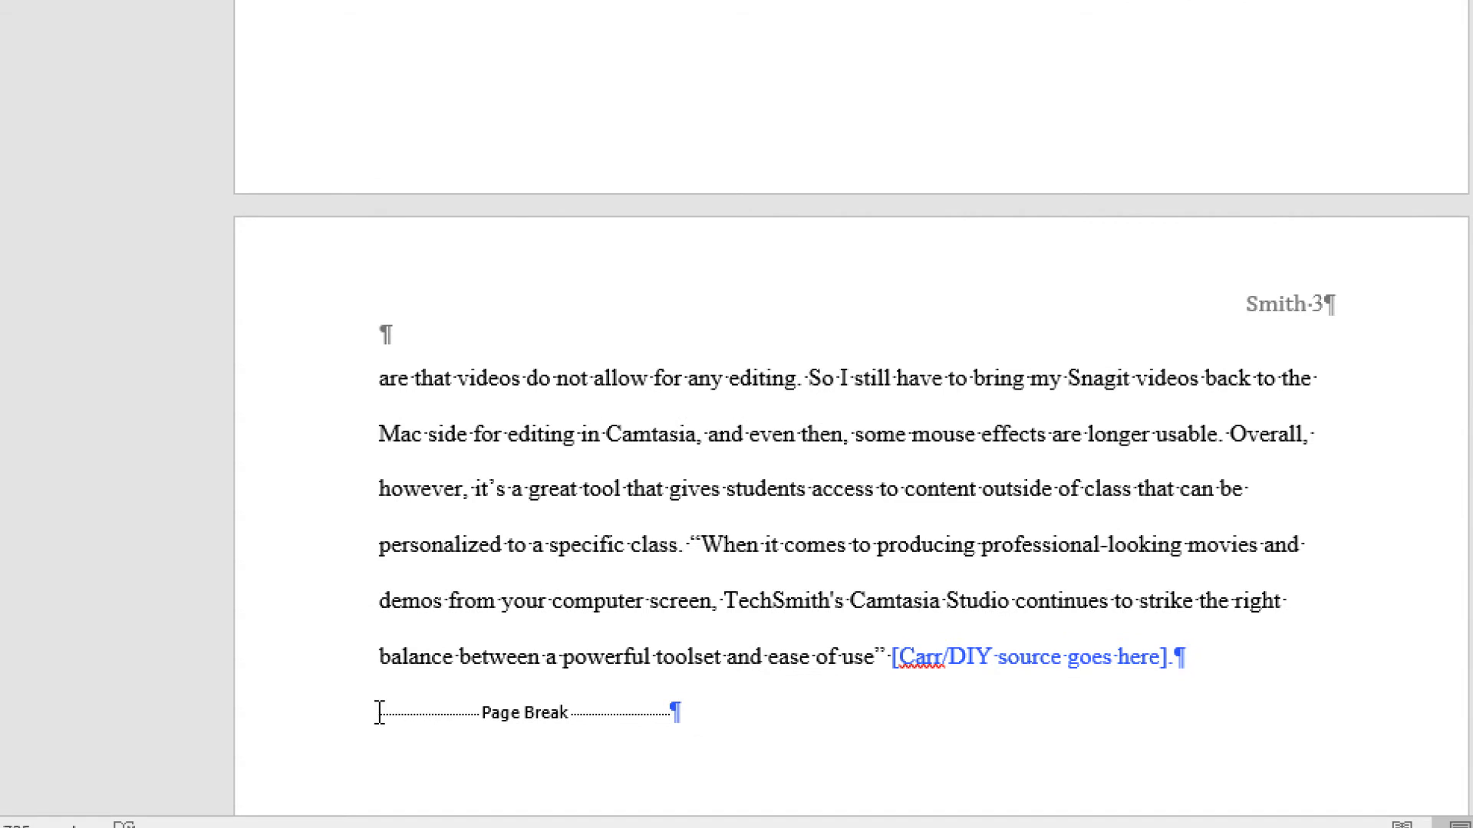
pyautogui.click(328, 725)
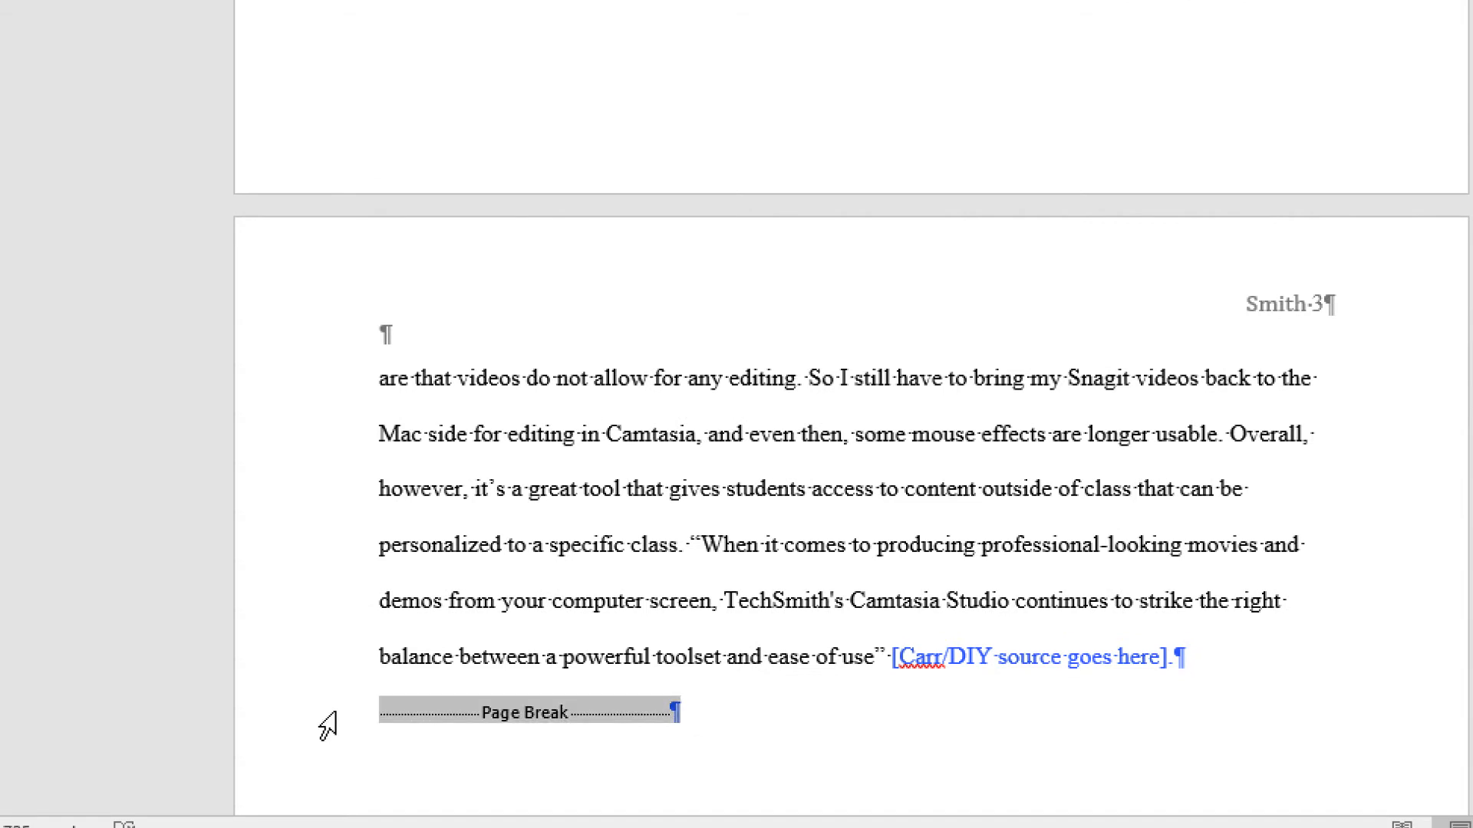
pyautogui.scroll(-5, 328, 725)
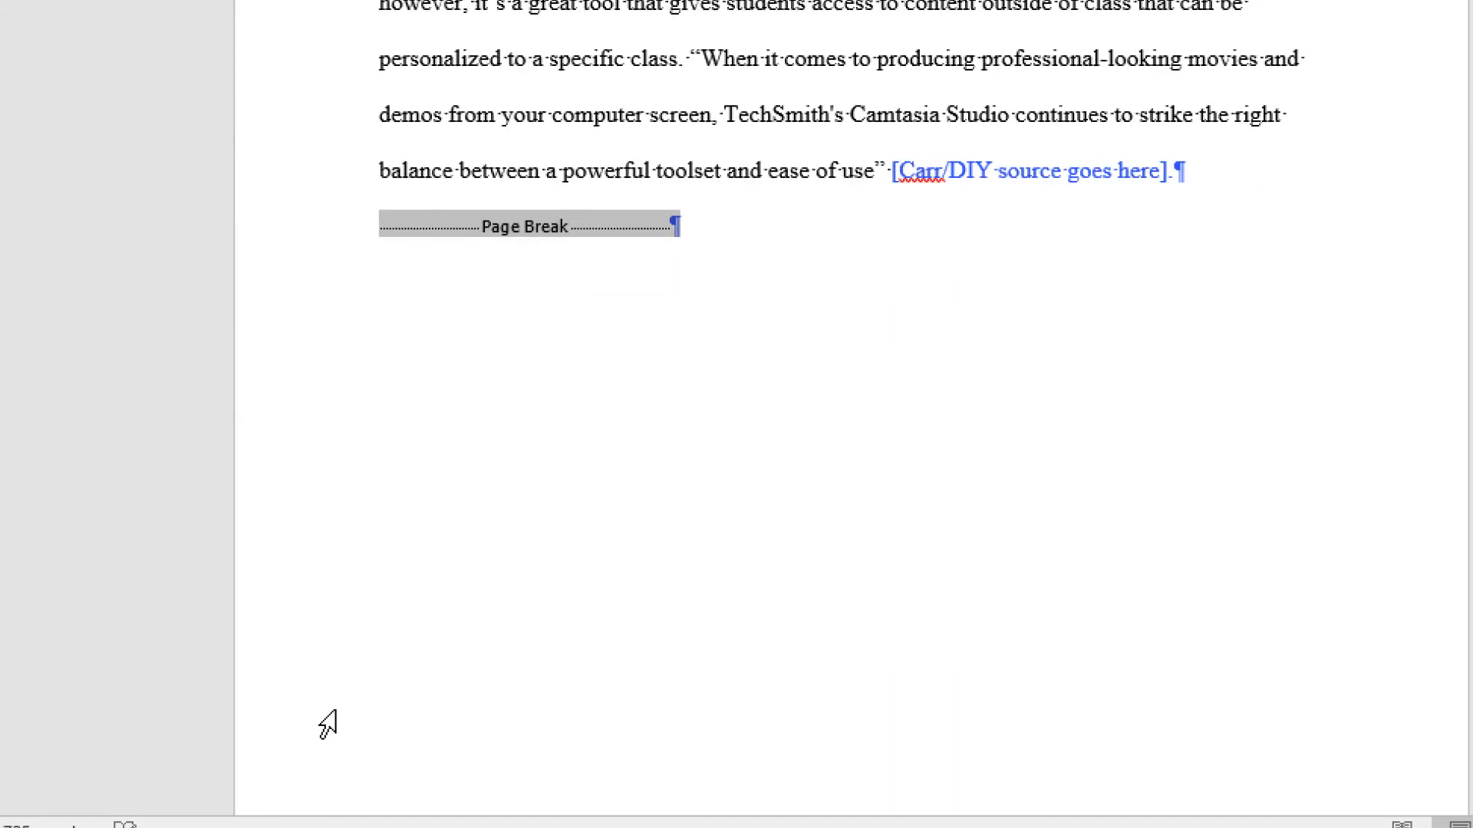
pyautogui.scroll(-4, 327, 725)
pyautogui.scroll(-5, 327, 725)
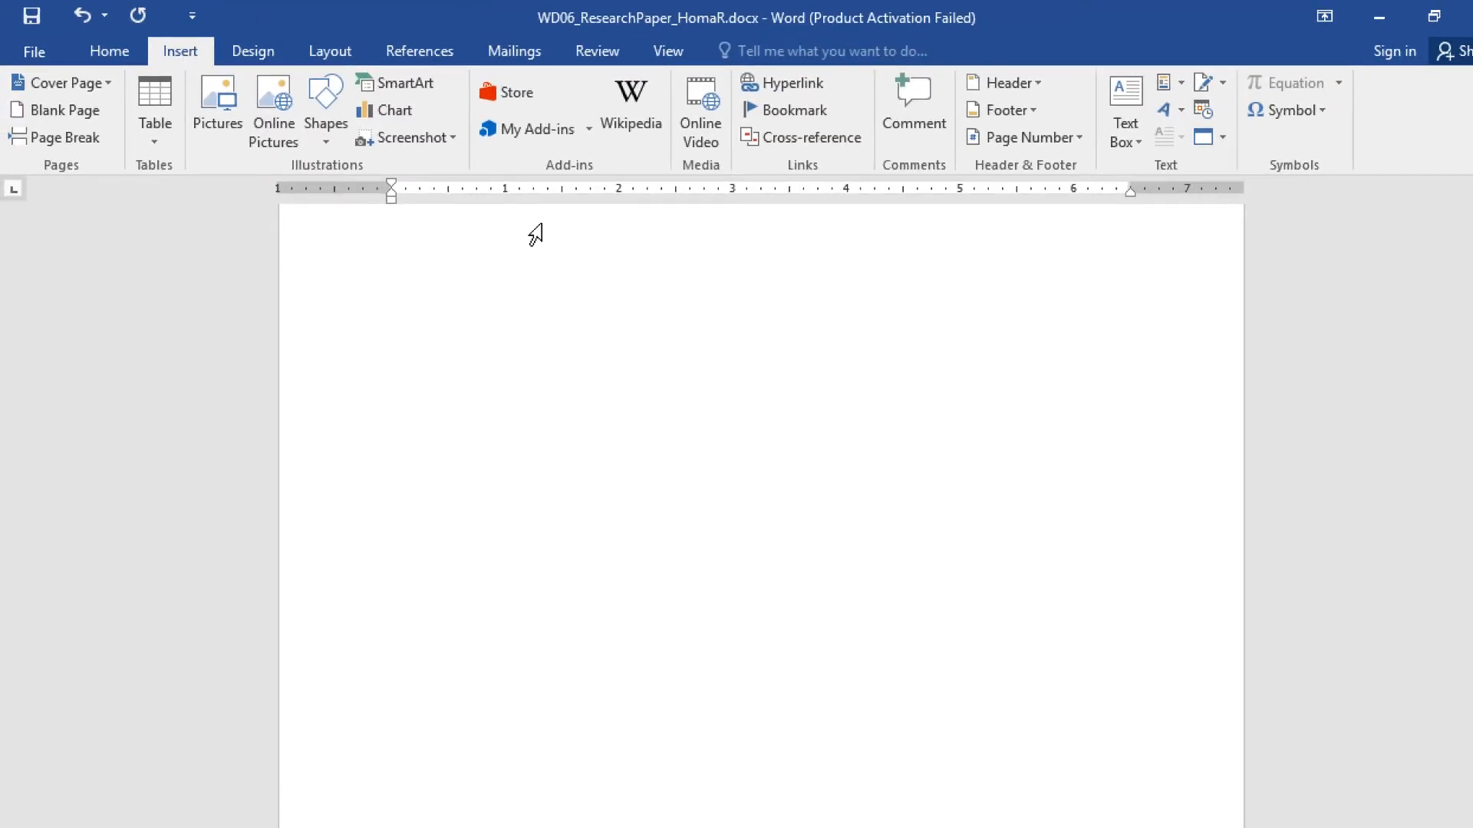
# - Move the first-line indent to 0" on the new Smith 4 page for the Works Cited content
pyautogui.scroll(5, 596, 355)
pyautogui.click(390, 713)
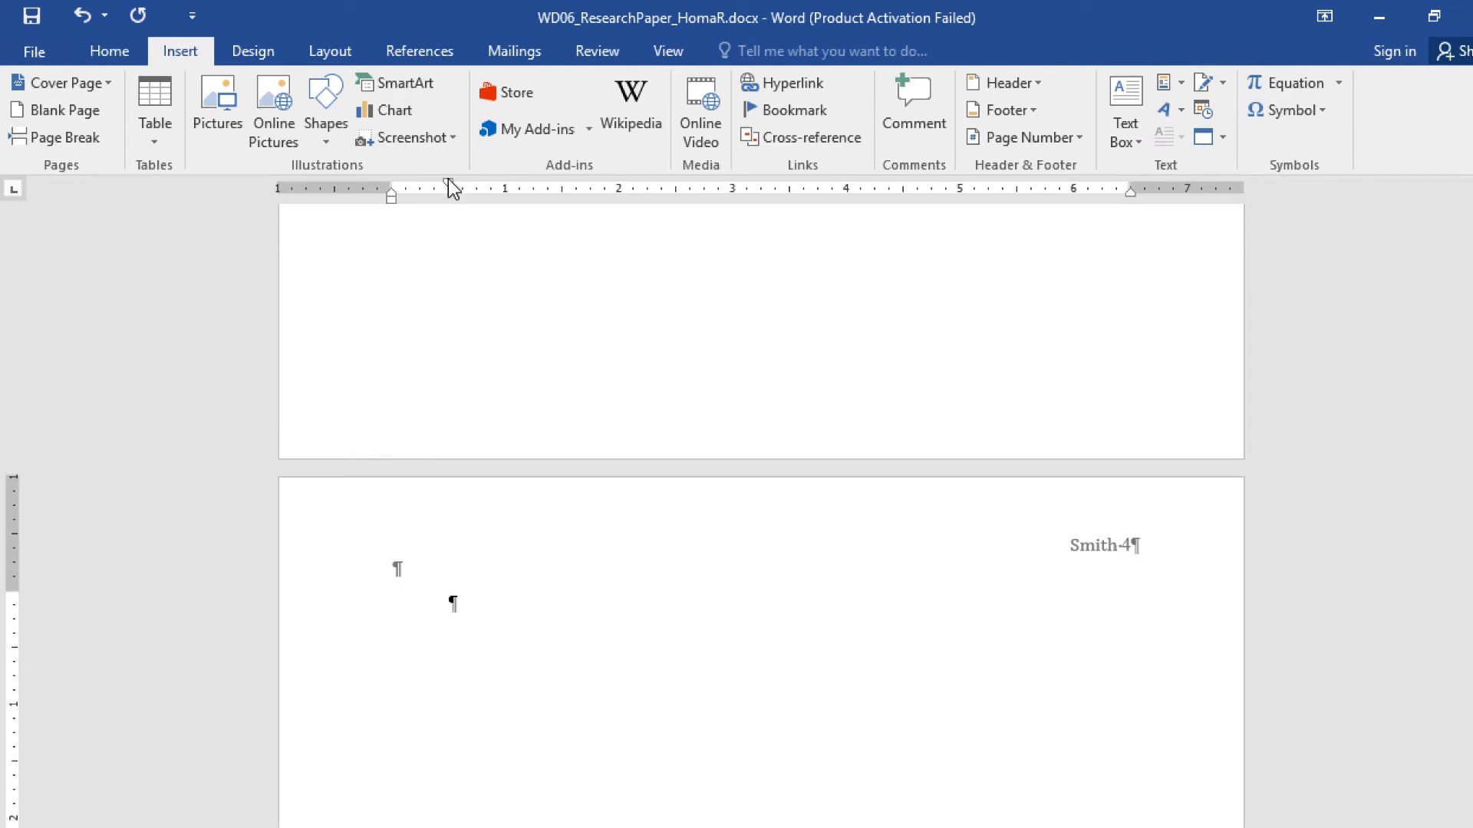
pyautogui.moveTo(453, 196); pyautogui.dragTo(398, 194)
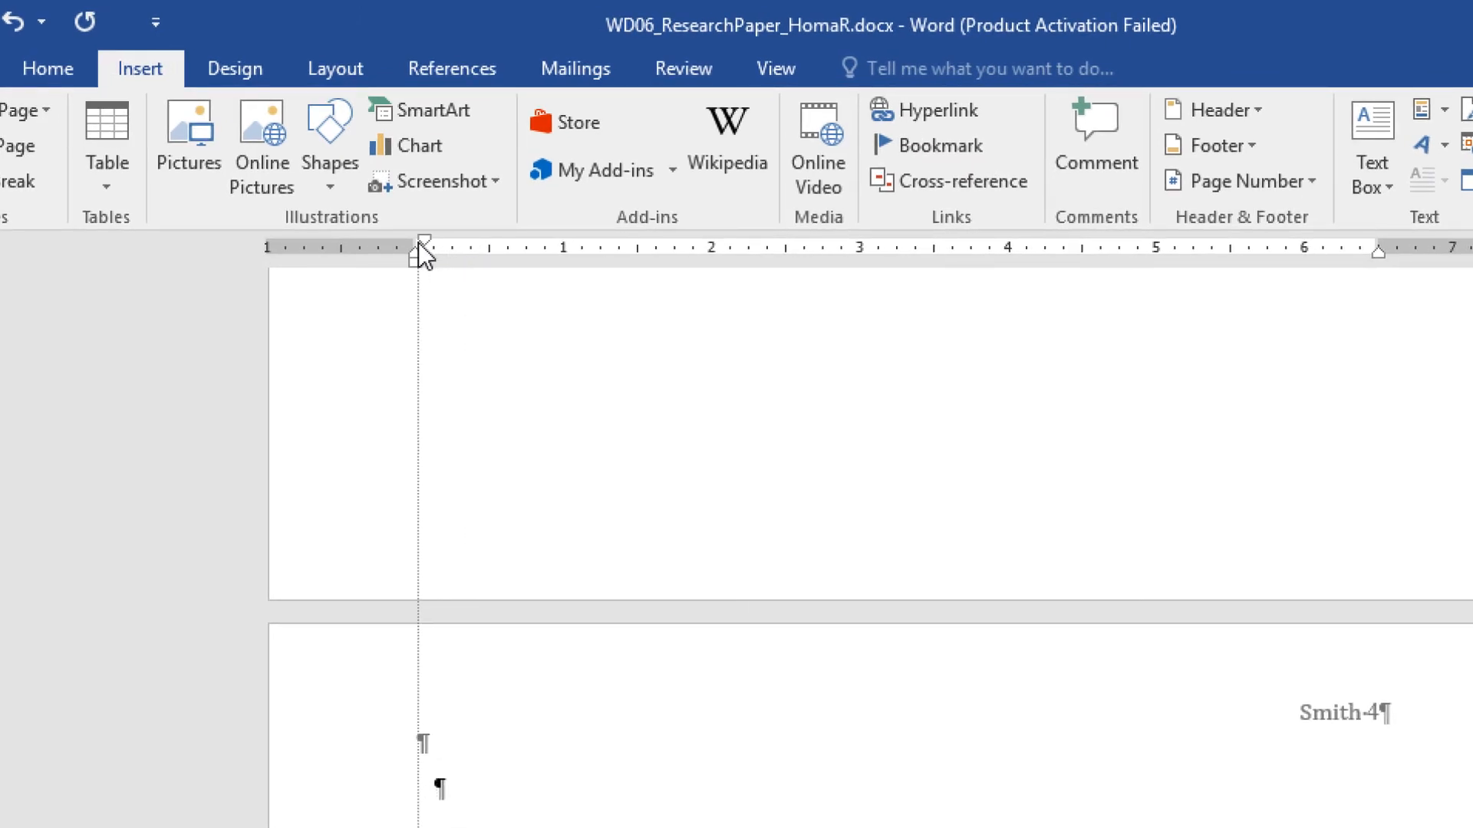
pyautogui.moveTo(419, 244); pyautogui.dragTo(415, 243)
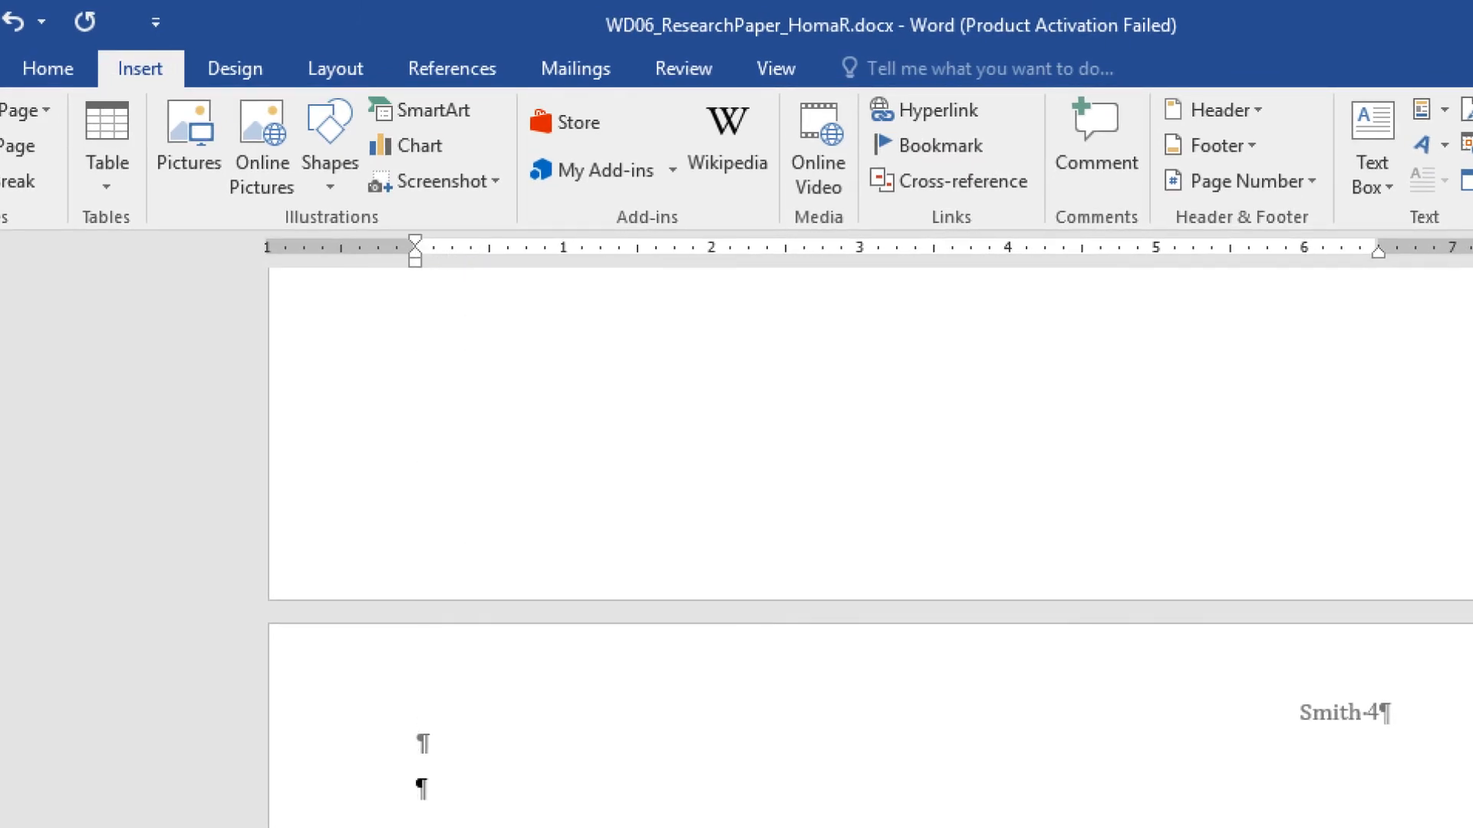
pyautogui.scroll(-3, 418, 784)
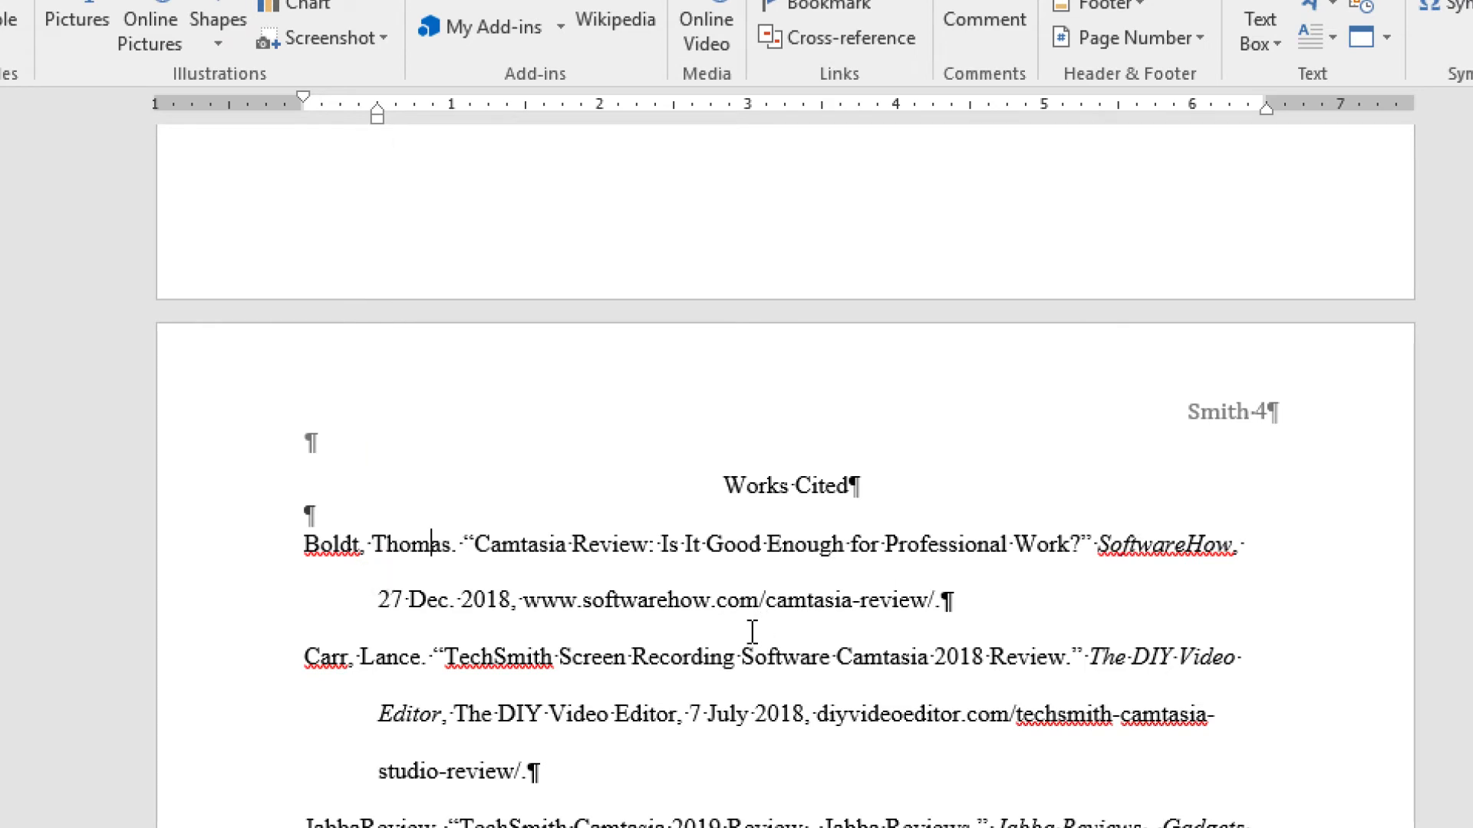
# - Double-space the Works Cited heading and entries, then start clearing the blank line under the heading
pyautogui.moveTo(765, 498); pyautogui.dragTo(1247, 823)
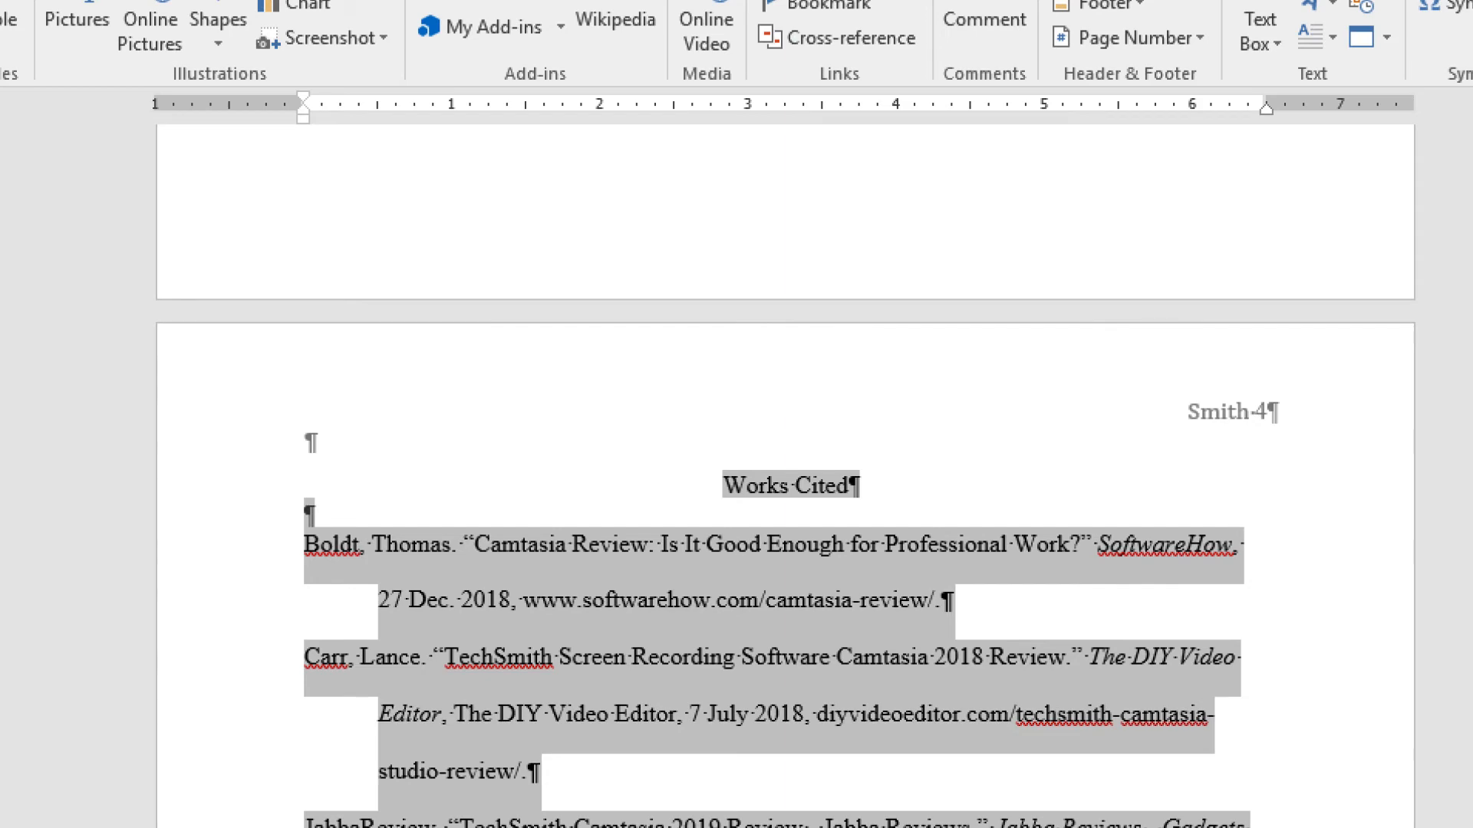
pyautogui.click(89, 30)
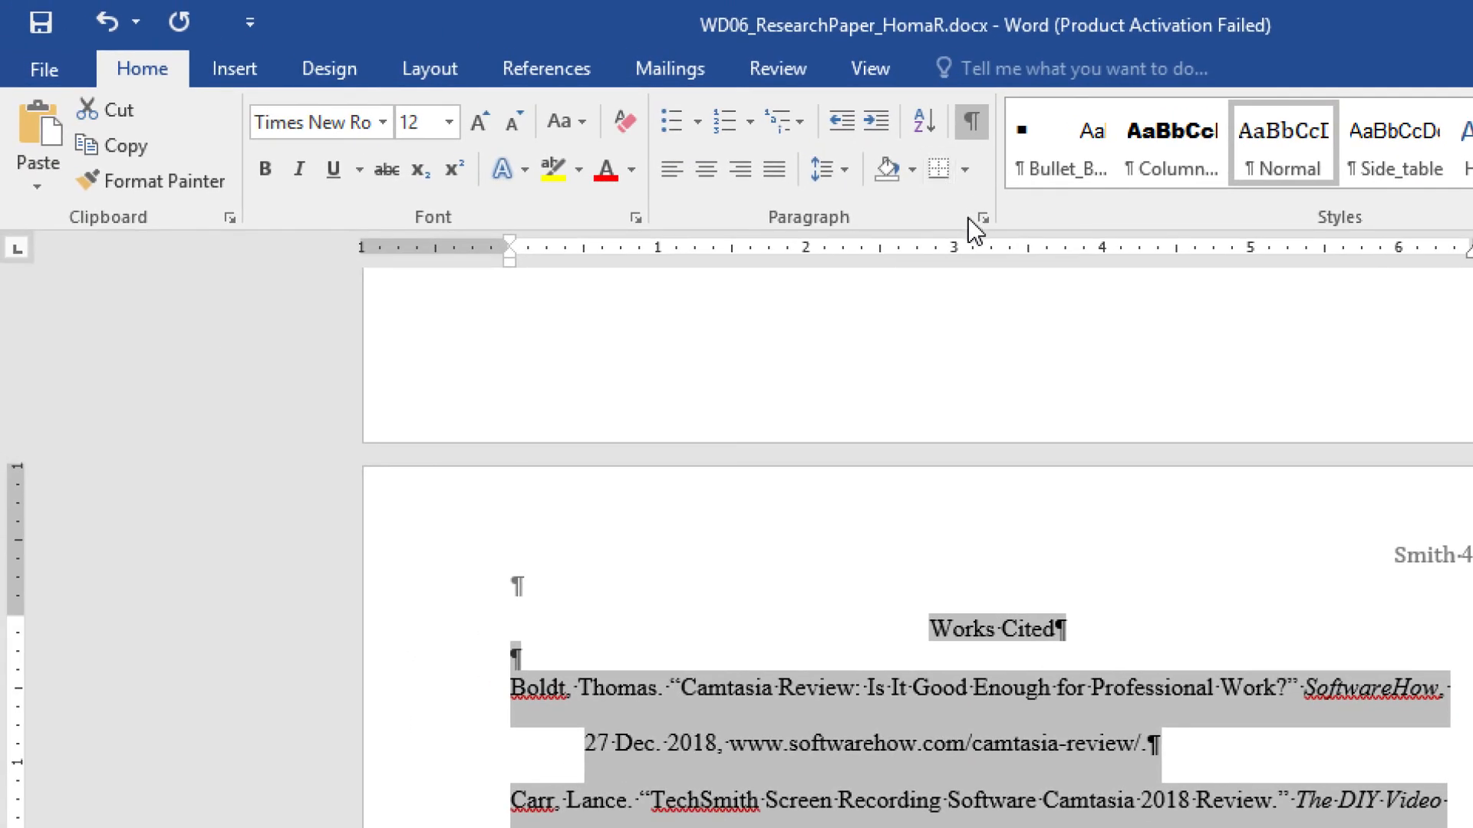
pyautogui.click(981, 221)
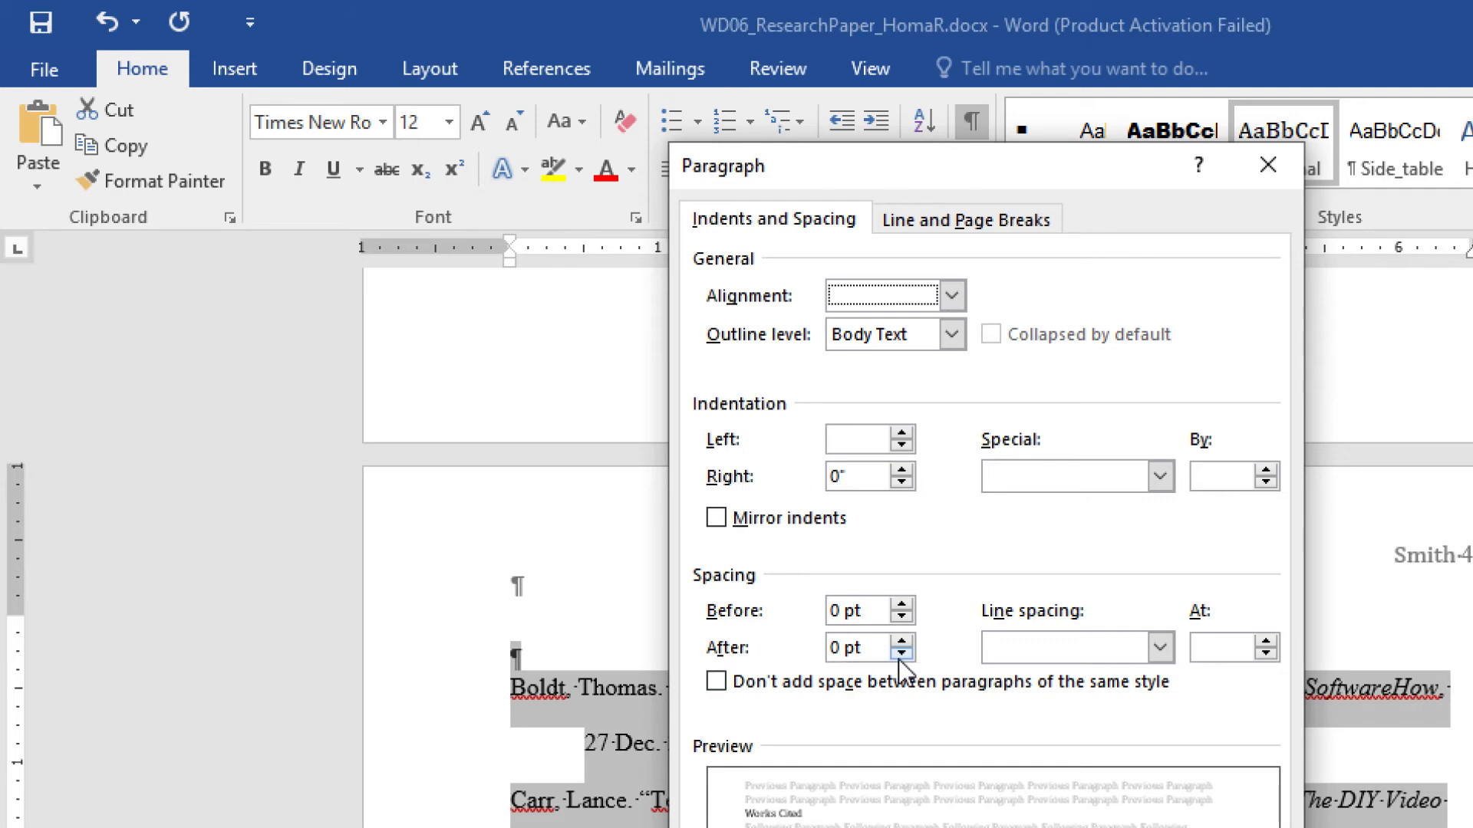
pyautogui.click(1161, 649)
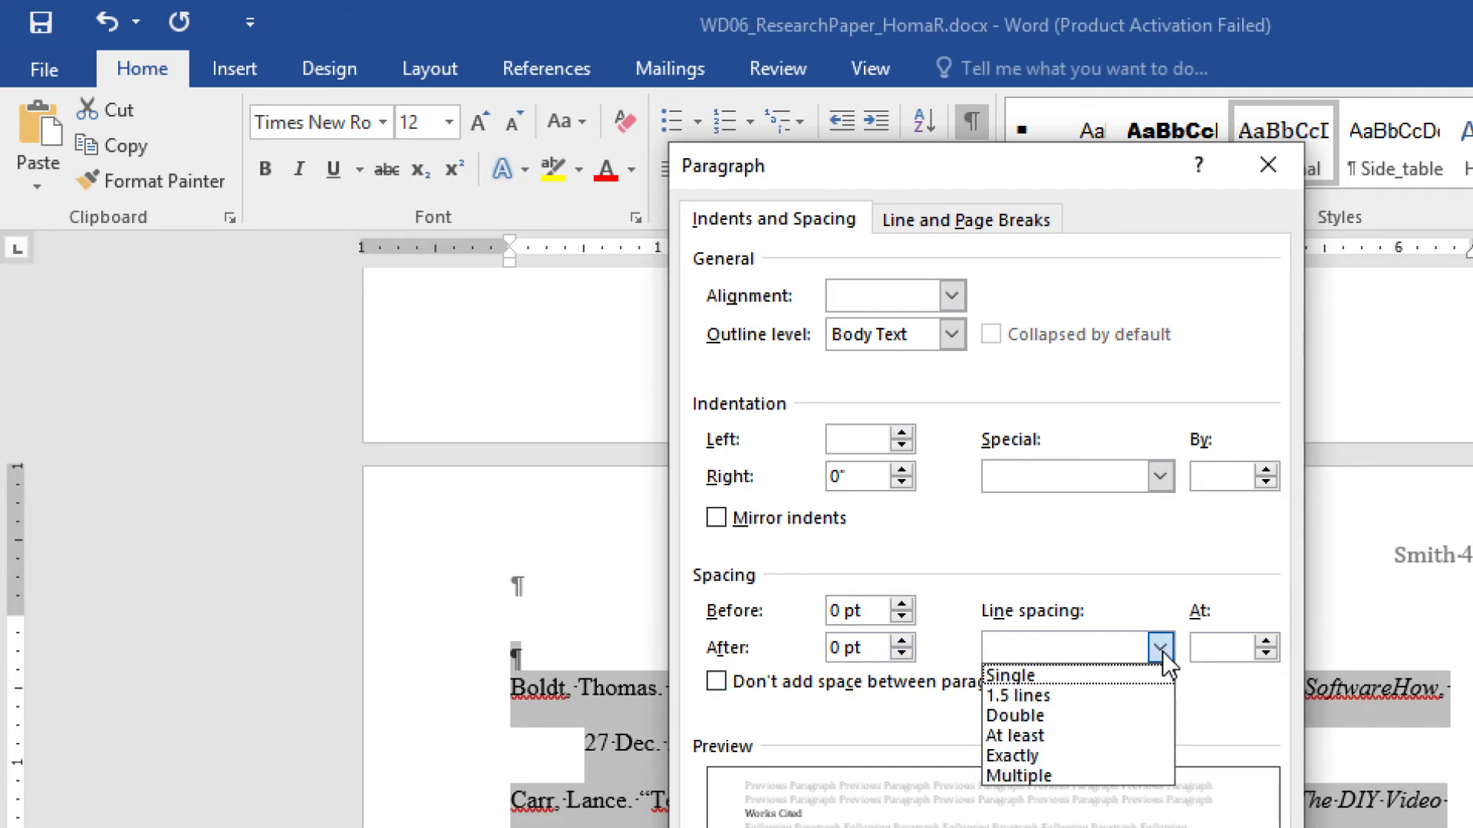
pyautogui.click(1102, 717)
pyautogui.press('Return')
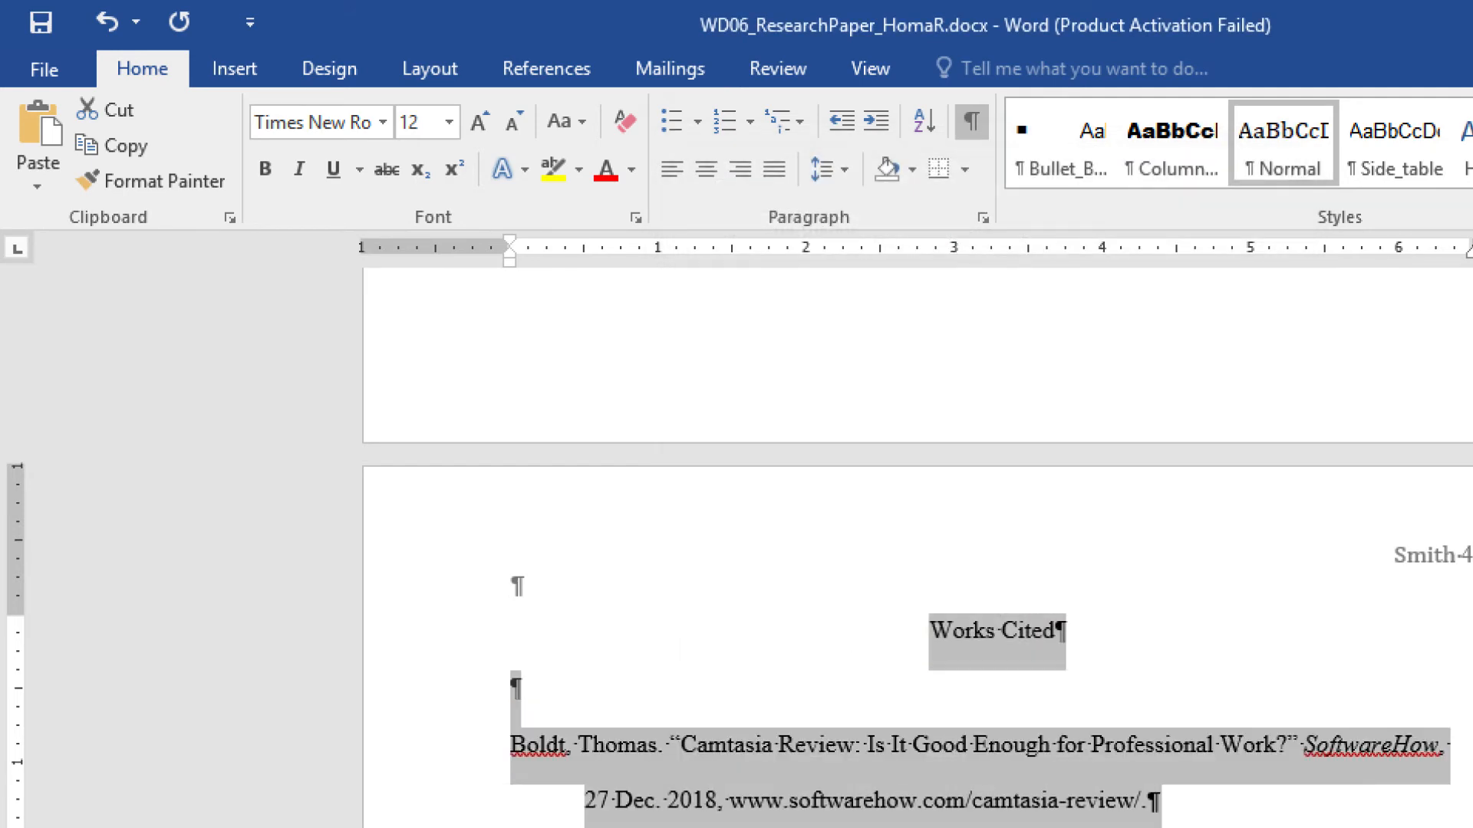
pyautogui.click(816, 691)
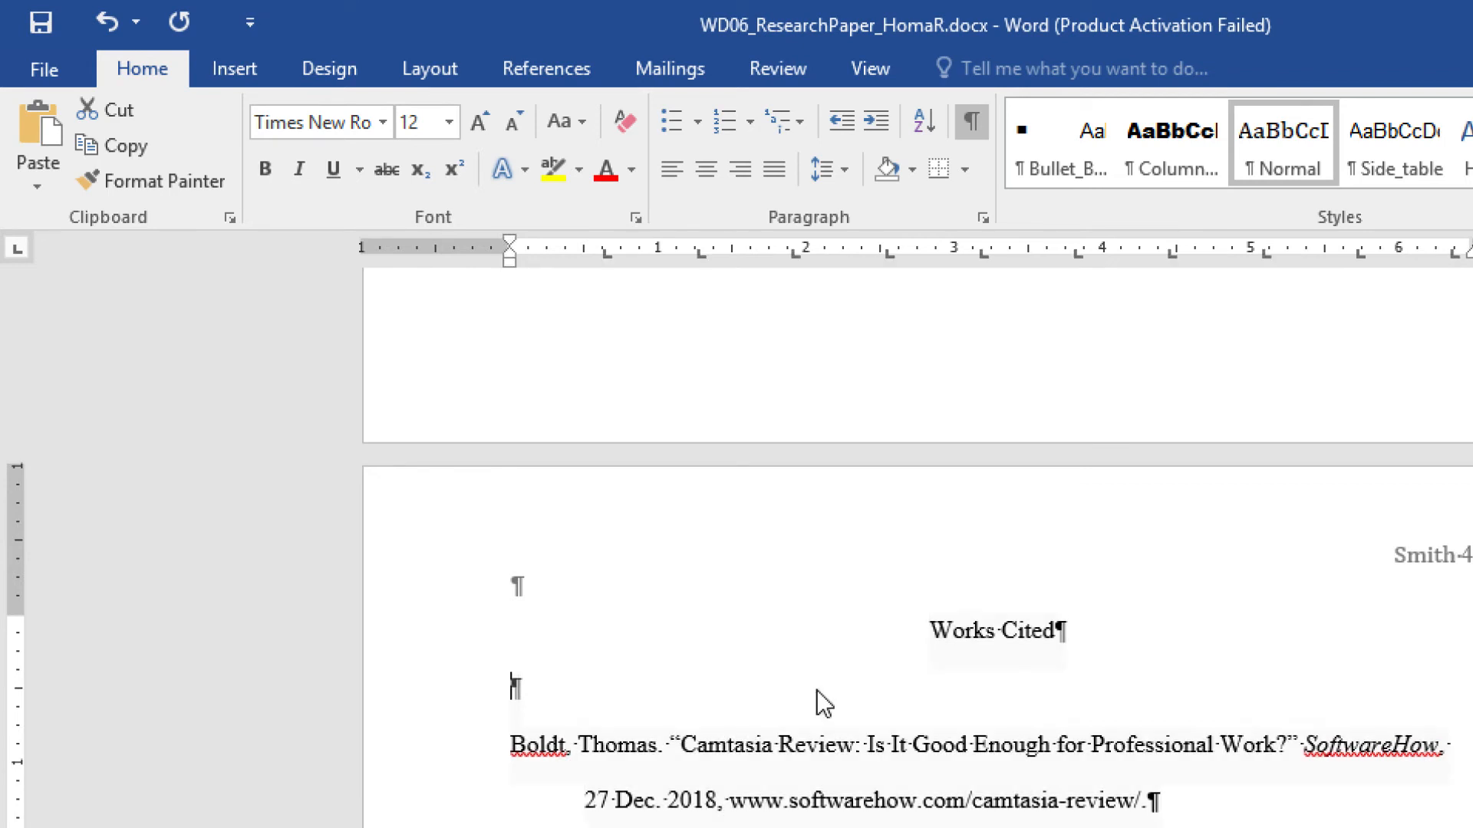
pyautogui.press('BackSpace')
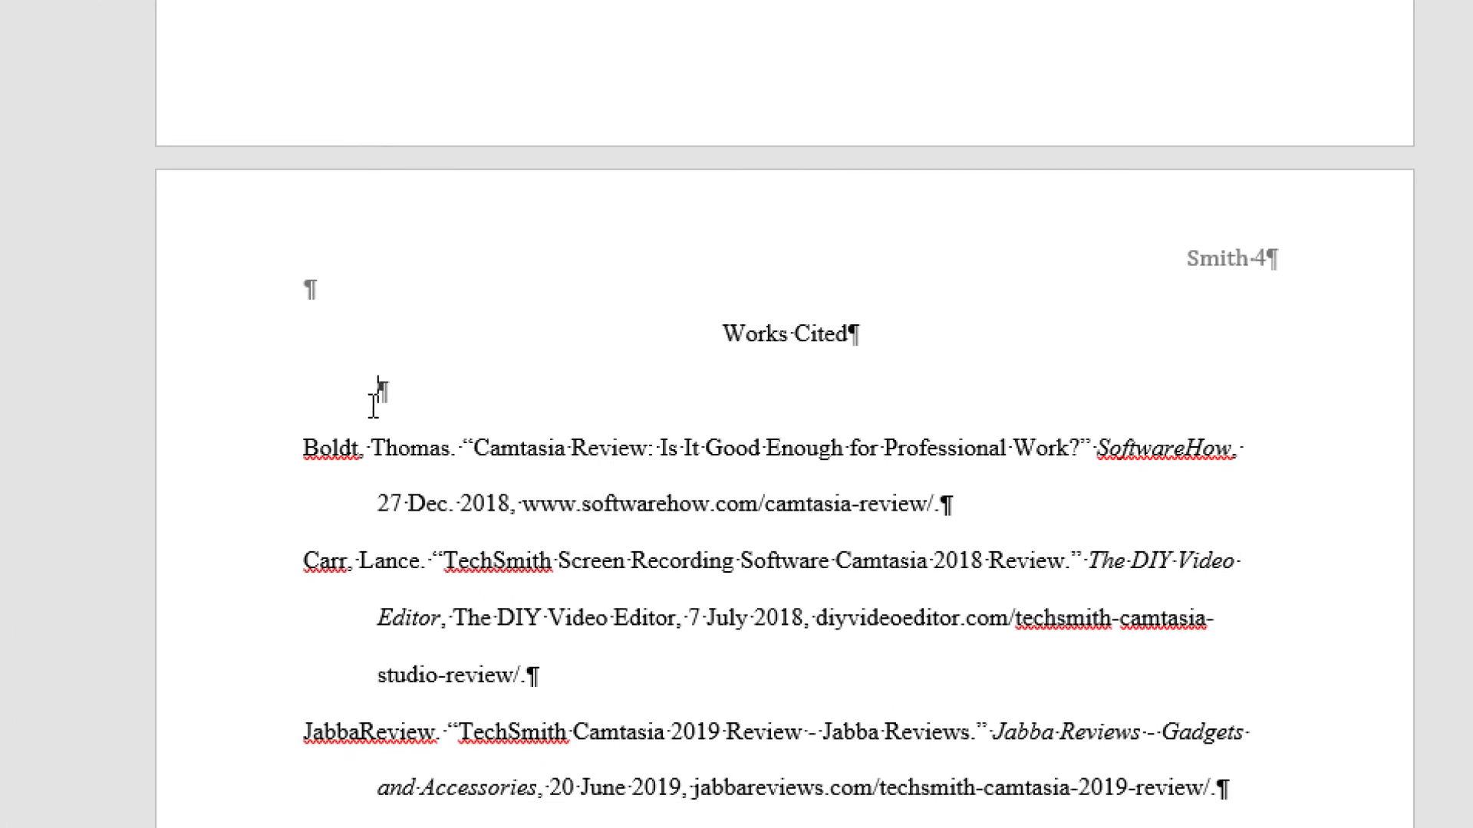
# - Delete the empty paragraph under Works Cited and scroll back up to page 1
pyautogui.press('BackSpace')
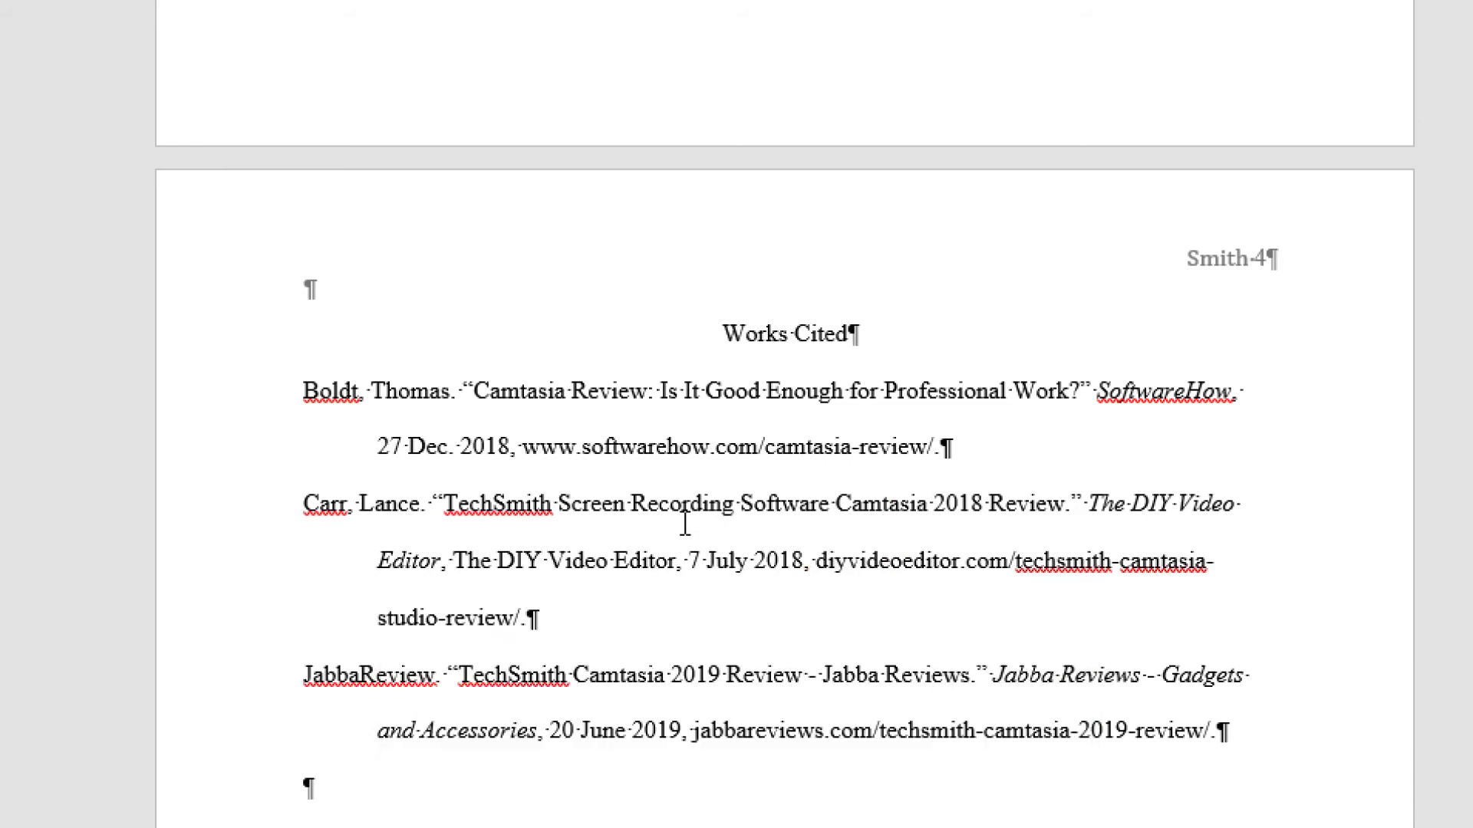
pyautogui.scroll(20, 685, 524)
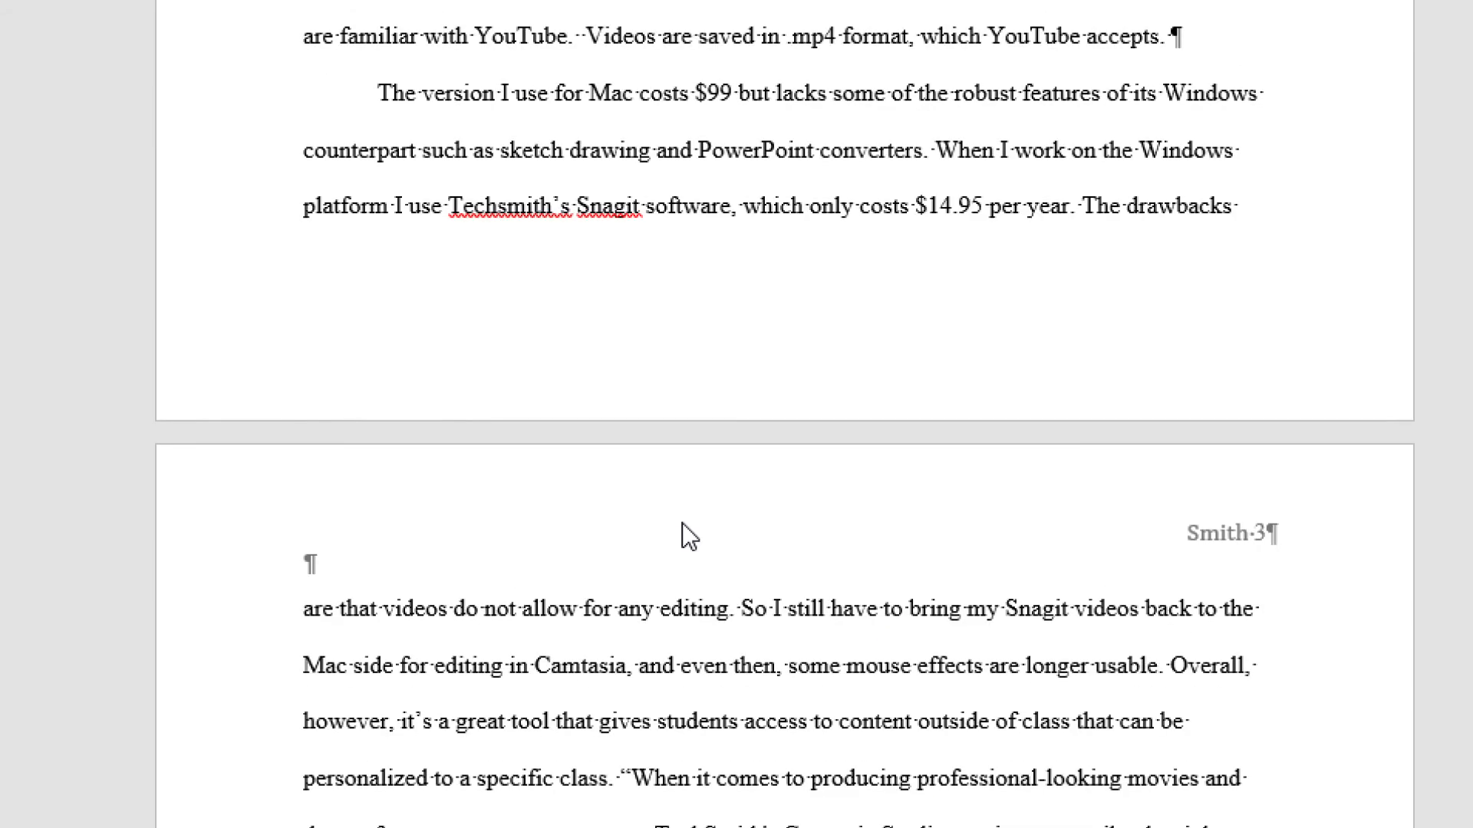
pyautogui.scroll(12, 683, 524)
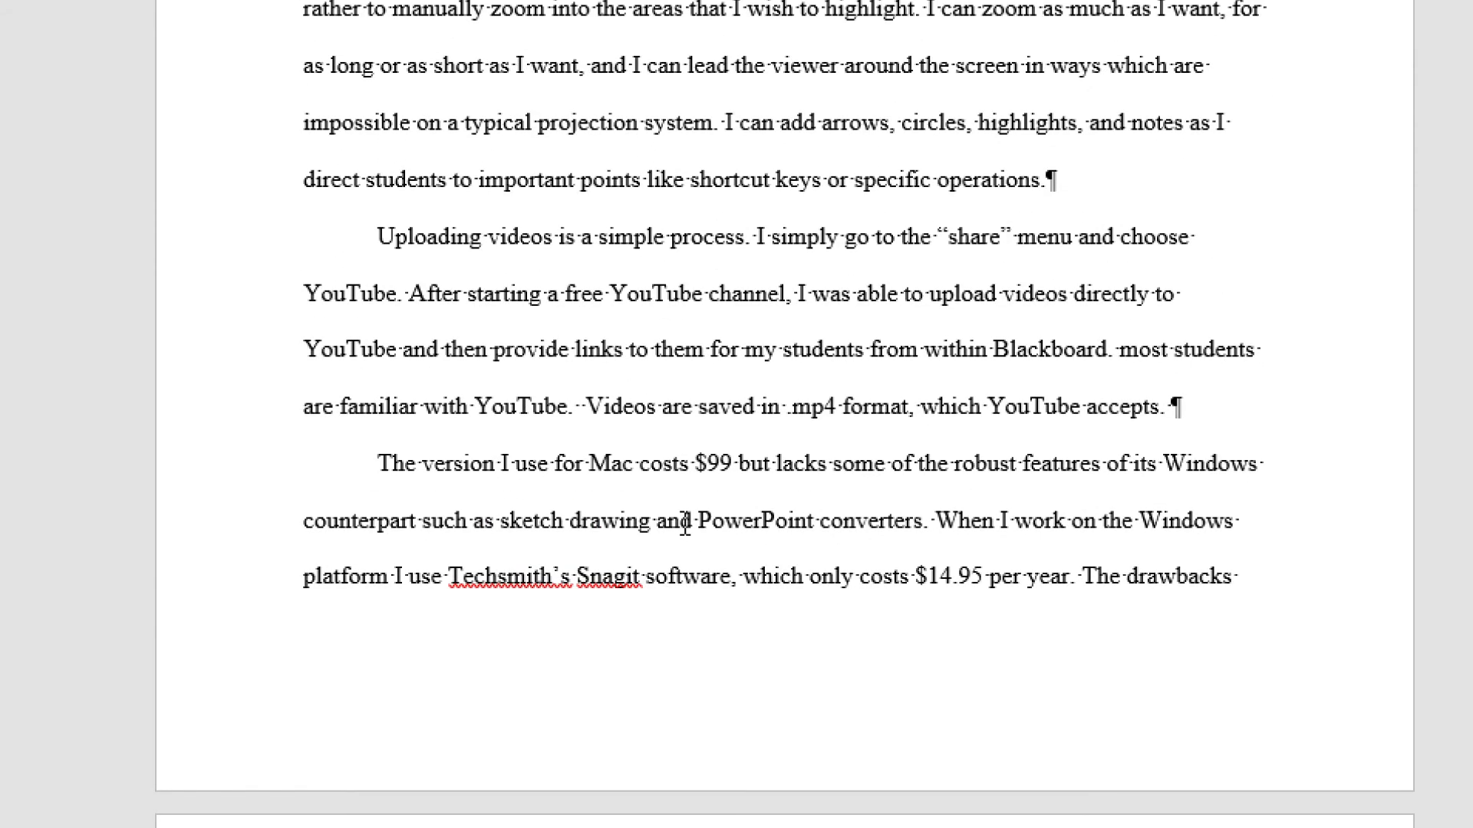
pyautogui.scroll(12, 685, 524)
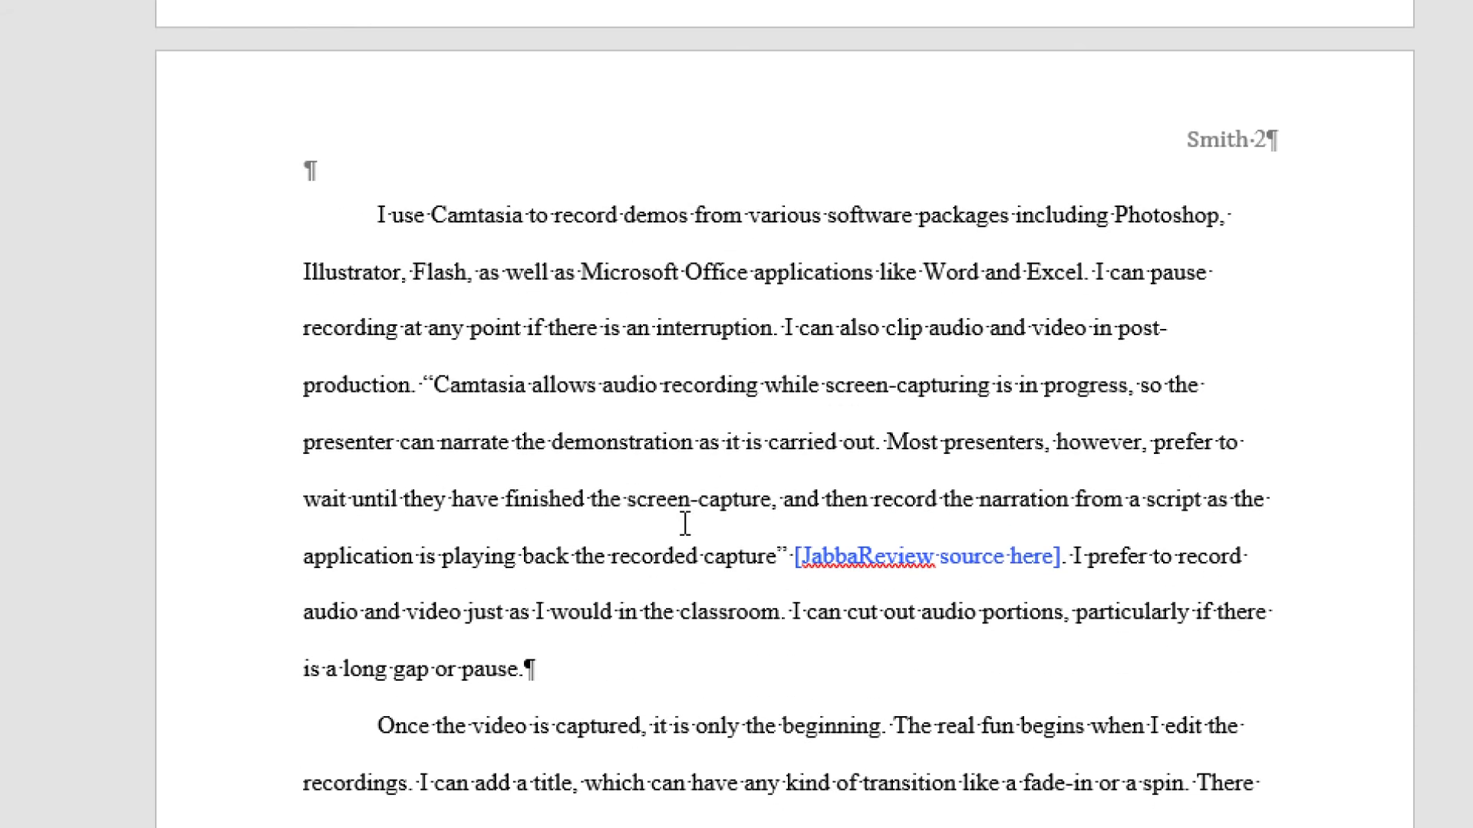
pyautogui.scroll(12, 685, 524)
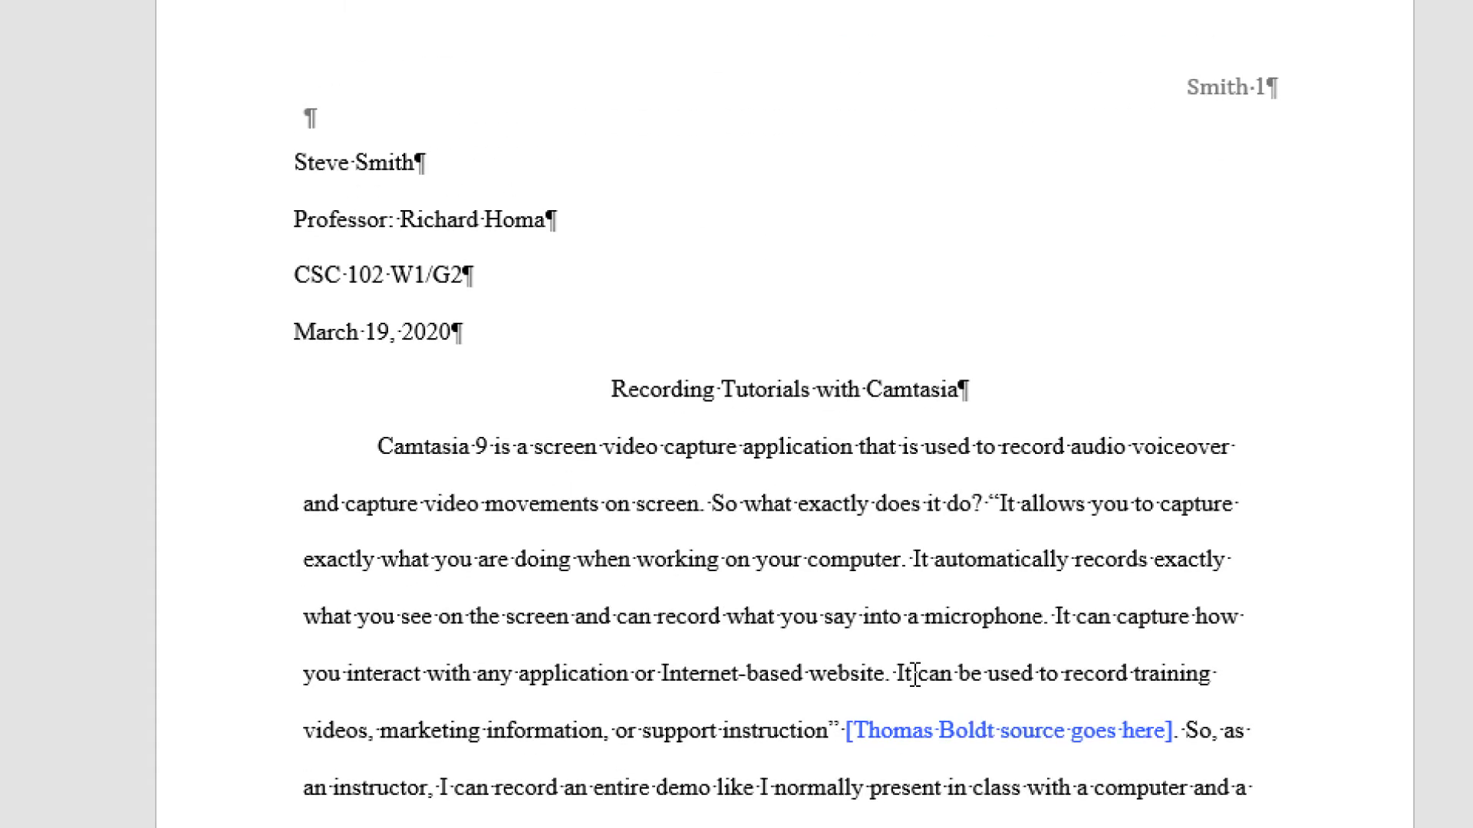
pyautogui.scroll(-2, 916, 675)
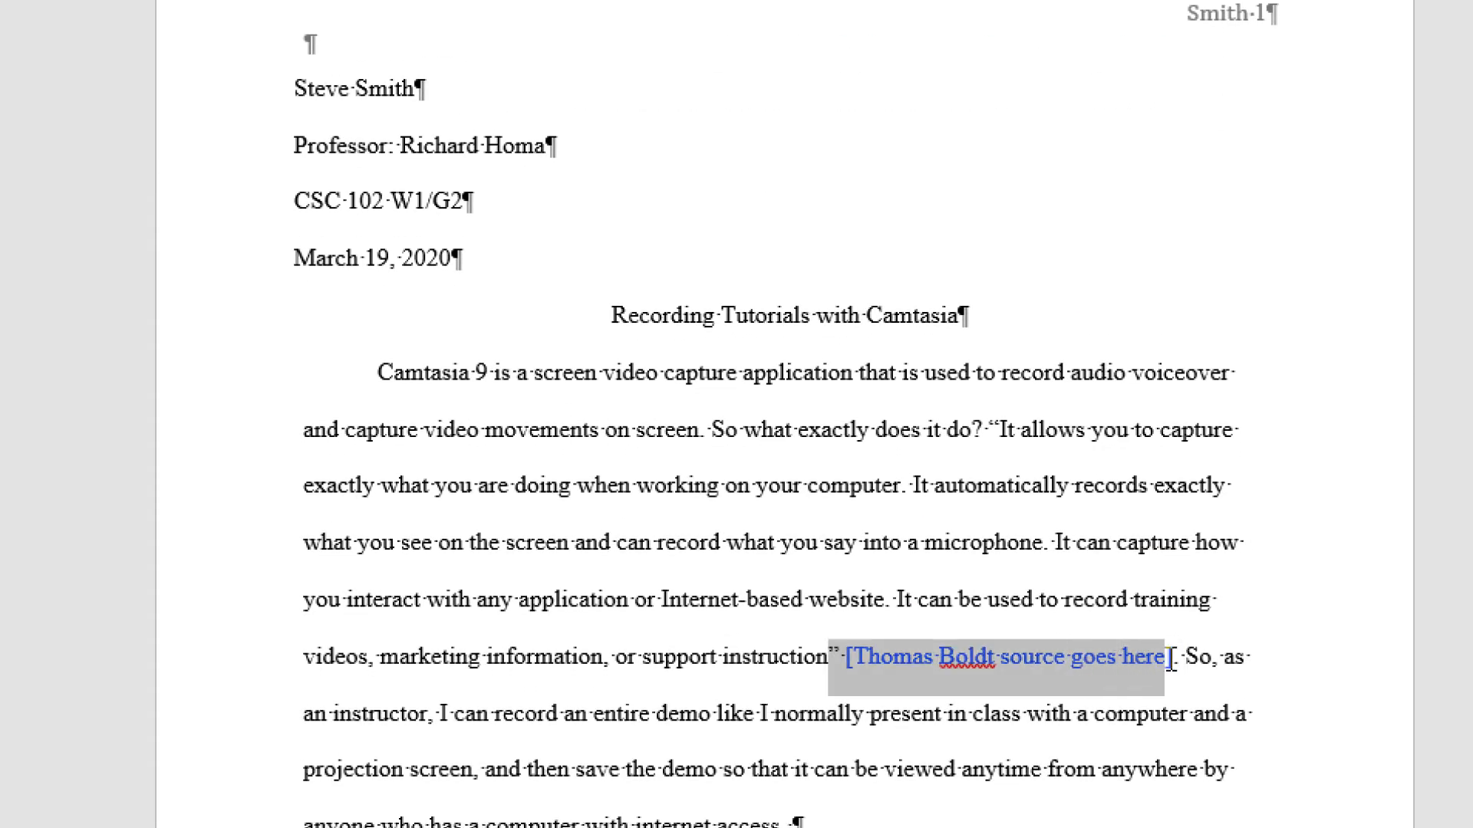
# - Replace the first Thomas Boldt placeholder with the citation " (Boldt)
pyautogui.click(1171, 658)
pyautogui.scroll(-5, 1088, 742)
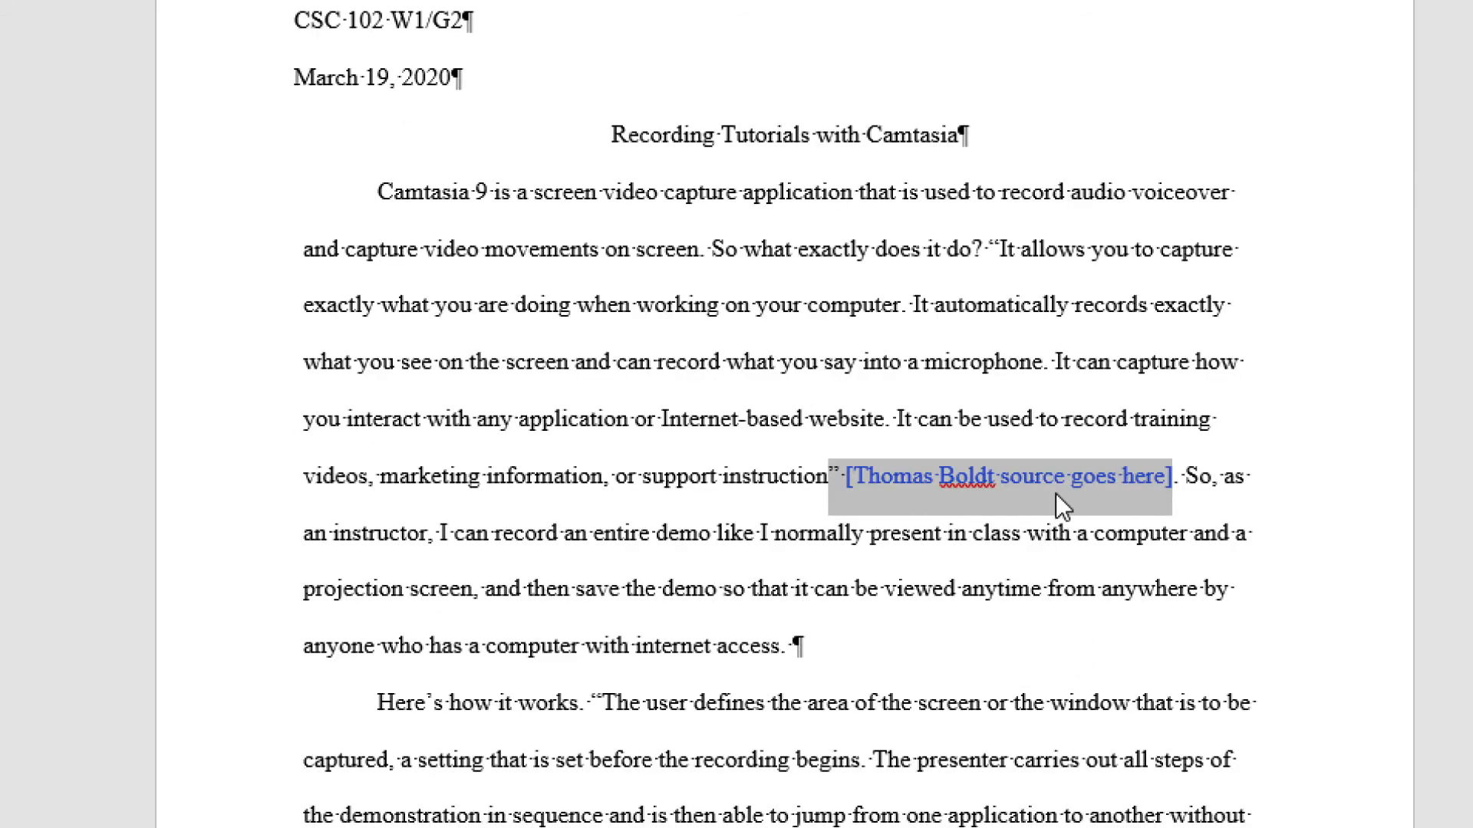
pyautogui.press('Delete')
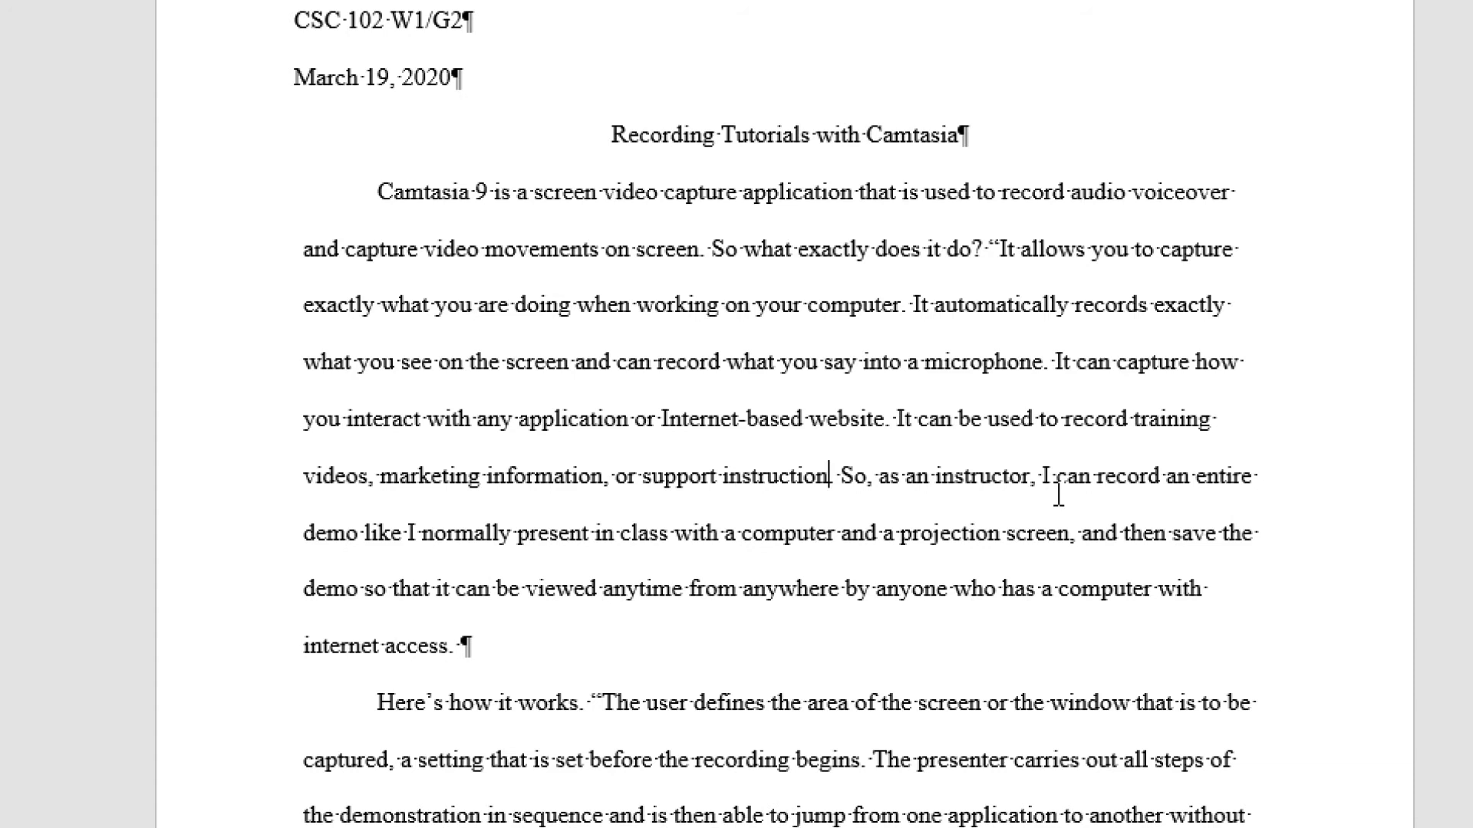
pyautogui.write('"')
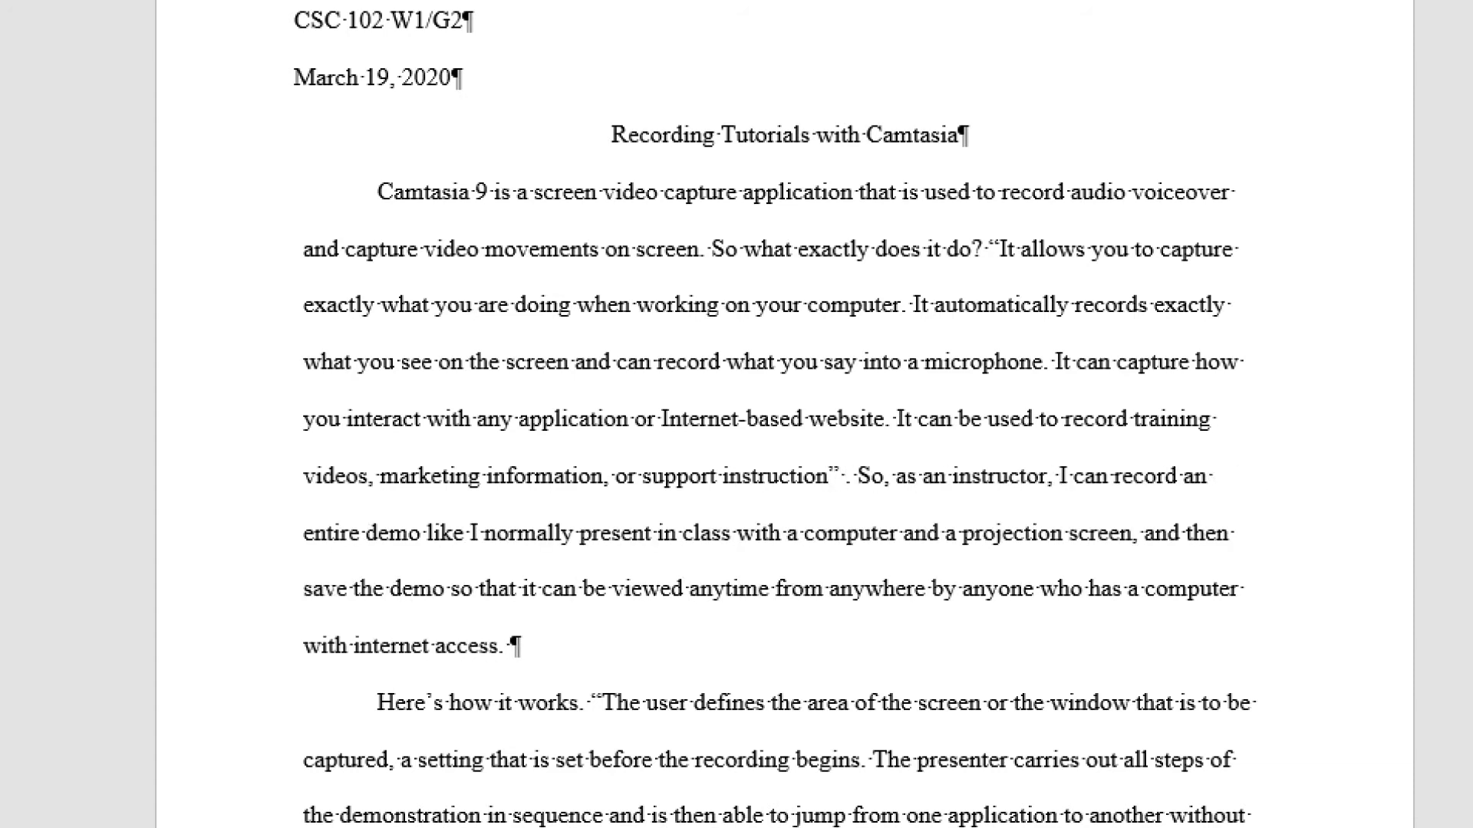
pyautogui.write(' (B')
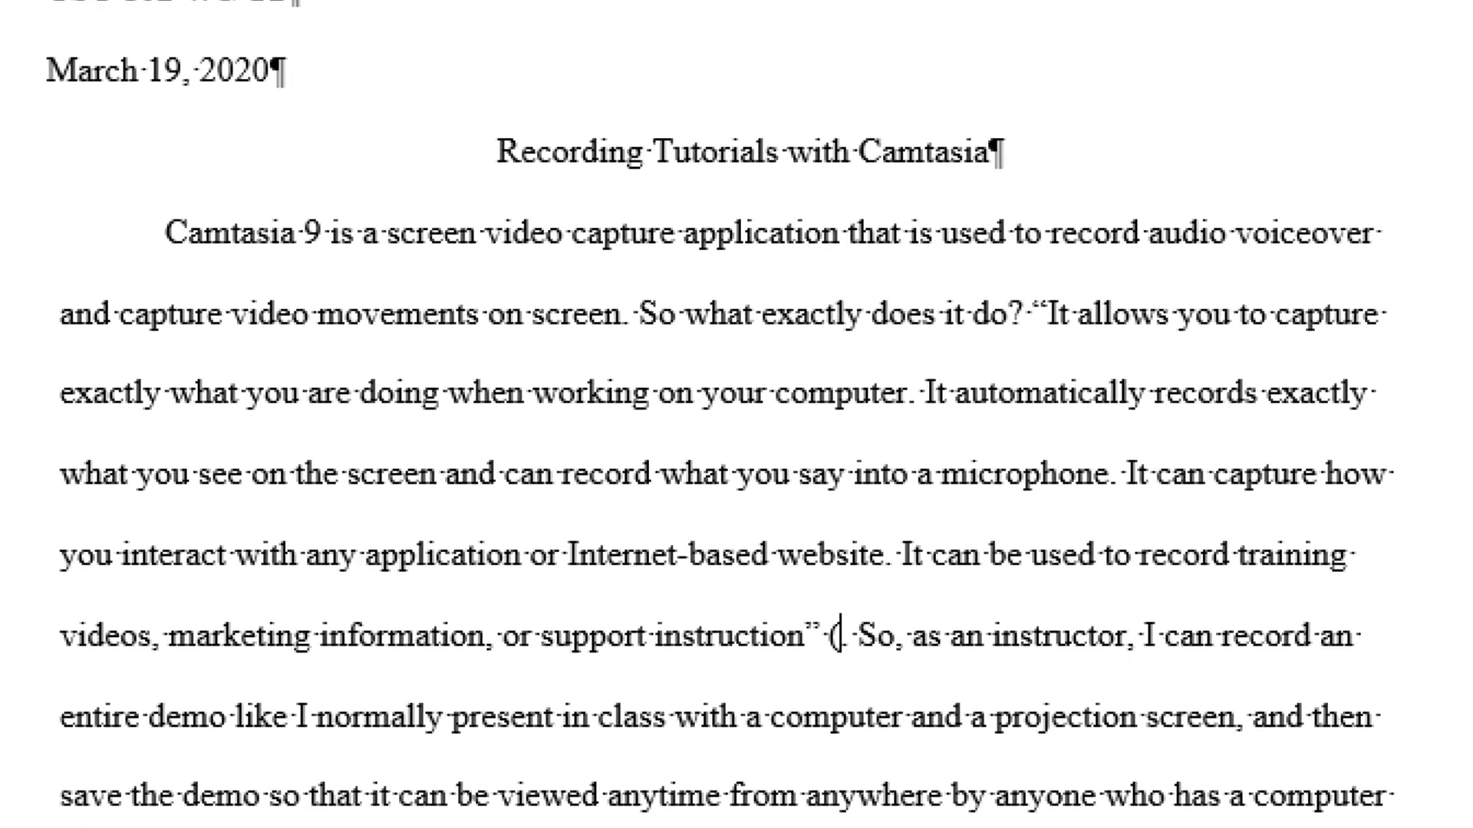
pyautogui.write('oldt')
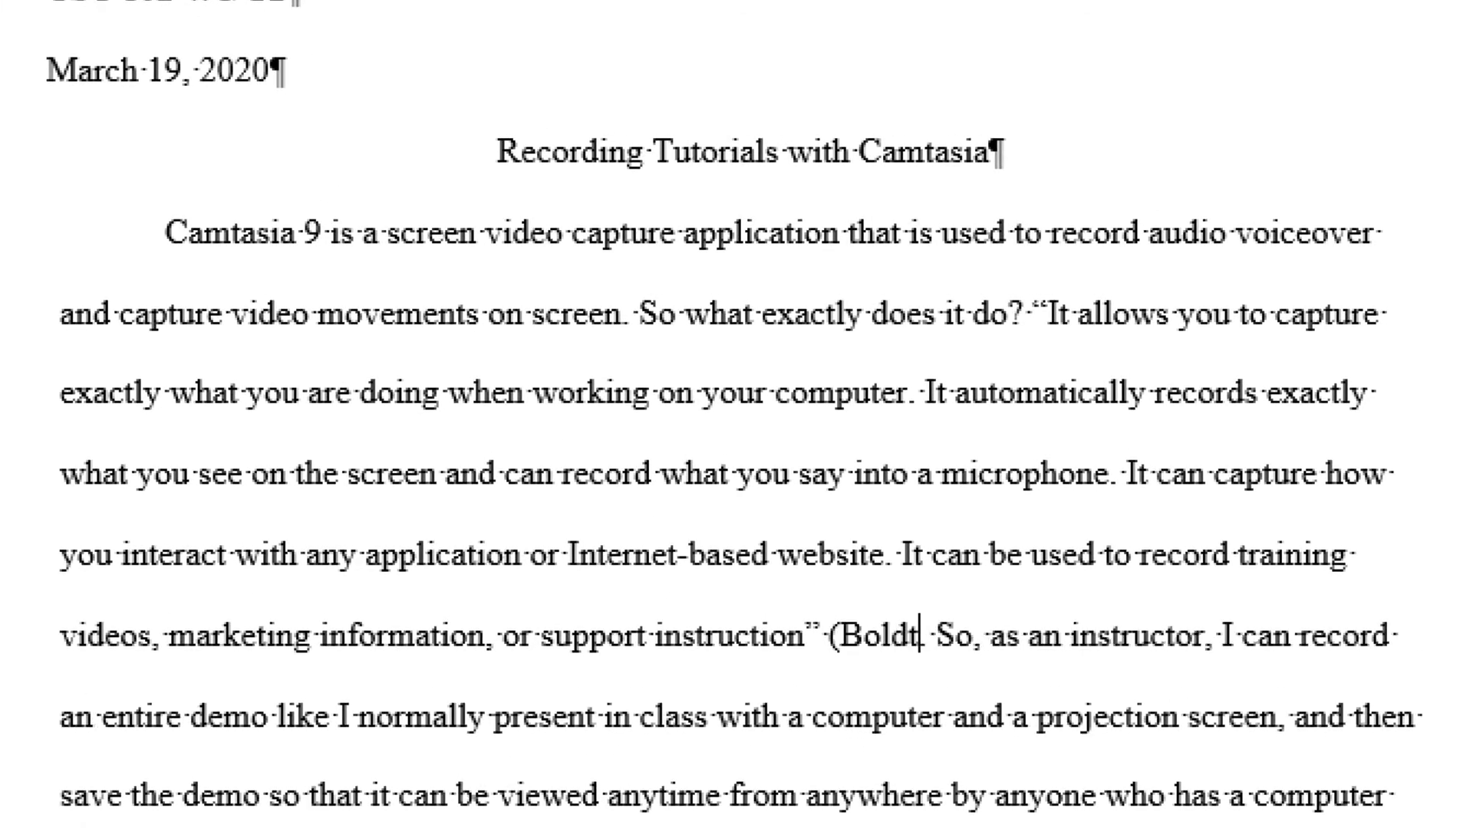
pyautogui.write(').')
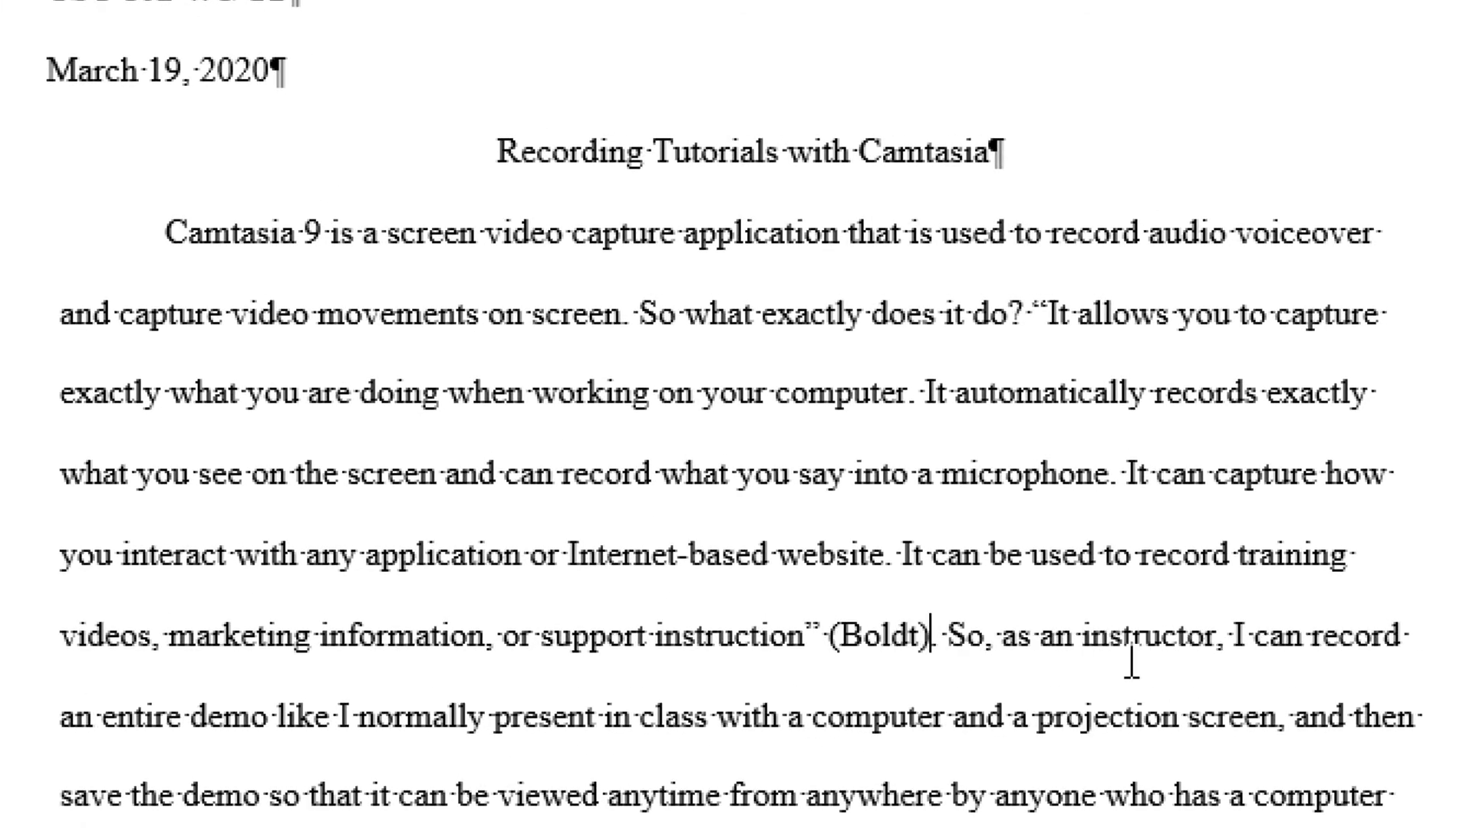
pyautogui.scroll(-3, 1026, 652)
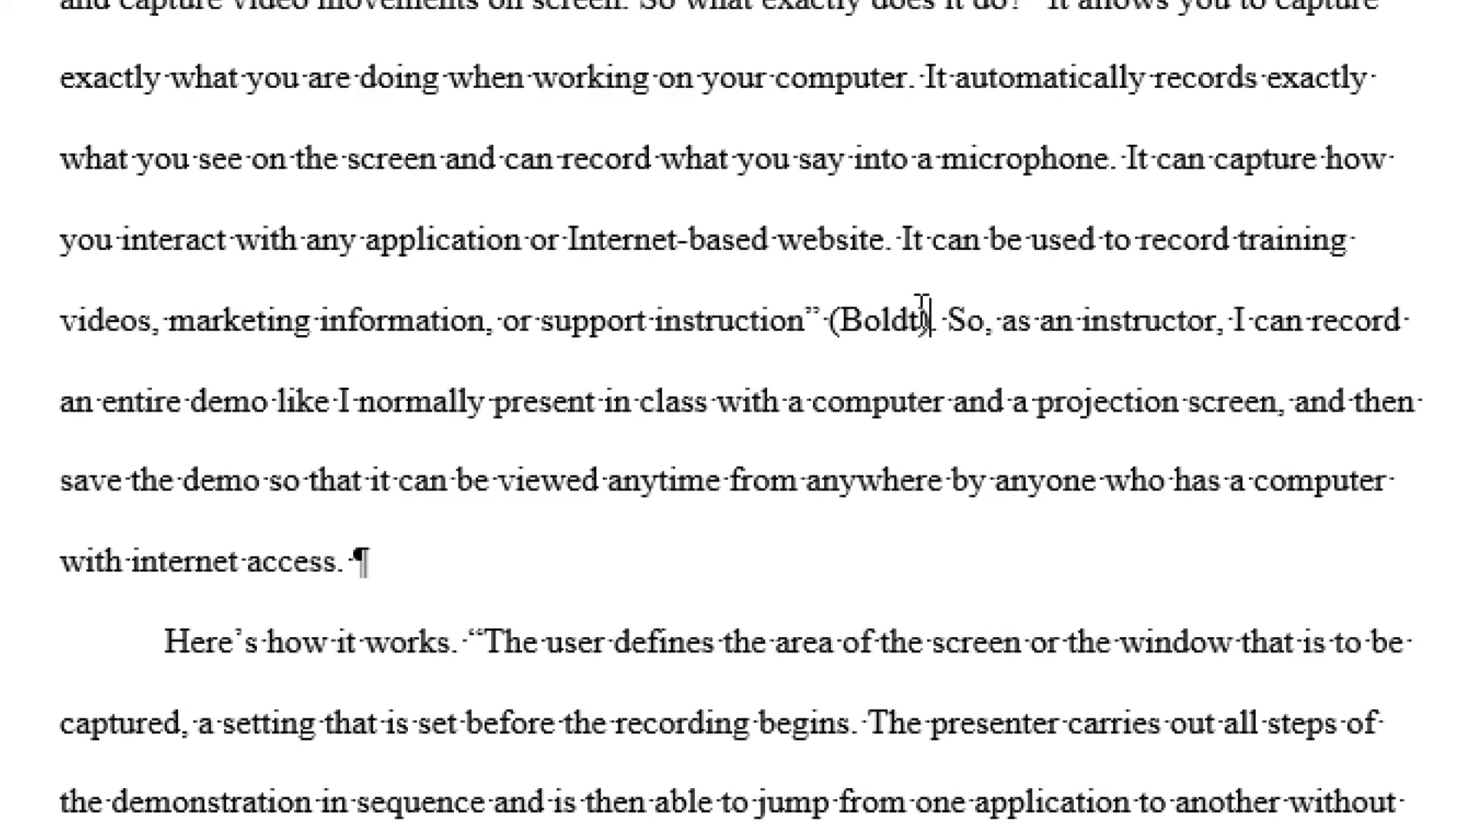
pyautogui.moveTo(829, 320); pyautogui.dragTo(913, 322)
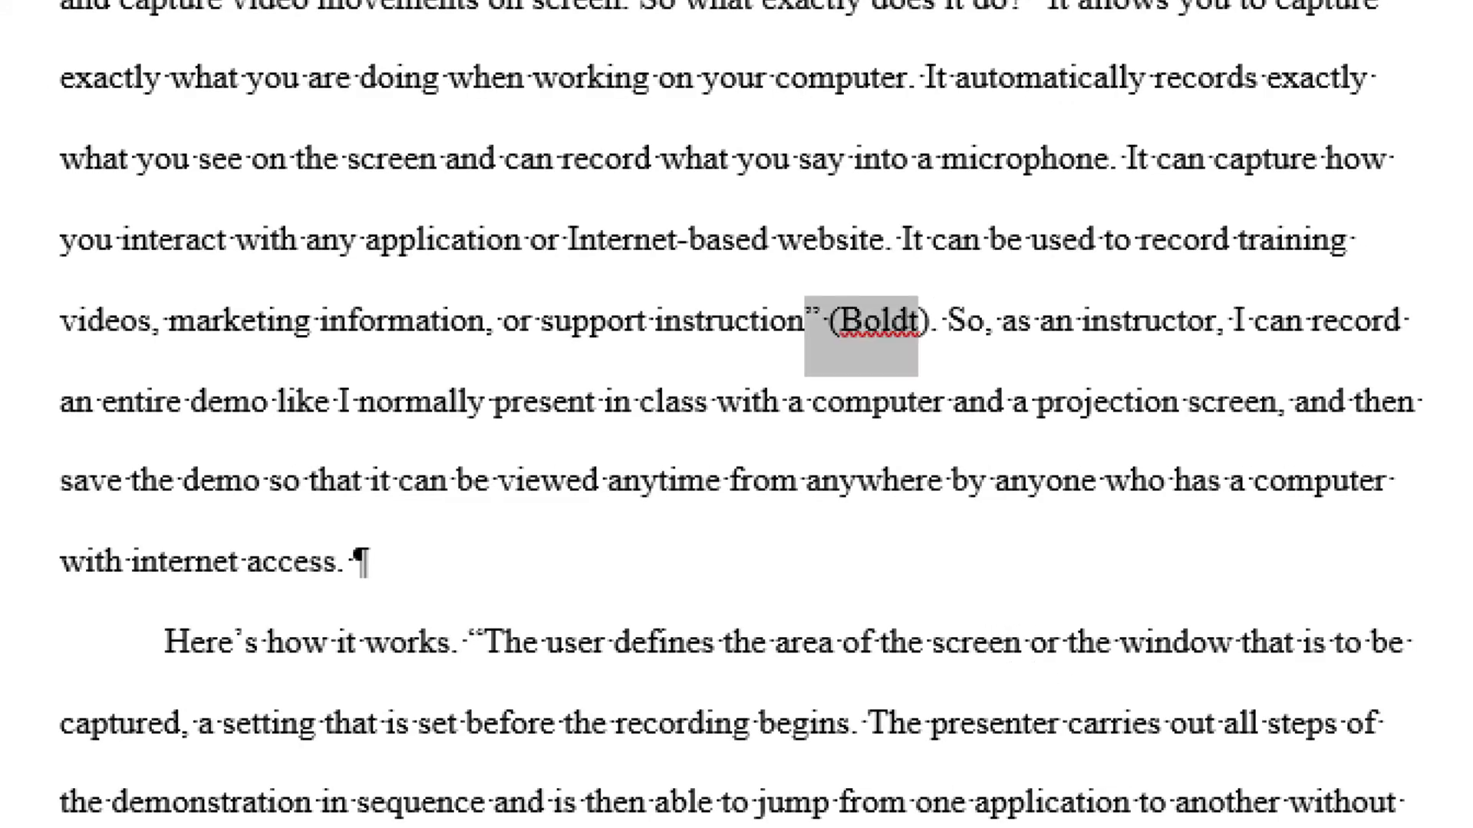
pyautogui.click(1212, 322)
pyautogui.scroll(-4, 537, 395)
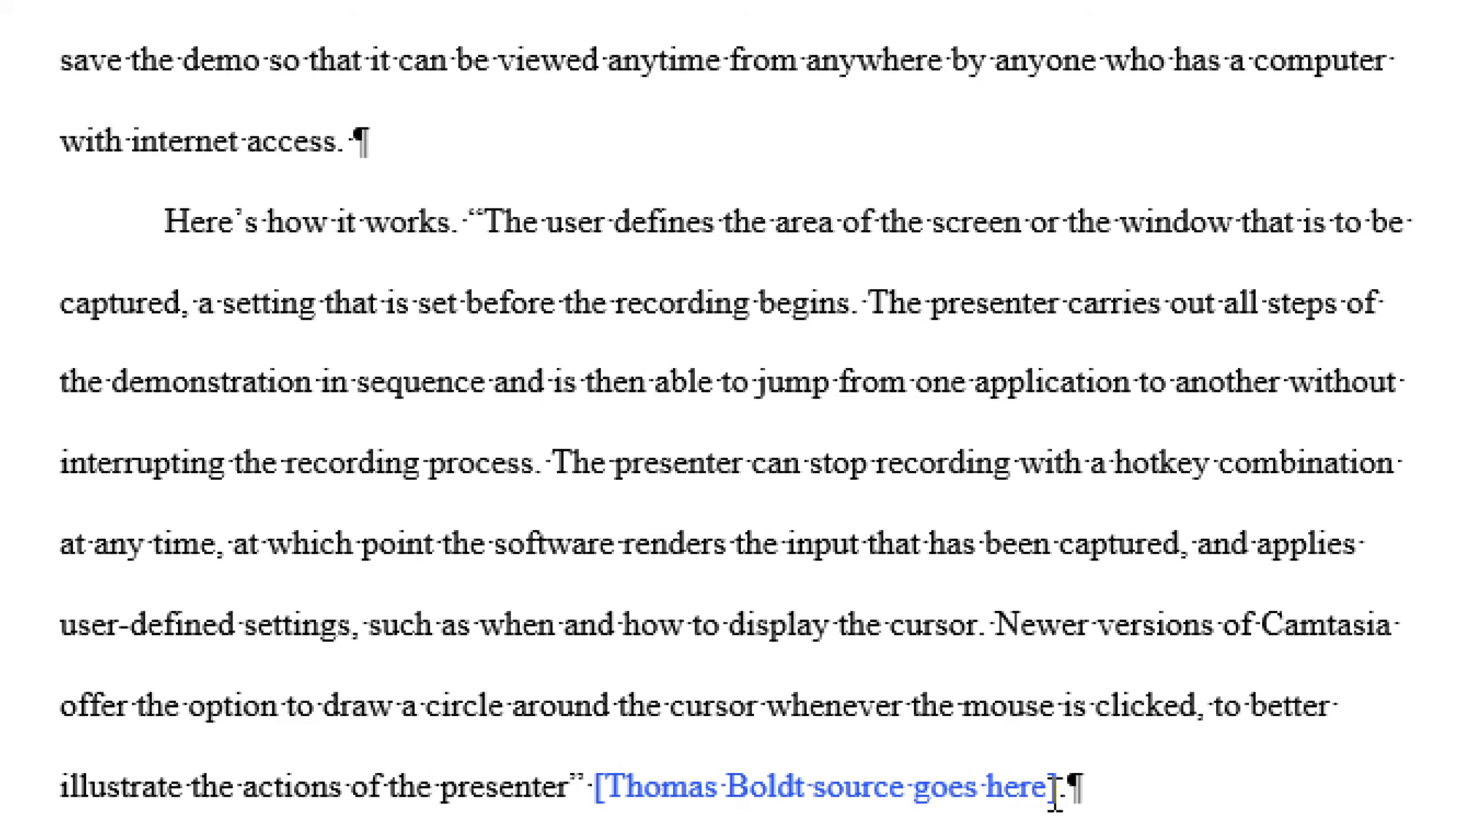
pyautogui.moveTo(1047, 790); pyautogui.dragTo(693, 788)
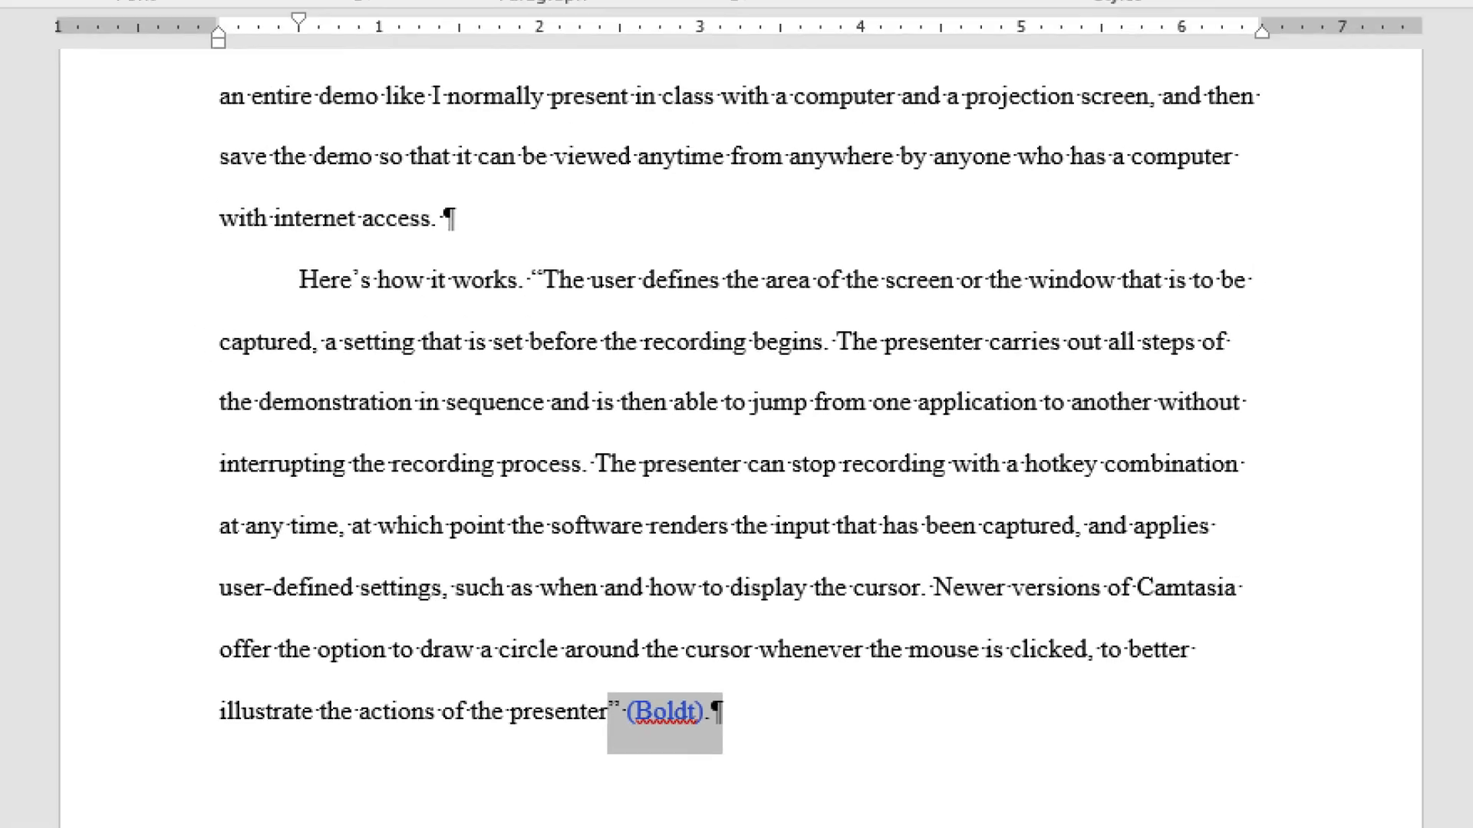
pyautogui.click(375, 31)
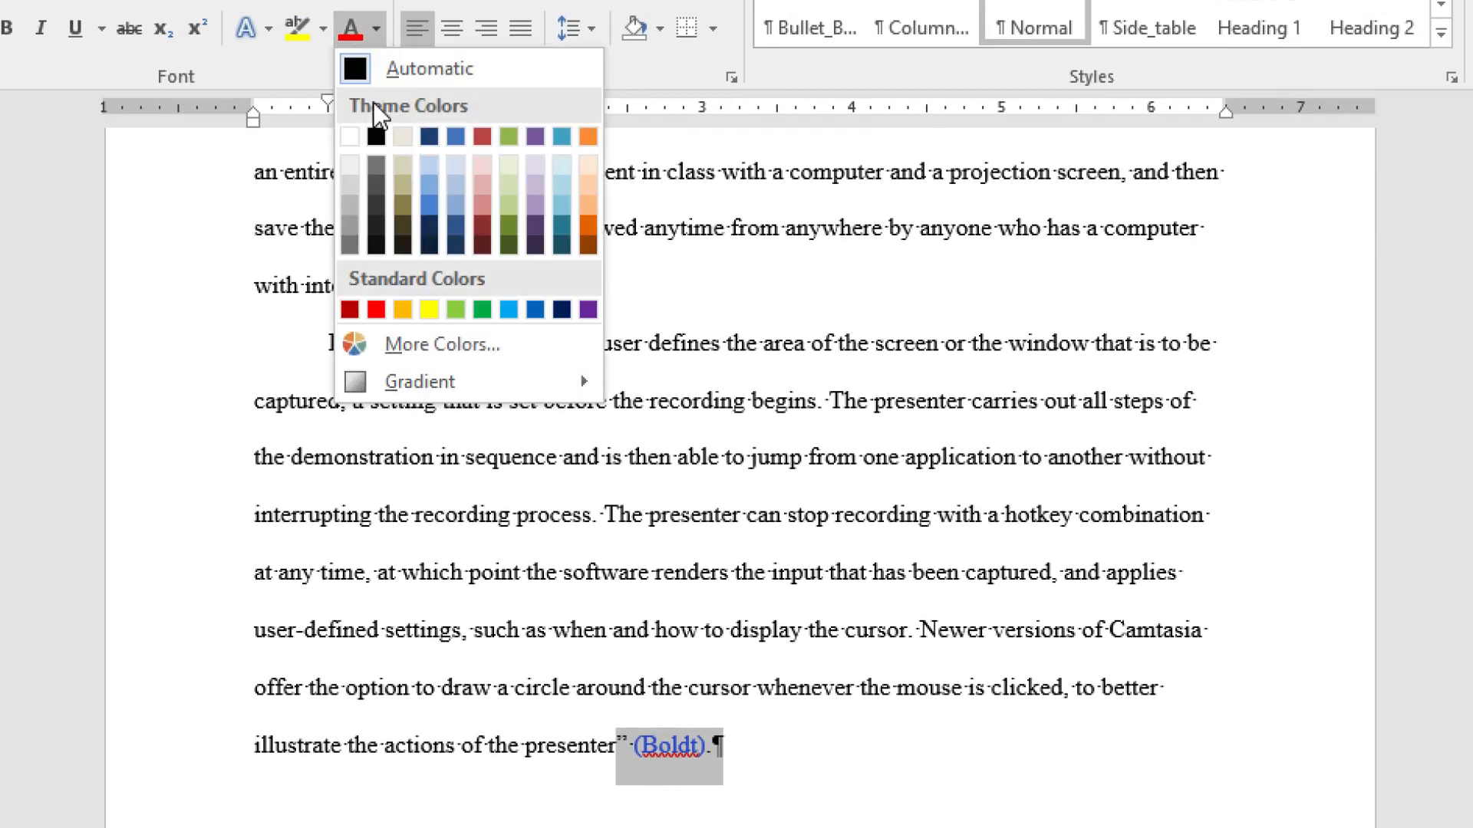
# - Set the second (Boldt) citation's font colour to Automatic black
pyautogui.click(370, 70)
pyautogui.scroll(-5, 606, 583)
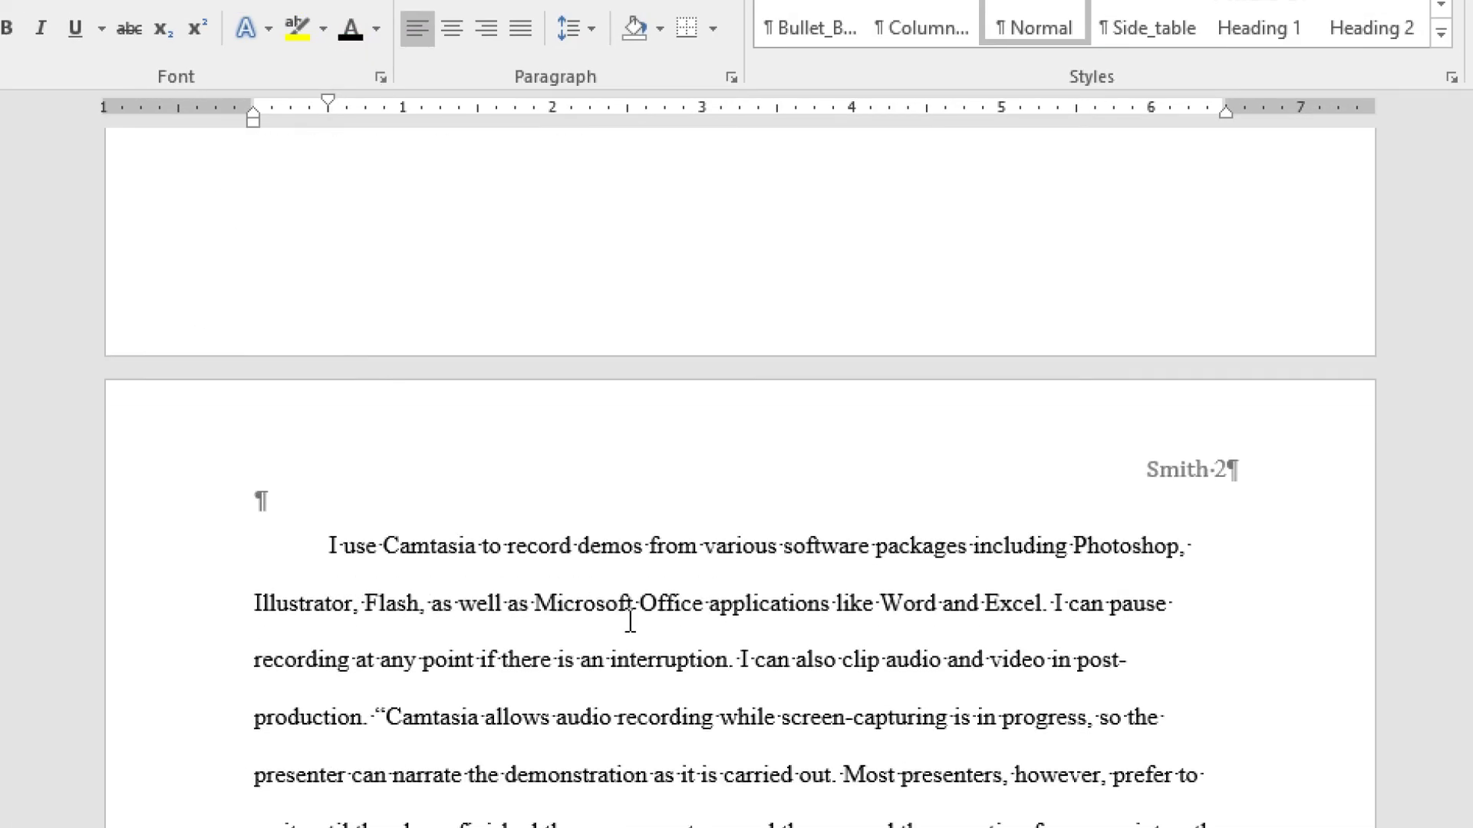
pyautogui.scroll(-5, 630, 620)
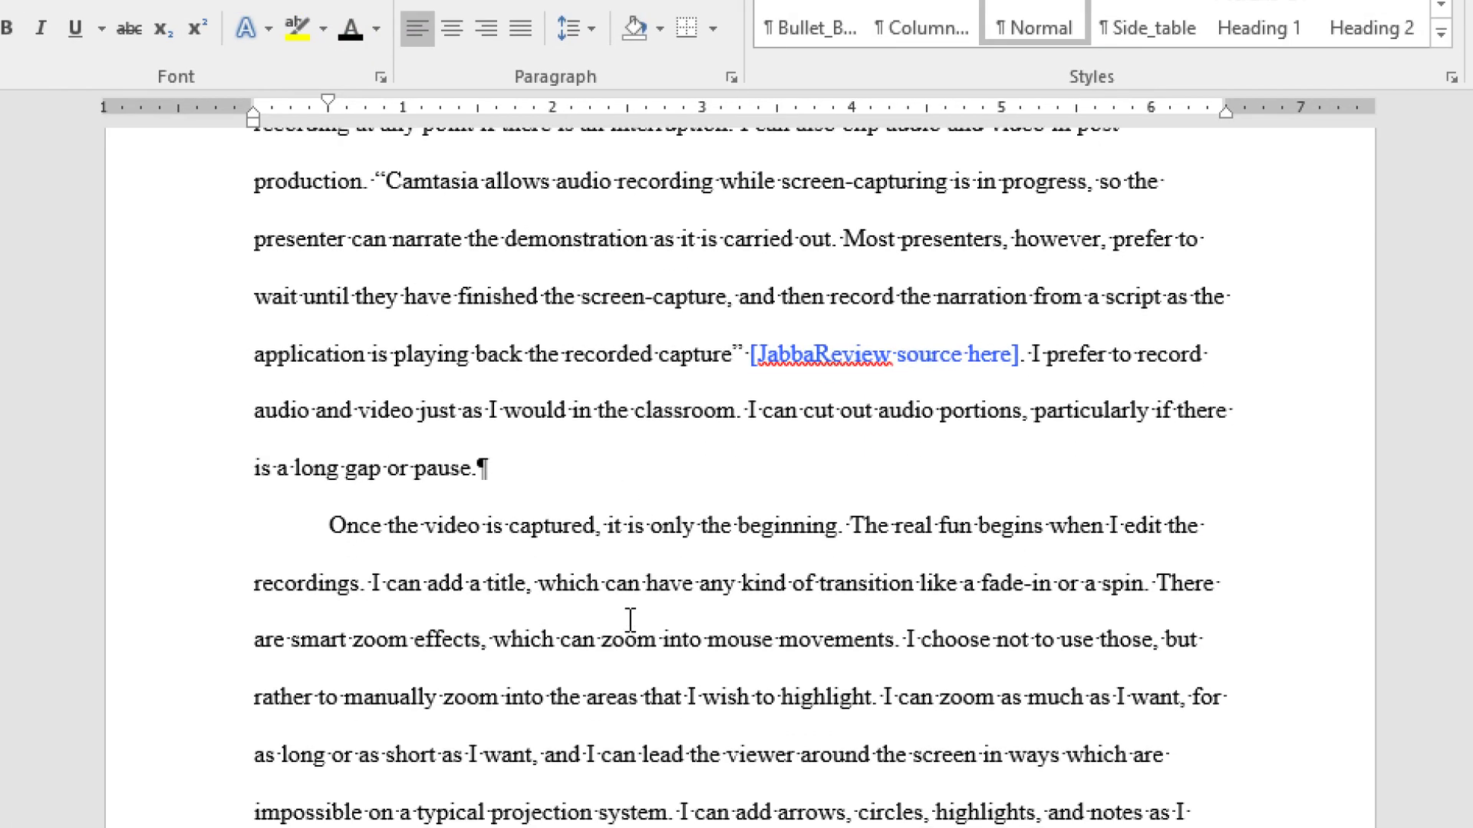
pyautogui.scroll(1, 816, 415)
# - Turn the JabbaReview placeholder into (JabbaReview) and add (Carr). after the final quotation
pyautogui.moveTo(817, 415); pyautogui.dragTo(894, 423)
pyautogui.press('Delete')
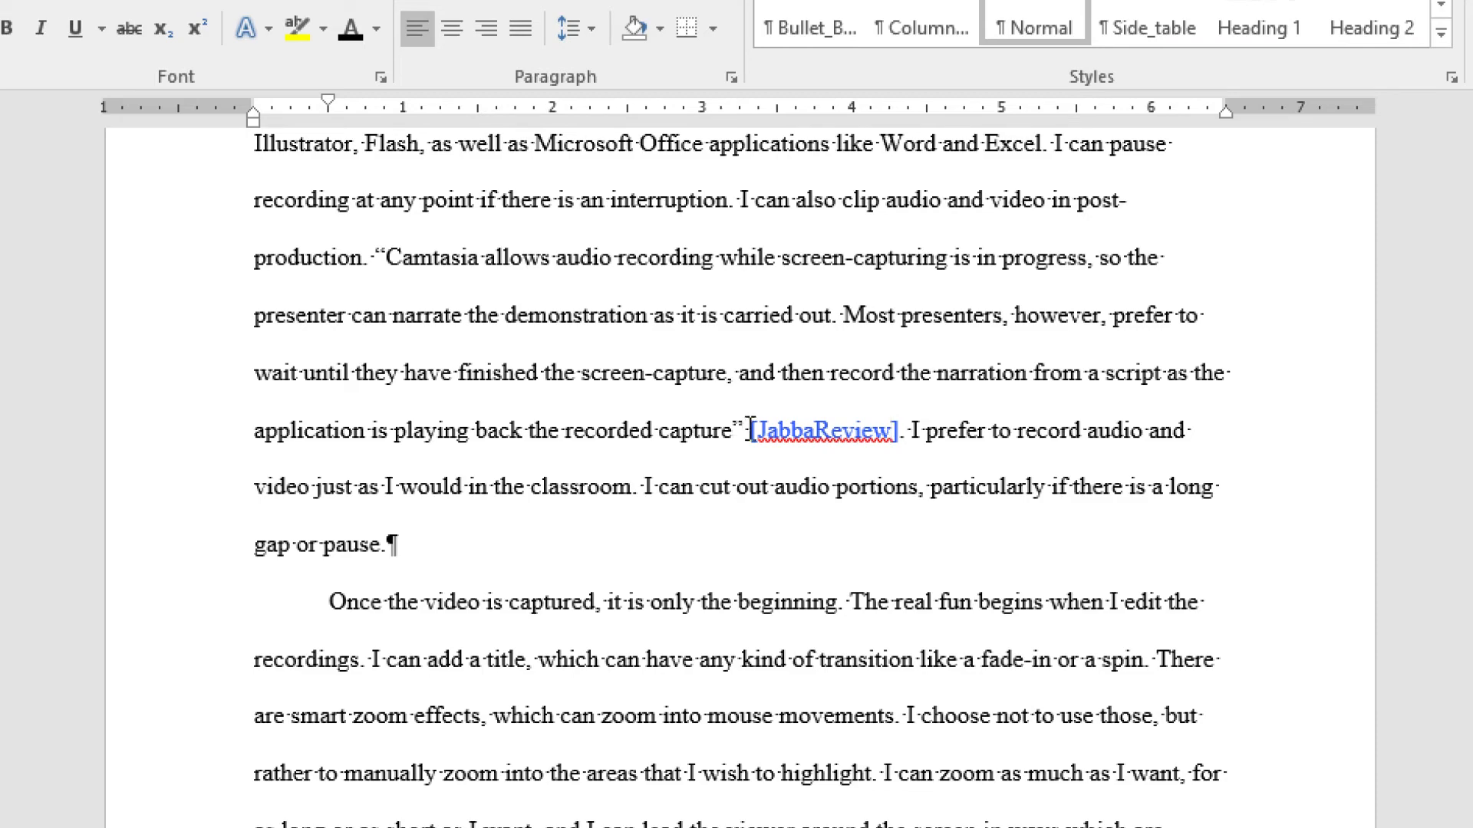
pyautogui.moveTo(752, 426); pyautogui.dragTo(909, 426)
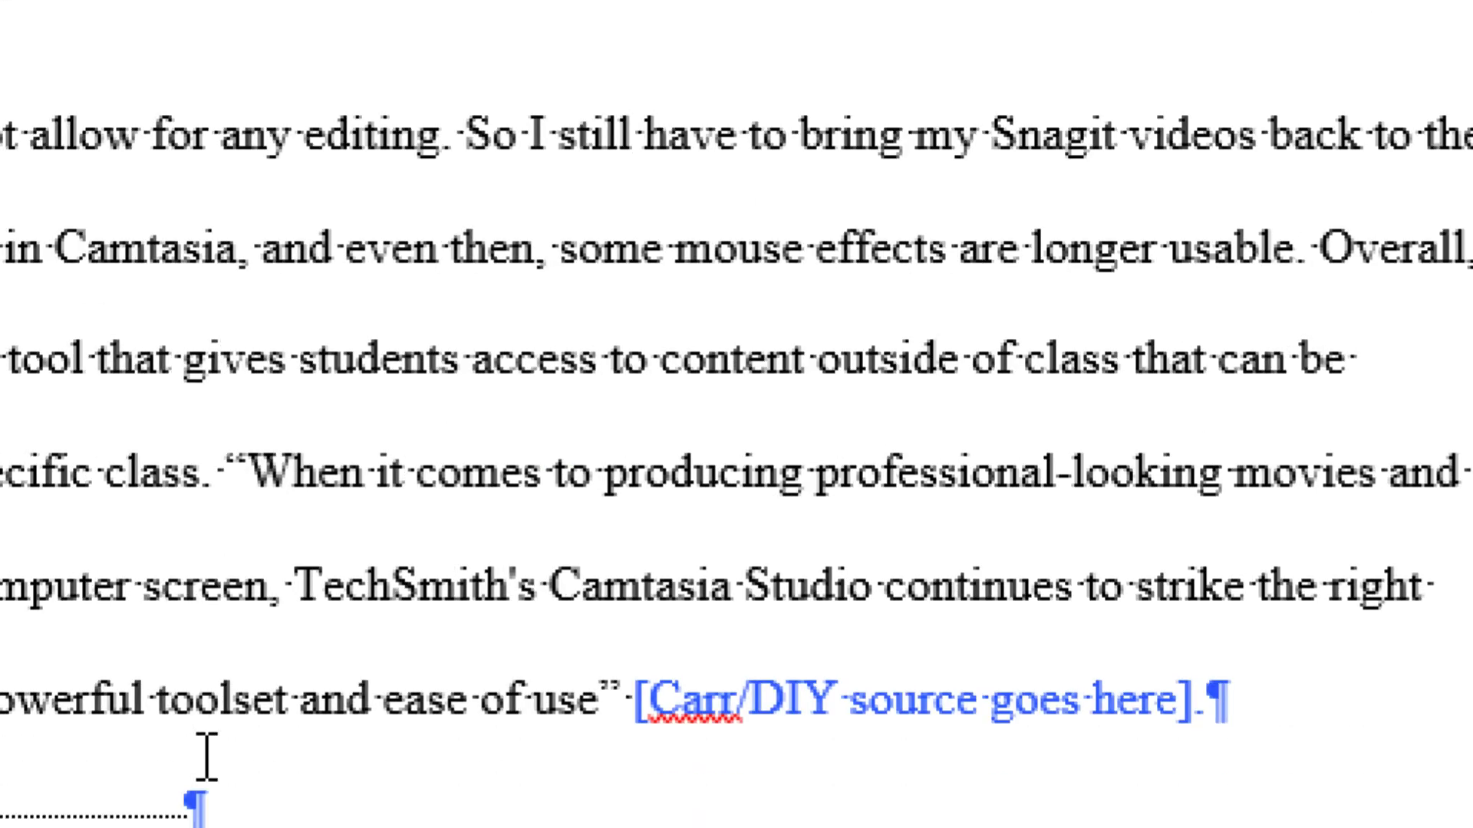
pyautogui.scroll(-2, 204, 756)
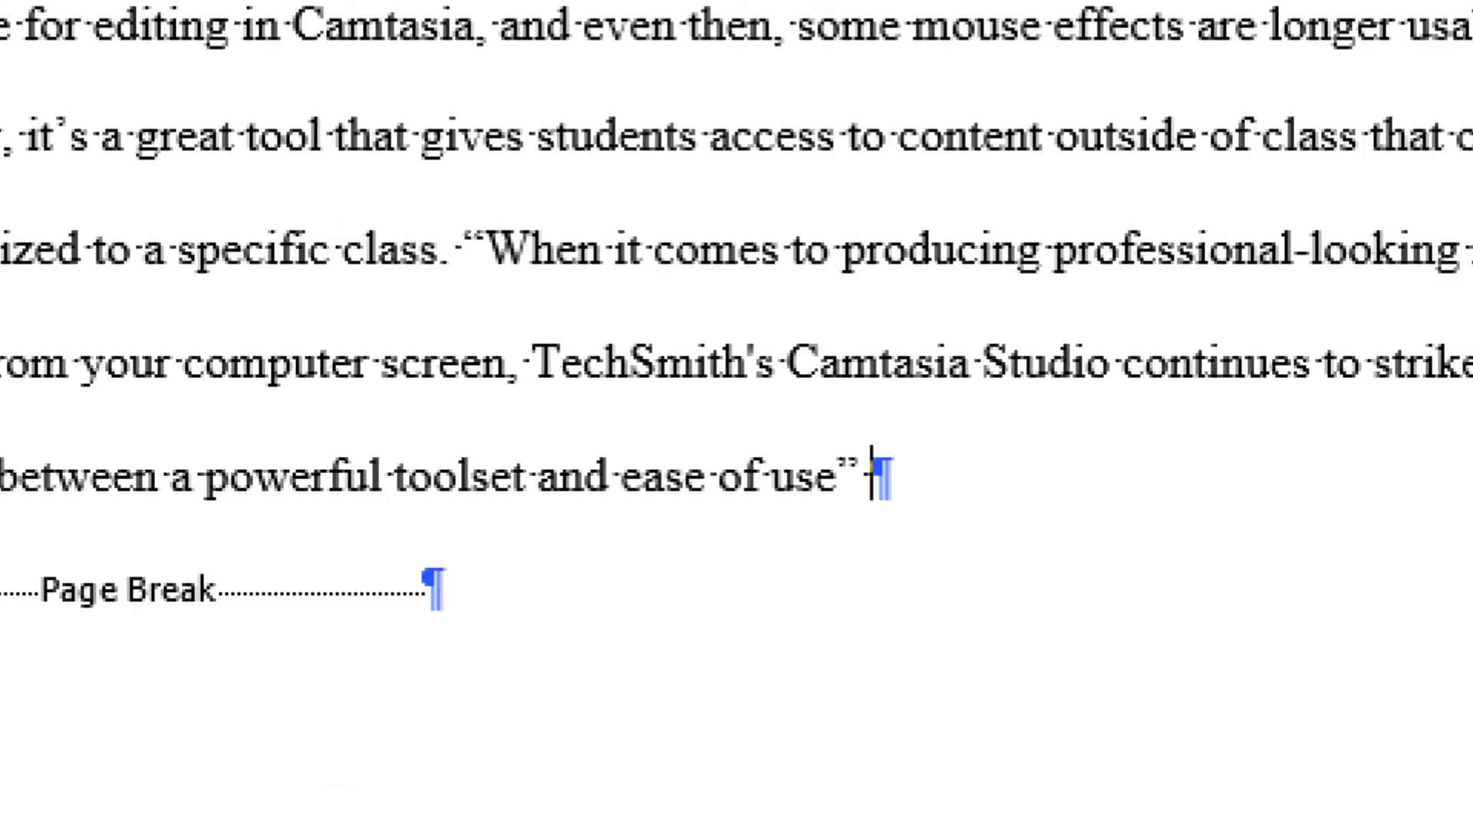
pyautogui.write('(Car')
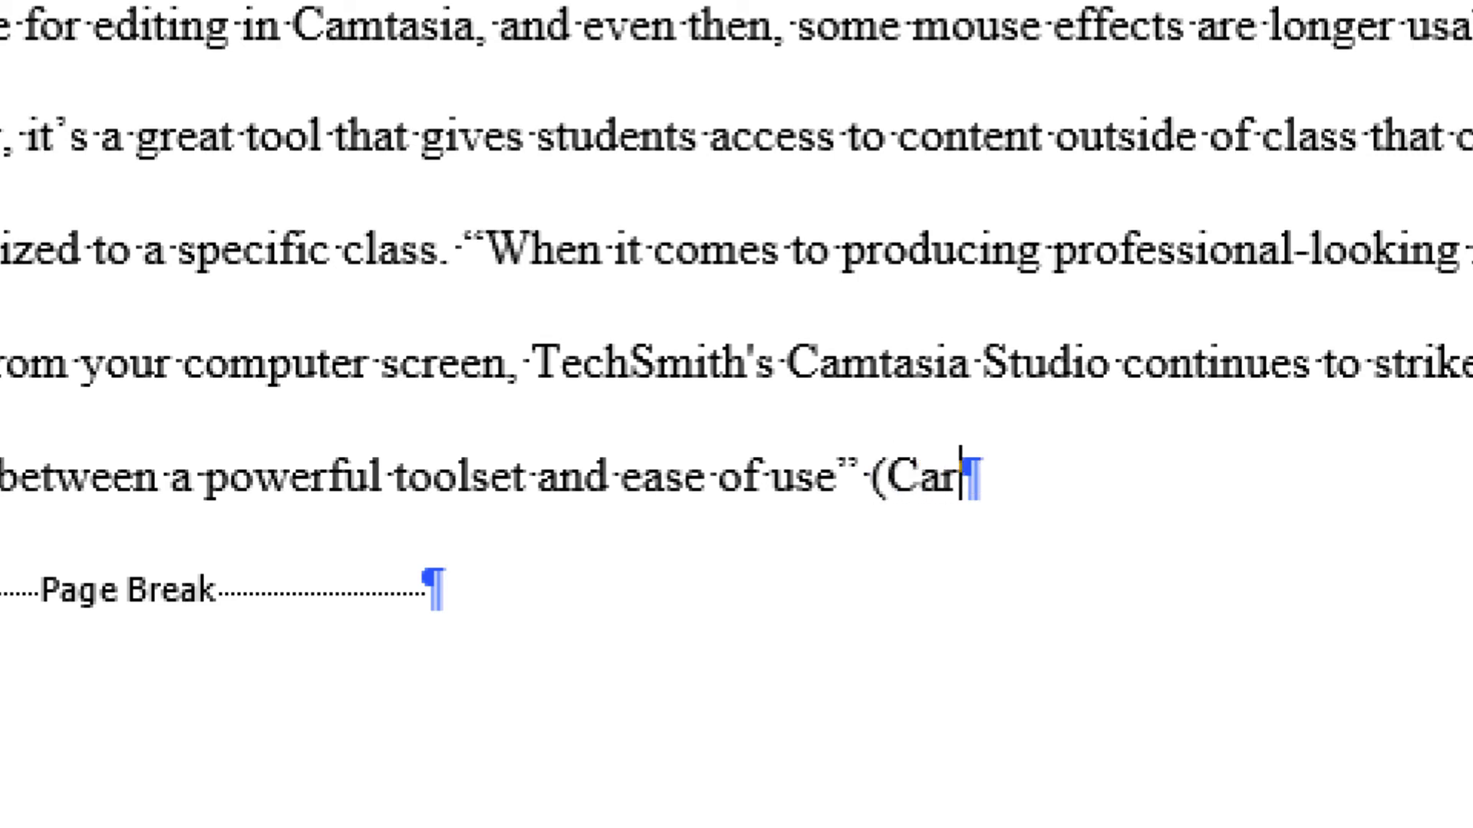
pyautogui.write('r).')
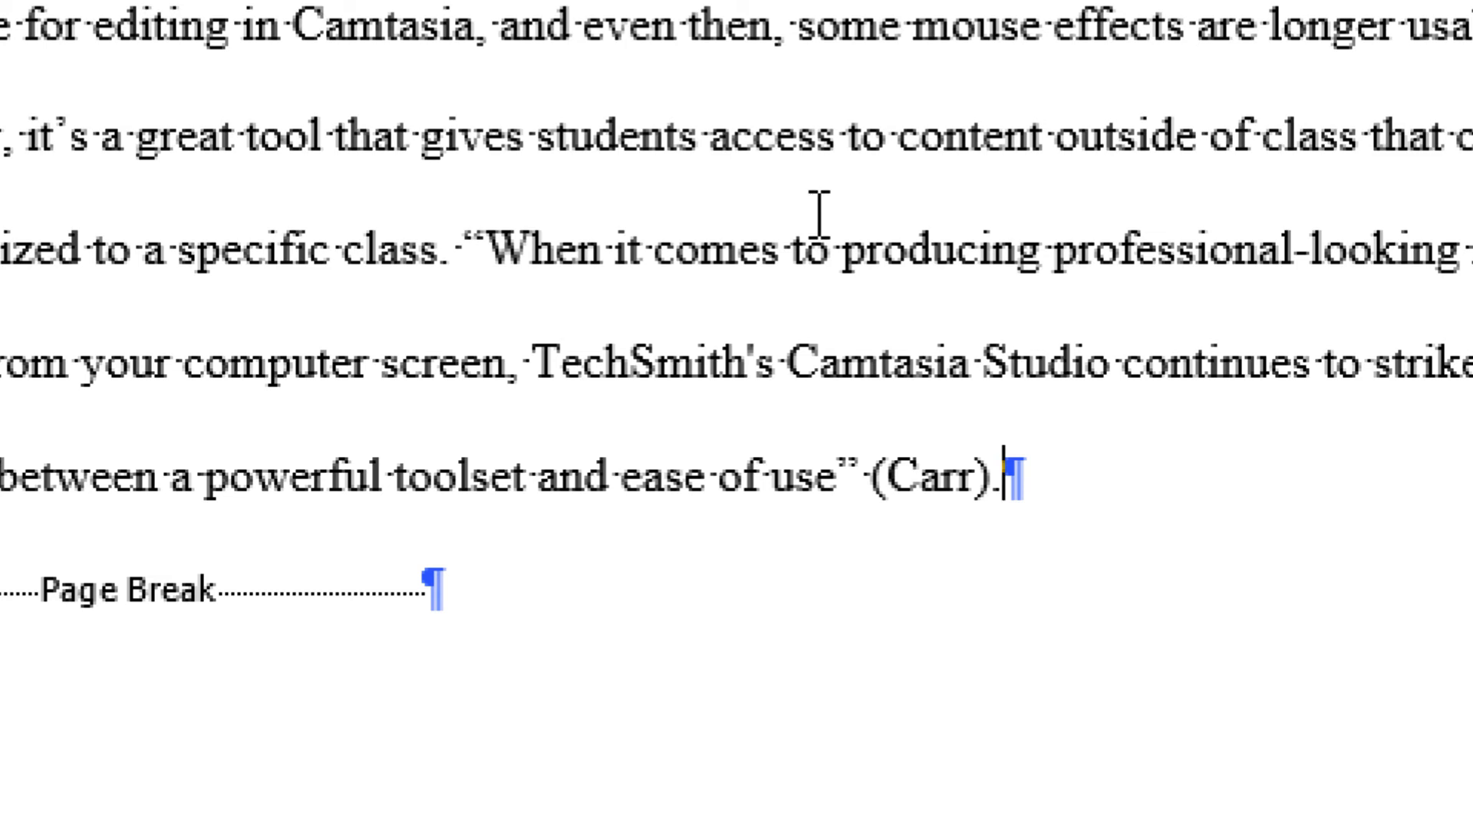
pyautogui.scroll(-5, 819, 215)
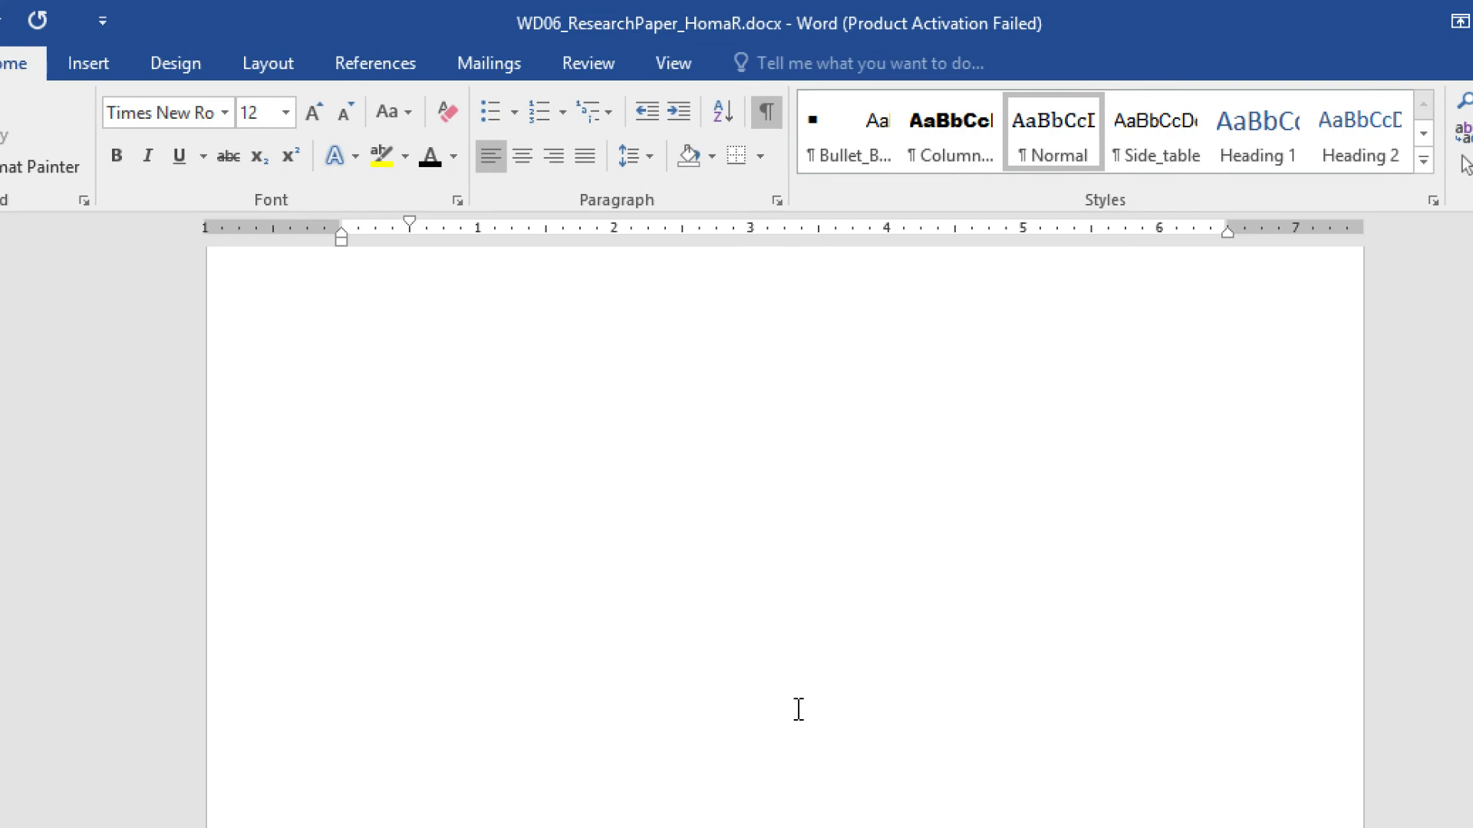
# - After the Boldt entry's URL, type the access date 'Accesed 19 Mar. 2020.'
pyautogui.scroll(-2, 819, 214)
pyautogui.scroll(-10, 795, 708)
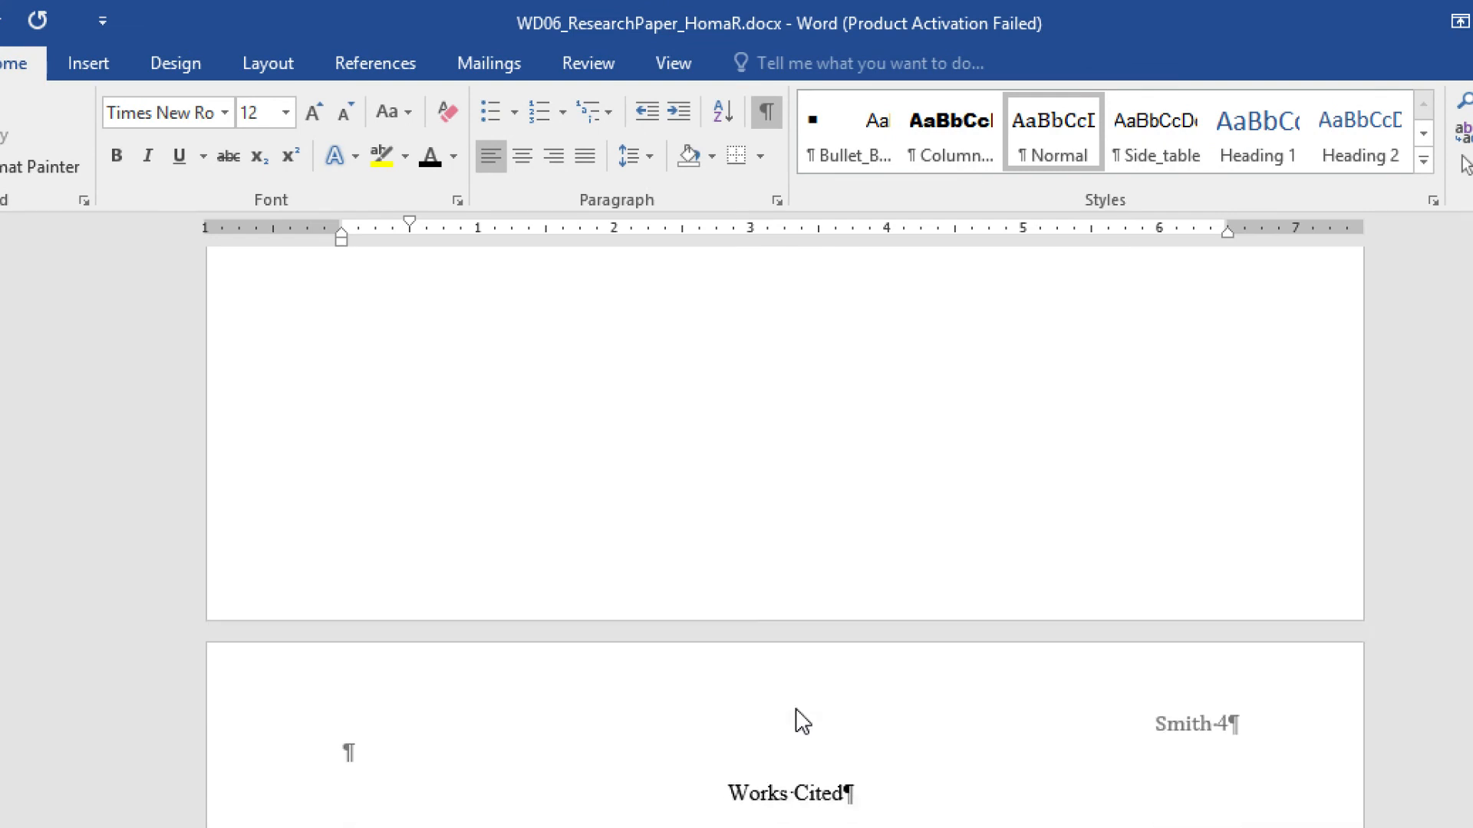
pyautogui.scroll(5, 798, 708)
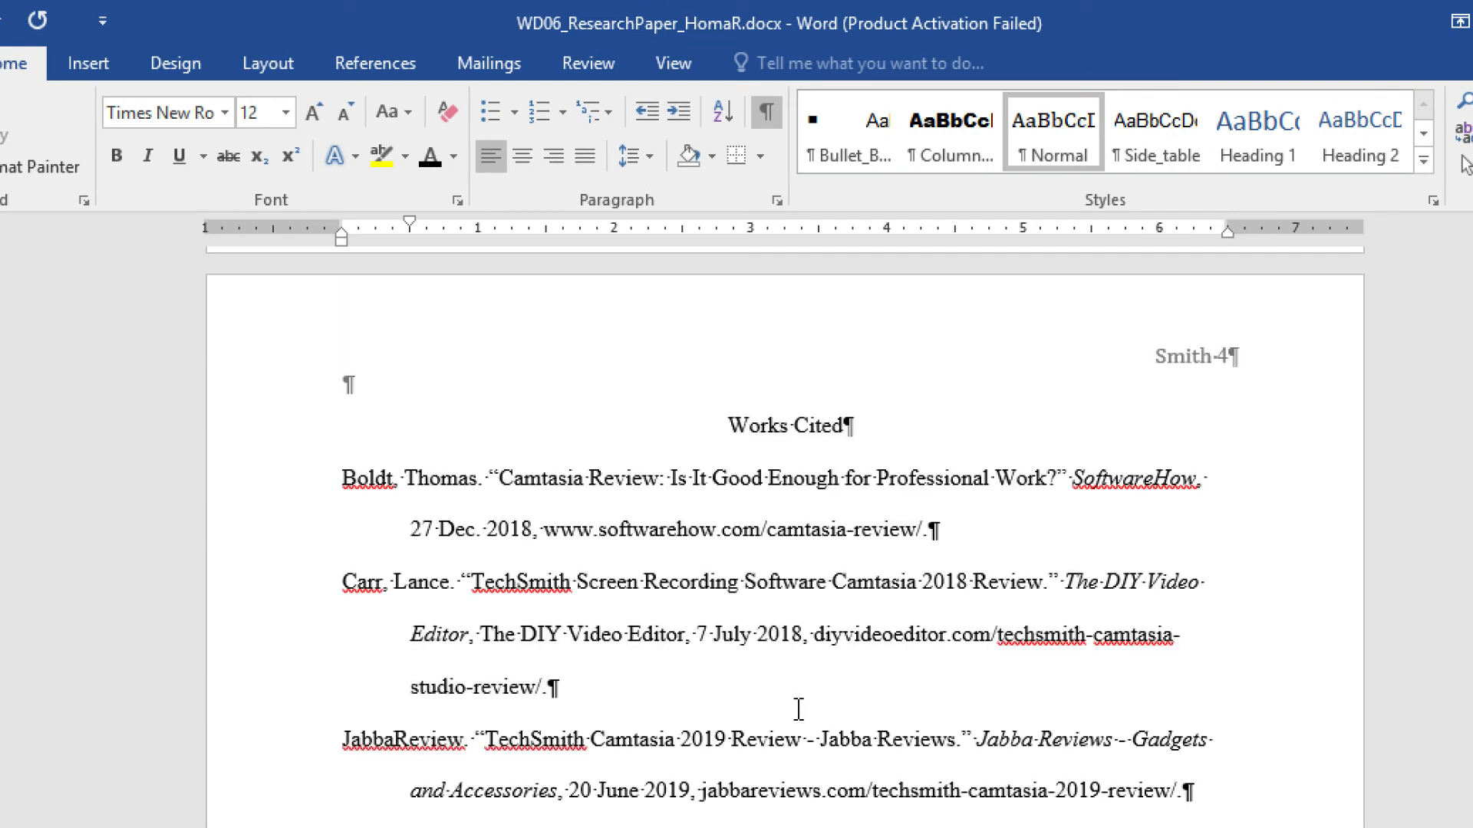
pyautogui.click(930, 530)
pyautogui.write('Acces')
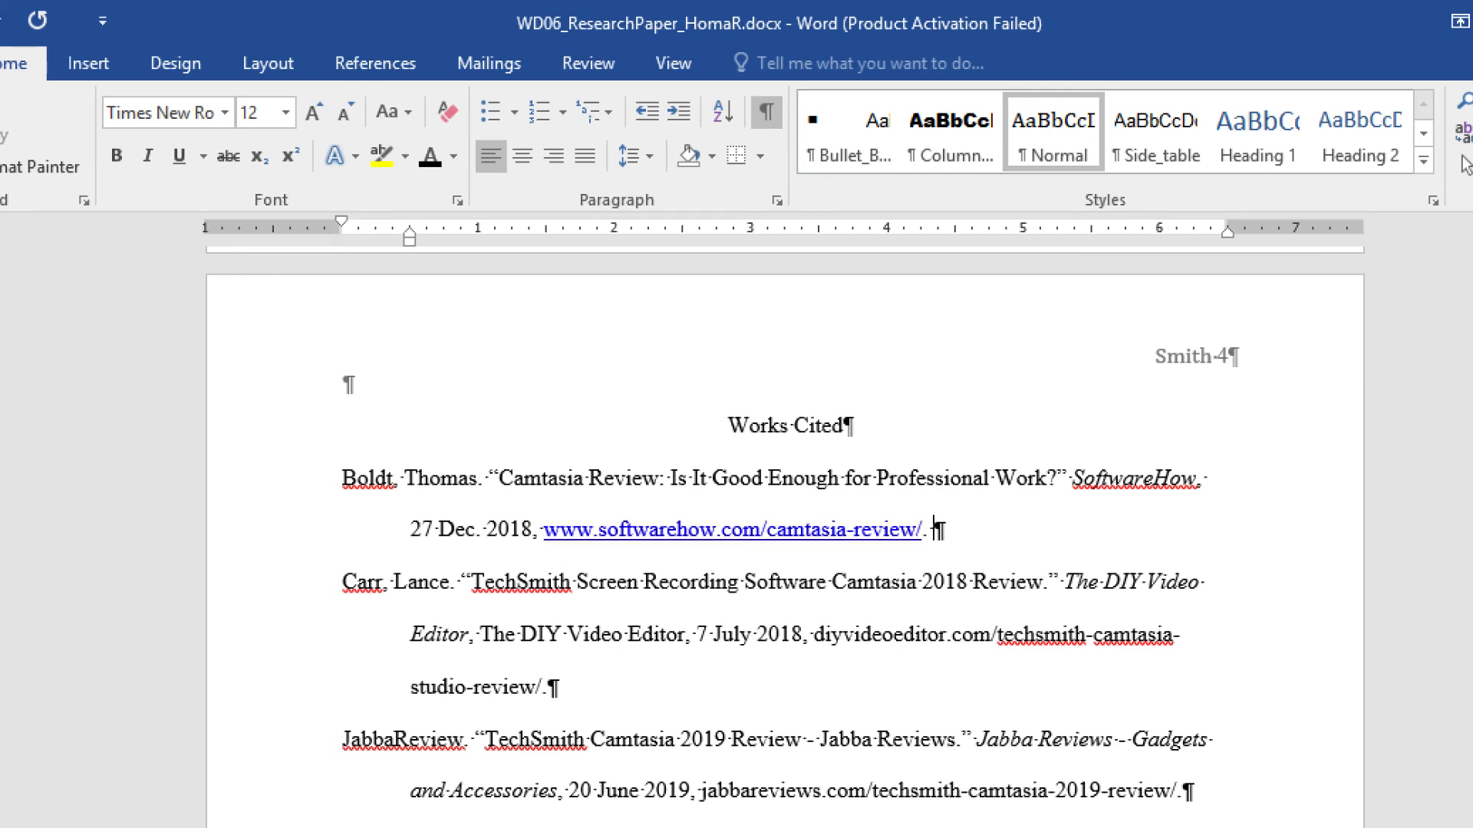
pyautogui.write('ed ')
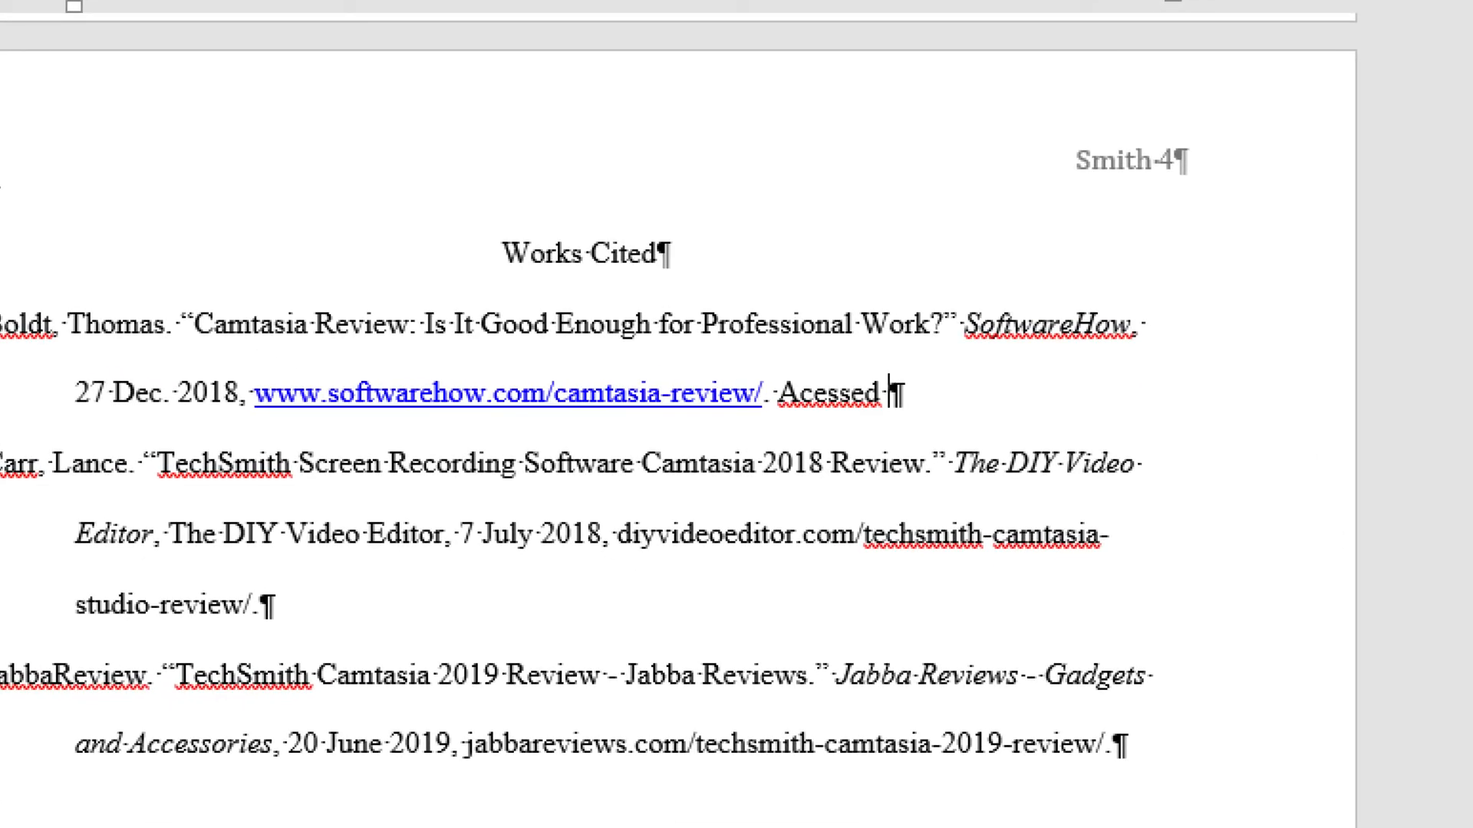
pyautogui.write('19 M')
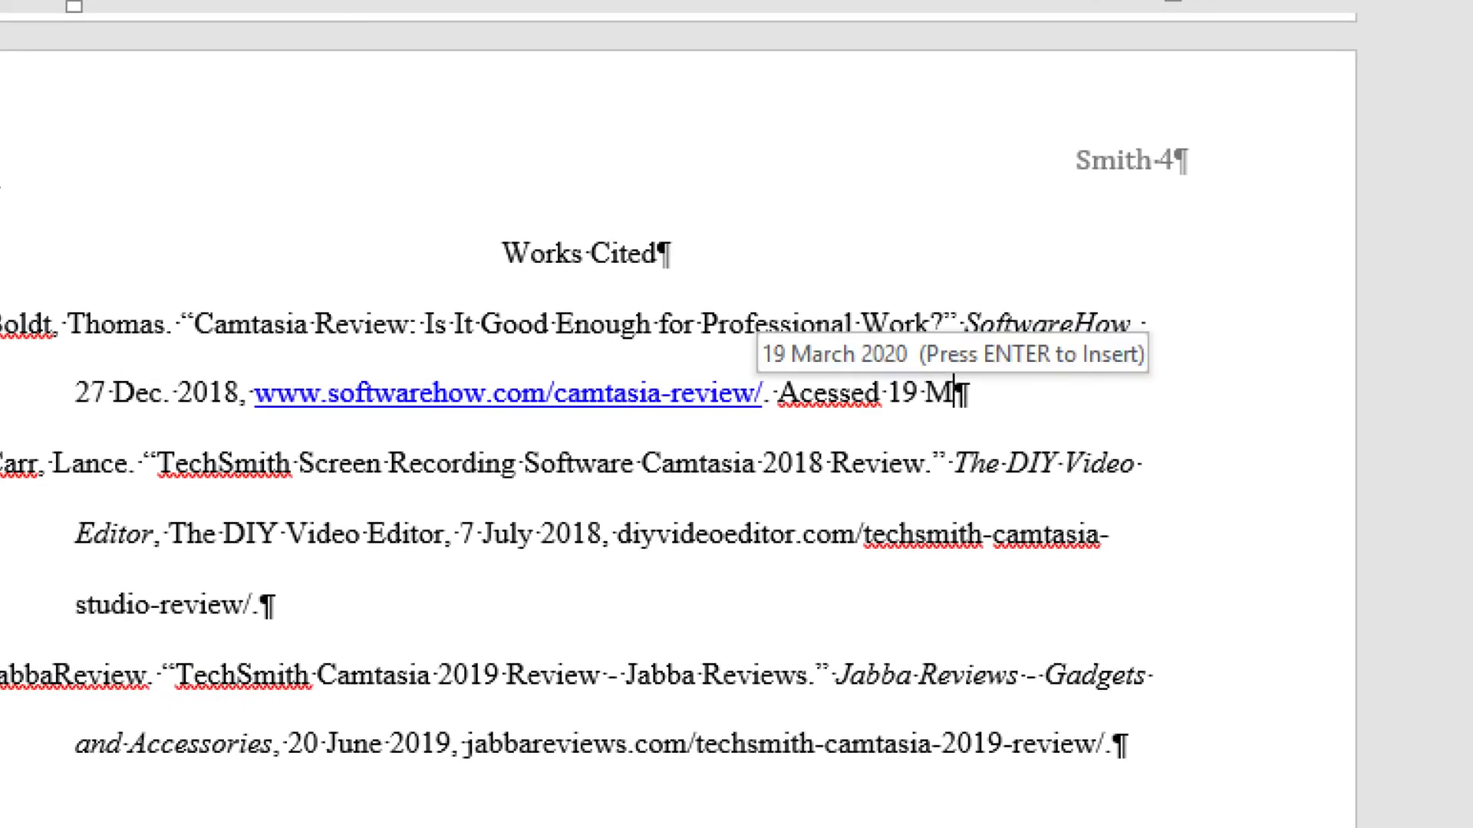
pyautogui.write('ar')
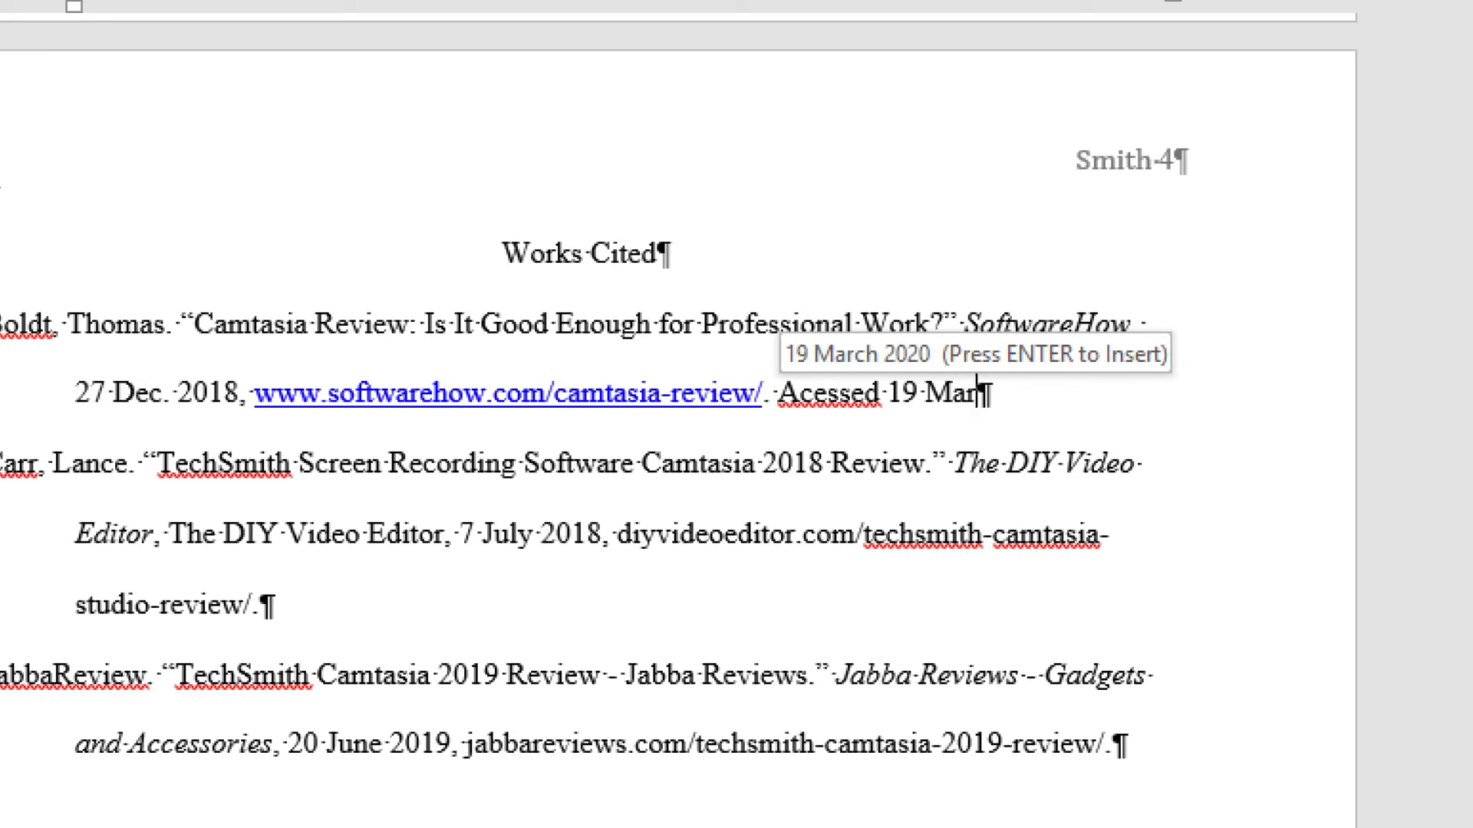
pyautogui.write('.')
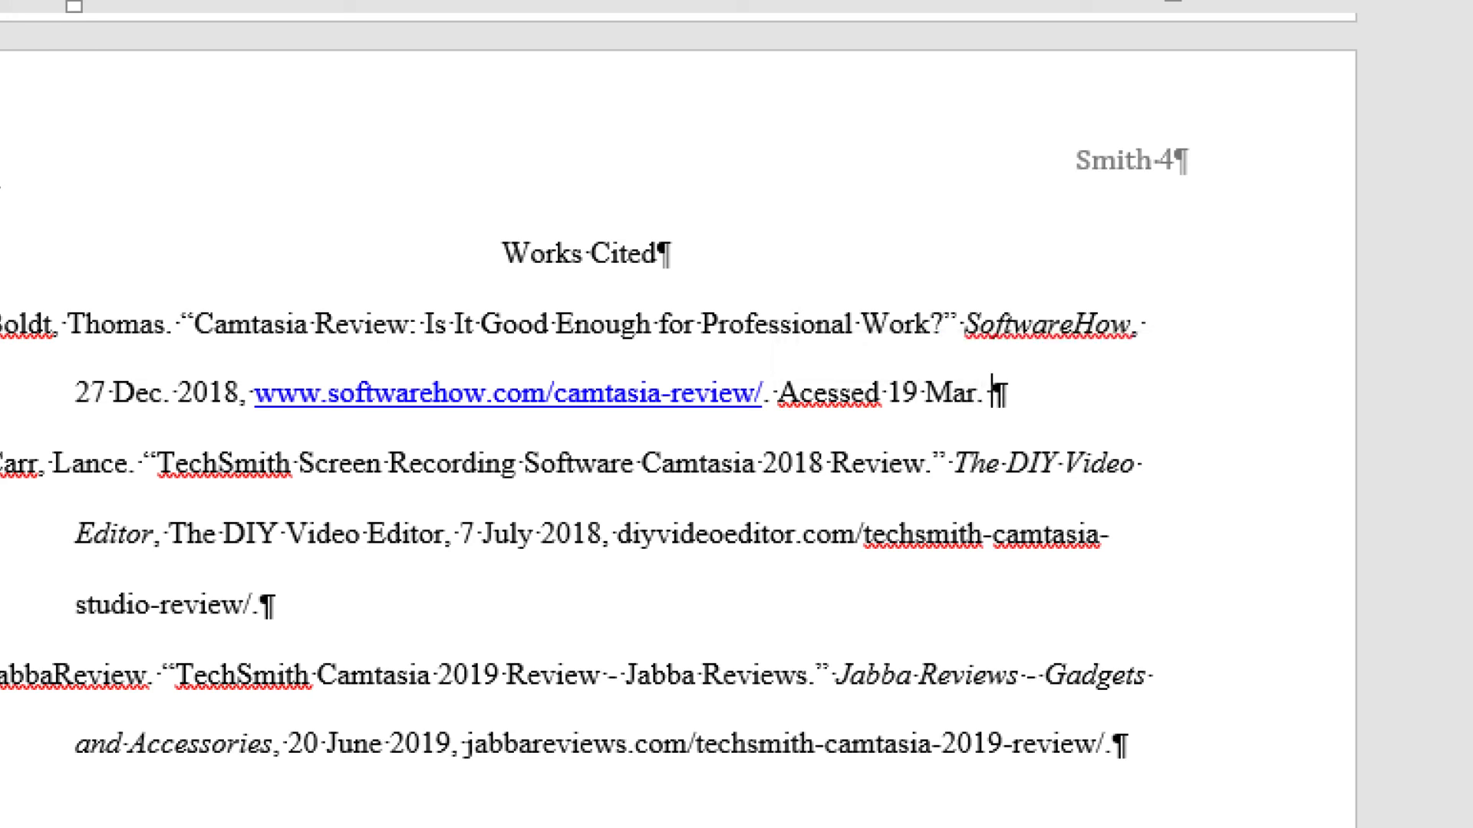
pyautogui.write(' 2020')
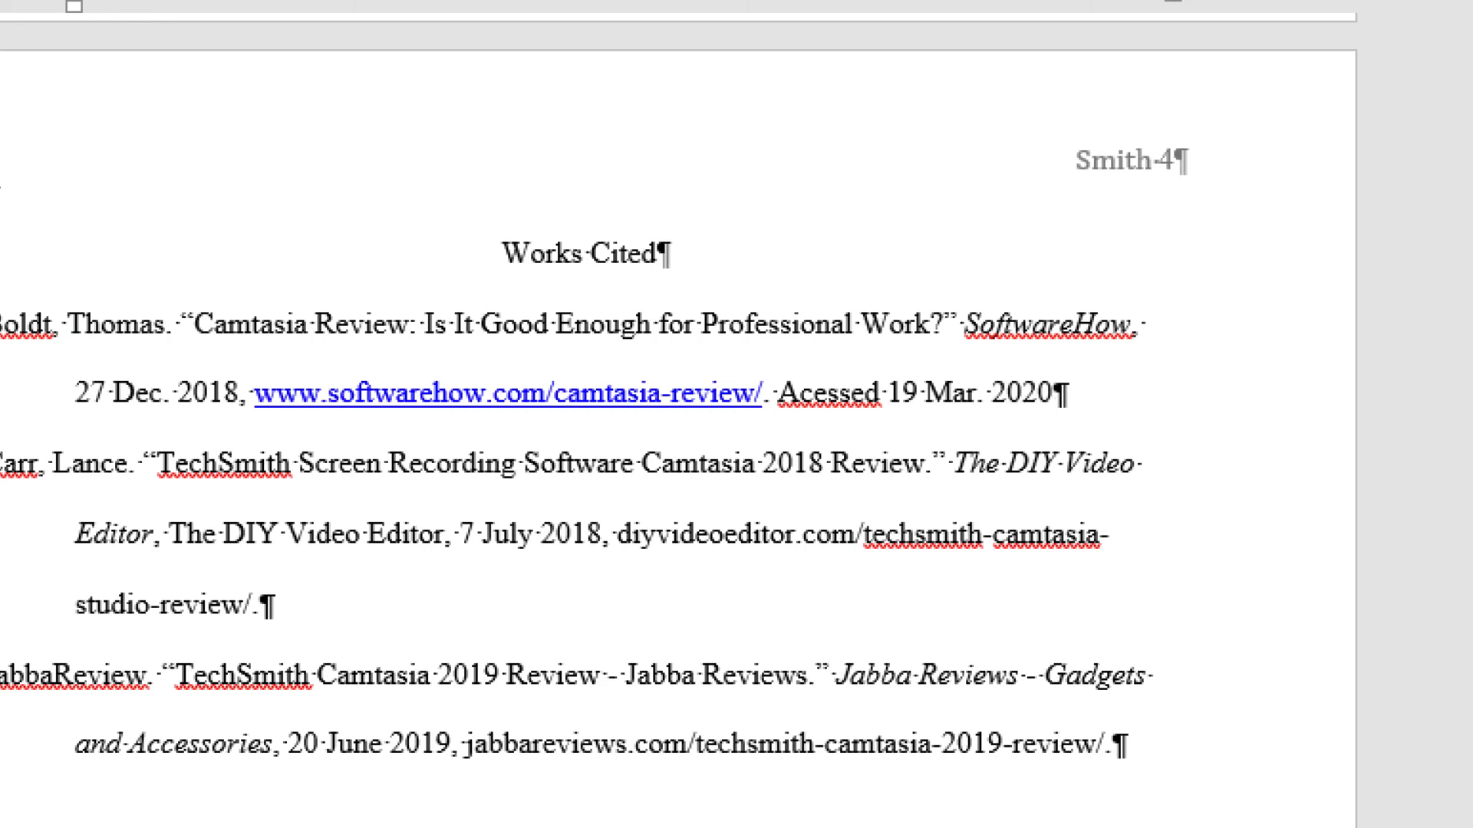
pyautogui.write('.')
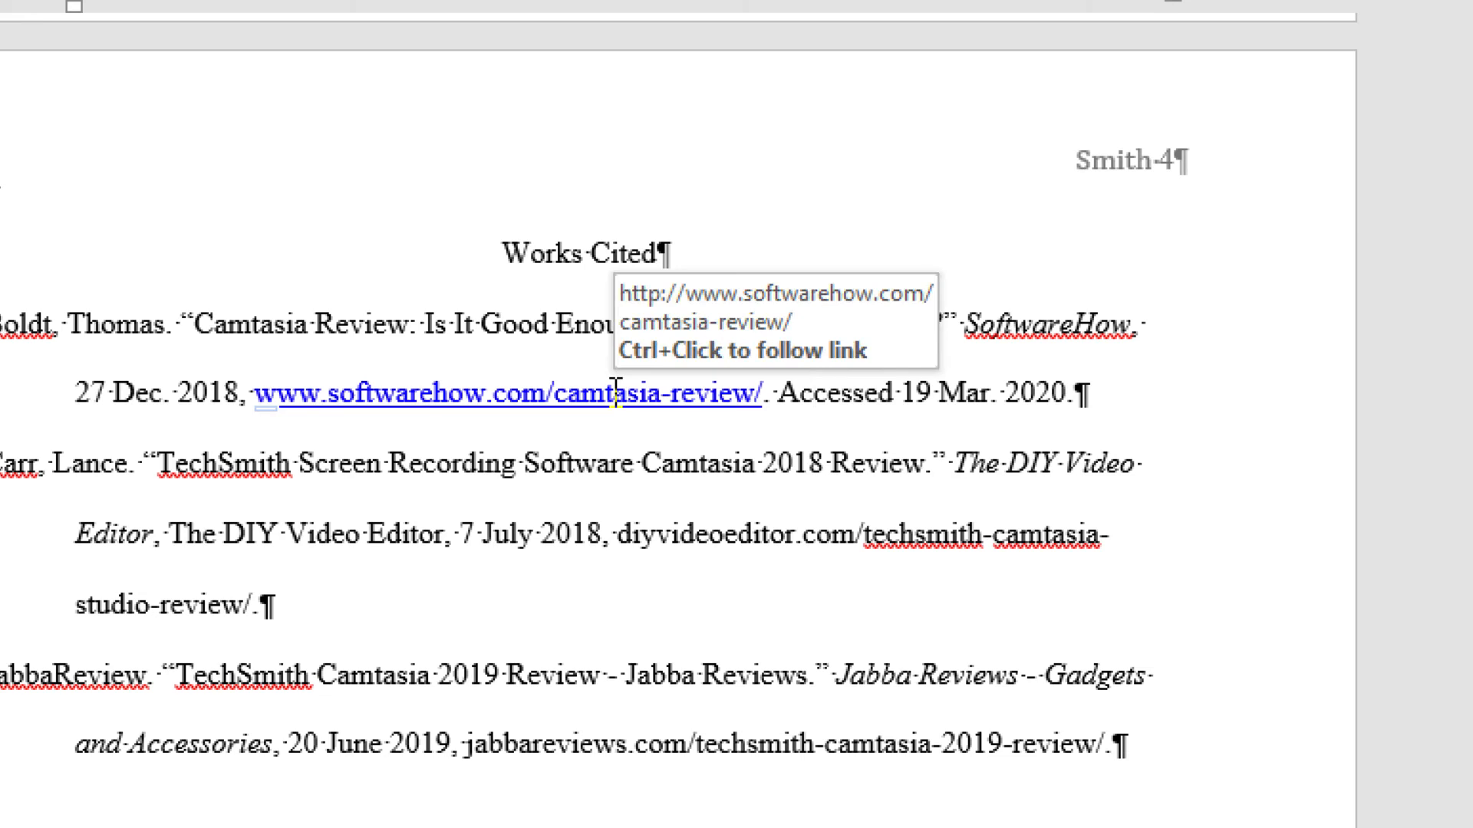
# - Select the softwarehow.com URL text in the Boldt entry
pyautogui.keyDown('ctrl'); pyautogui.click(615, 393); pyautogui.keyUp('ctrl')
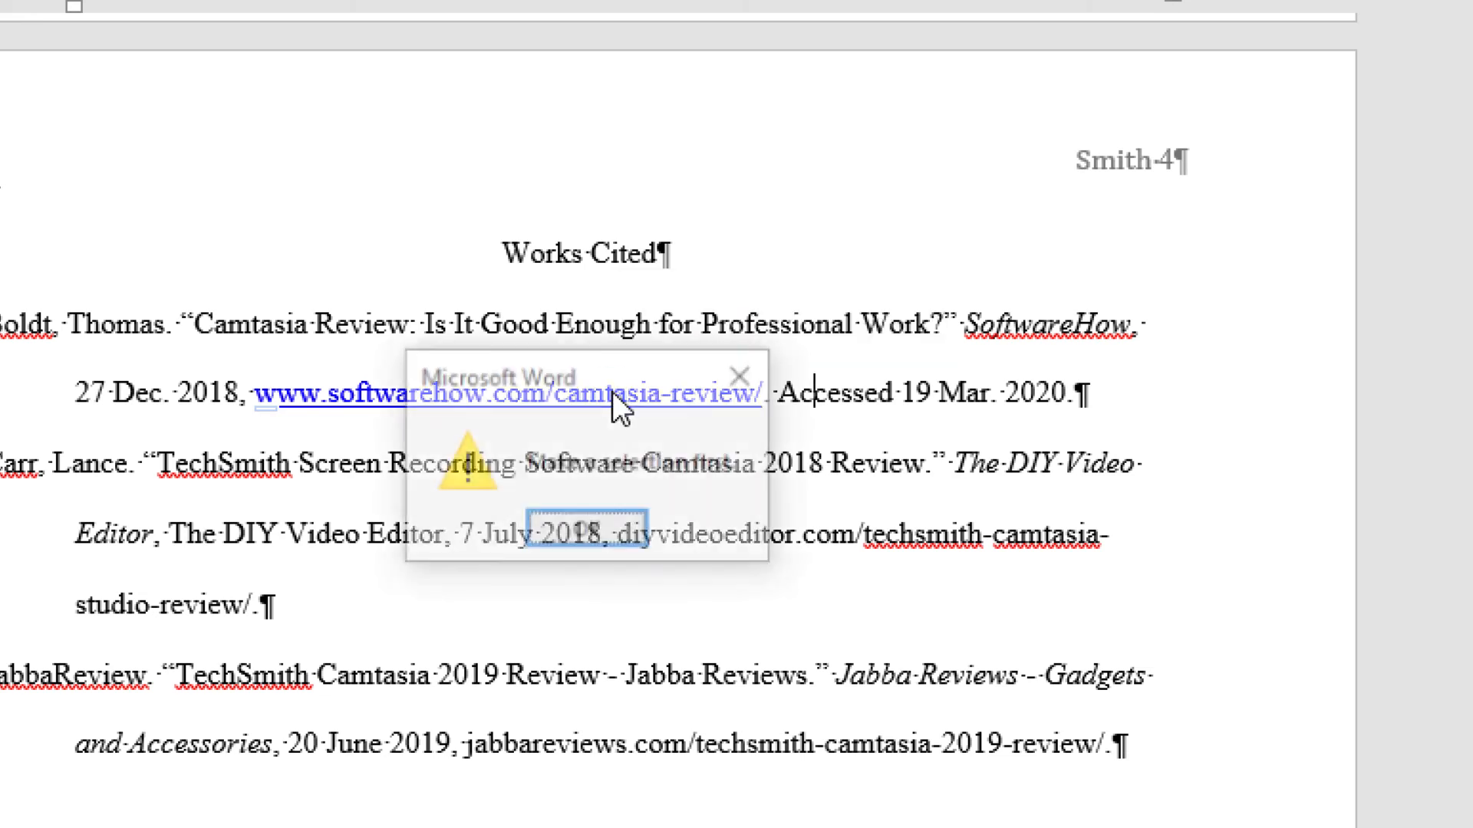
pyautogui.press('Return')
pyautogui.moveTo(256, 392); pyautogui.dragTo(763, 377)
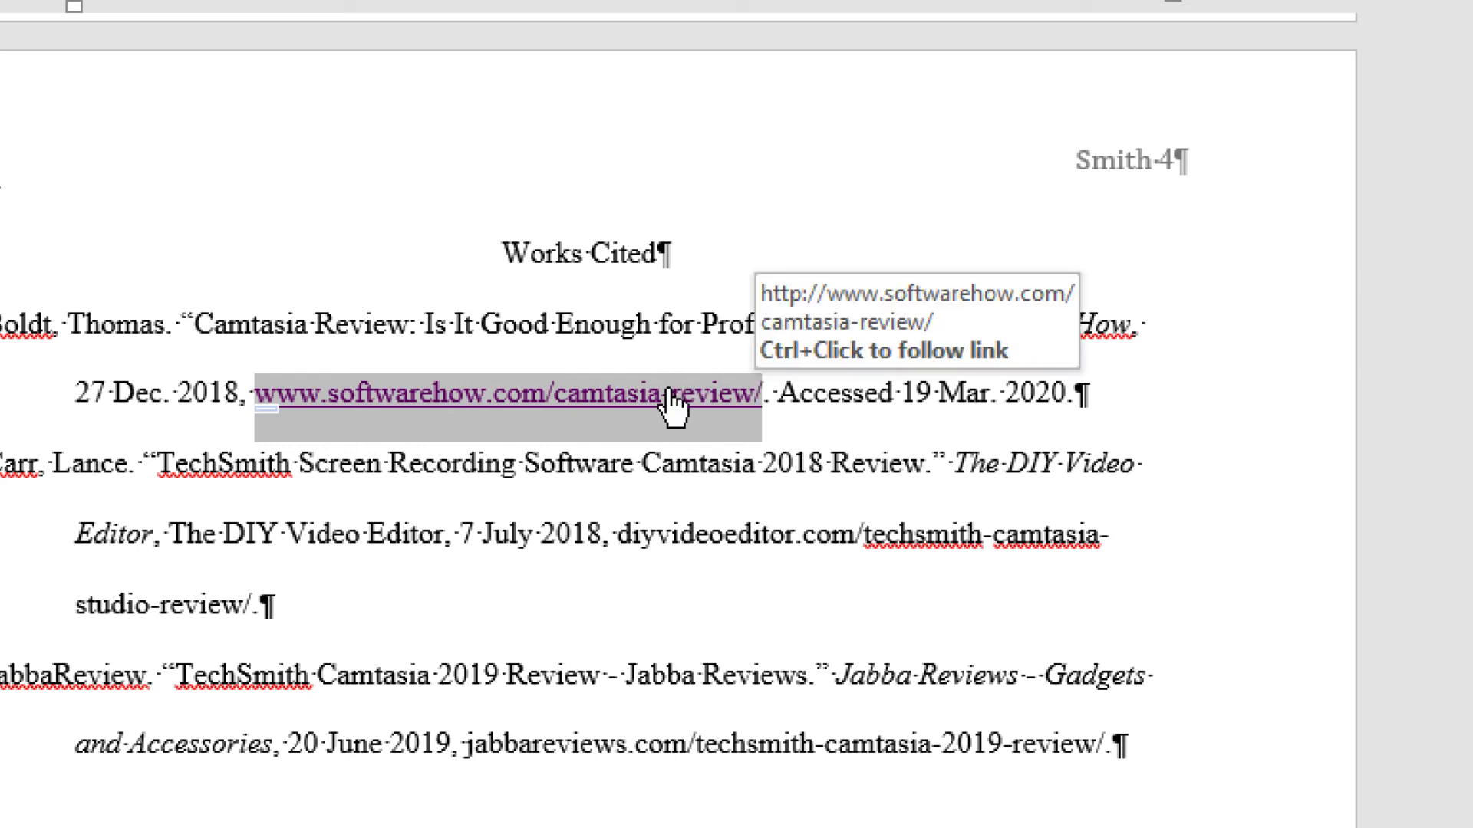
pyautogui.click(577, 479)
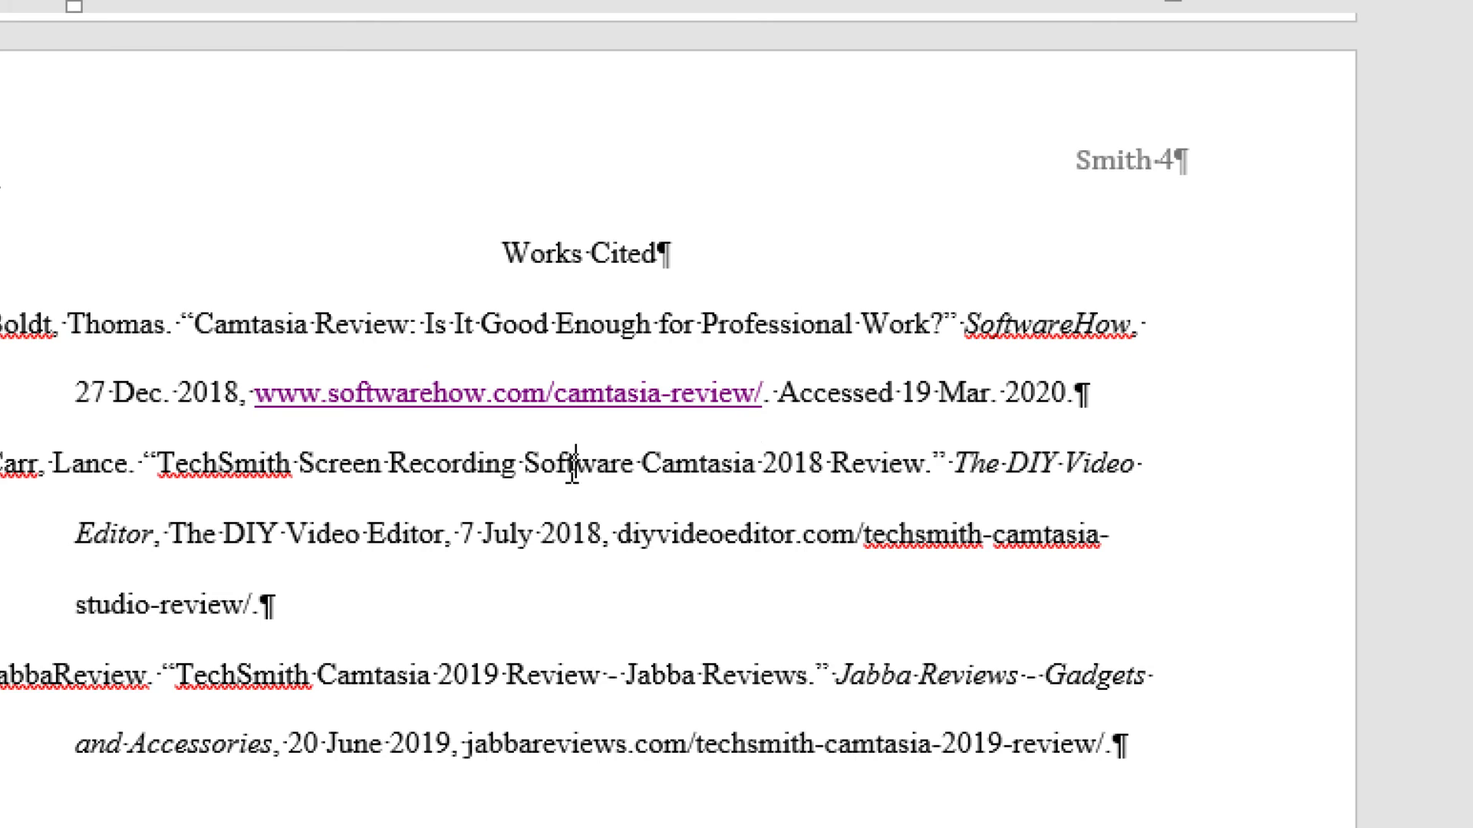
# - Remove the URL's hyperlink with Remove Link and type 'Accessed 19 Mar. 2020.' after it
pyautogui.click(512, 394)
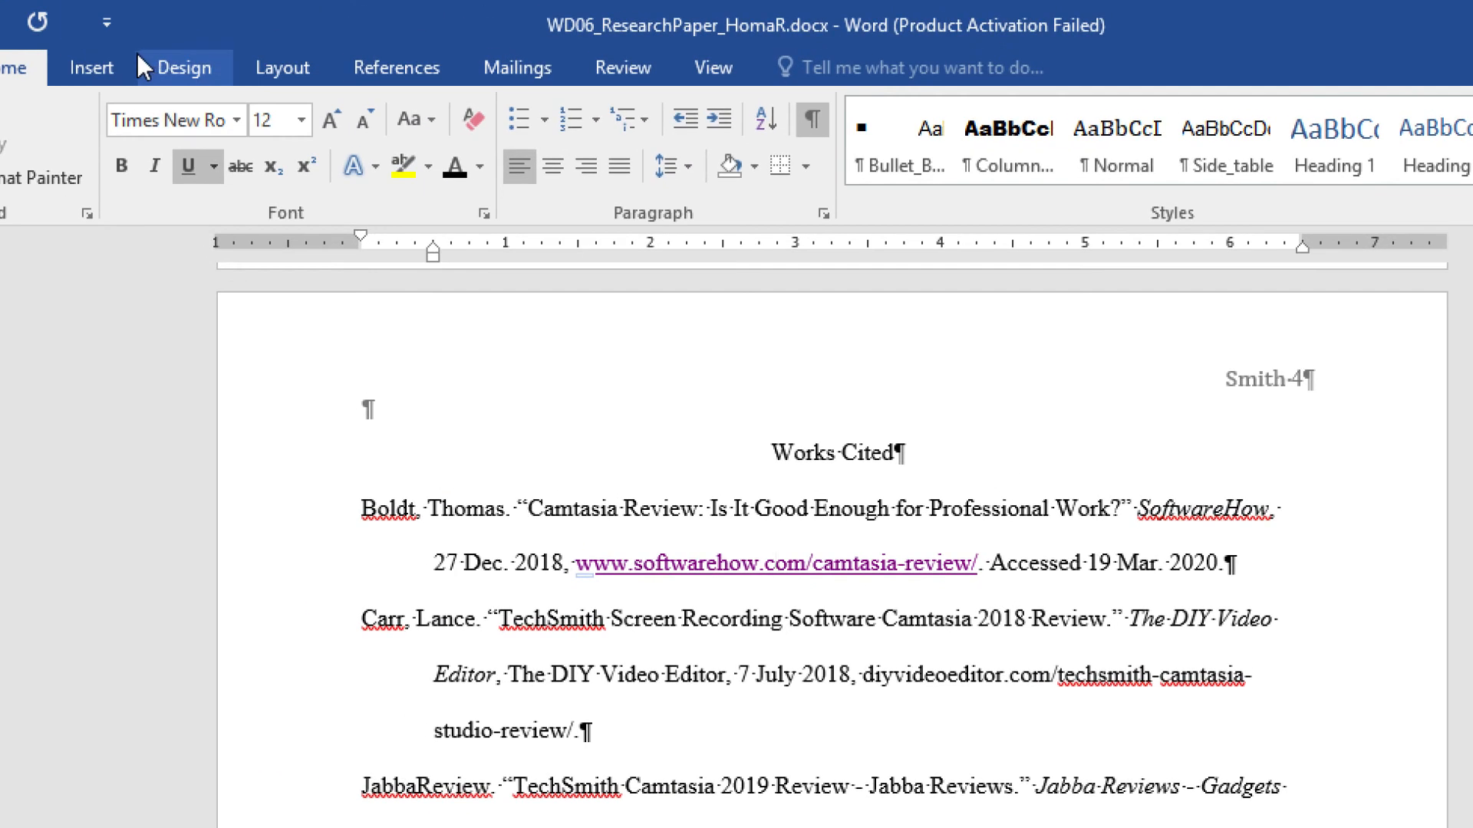
pyautogui.click(117, 62)
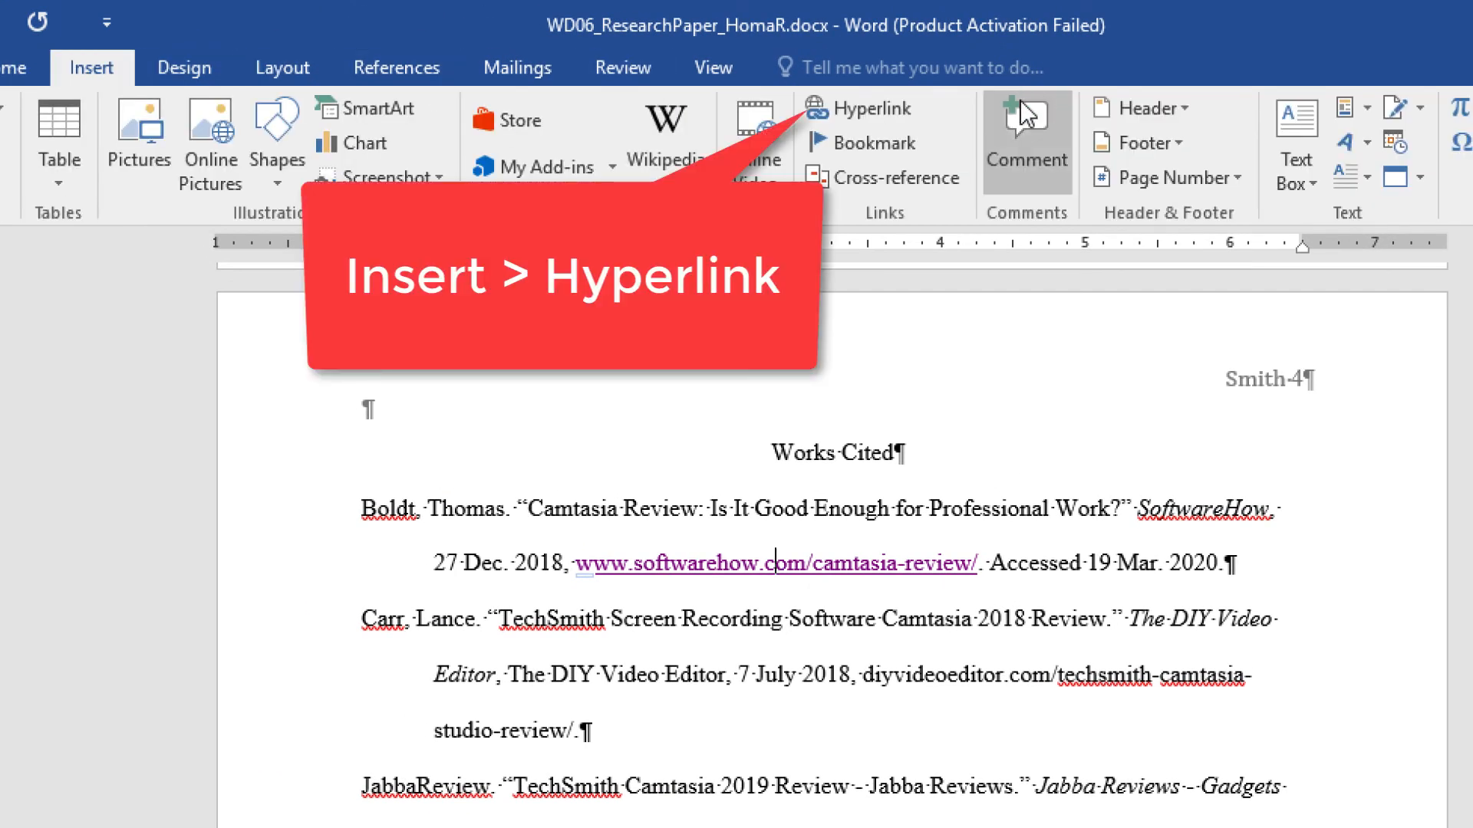
pyautogui.click(902, 103)
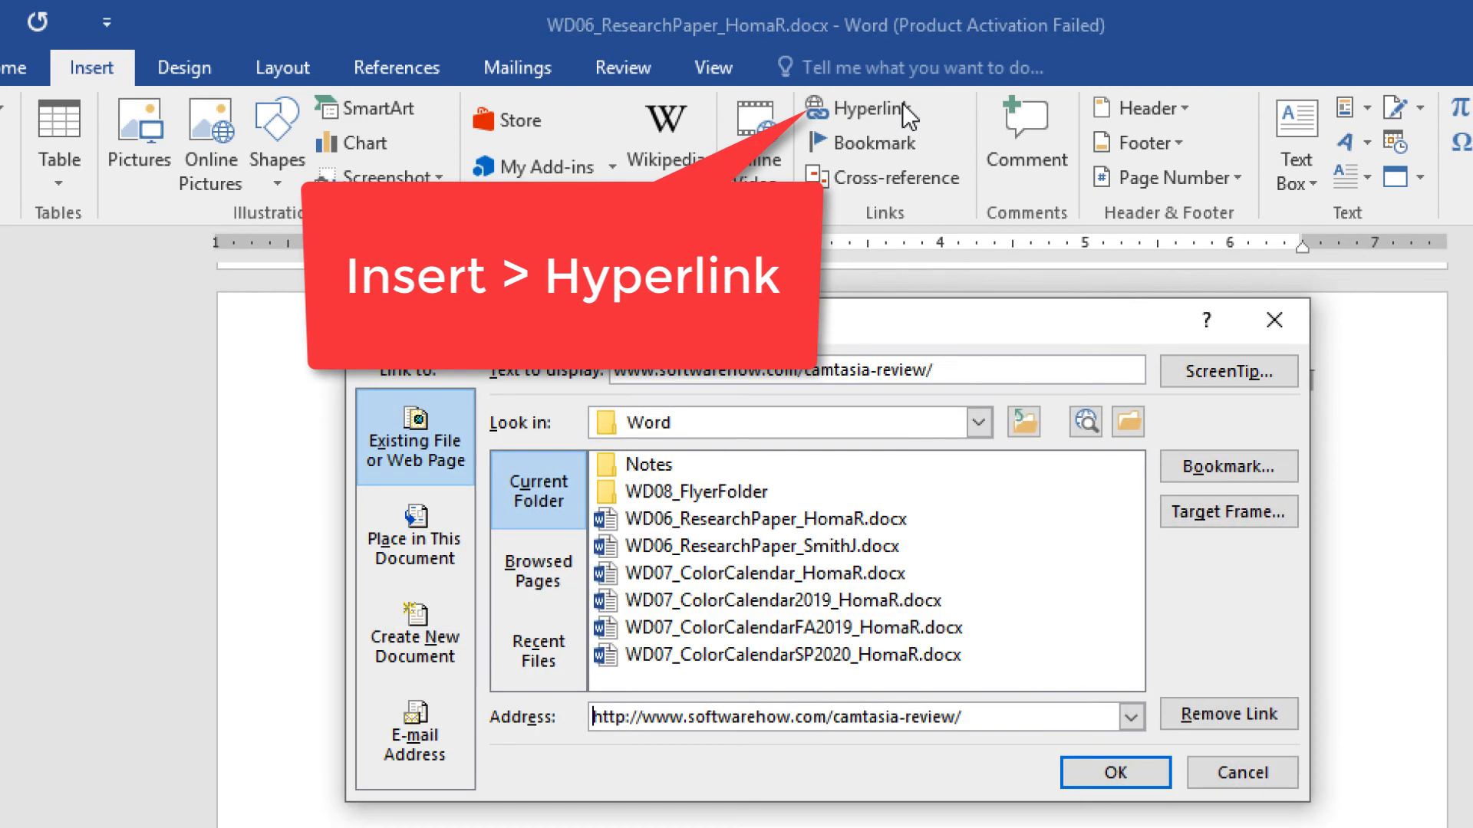
pyautogui.click(1246, 712)
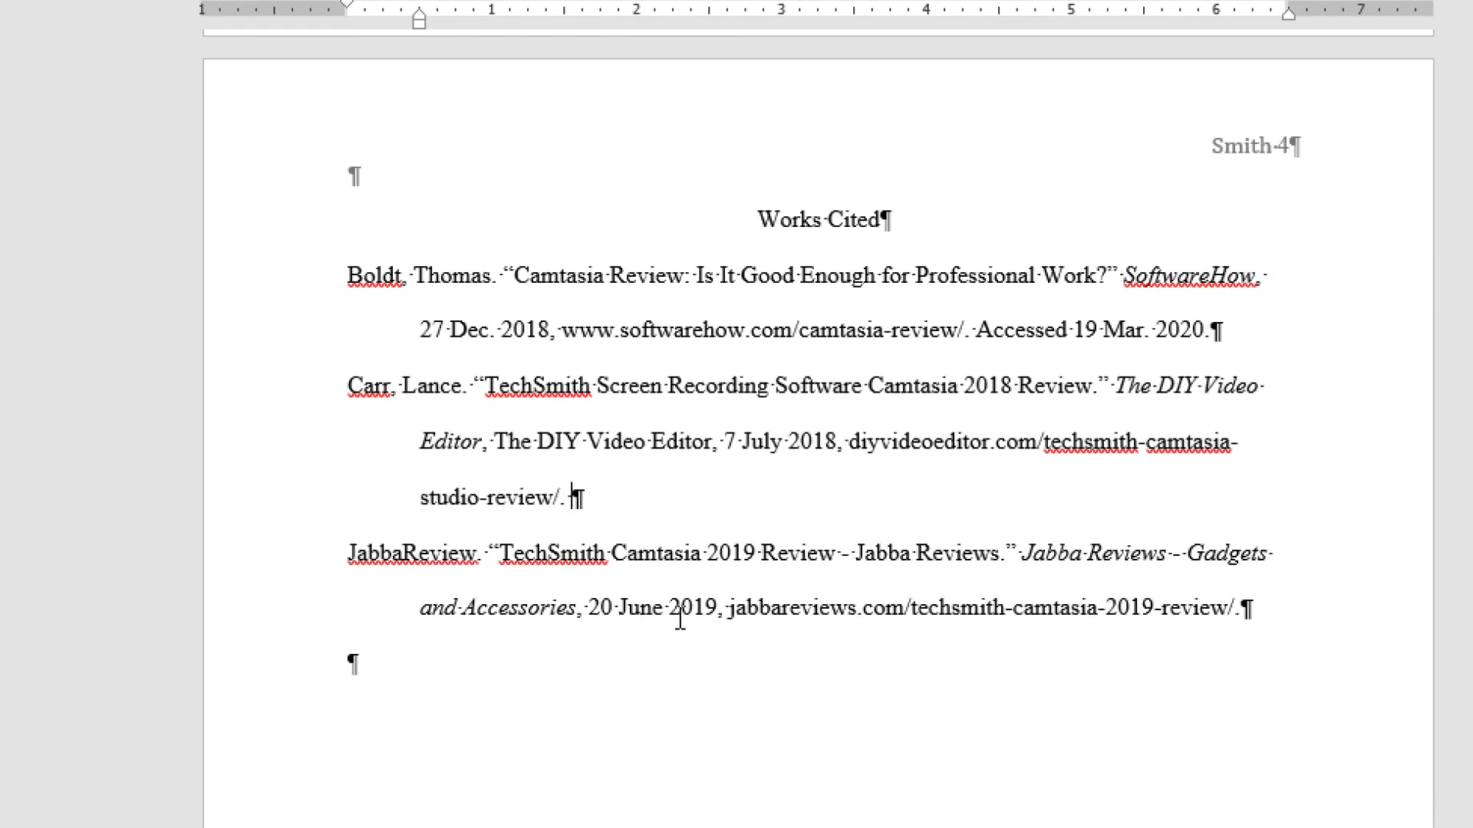
pyautogui.write('Accessed 19 Mar. 2020.')
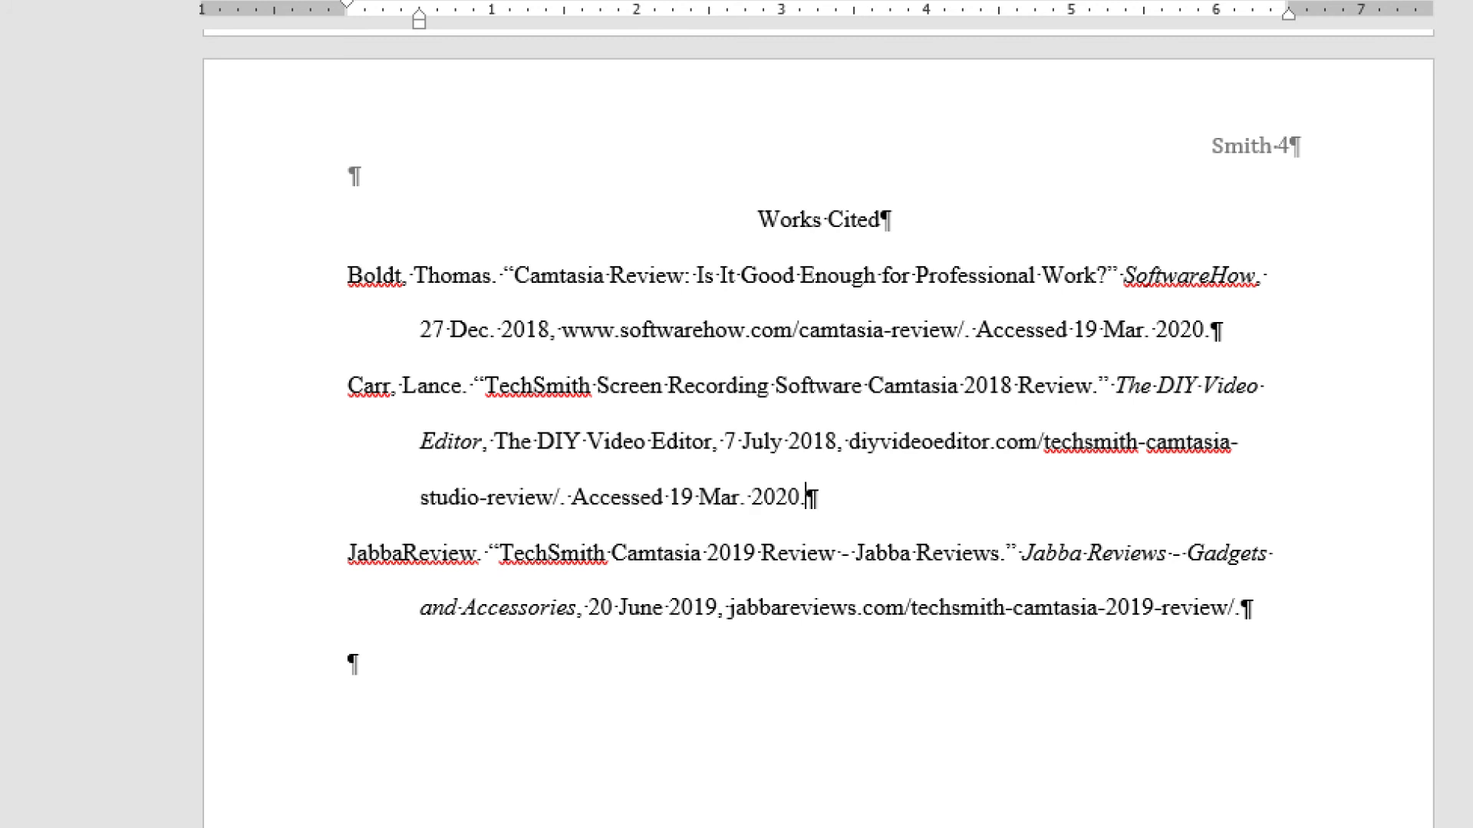
# - Copy the Carr entry's access date and paste it at the end of the JabbaReview entry
pyautogui.keyDown('shift'); pyautogui.click(573, 497); pyautogui.keyUp('shift')
pyautogui.hotkey('ctrl', 'c')
pyautogui.click(1249, 608)
pyautogui.hotkey('ctrl', 'v')
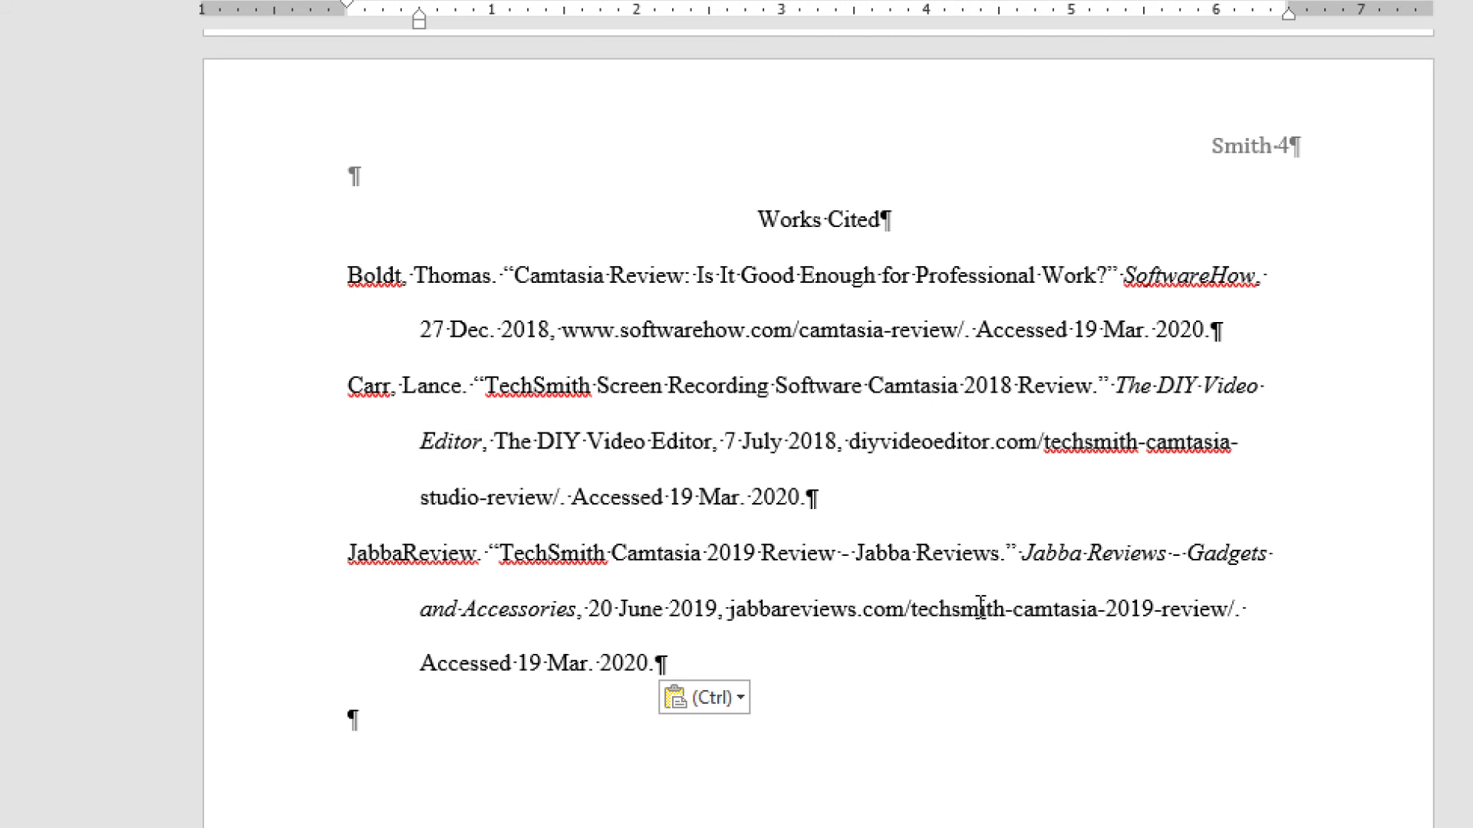
pyautogui.scroll(1, 953, 574)
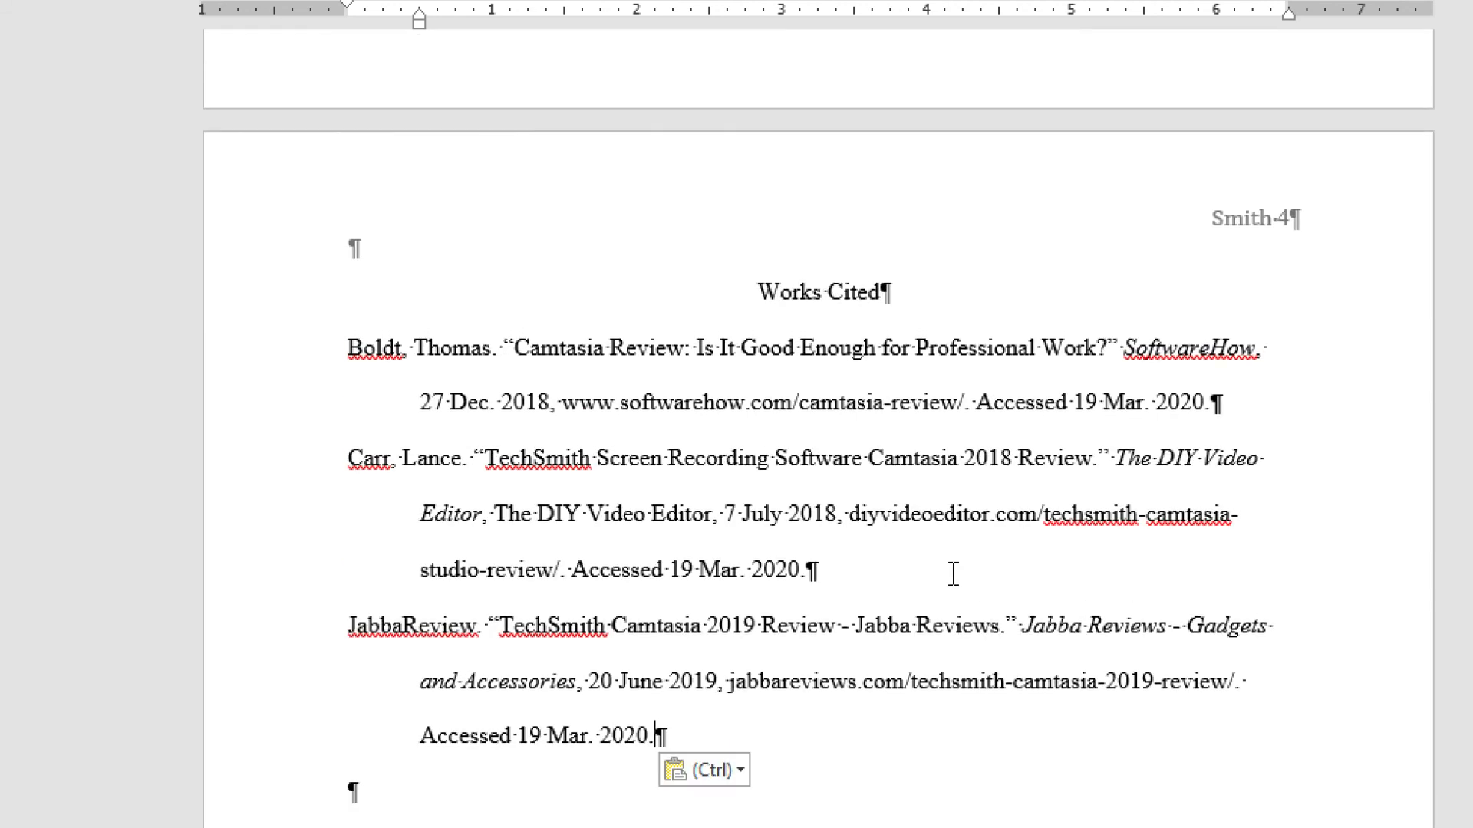
pyautogui.scroll(4, 954, 574)
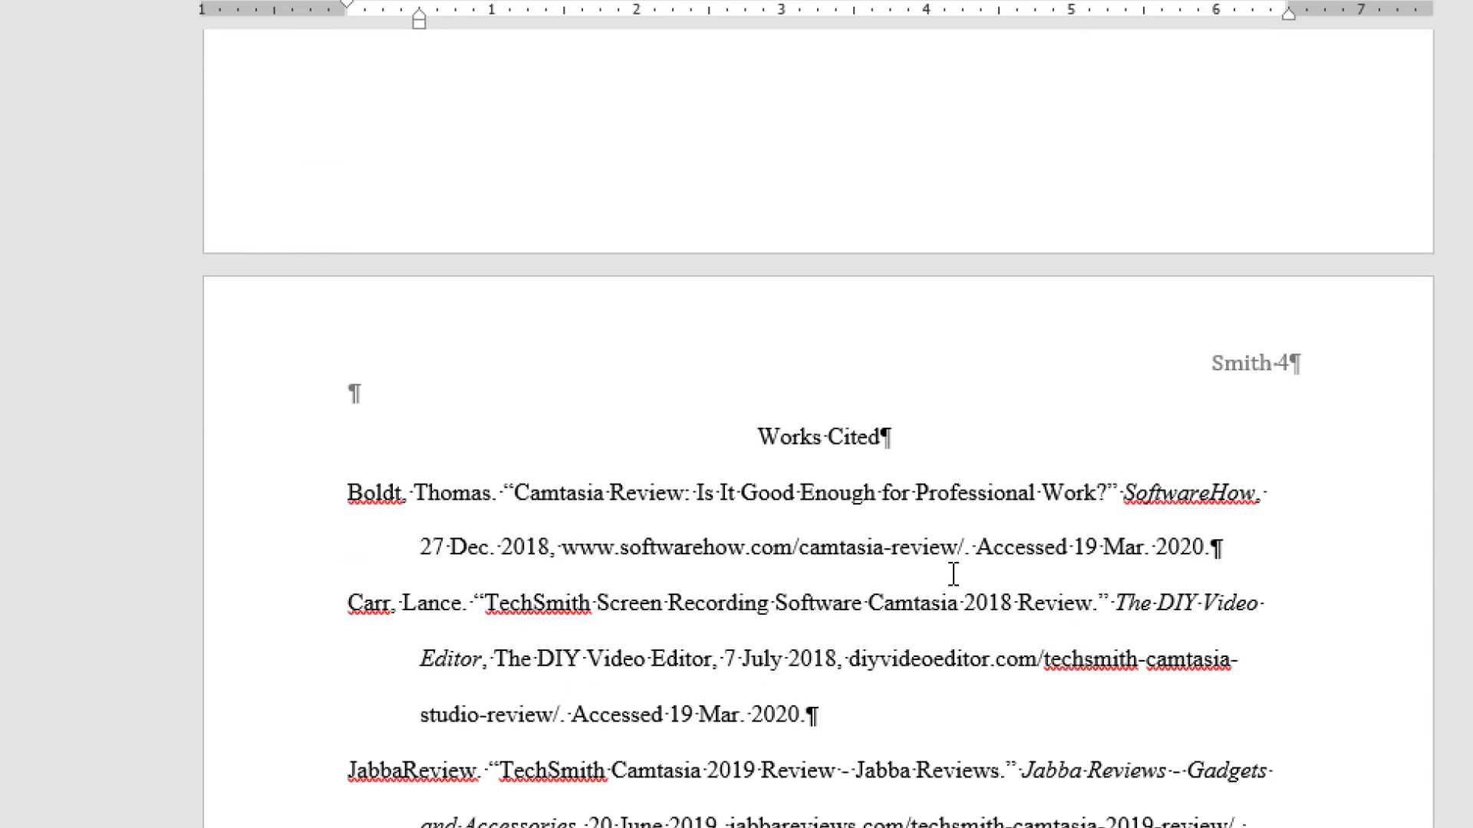
pyautogui.scroll(10, 954, 574)
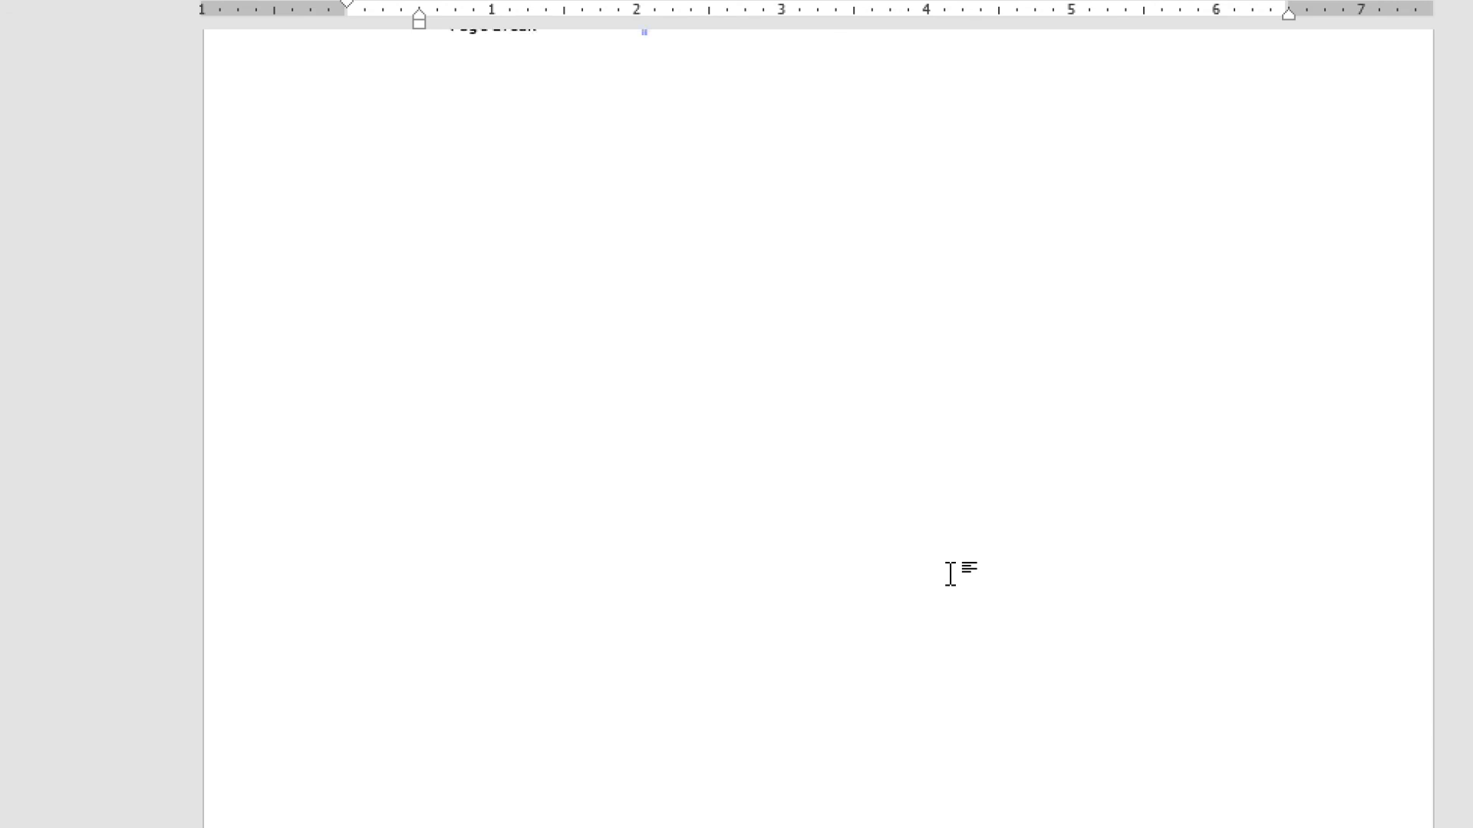
# - Save the research paper with File > Save and switch to the References tab
pyautogui.scroll(6, 950, 573)
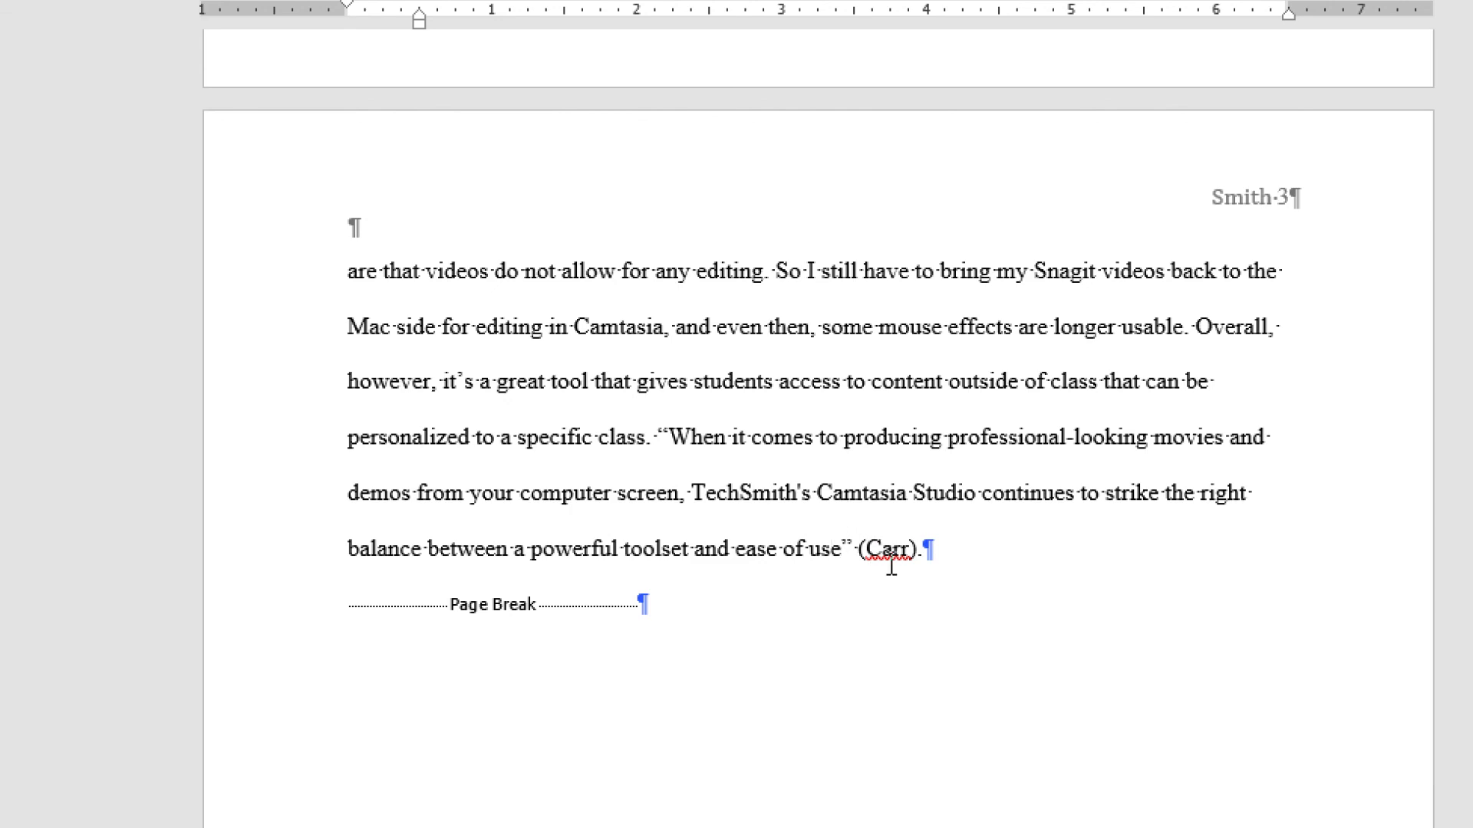
pyautogui.scroll(11, 908, 569)
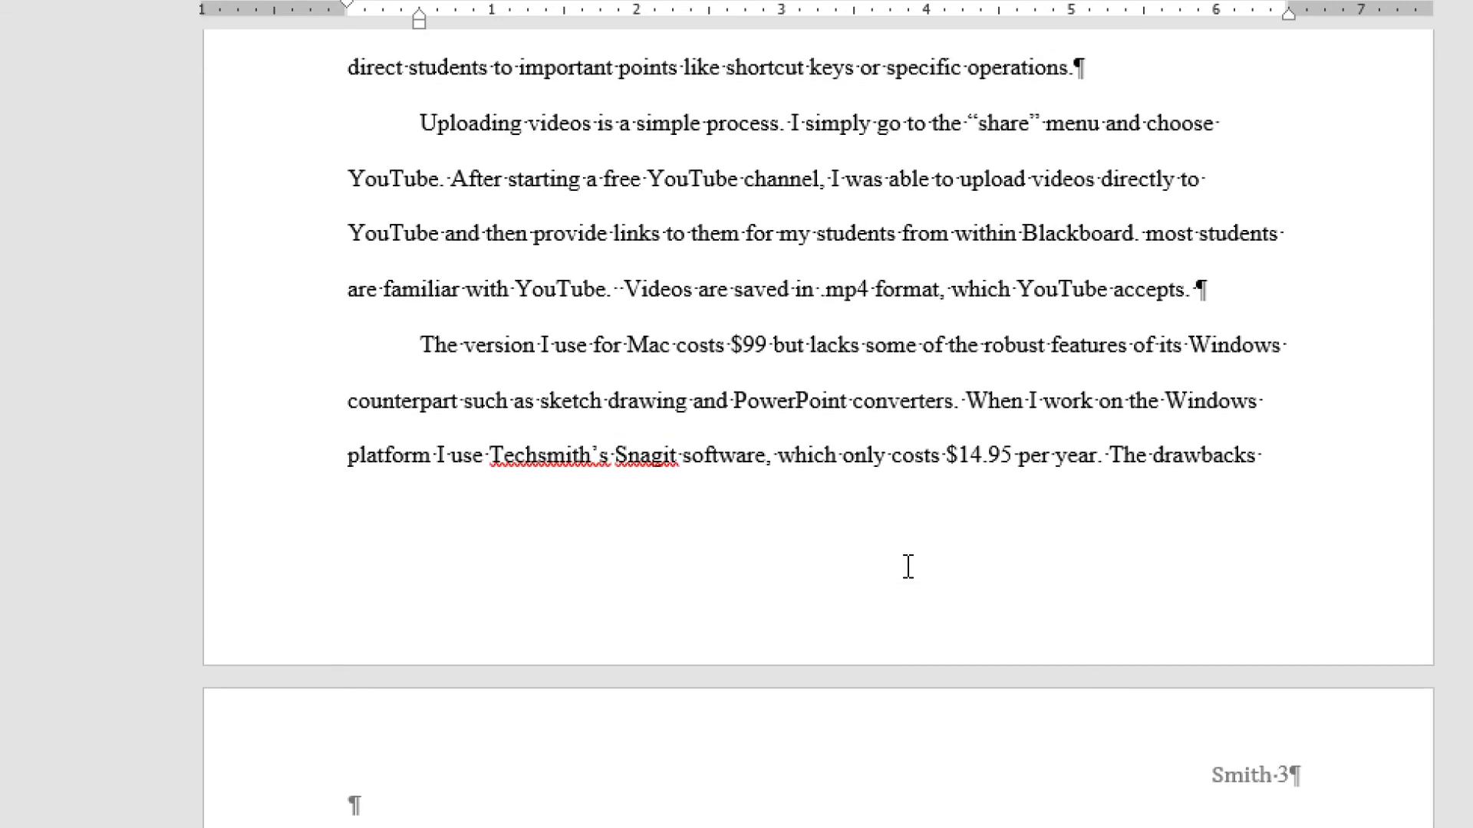
pyautogui.scroll(12, 908, 569)
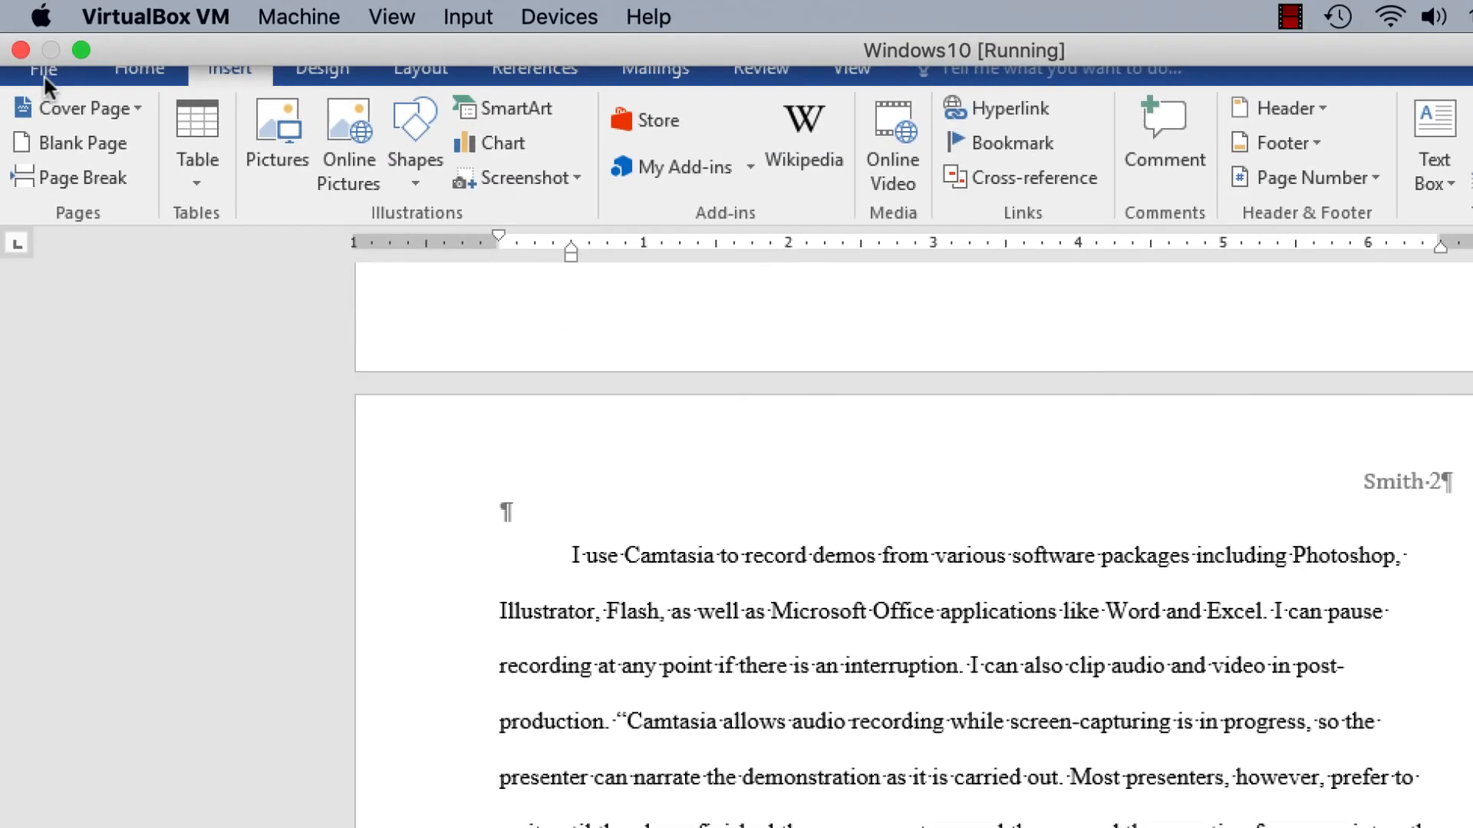
pyautogui.click(46, 68)
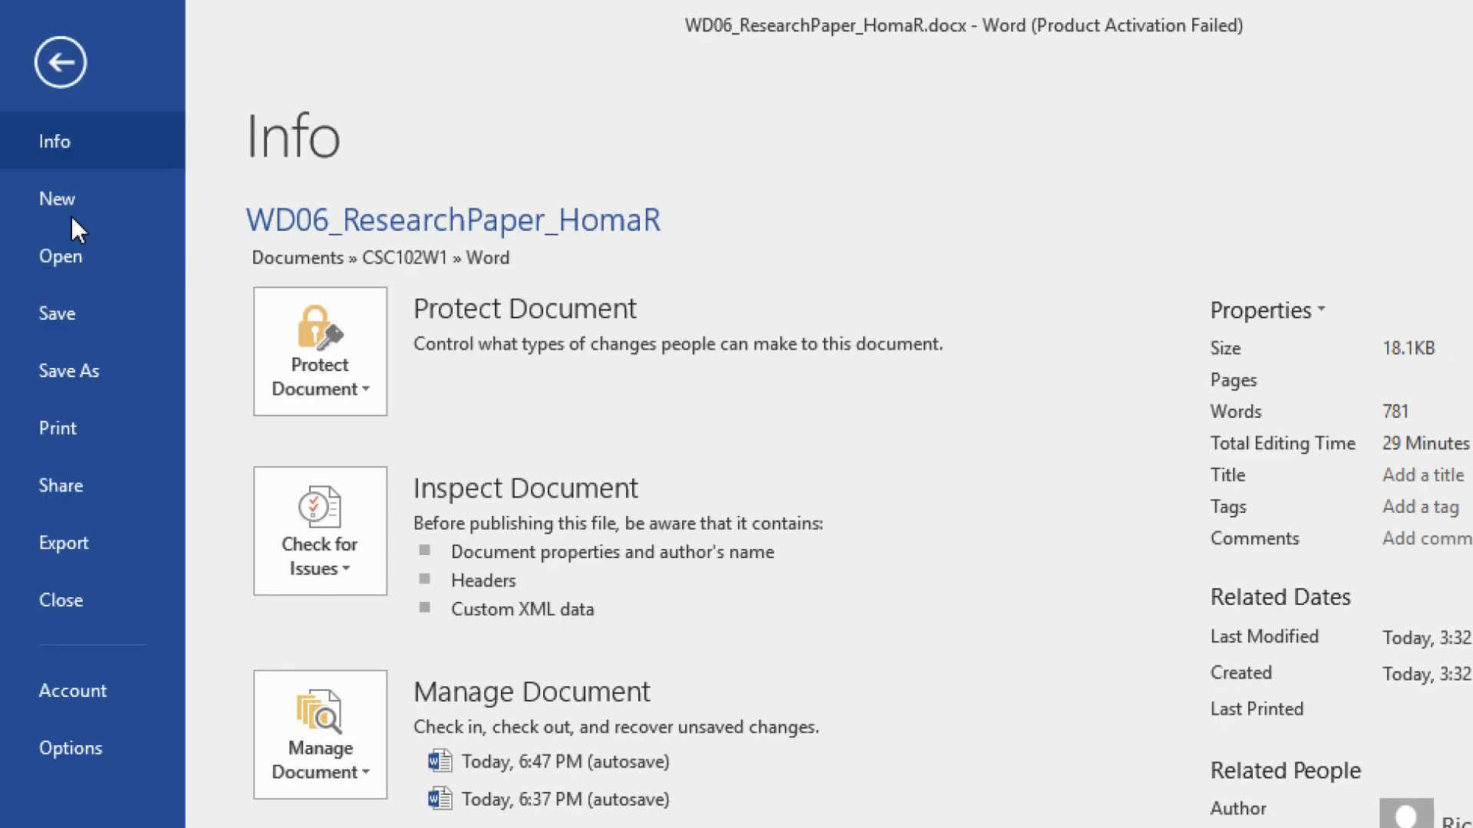
pyautogui.click(61, 307)
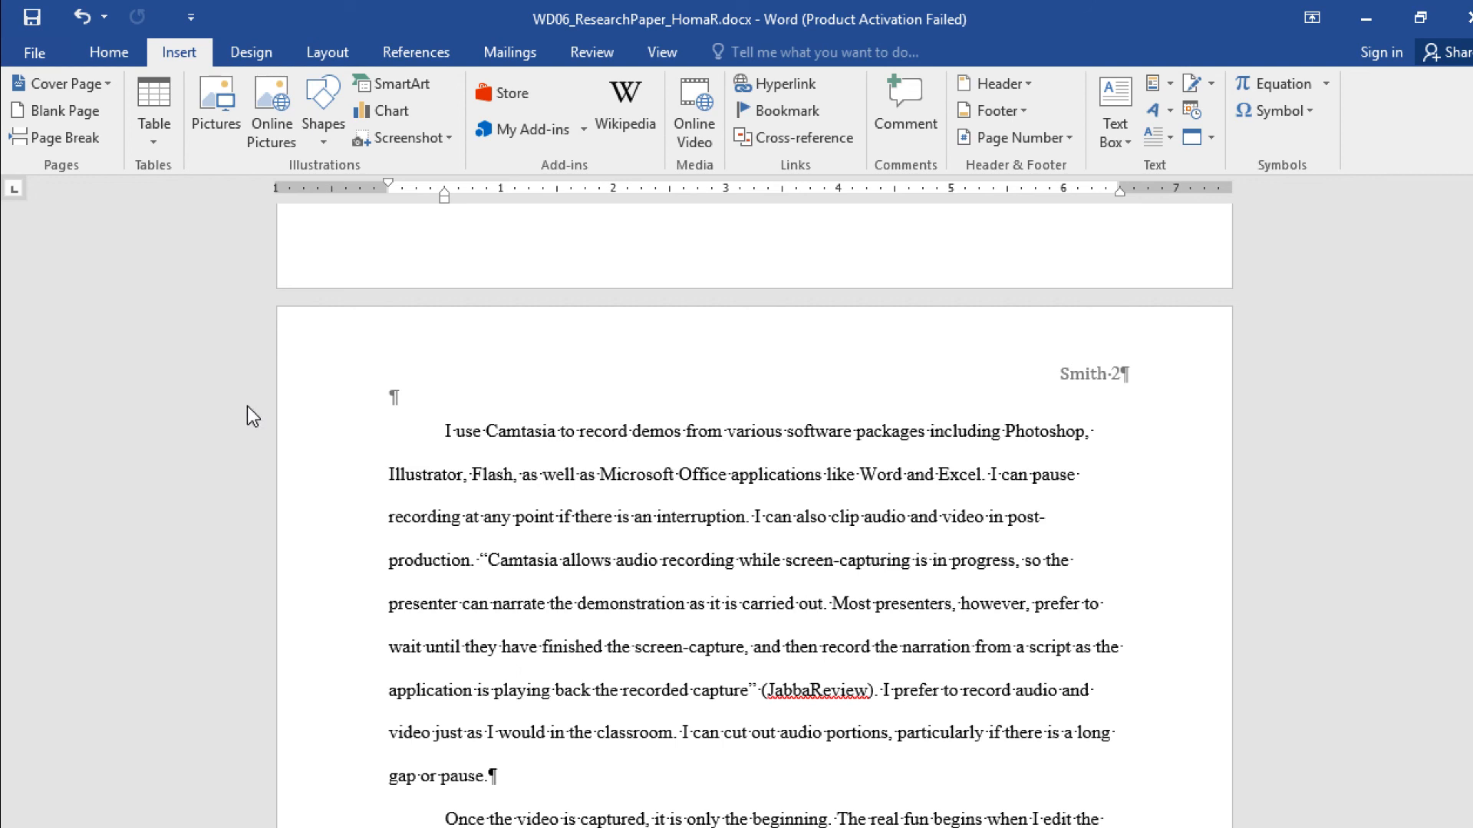
pyautogui.click(412, 52)
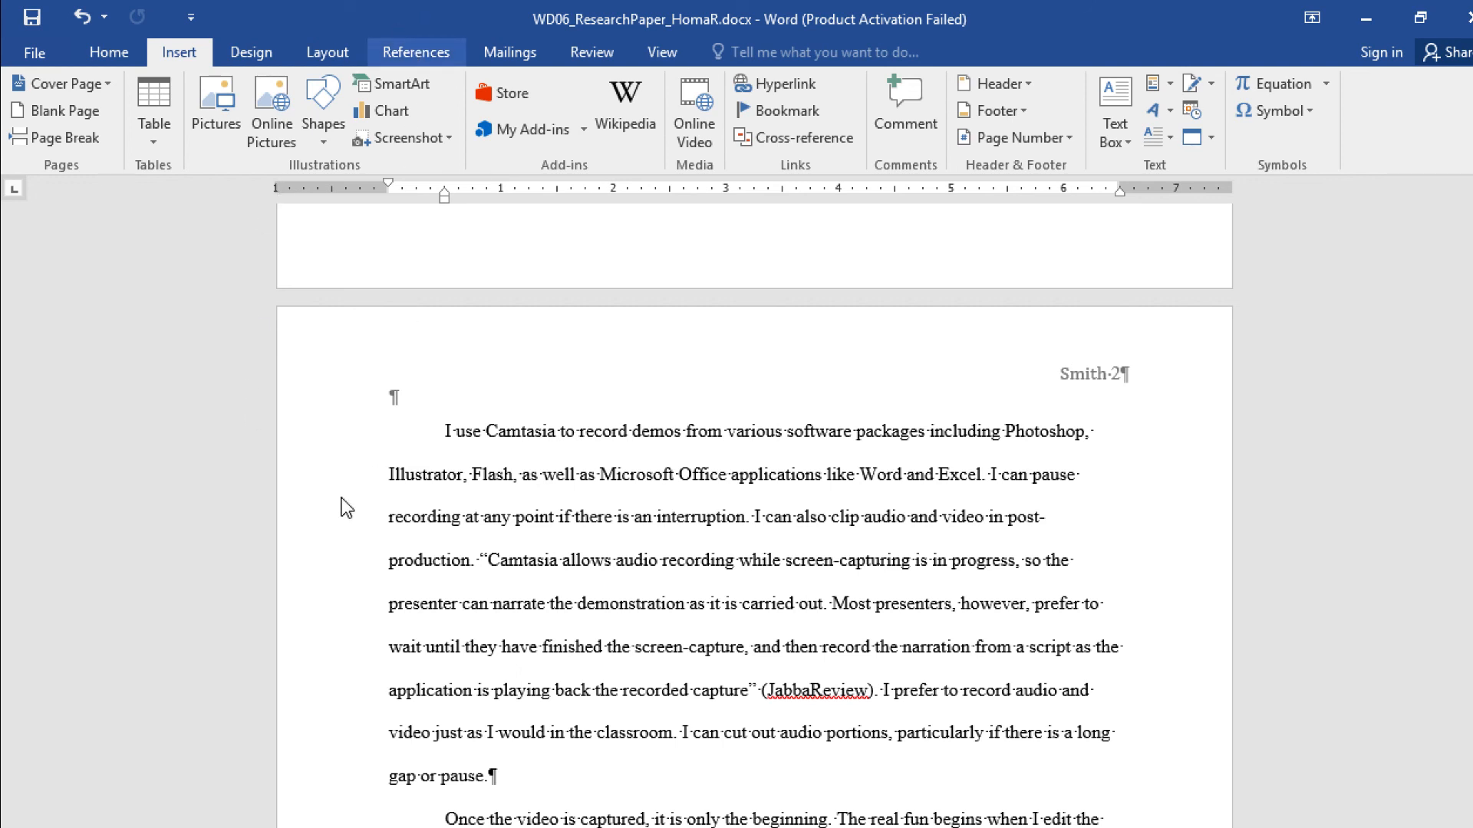